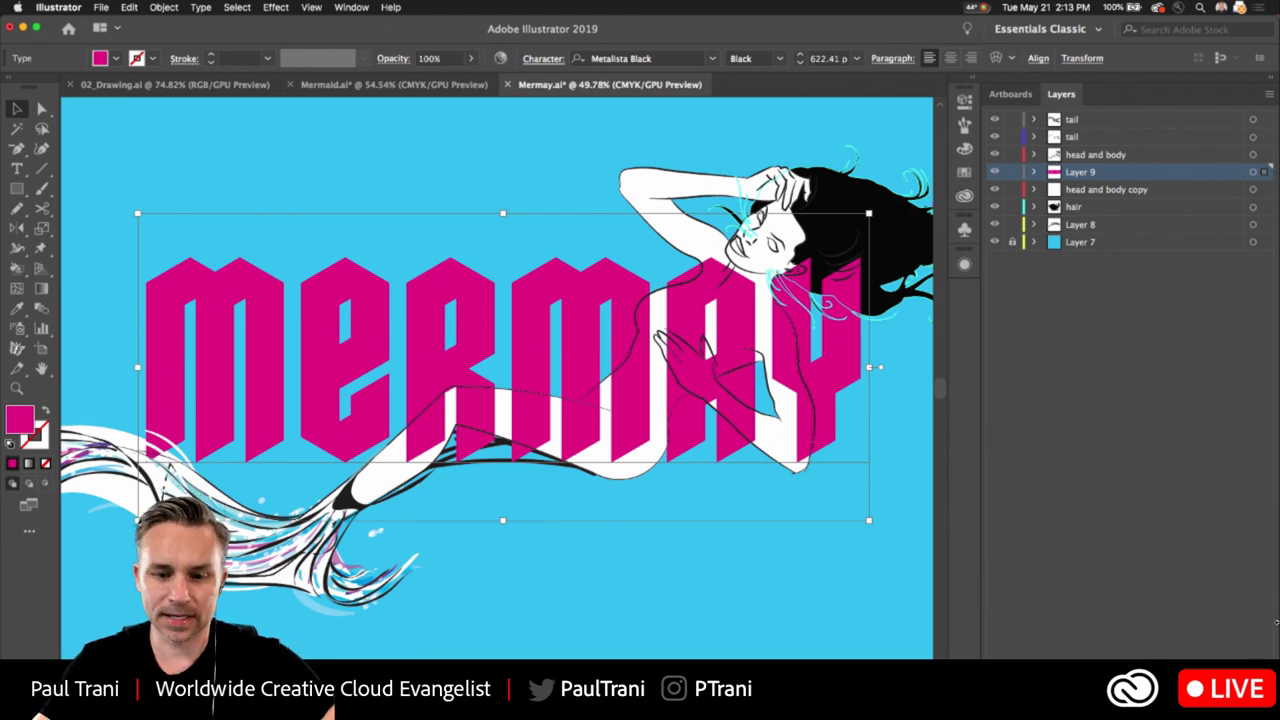
Deselect the lettering, switch to Chrome and load the presenter's Instagram profile page
click(171, 169)
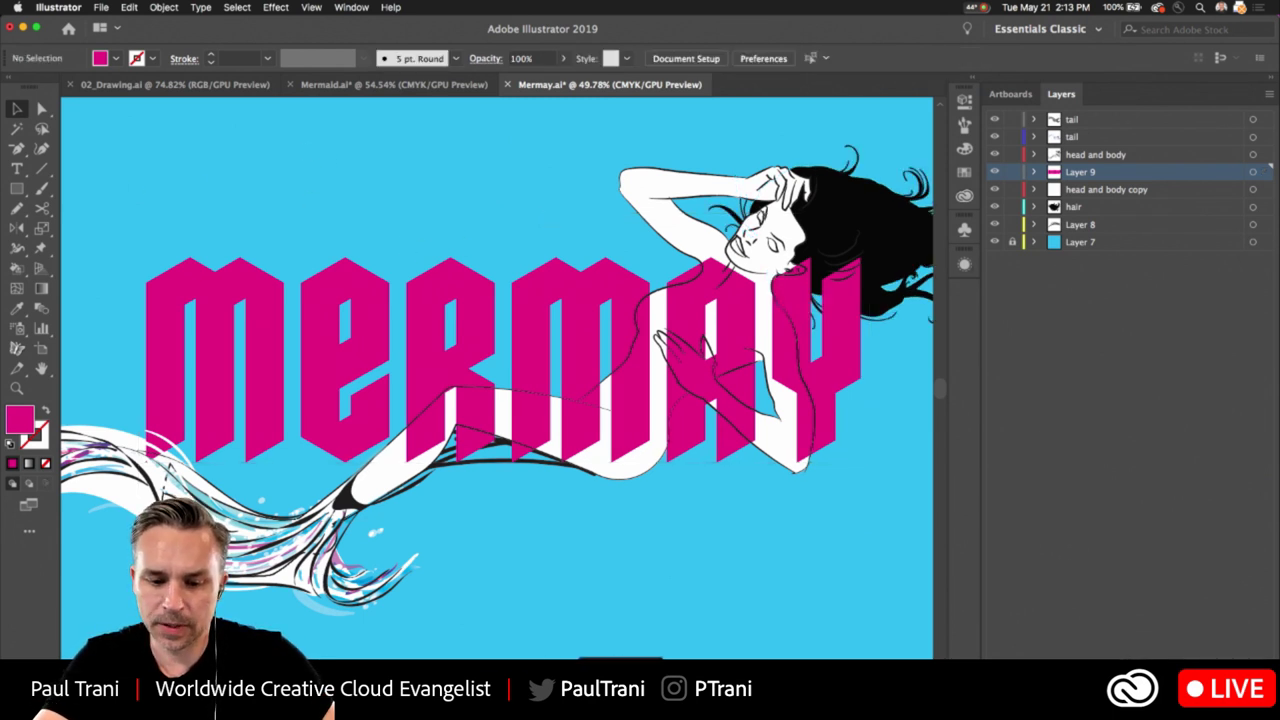
click(621, 687)
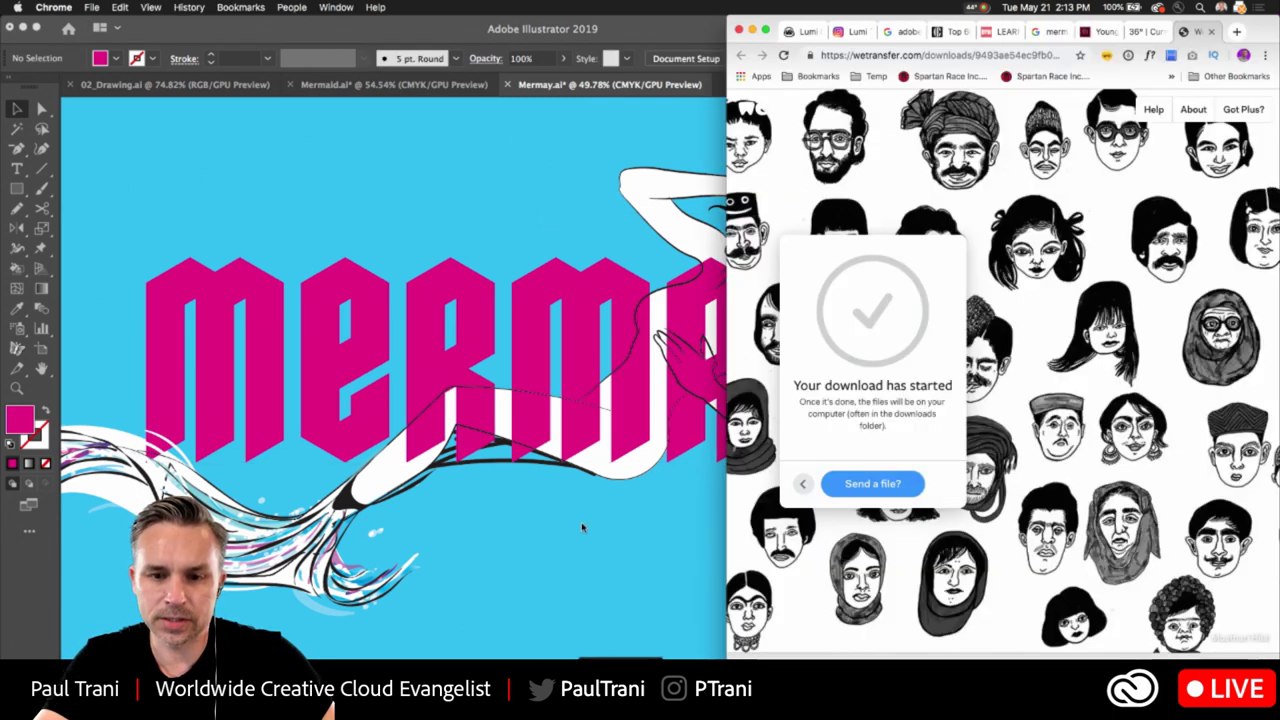
click(1025, 56)
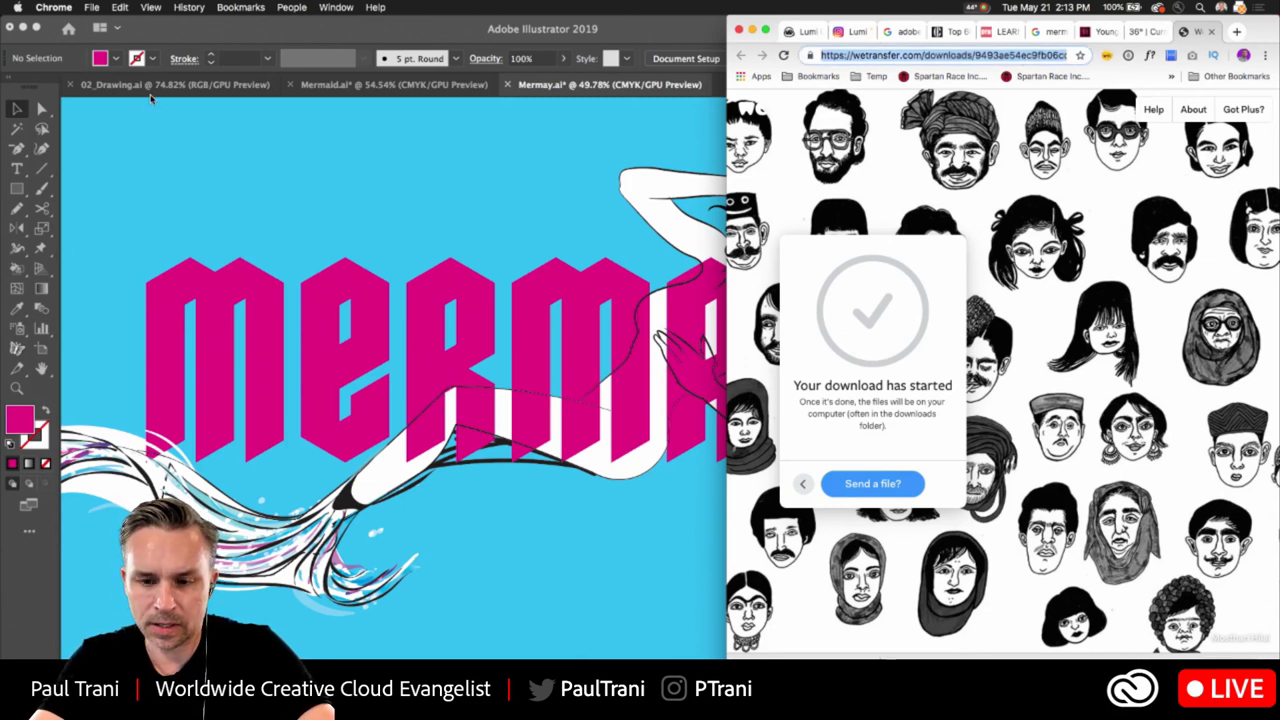
text(instagram.com/ptrani)
key(Return)
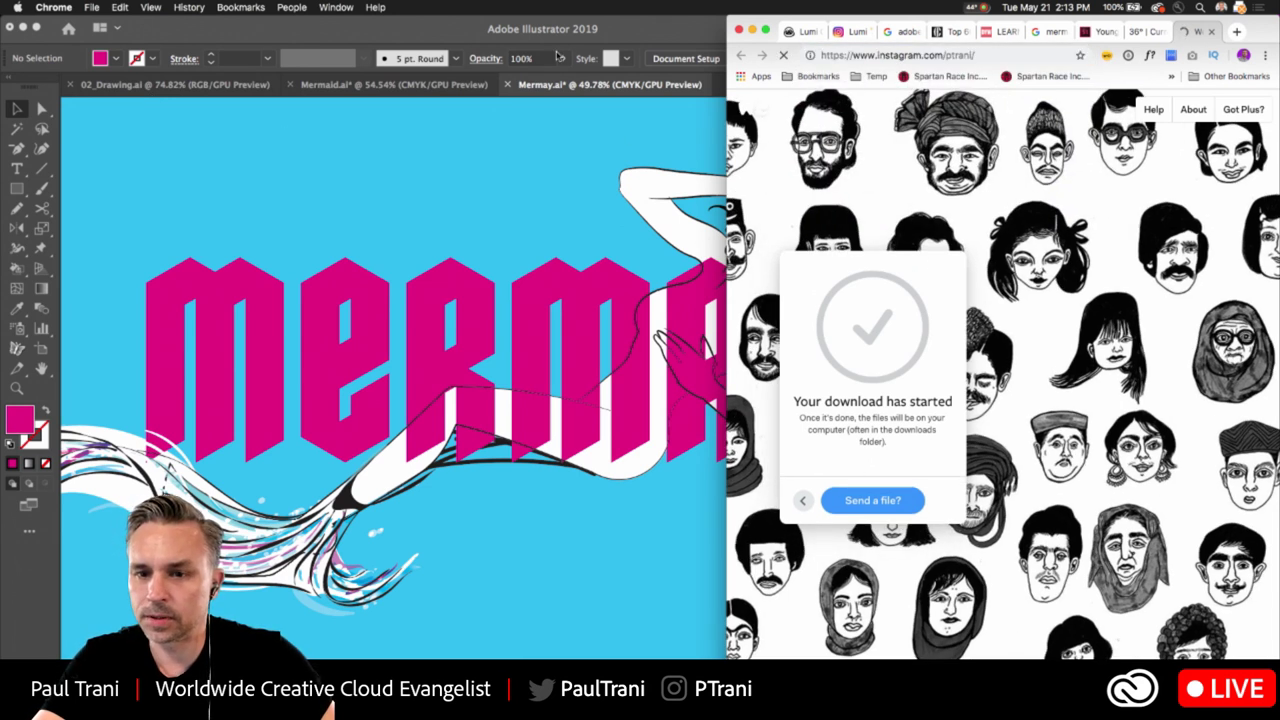
Widen the browser window, play the profile's newest portrait video post, and return to Illustrator with the browser window closed
drag(727, 20, 563, 20)
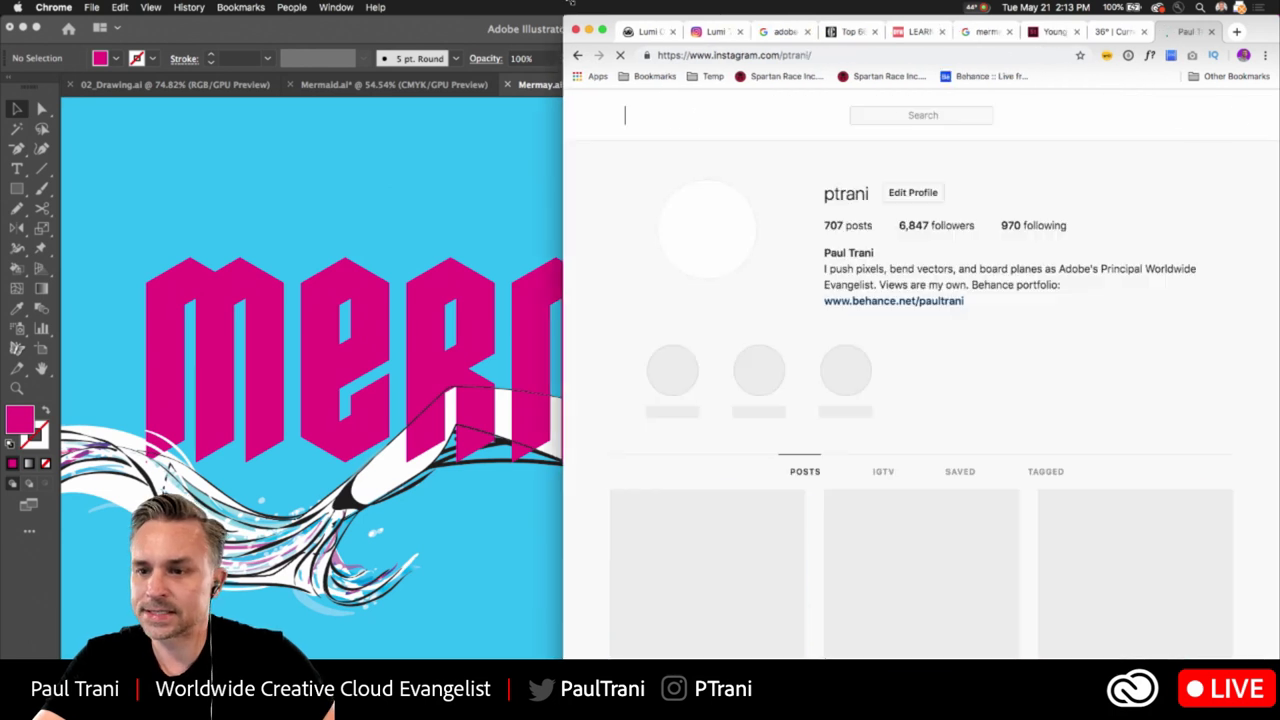
scroll(700, 560, down, 1)
click(700, 560)
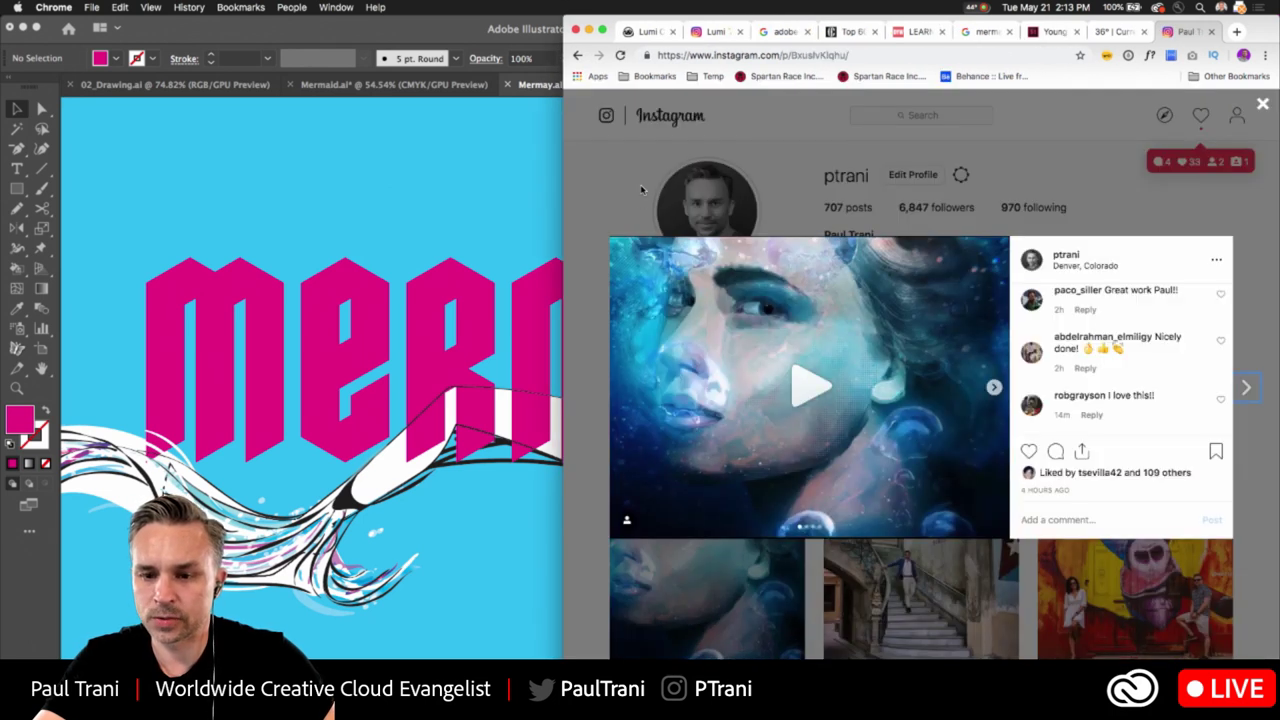
click(804, 394)
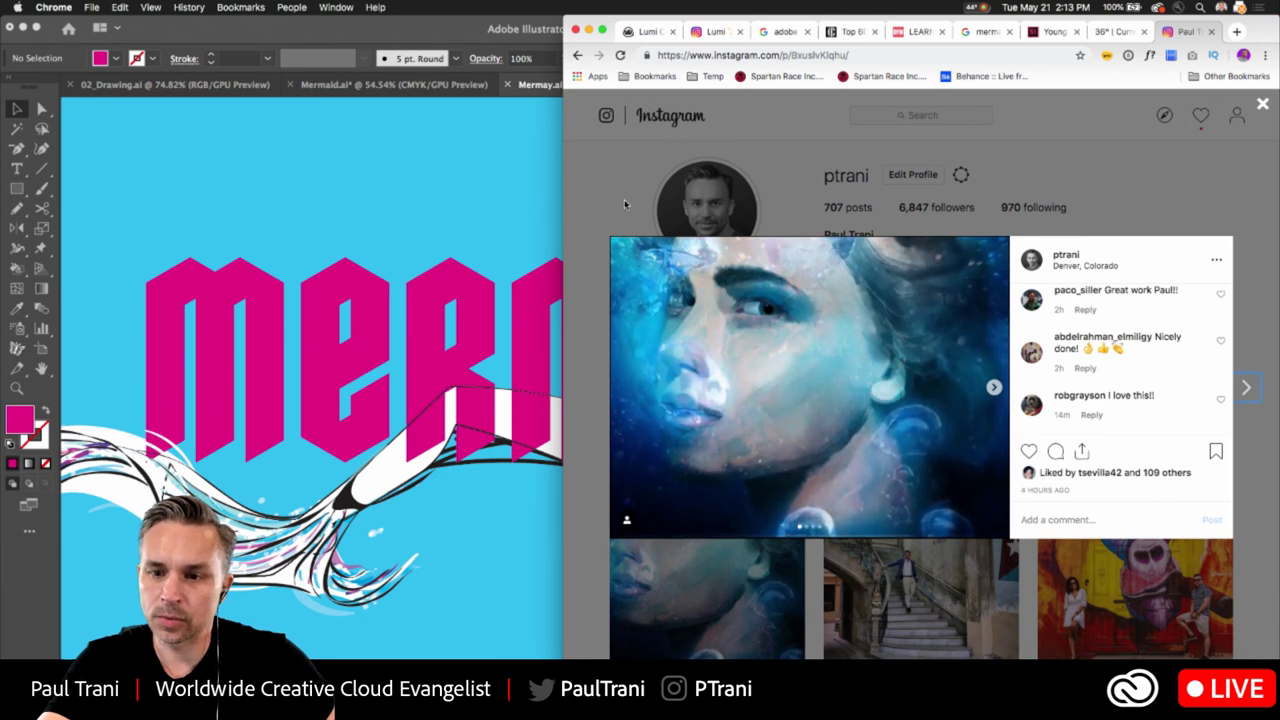
click(576, 31)
click(545, 155)
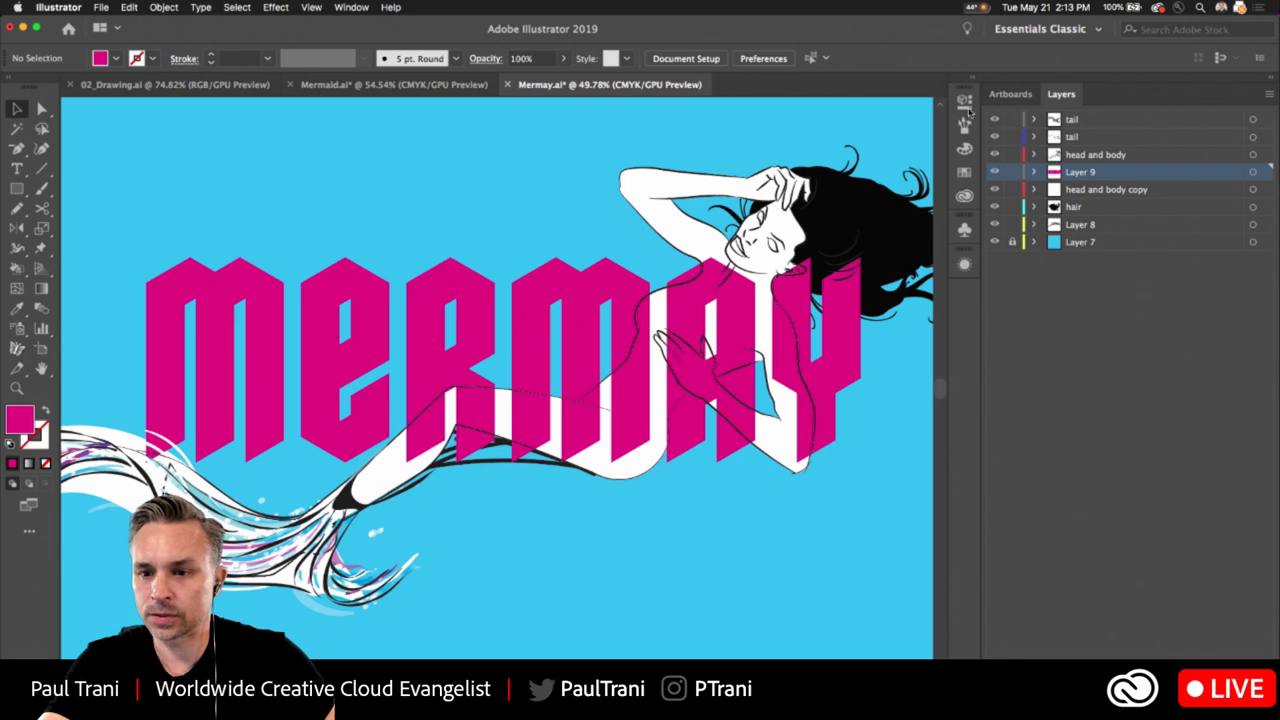
Narrow the Layers panel and hide every layer above the blue background layer, Layer 7
drag(981, 115, 1077, 120)
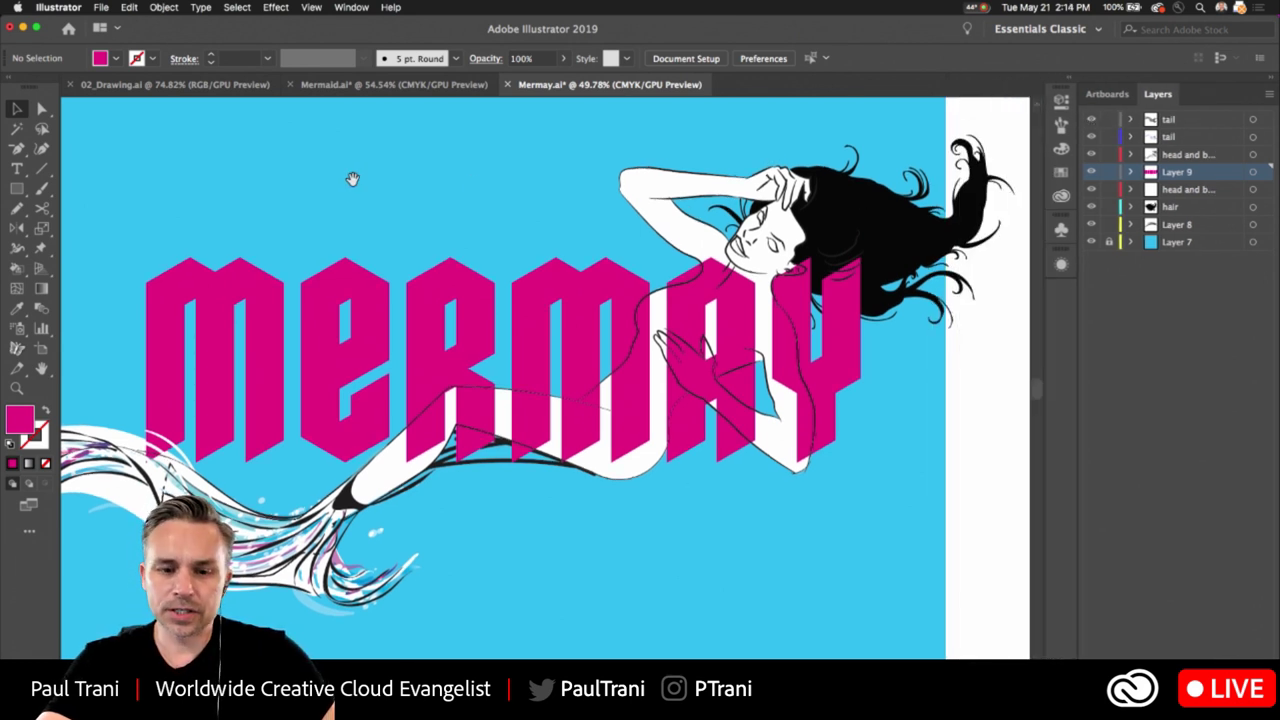
drag(351, 177, 462, 164)
click(429, 306)
drag(429, 306, 446, 335)
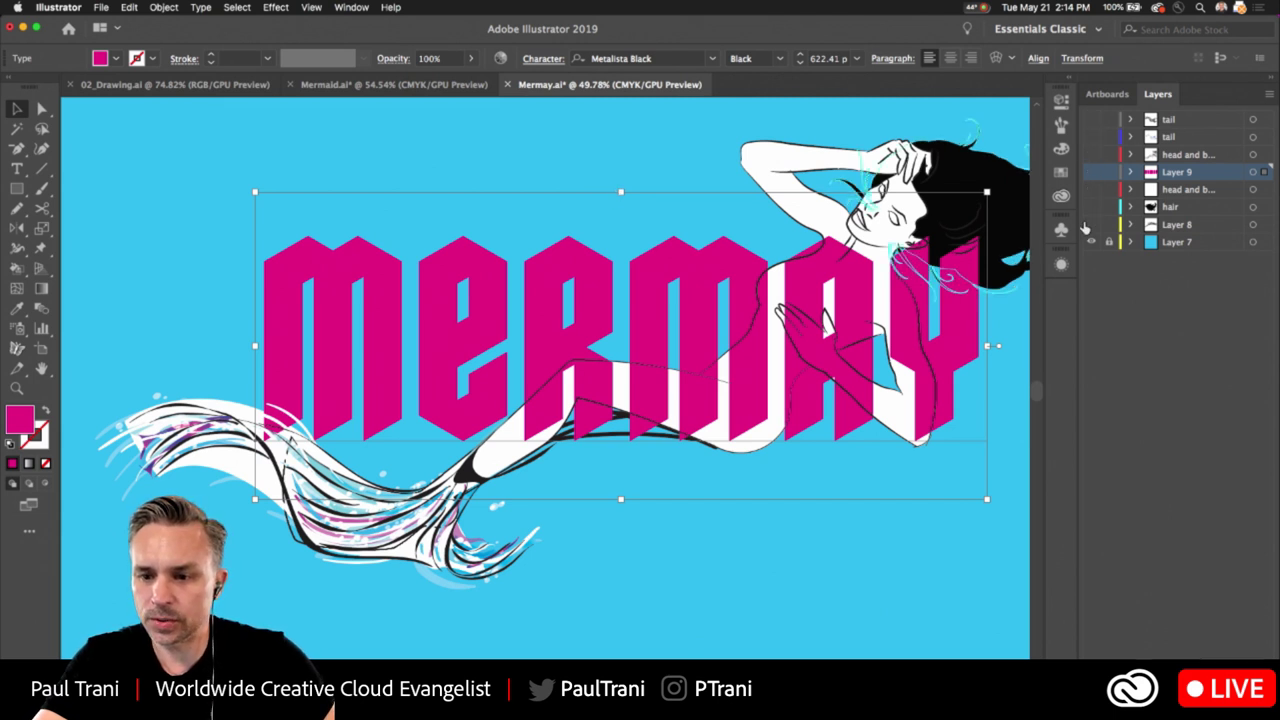
drag(1084, 228, 1086, 229)
Add a new layer directly above Layer 7 and lock all the hidden artwork layers above it
click(1176, 243)
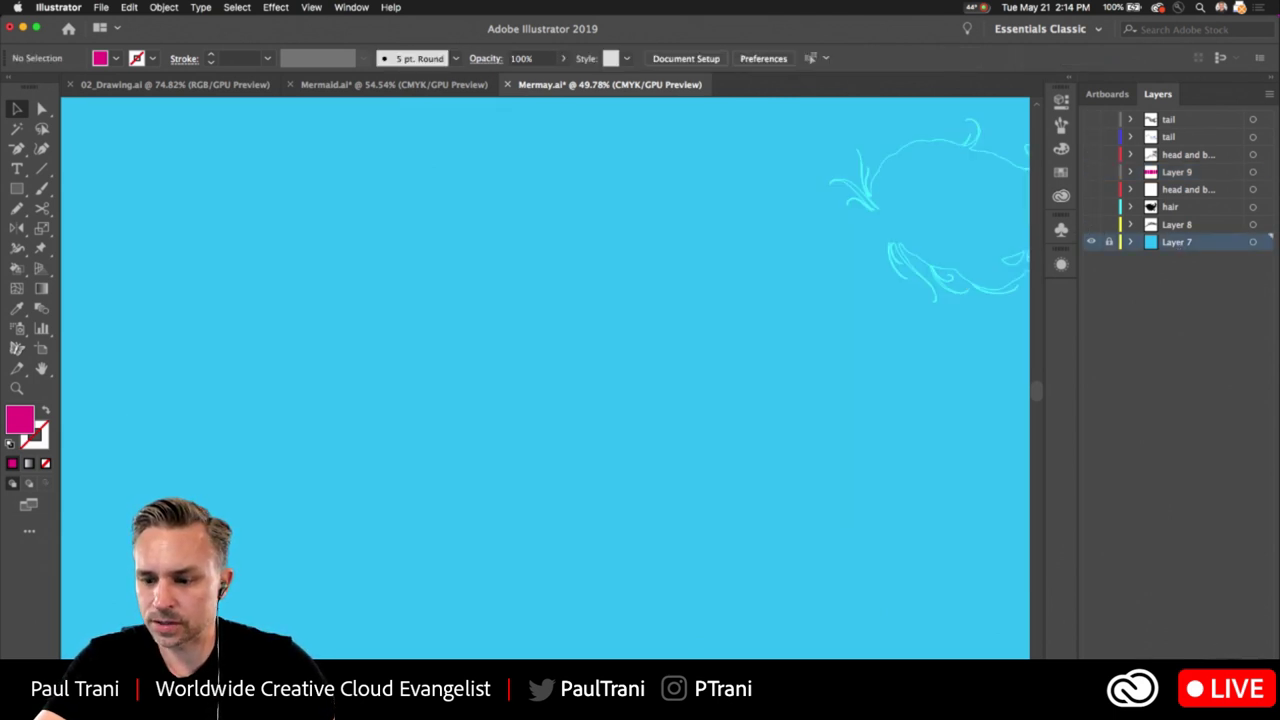
click(1236, 664)
drag(1108, 224, 1108, 119)
mouse_move(300, 300)
mouse_down()
mouse_move(189, 297)
mouse_move(317, 316)
mouse_up()
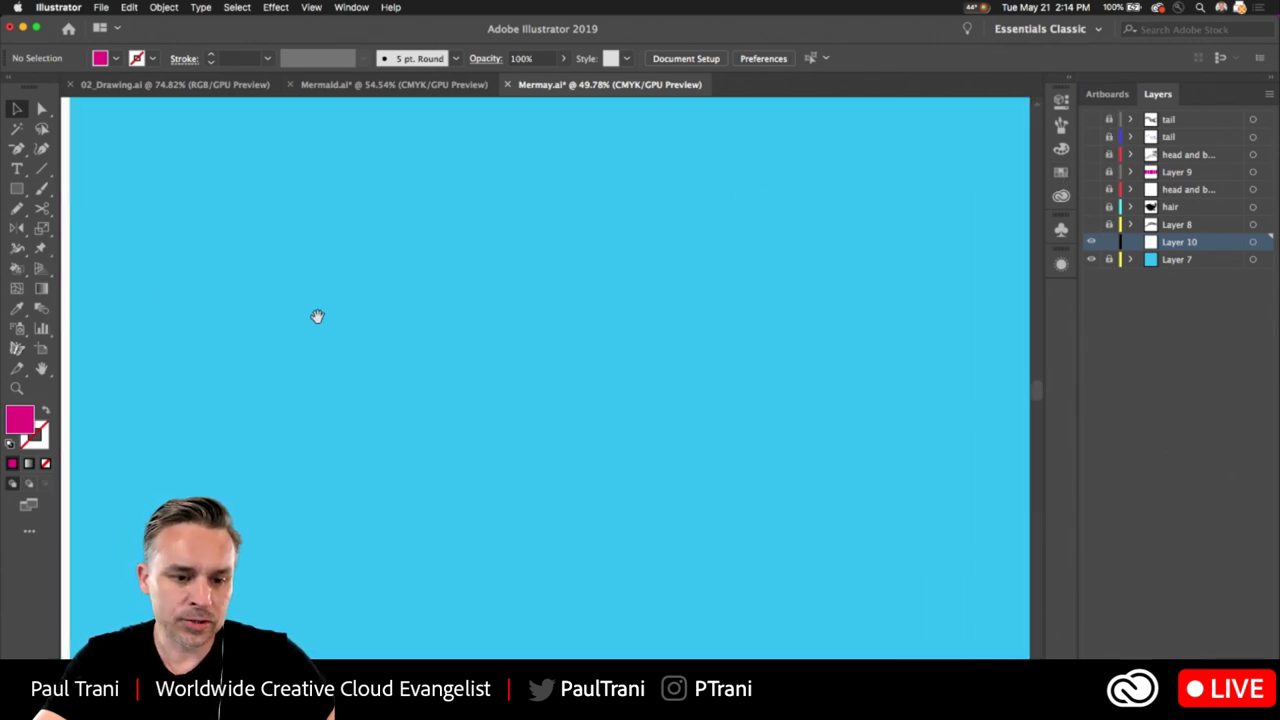
Set the drawing colours to no fill with a white stroke
click(11, 442)
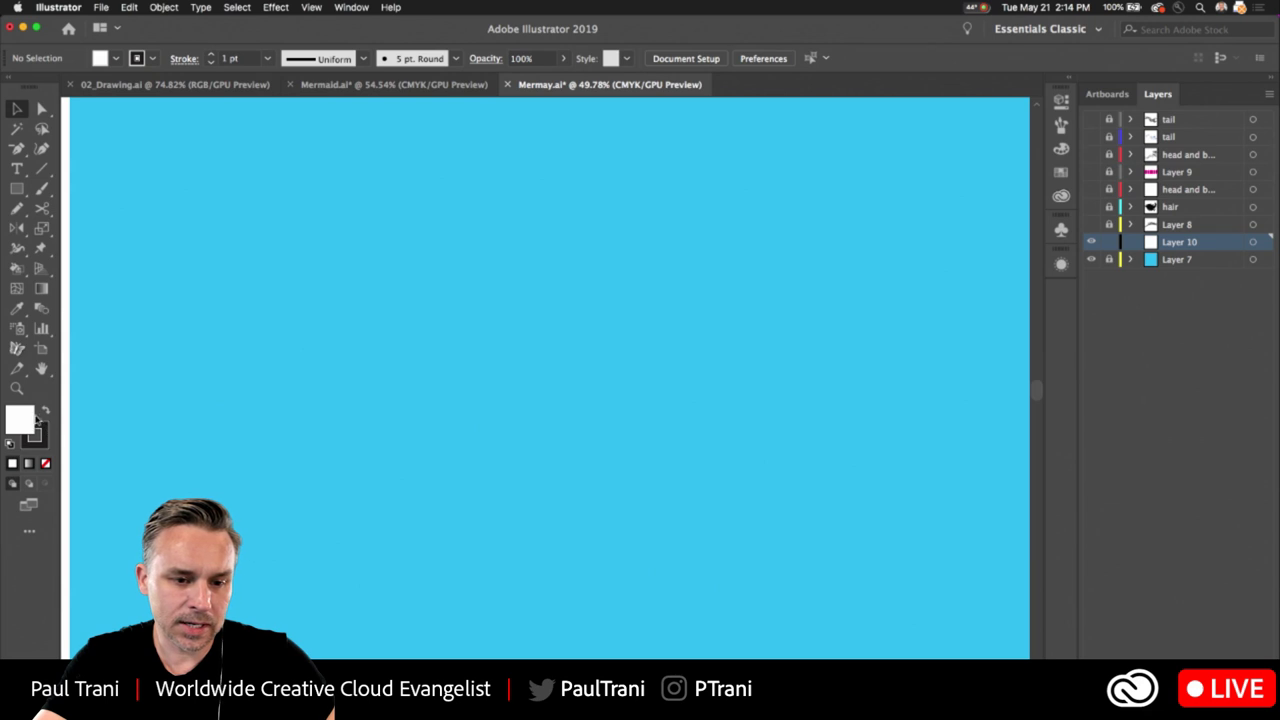
key(shift+x)
click(45, 463)
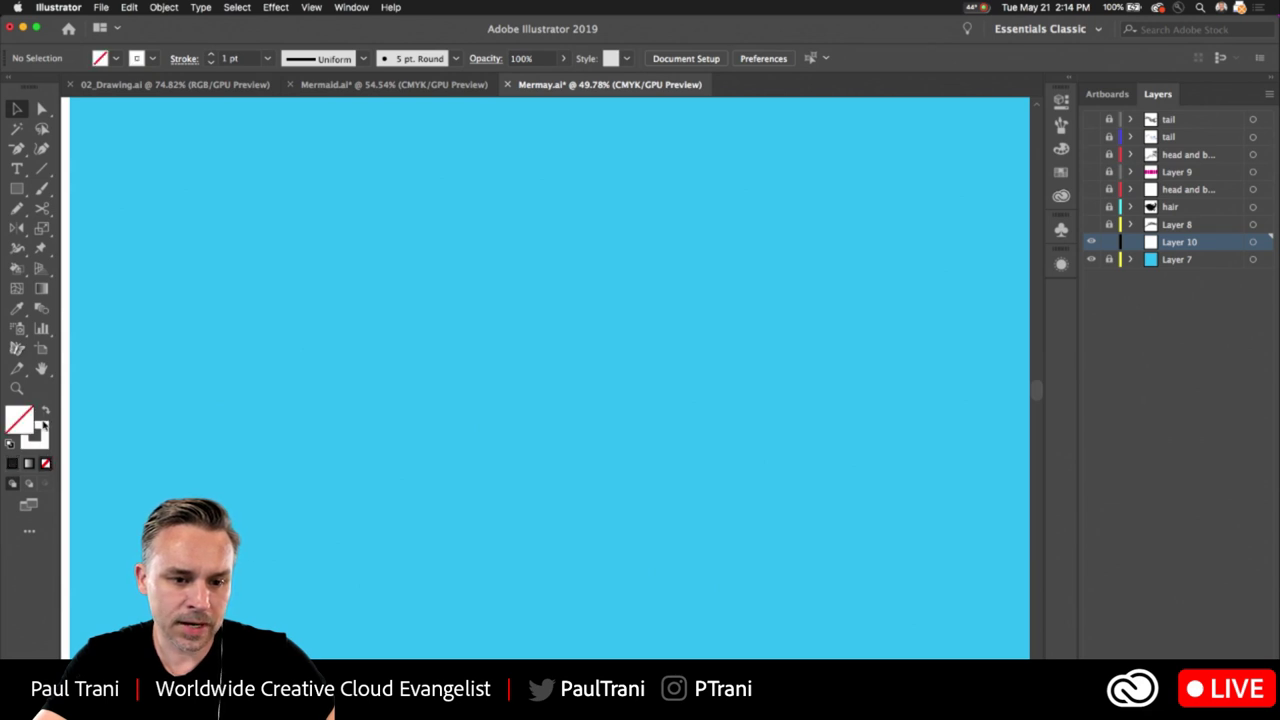
key(F6)
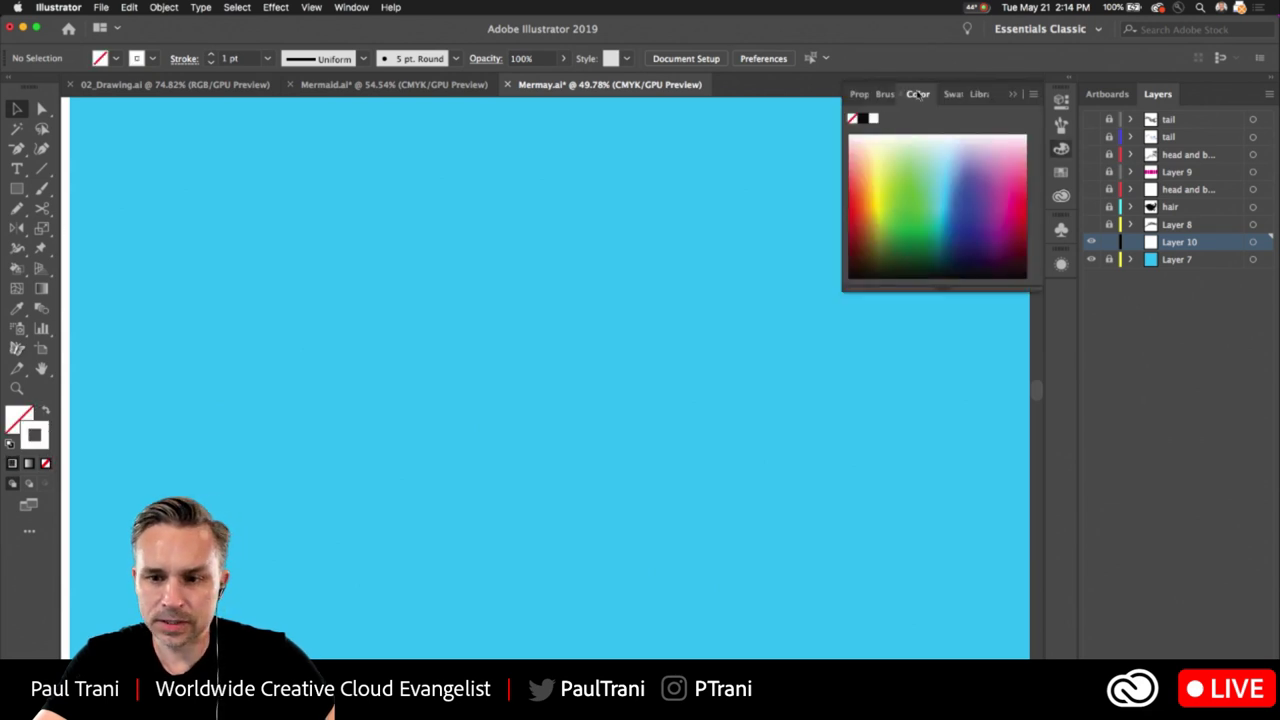
click(1012, 94)
Activate the Pencil tool and set its Fidelity to the Smooth end in the tool options
click(16, 210)
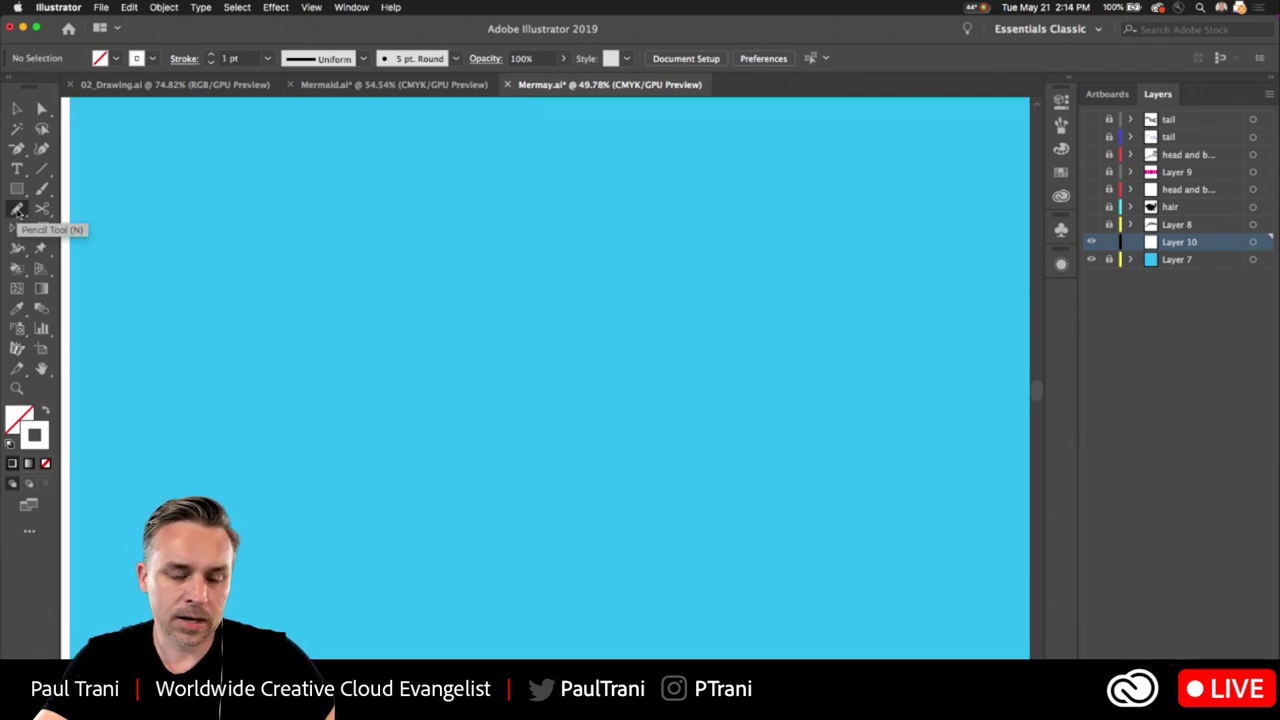
double_click(17, 209)
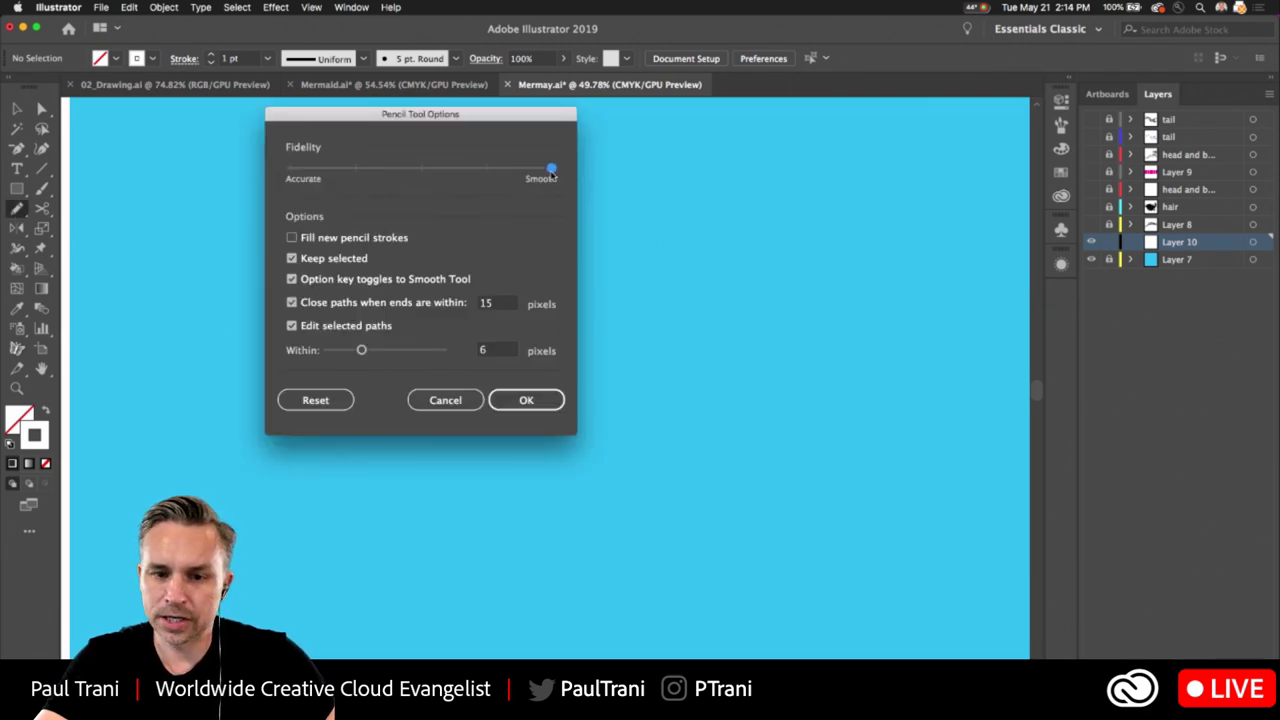
click(520, 398)
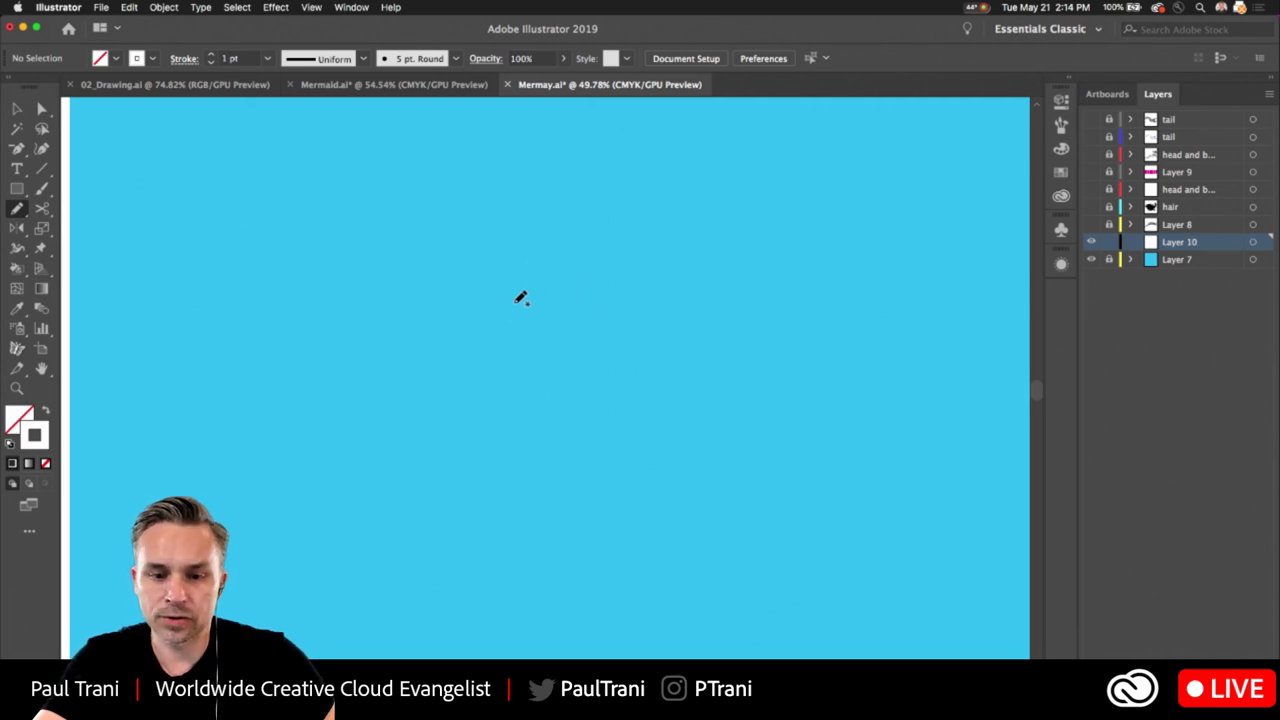
mouse_move(509, 330)
mouse_down()
mouse_move(581, 327)
mouse_move(609, 353)
mouse_move(488, 328)
mouse_up()
key(z)
key(super+z)
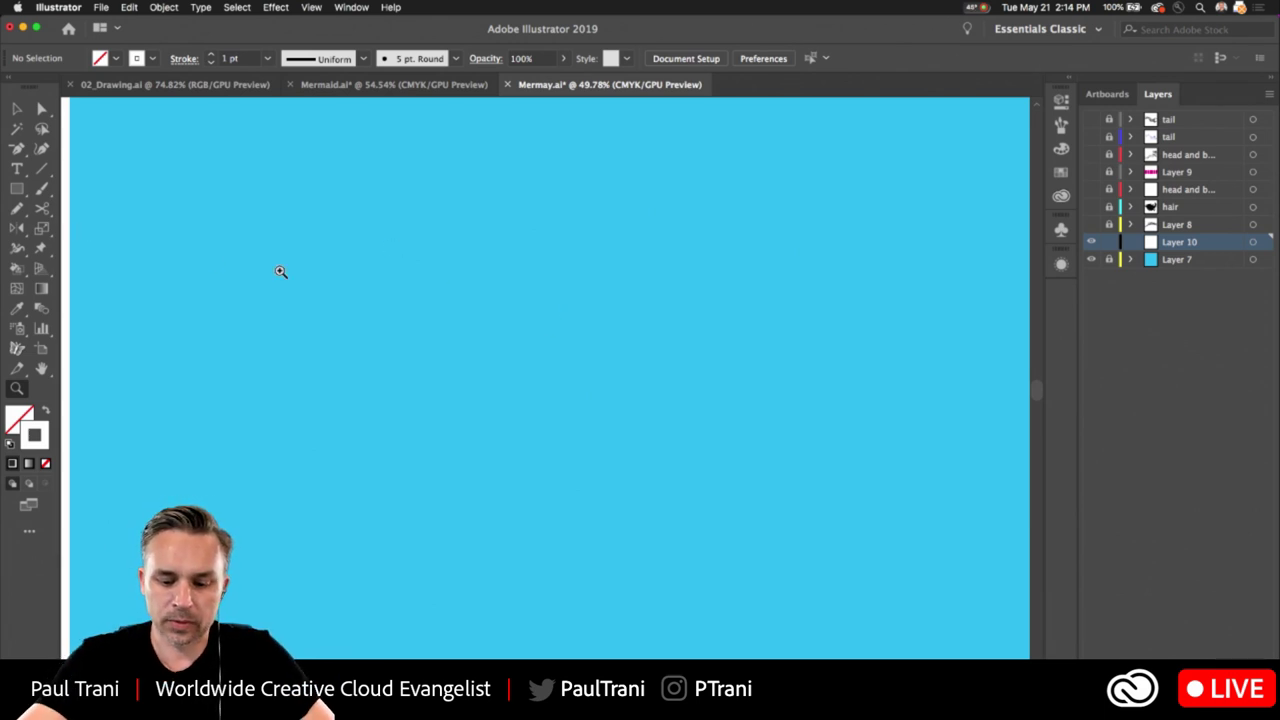
Draw the nose bridge, both eyebrows, the nostril marks and the upper lip contour of a face with freehand Pencil strokes
key(n)
drag(606, 228, 638, 315)
drag(610, 215, 710, 212)
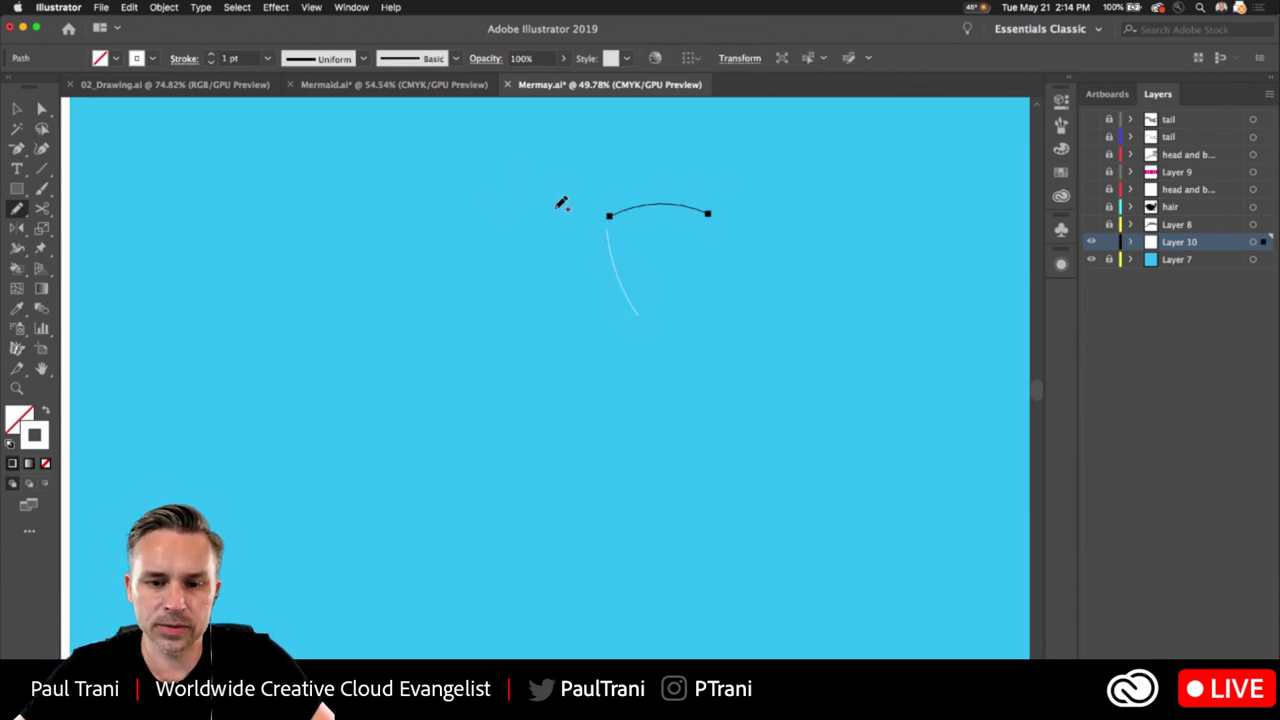
mouse_move(583, 206)
mouse_down()
mouse_move(559, 186)
mouse_move(508, 178)
mouse_up()
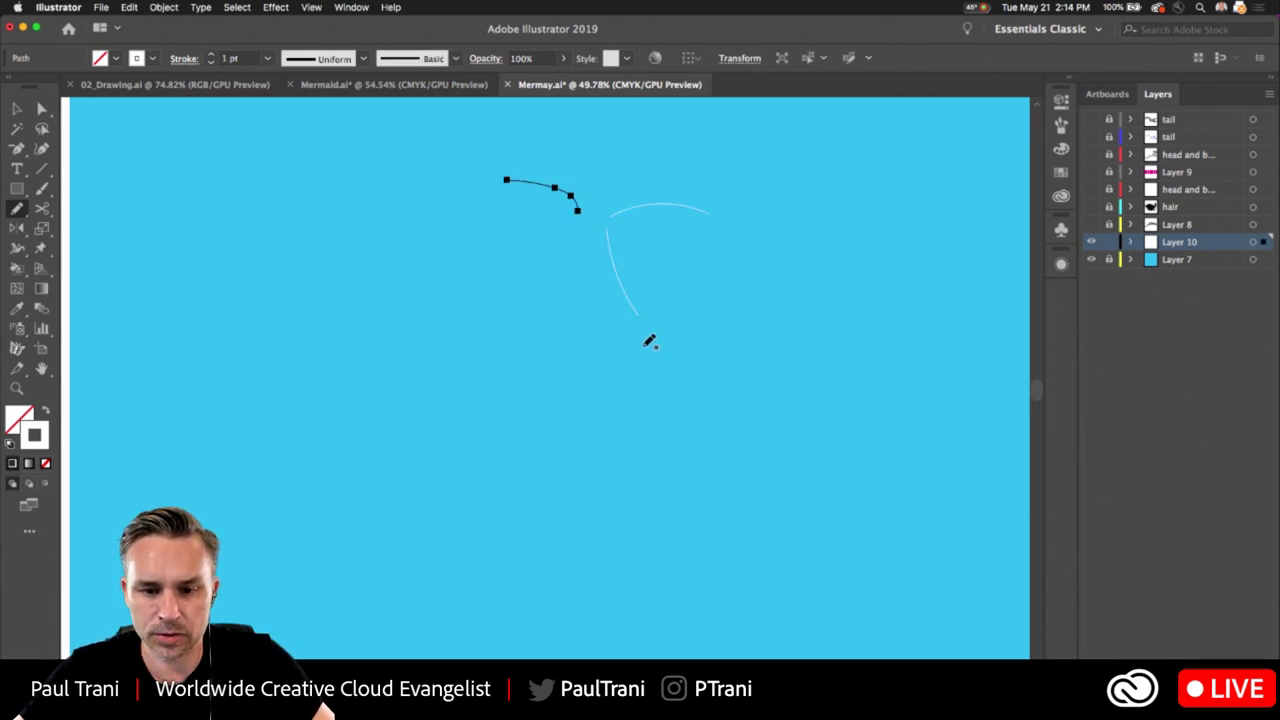
mouse_move(640, 333)
mouse_down()
mouse_move(596, 335)
mouse_move(585, 357)
mouse_move(649, 388)
mouse_up()
scroll(600, 270, up, 6)
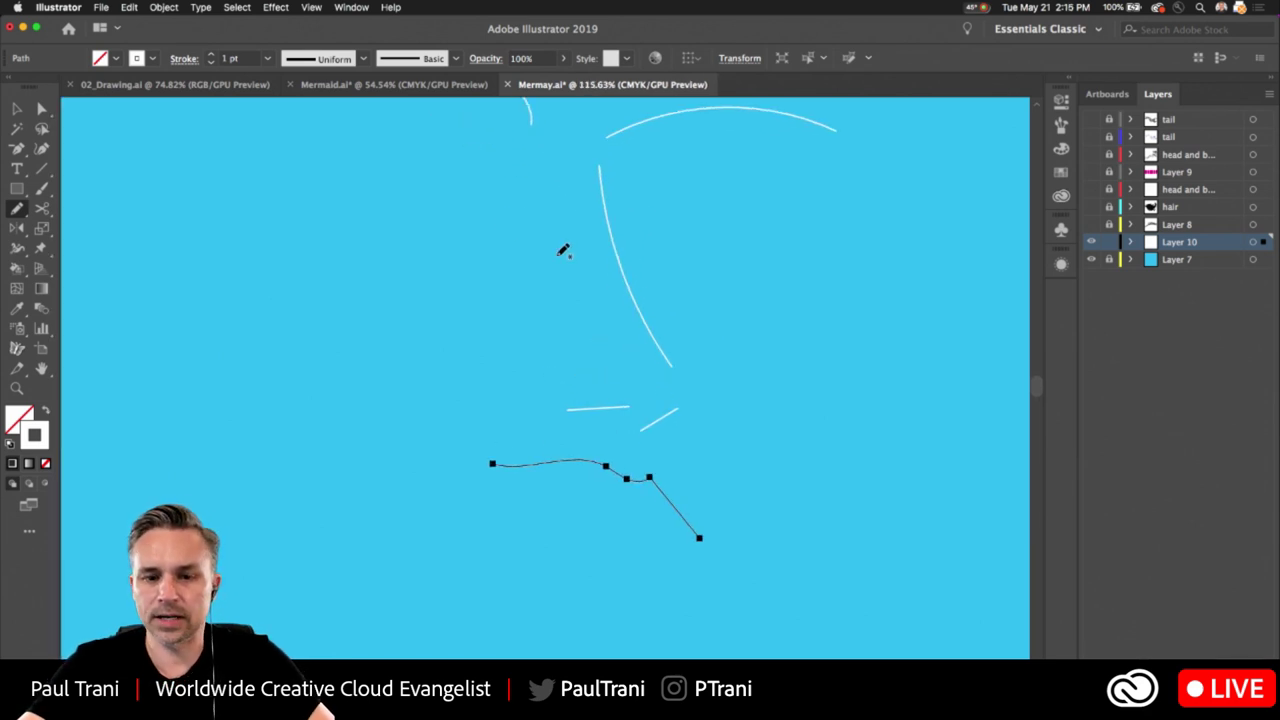
Review the Pencil tool's fidelity options and examine the anchor points of the upper-lip path up close
double_click(17, 210)
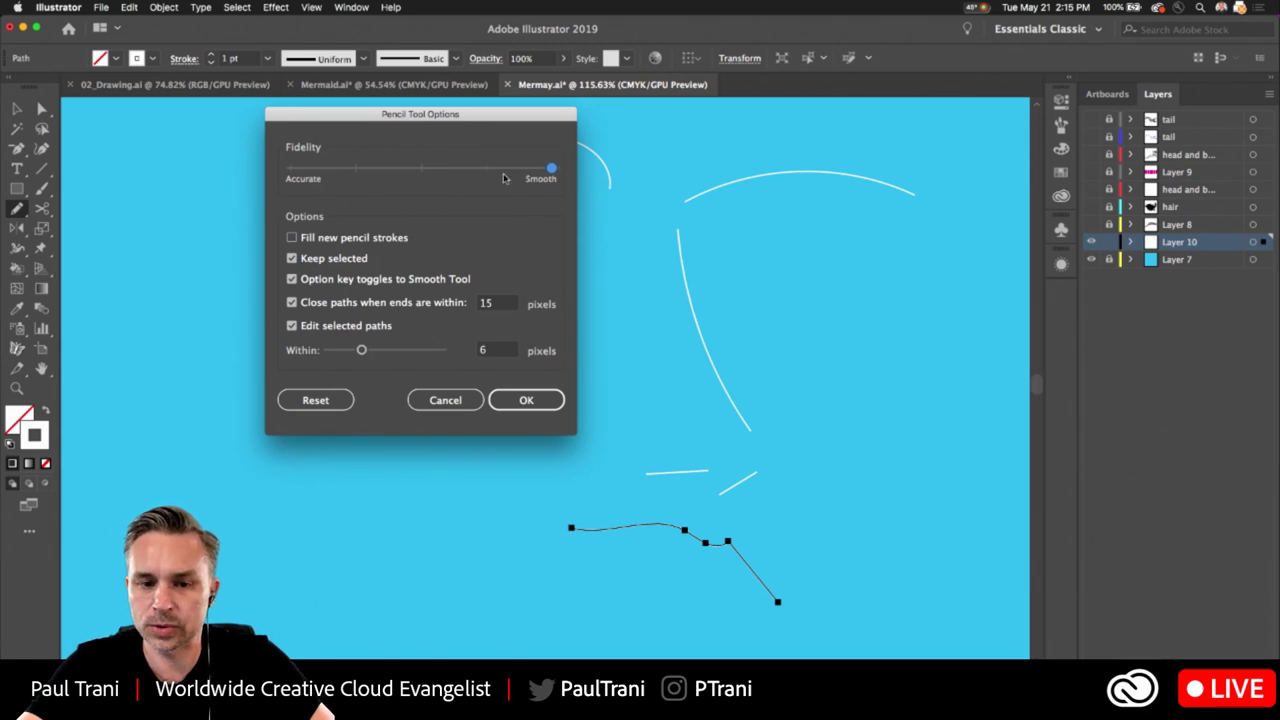
click(526, 400)
drag(640, 460, 534, 317)
drag(591, 386, 626, 274)
scroll(690, 407, up, 5)
scroll(632, 267, up, 5)
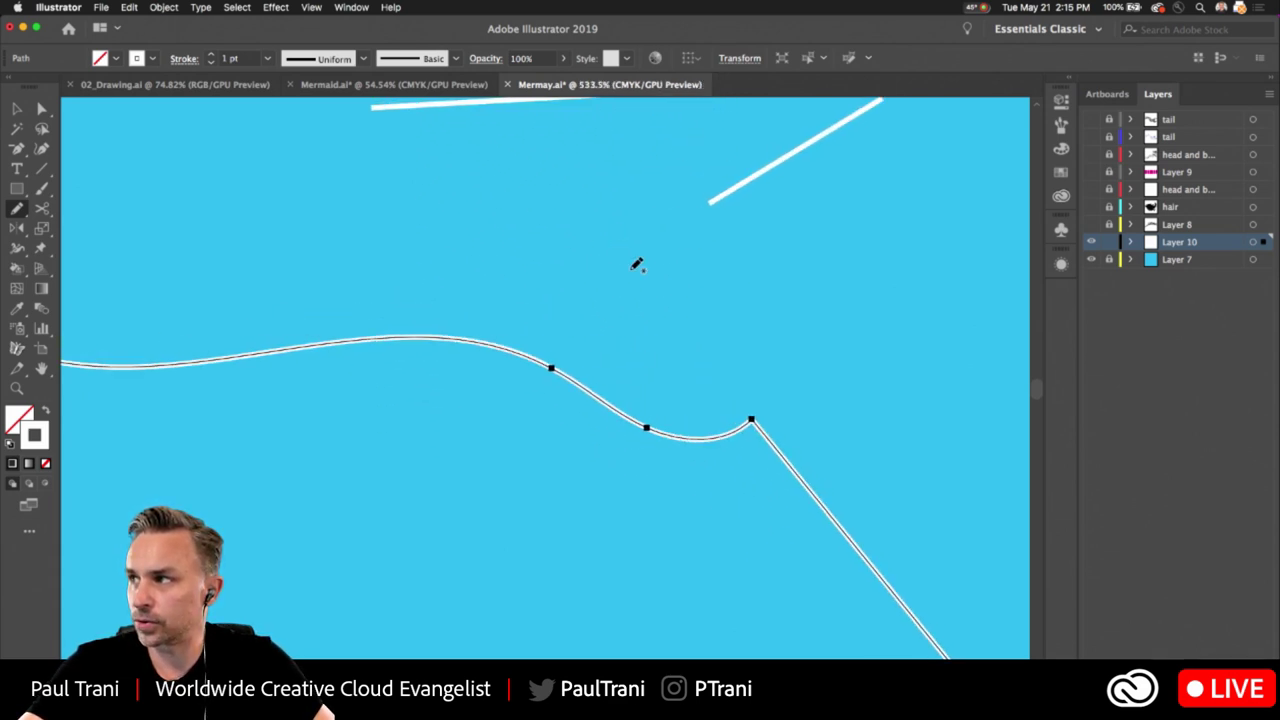
drag(580, 356, 594, 340)
scroll(596, 346, down, 5)
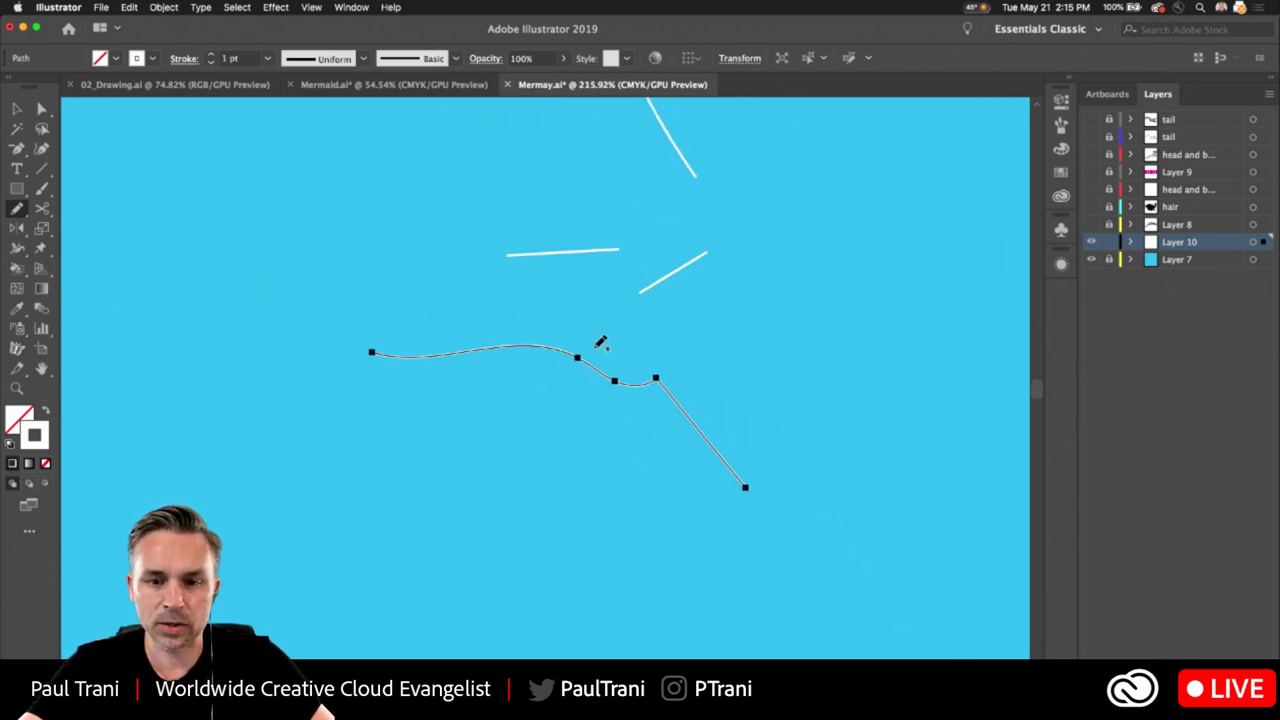
Select all the face lines and set their stroke weight to 4 pt
key(super+a)
key(ctrl+a)
drag(357, 166, 360, 280)
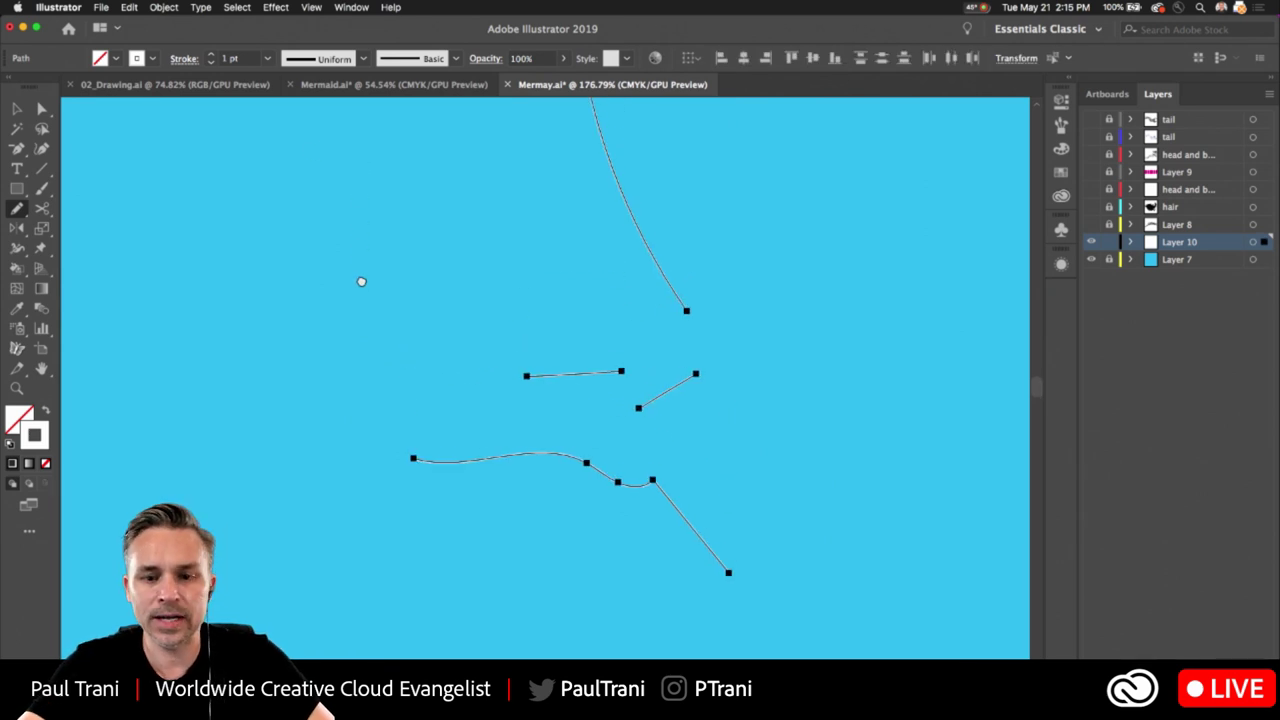
click(212, 55)
click(212, 55)
click(212, 55)
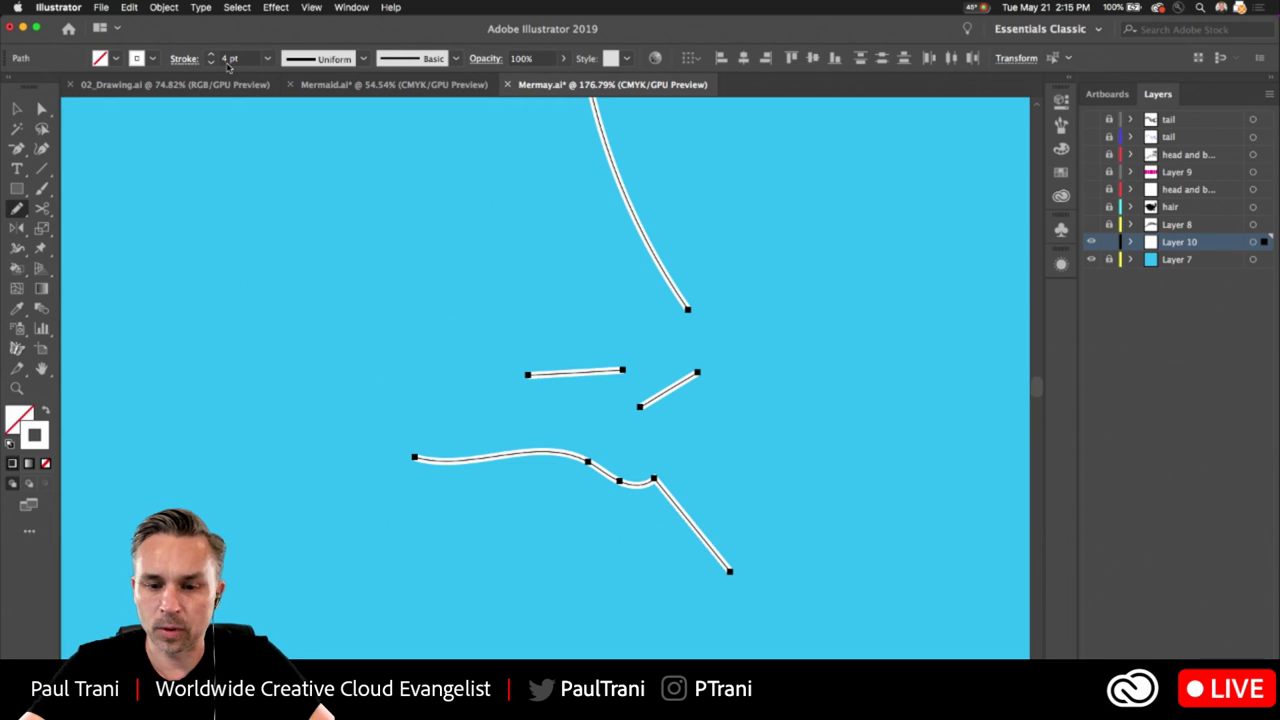
Expand the collapsed panel column and apply the lens-shaped width profile, tapered at both ends, to the selected face lines
click(1068, 80)
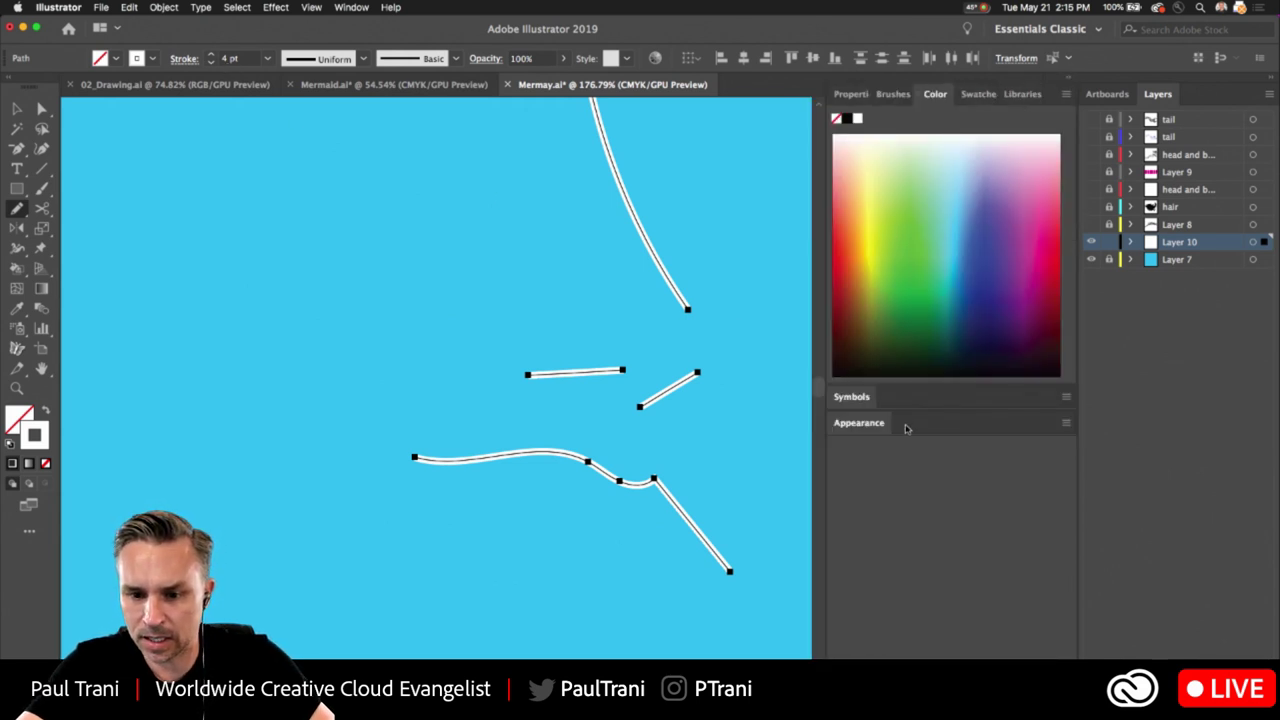
click(1066, 423)
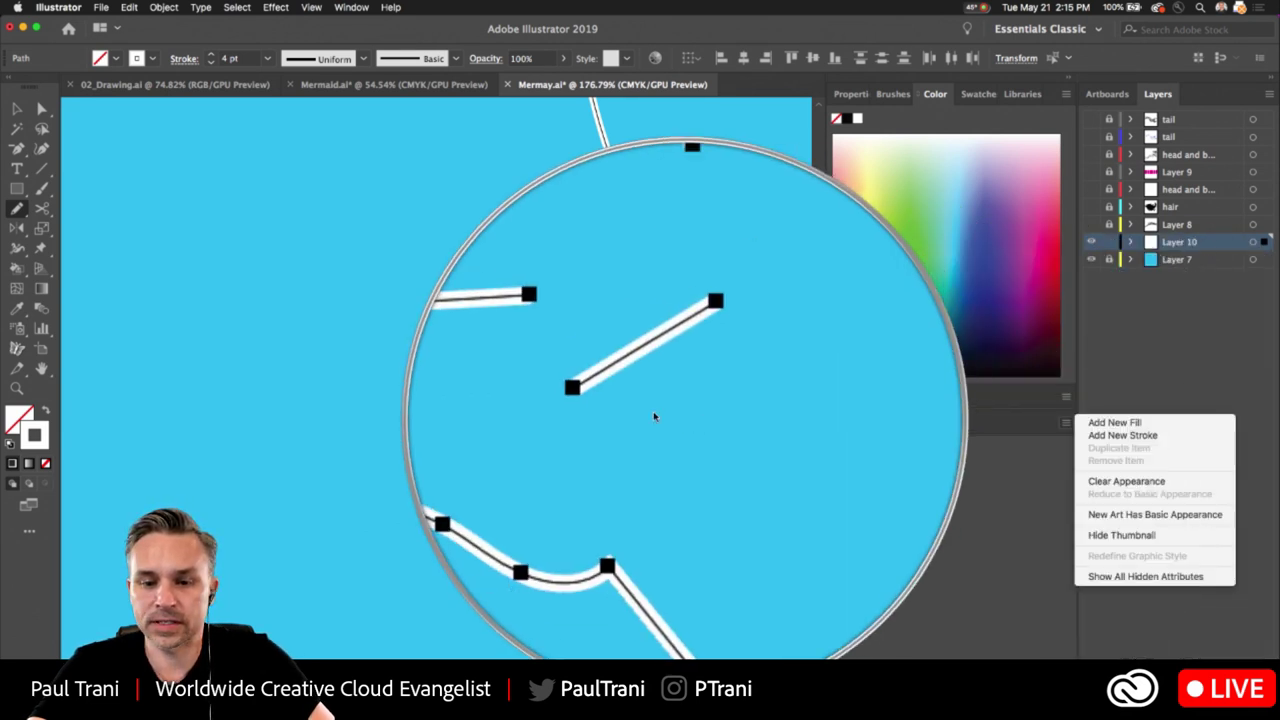
click(365, 59)
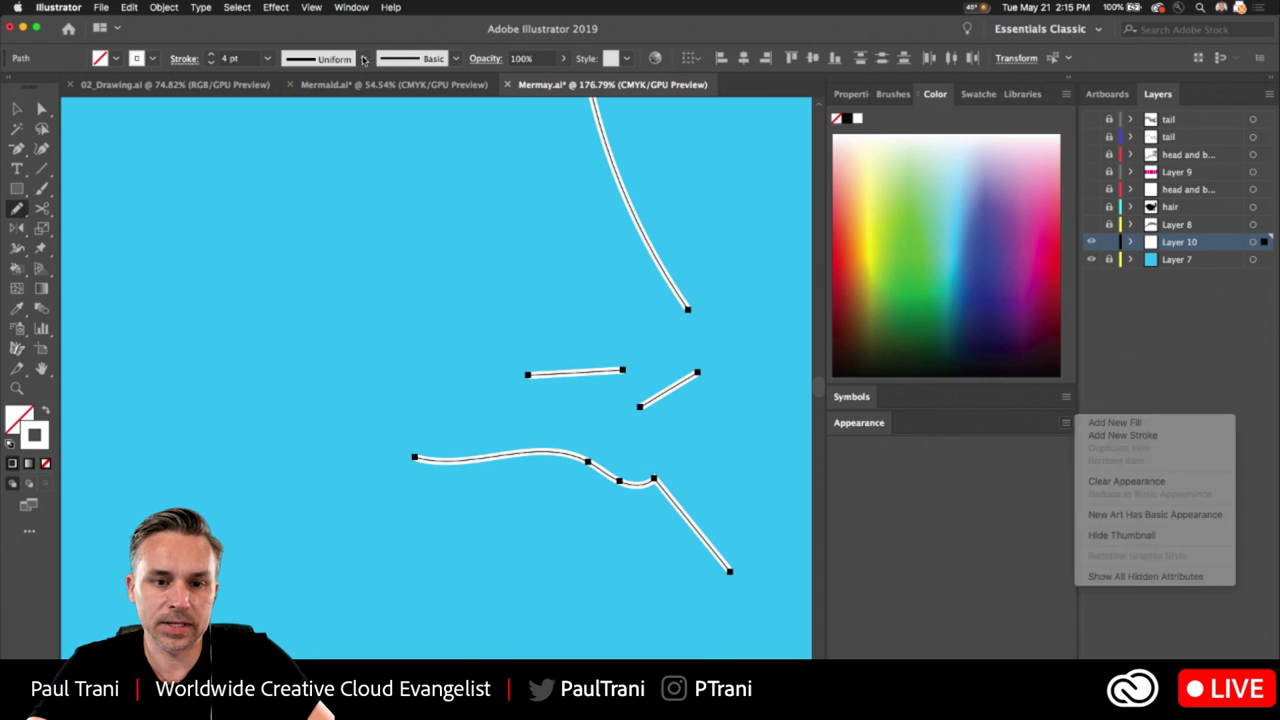
click(363, 59)
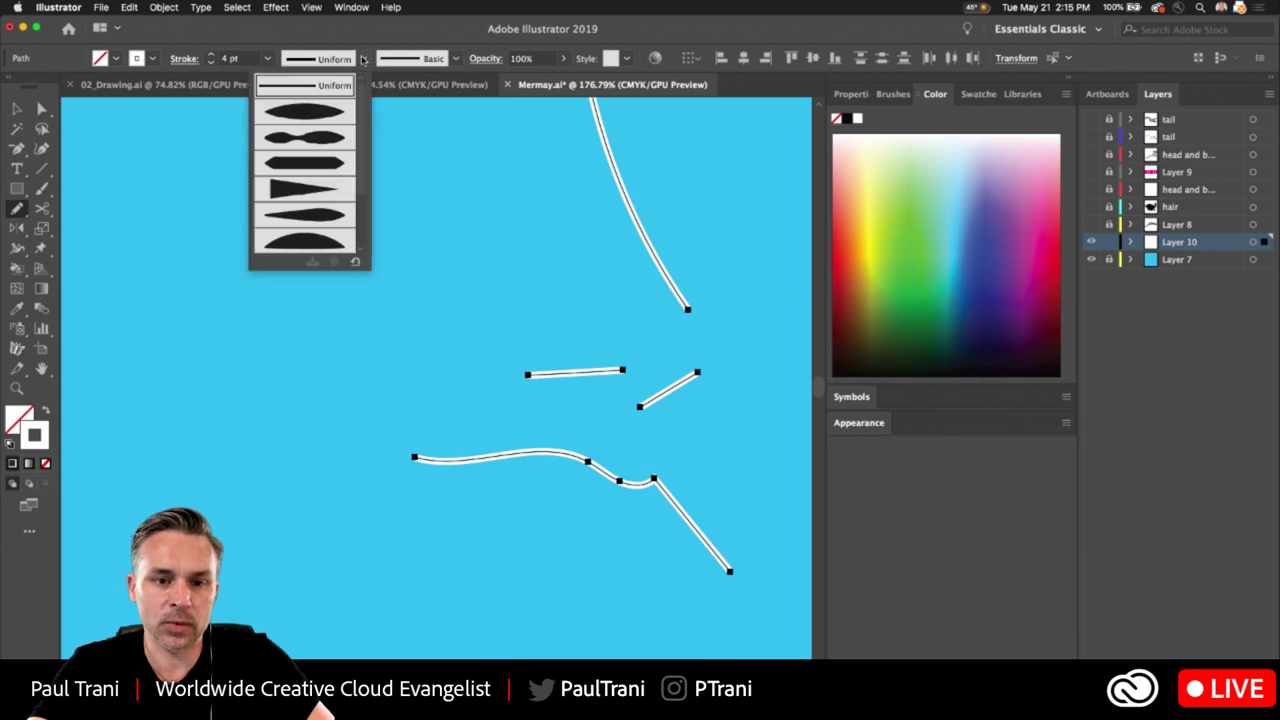
click(299, 114)
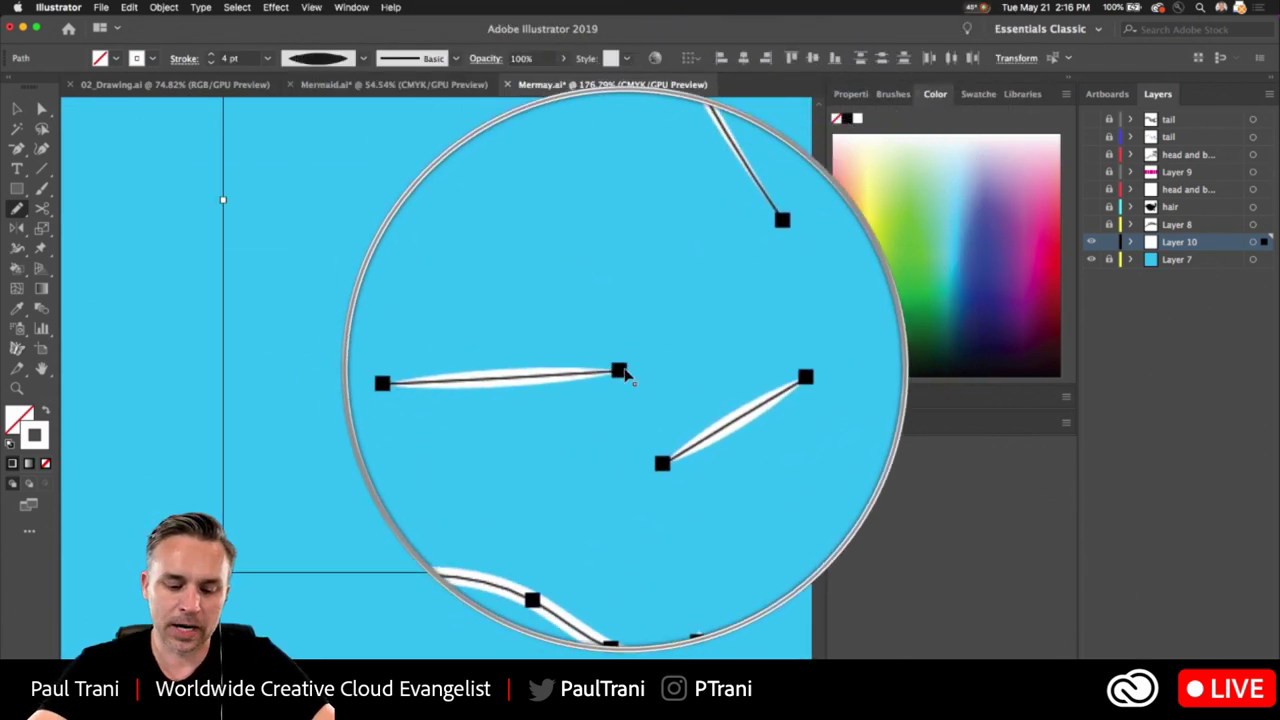
Draw the mouth line closing the upper lip and a curved lower-lip line beneath it with the Pencil tool
scroll(625, 405, down, 2)
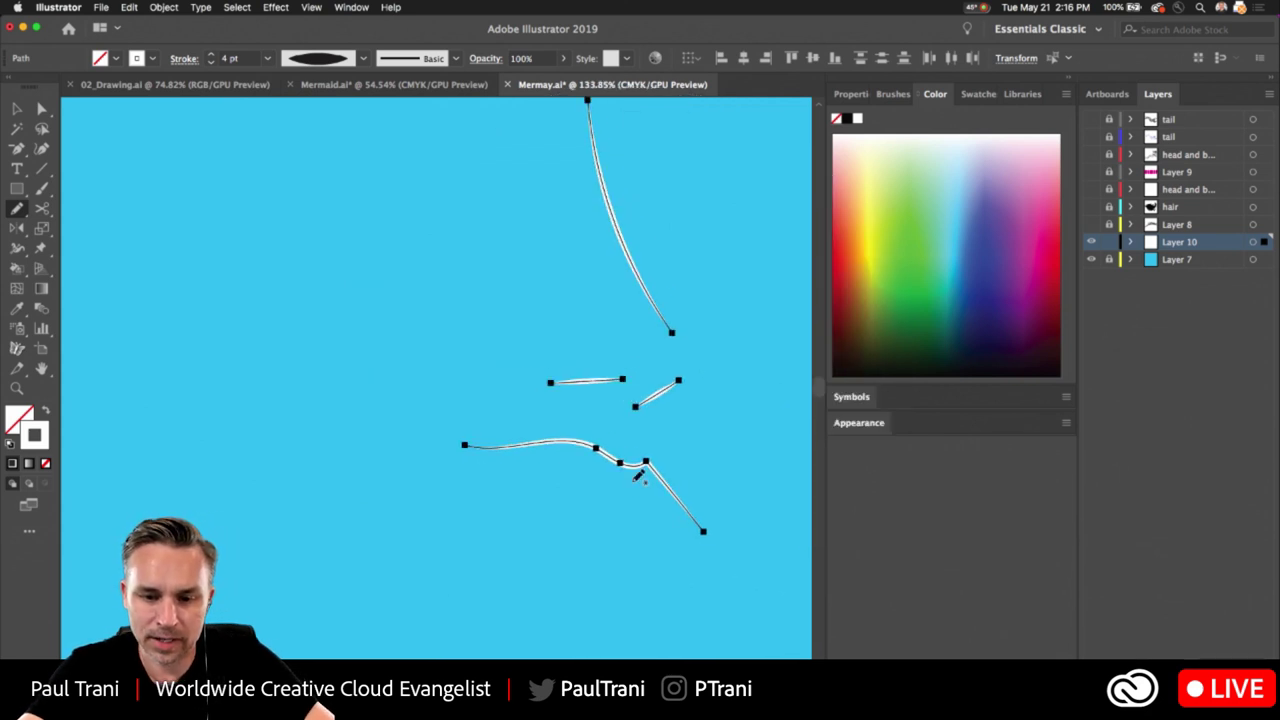
mouse_move(706, 528)
mouse_down()
mouse_move(567, 513)
mouse_move(467, 447)
mouse_up()
mouse_move(706, 545)
mouse_down()
mouse_move(646, 580)
mouse_move(563, 577)
mouse_move(462, 500)
mouse_up()
mouse_move(449, 414)
mouse_down()
mouse_move(440, 363)
mouse_move(417, 460)
mouse_up()
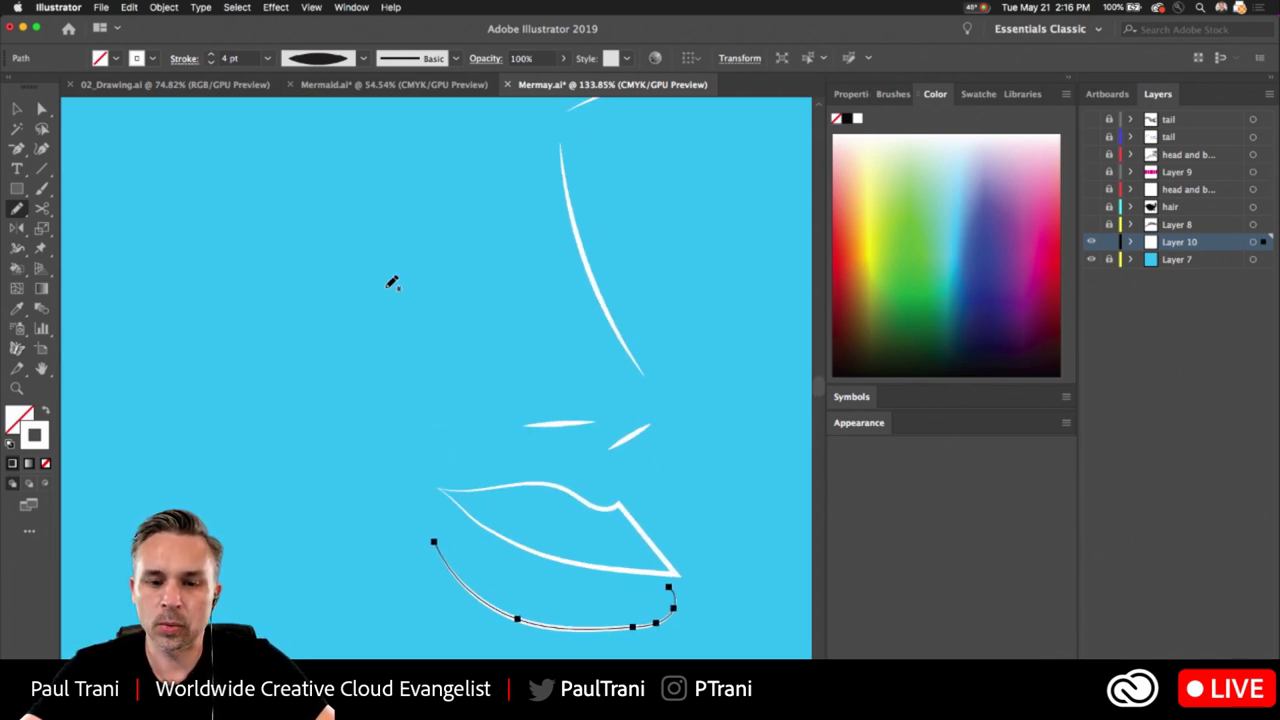
scroll(393, 310, up, 3)
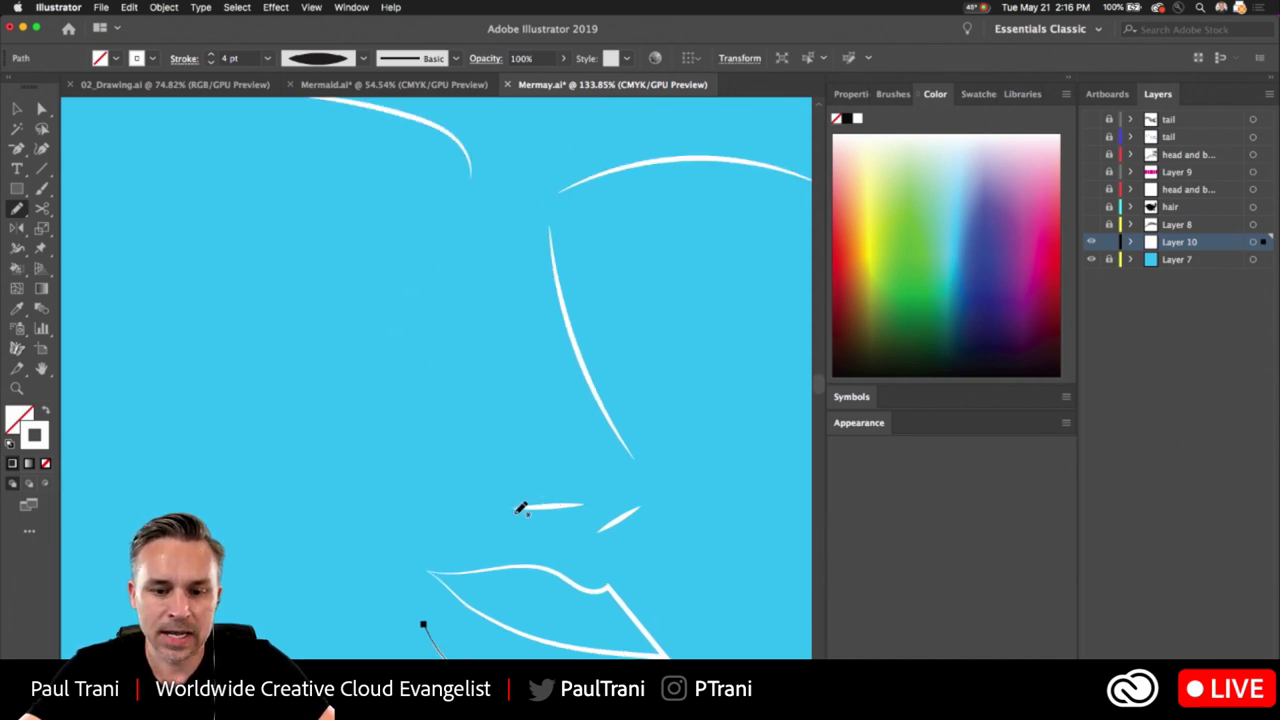
Widen the middle of the short, nearly horizontal line above the upper lip to about 0.18 in with the Width tool
scroll(525, 510, up, 5)
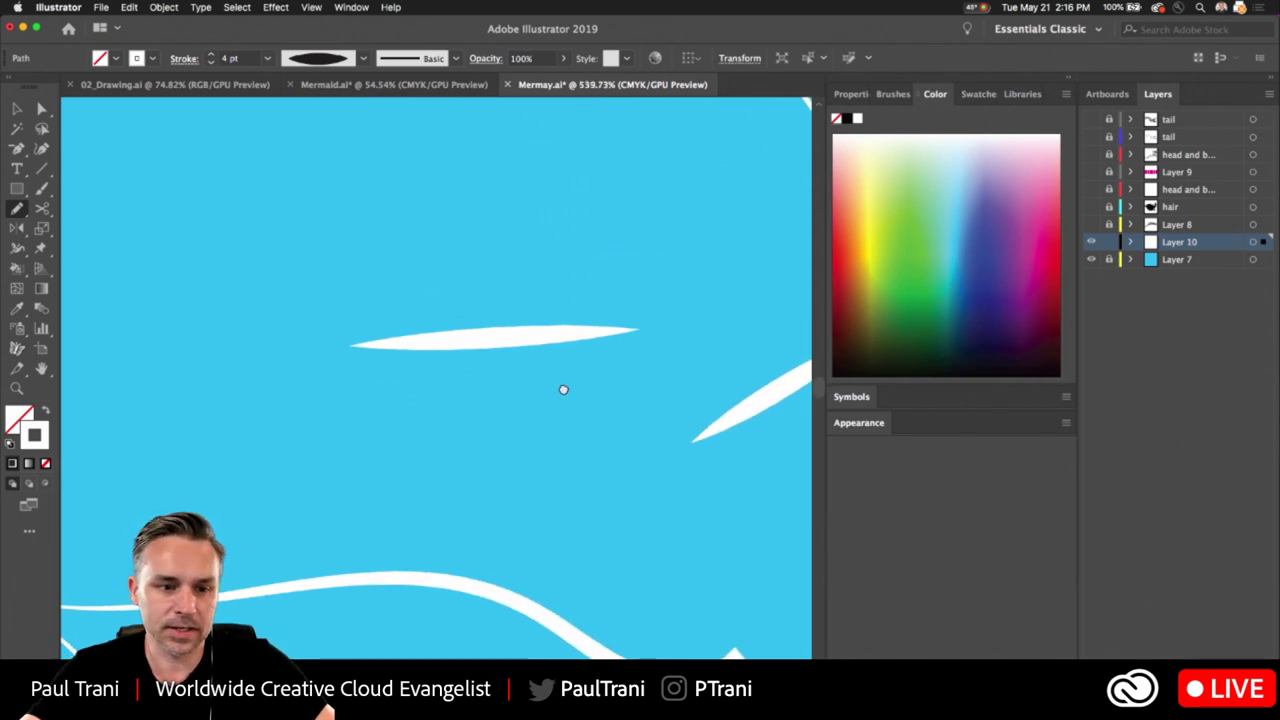
drag(563, 389, 551, 392)
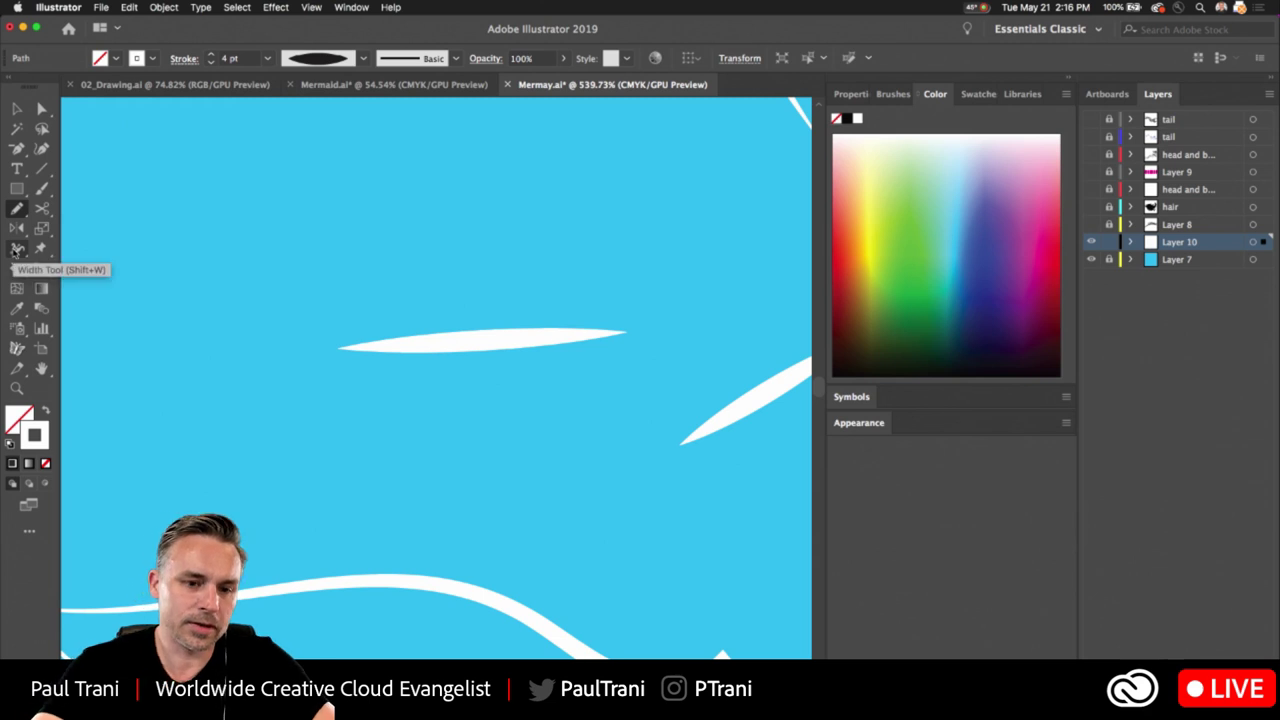
click(17, 248)
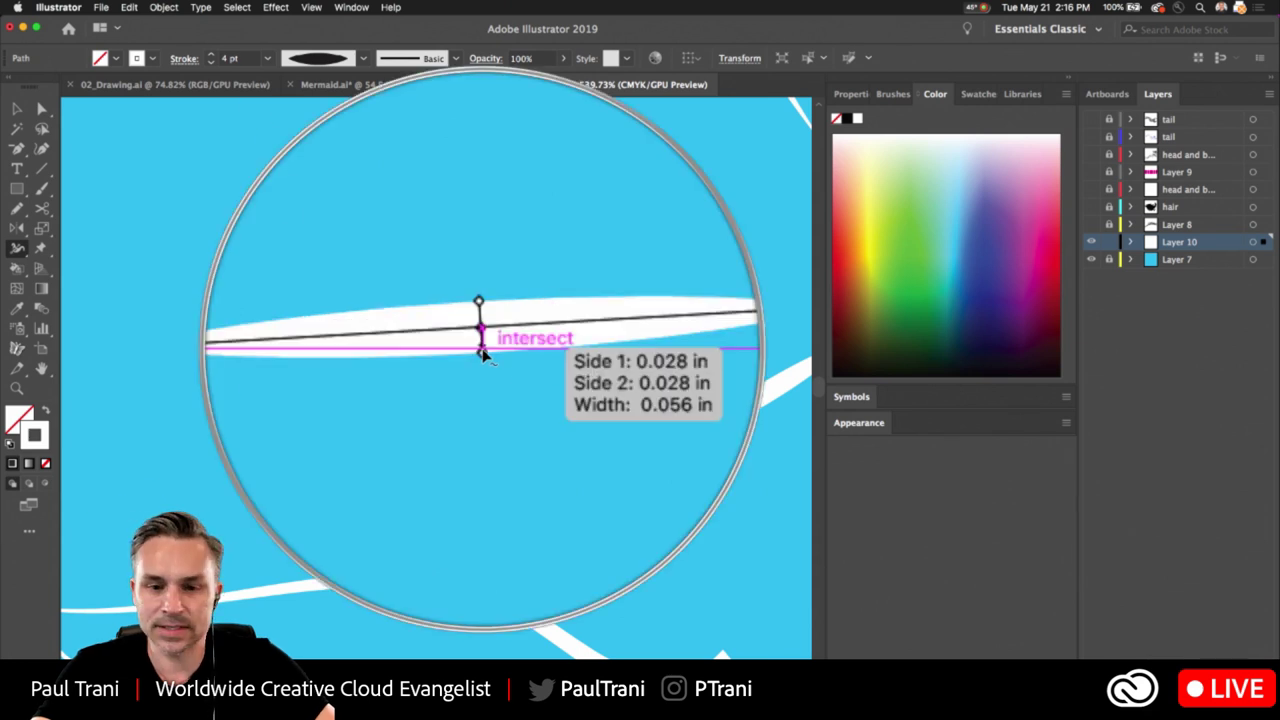
drag(483, 357, 486, 376)
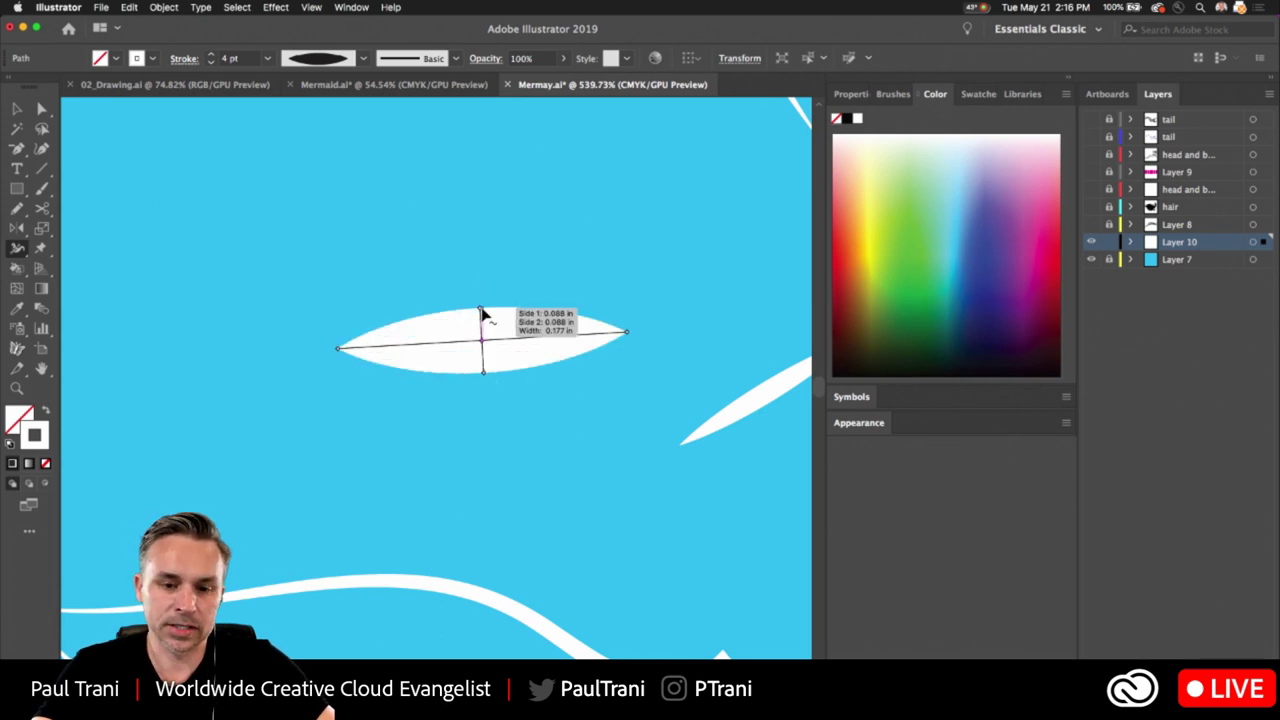
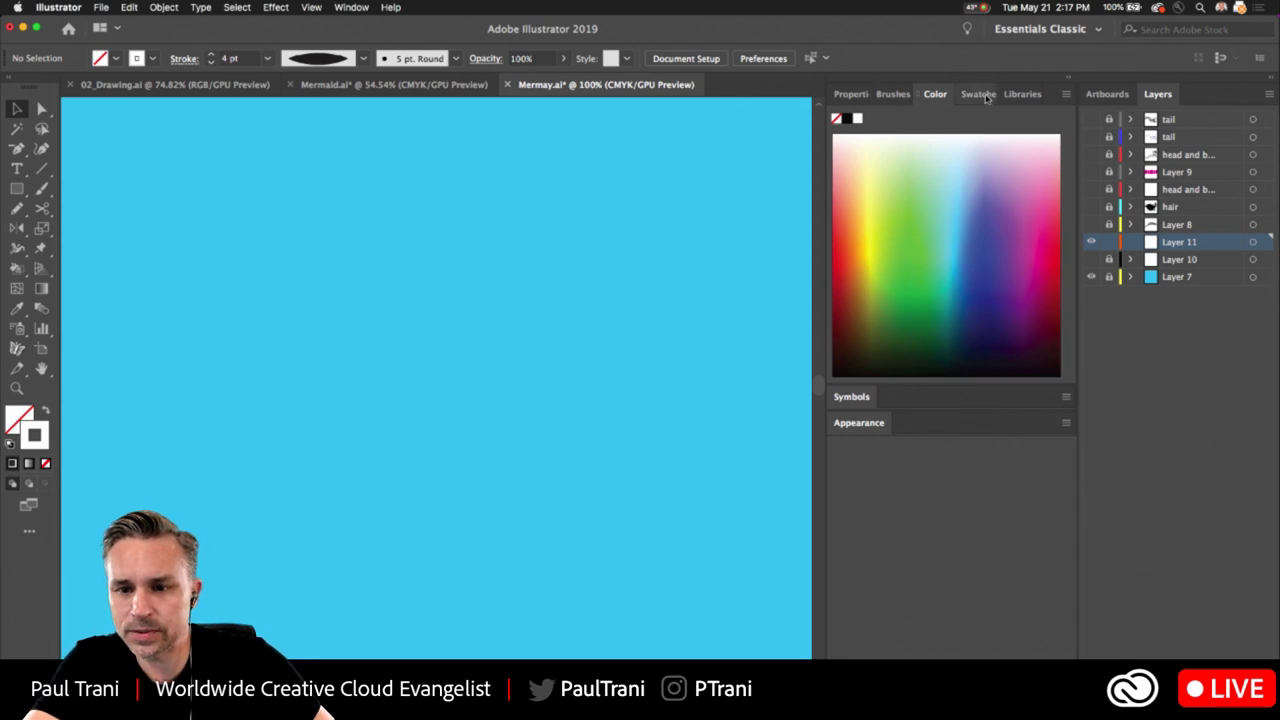
Set the Libraries search to Adobe Stock and search for "woman face"
click(1020, 94)
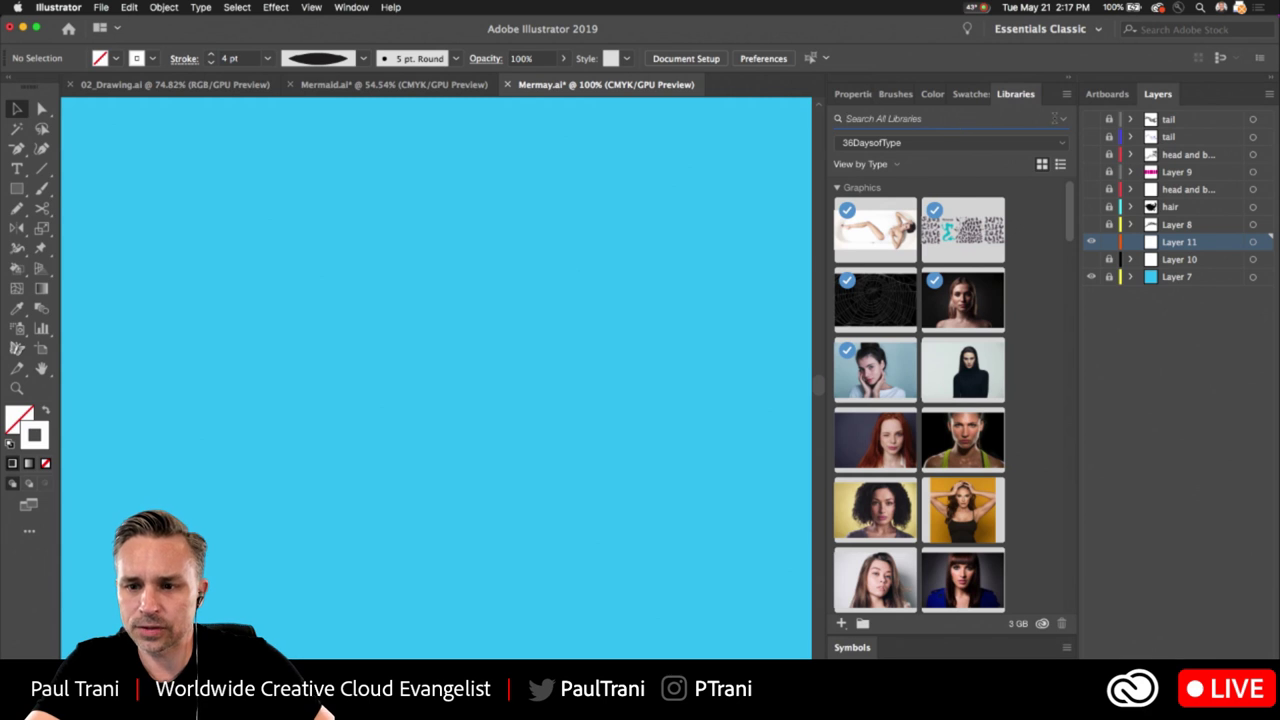
click(1062, 118)
click(1000, 140)
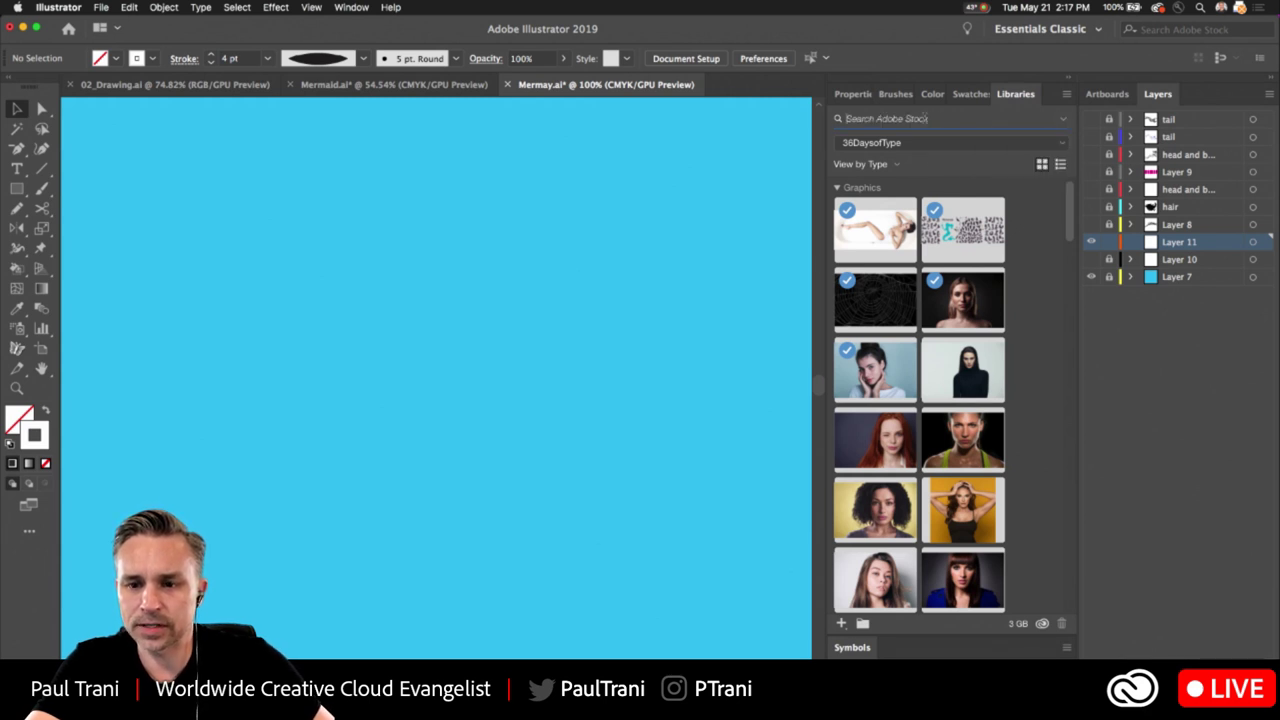
click(927, 118)
text(woman)
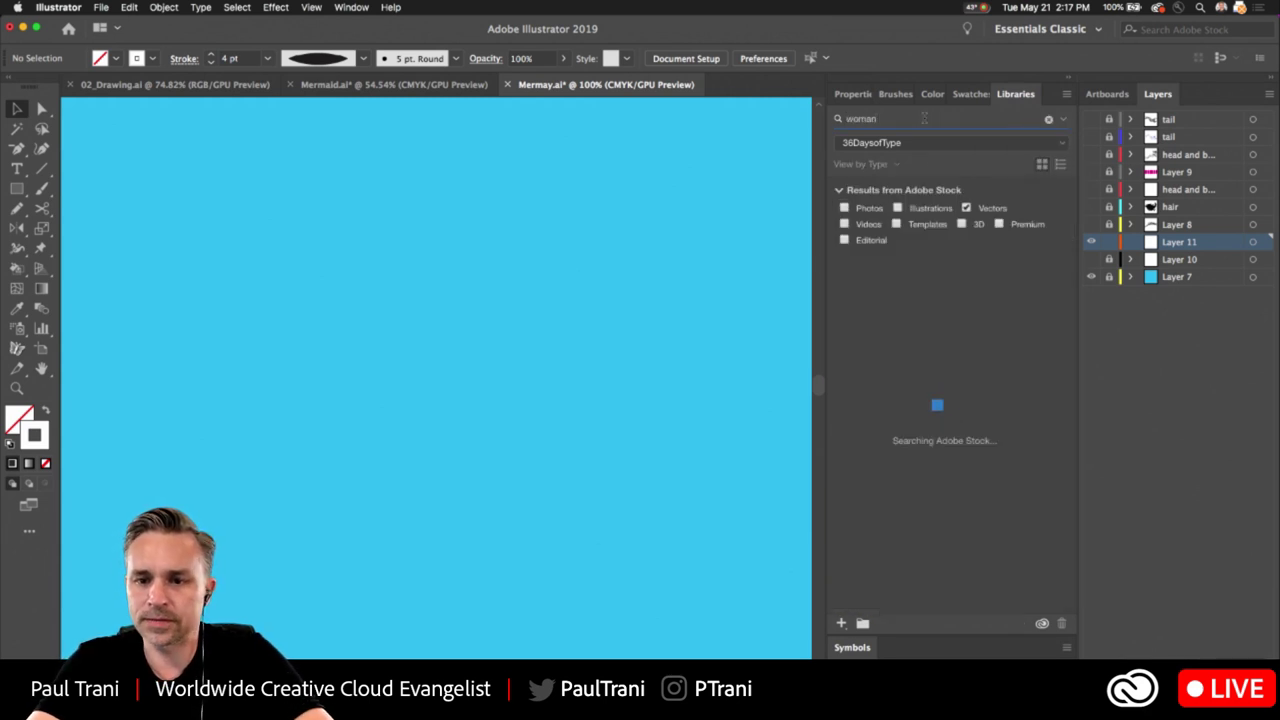
text( face)
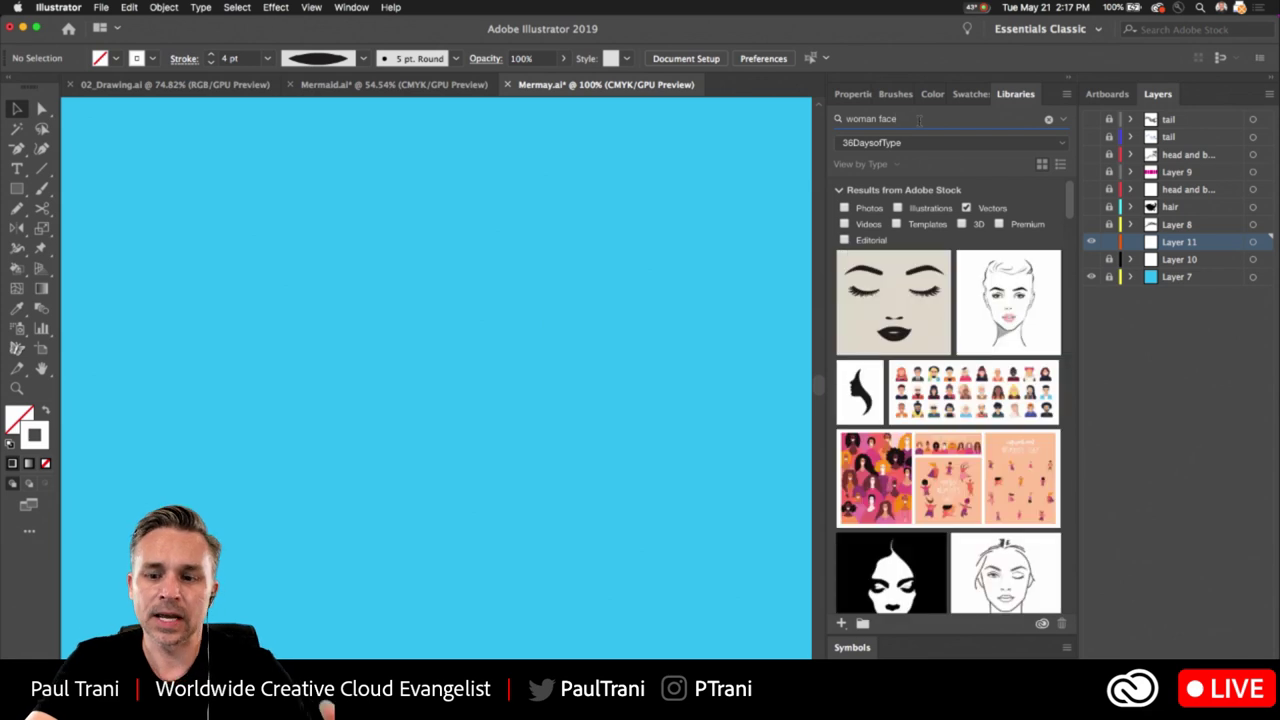
Browse the vector results for "woman face" and open the full result list on the Adobe Stock website
scroll(930, 260, down, 10)
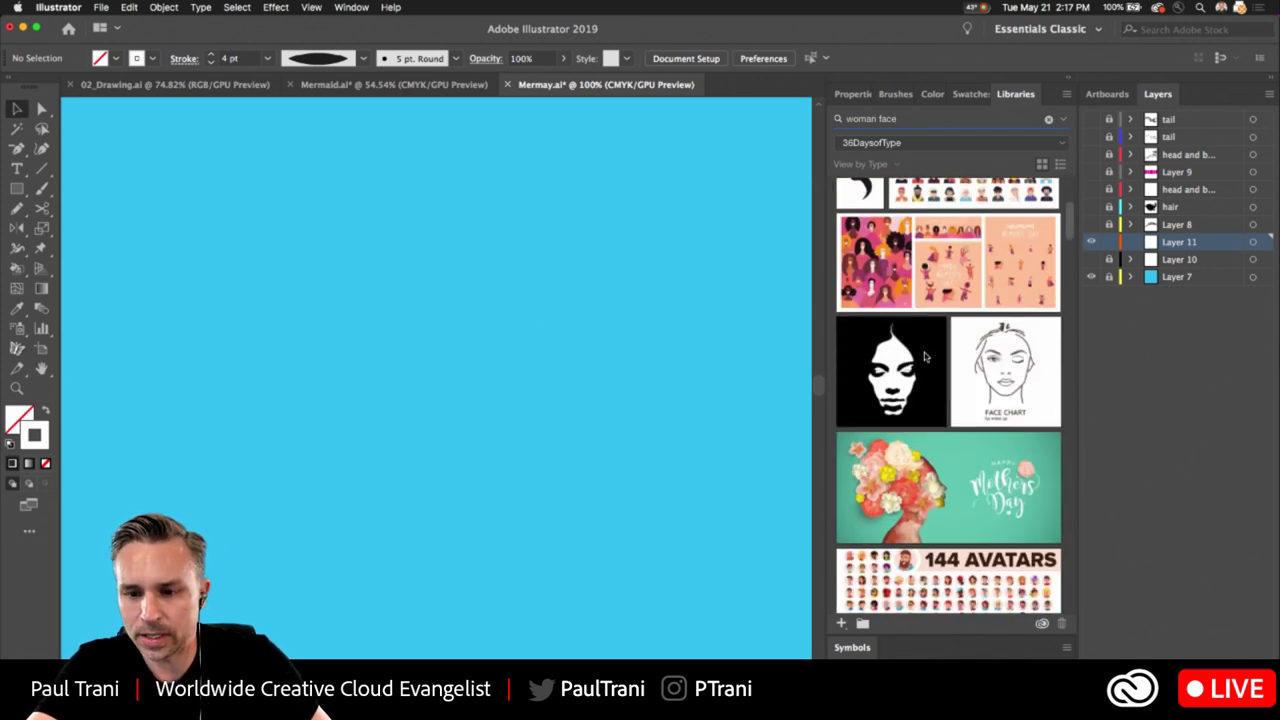
scroll(955, 453, down, 5)
scroll(950, 350, up, 8)
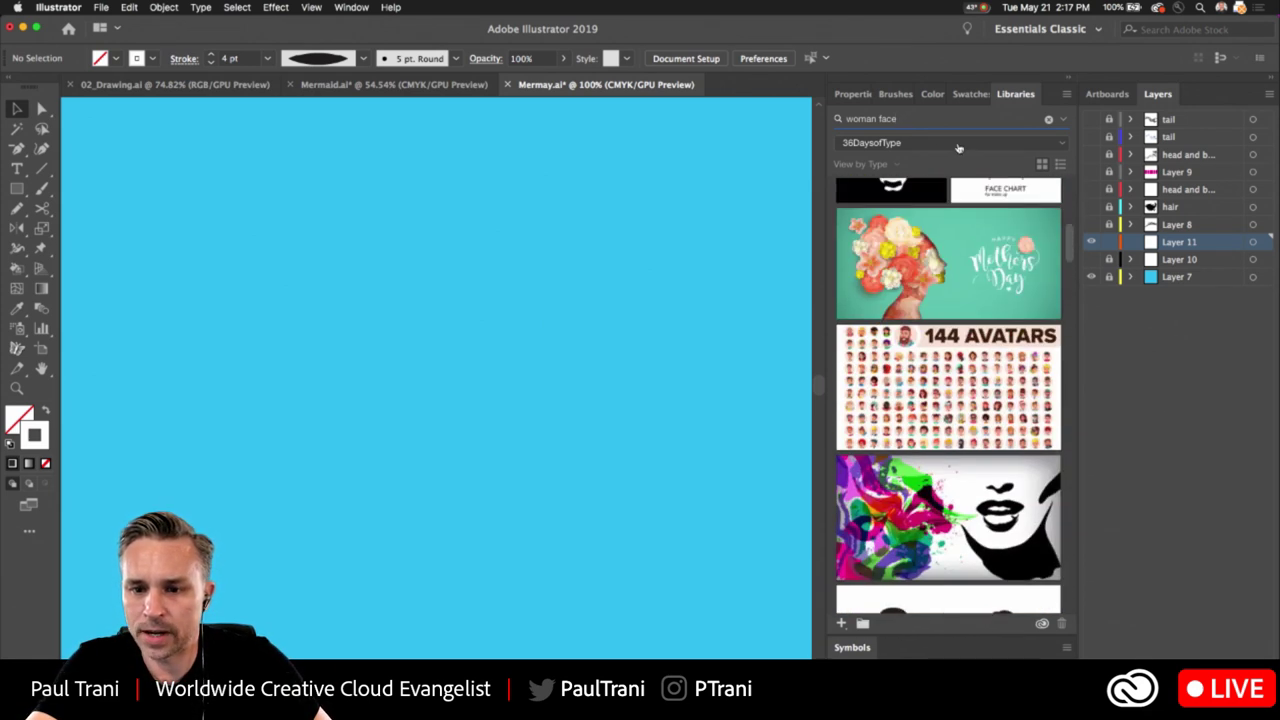
scroll(932, 500, down, 10)
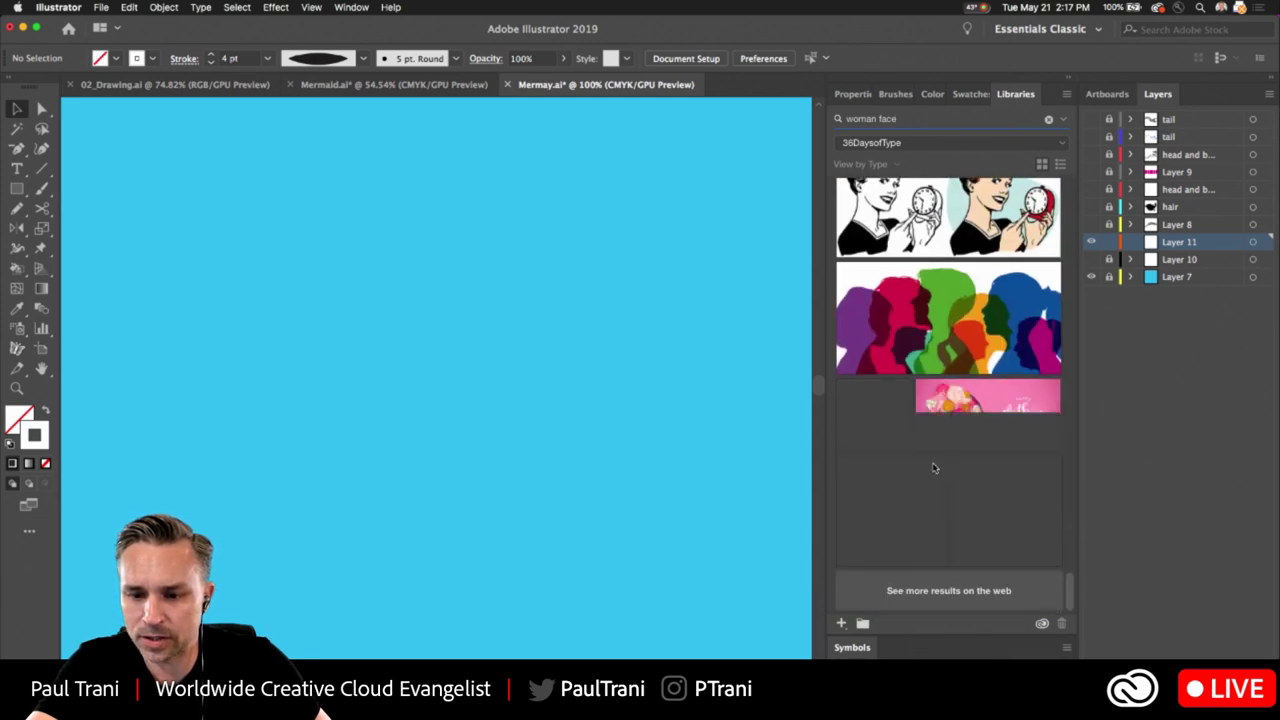
click(906, 590)
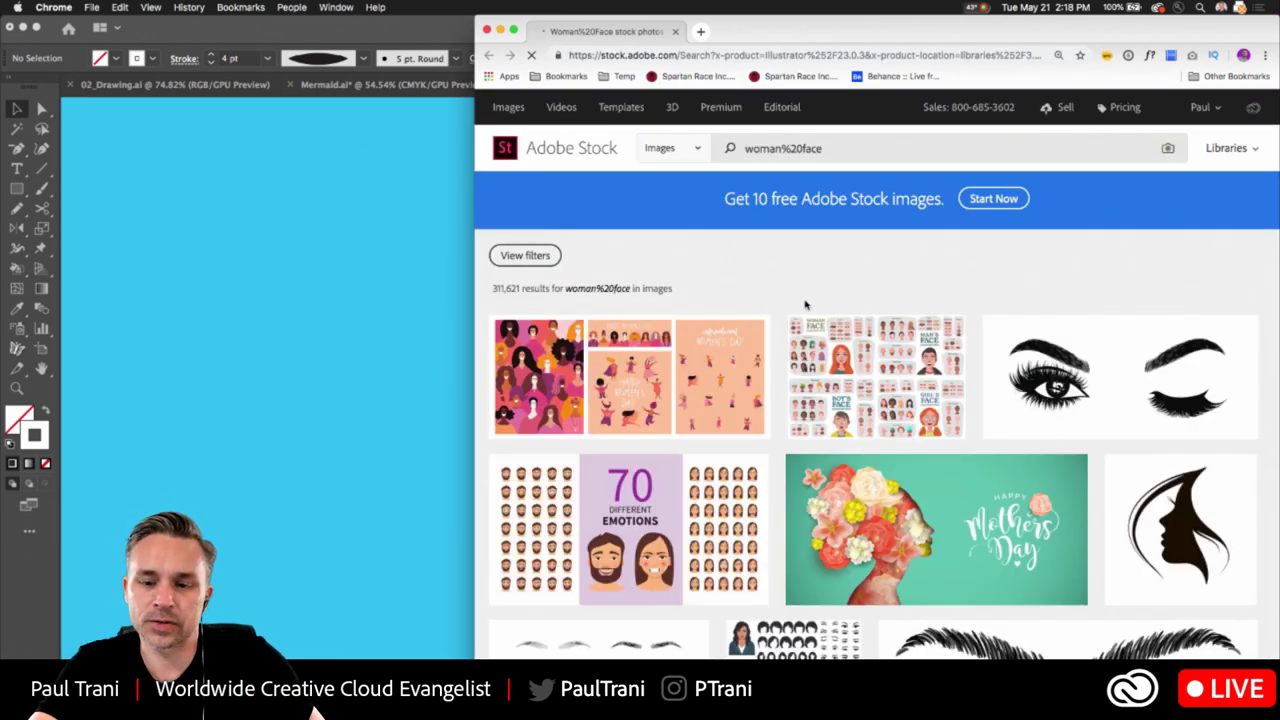
Show the search filters and restrict the subcategory to Photos only, excluding Vectors
click(505, 258)
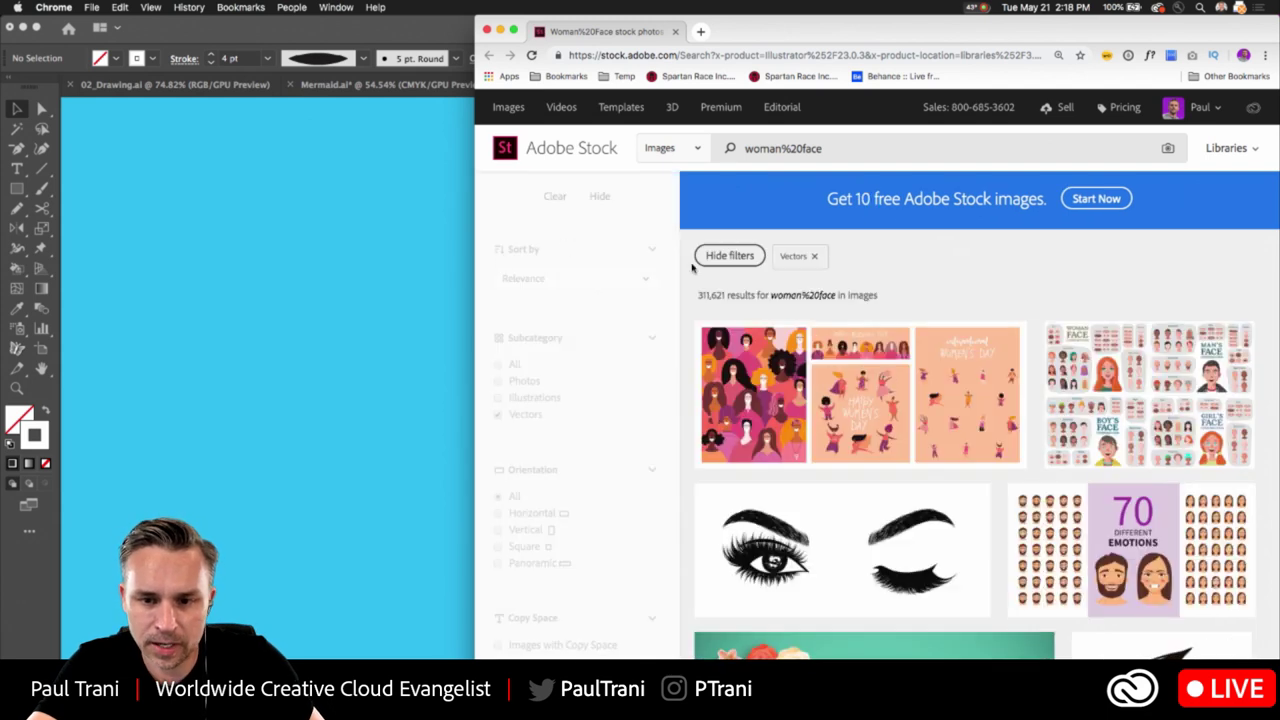
scroll(505, 300, down, 2)
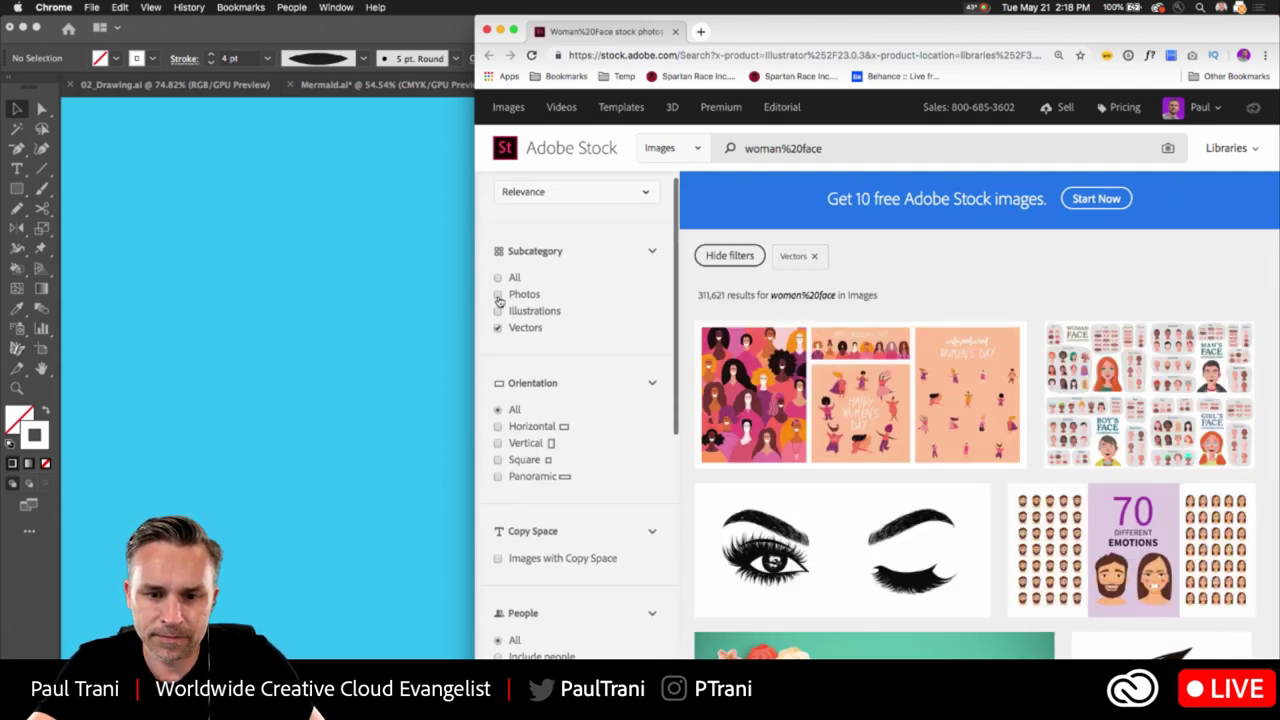
click(499, 295)
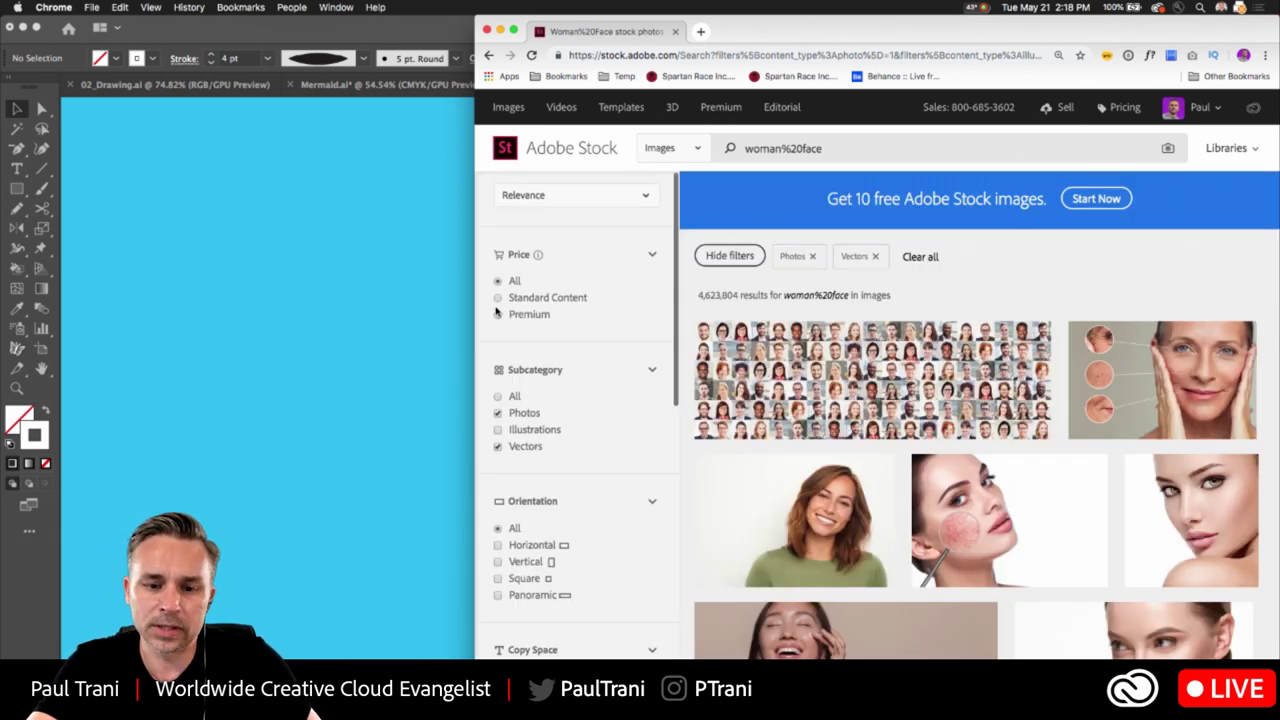
click(499, 452)
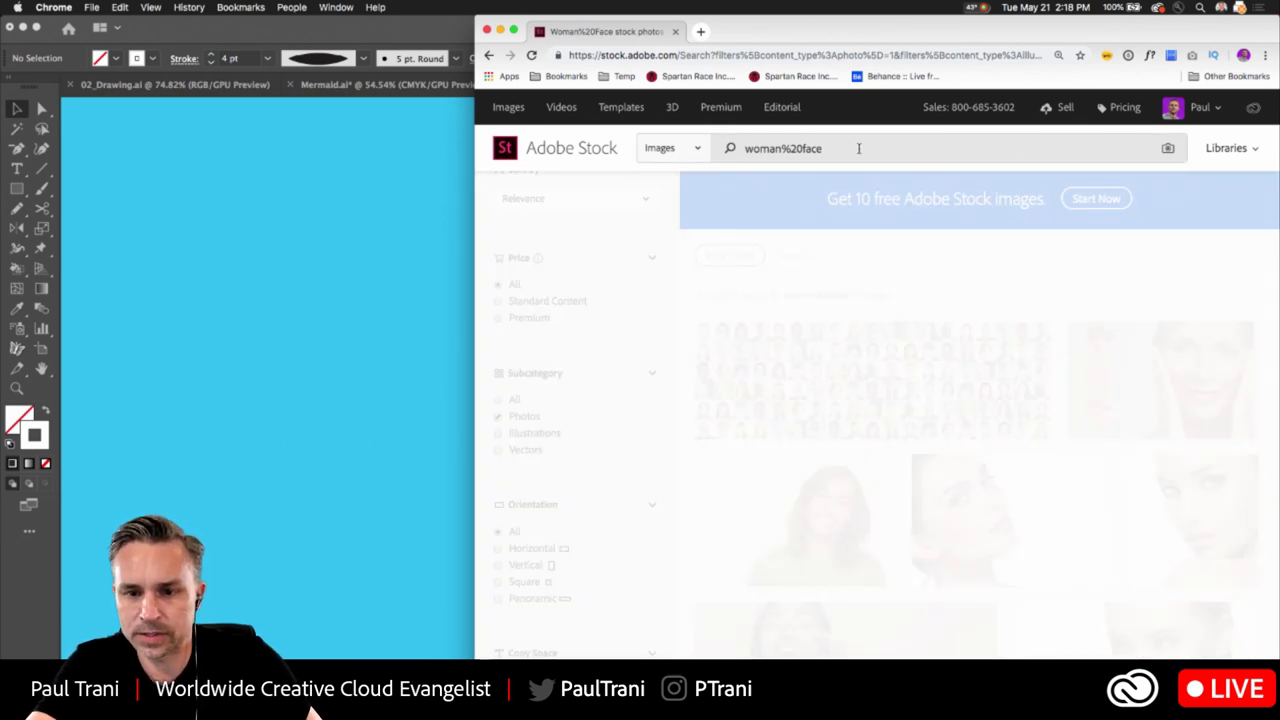
Replace the Adobe Stock search term with "woman reclining" and run the search
click(724, 150)
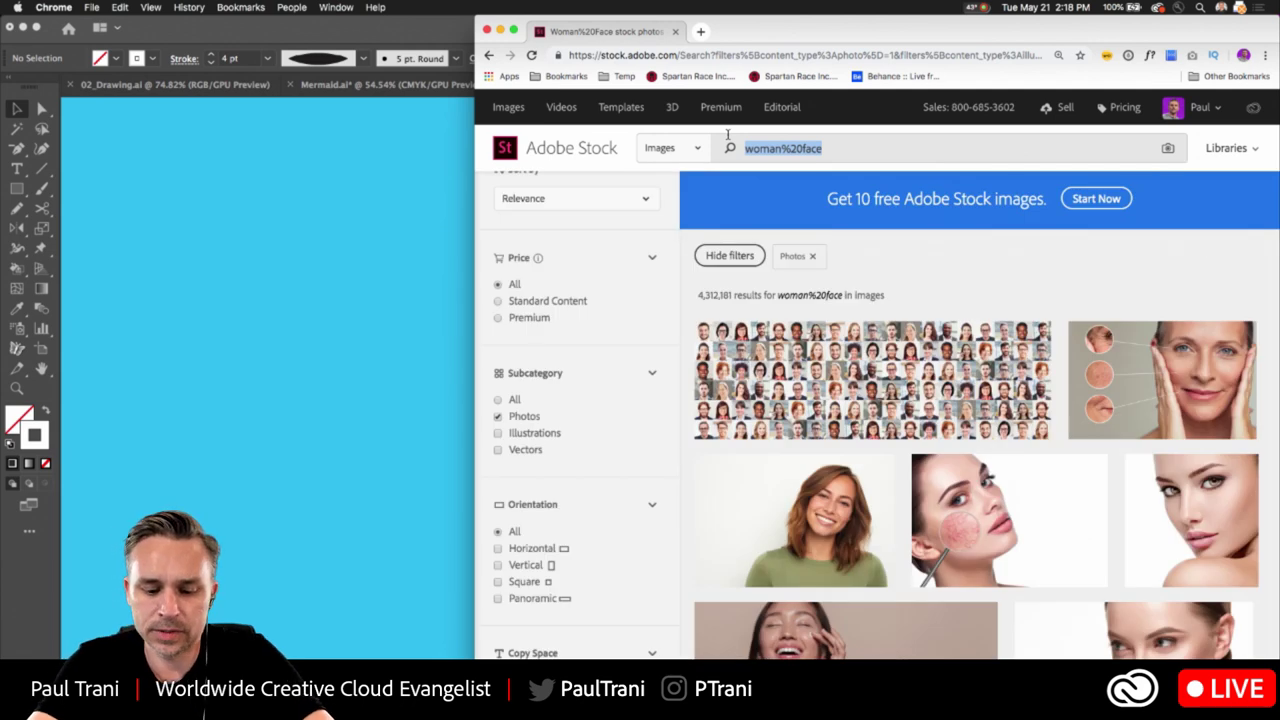
text(woman re)
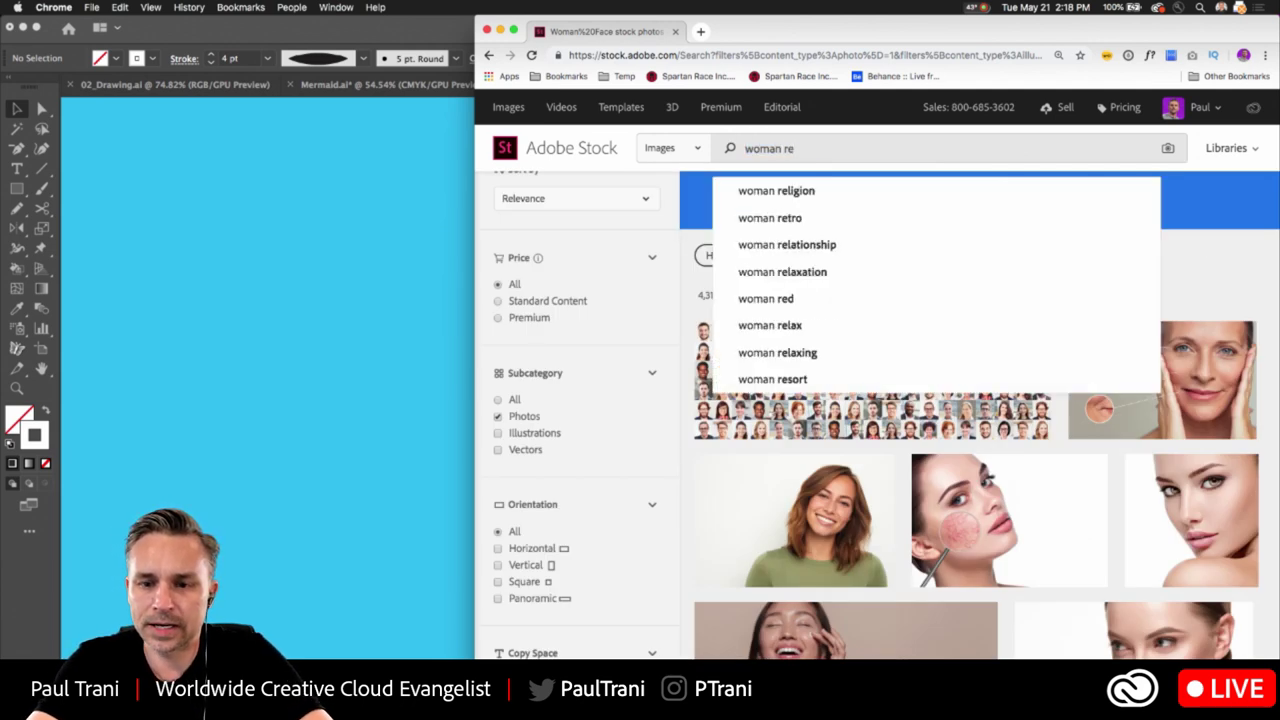
text(clining)
key(Return)
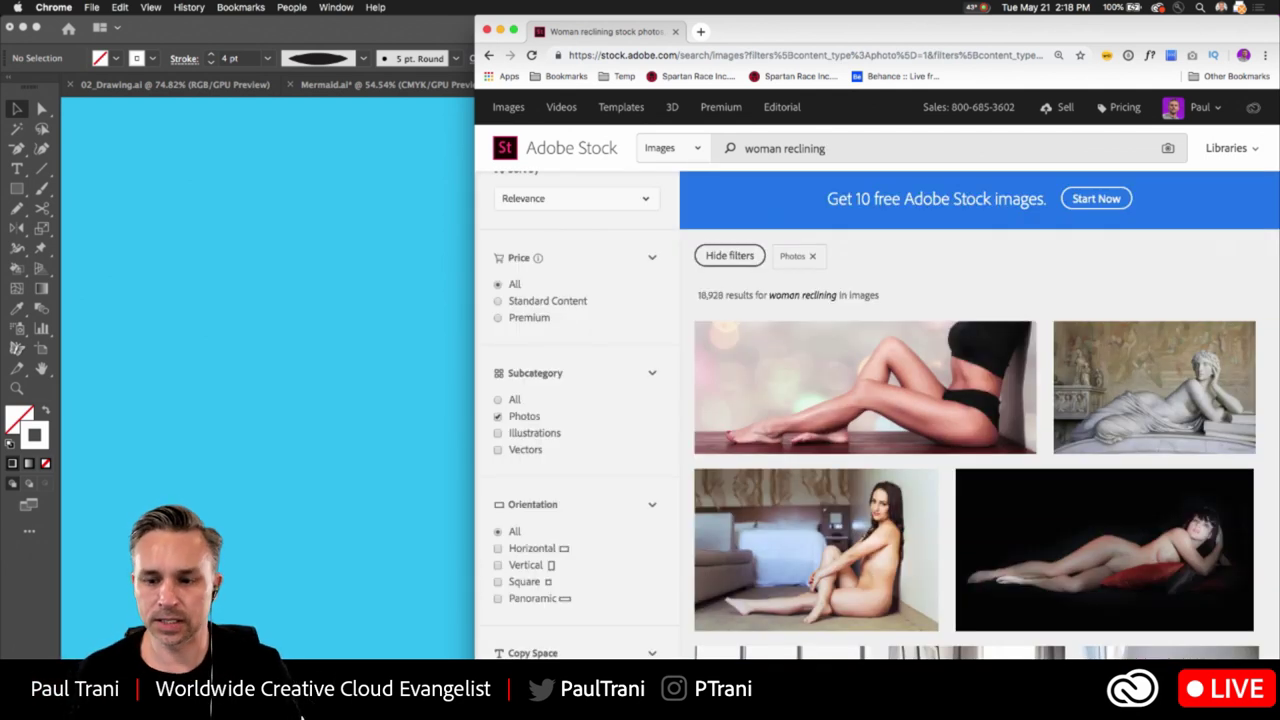
Find the black-and-white photo of a woman seated at a table in the woods and license it to the 36DaysofType library
scroll(1021, 403, down, 5)
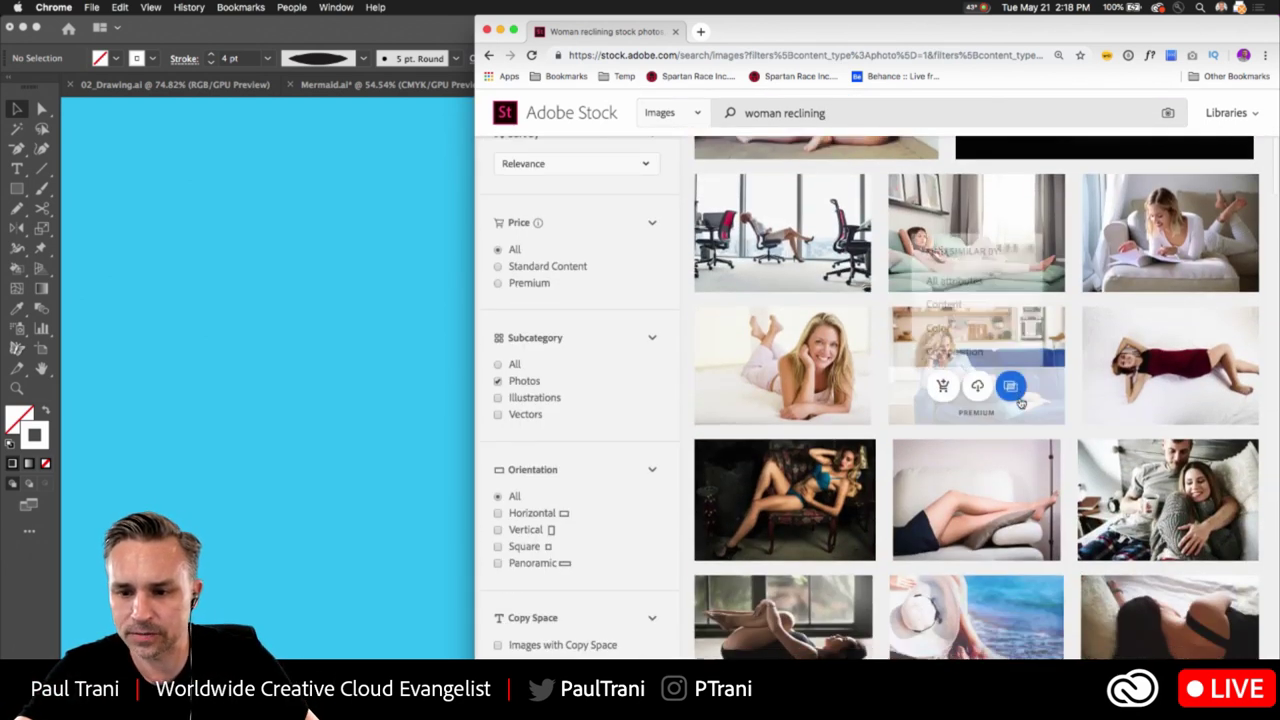
scroll(1021, 403, down, 5)
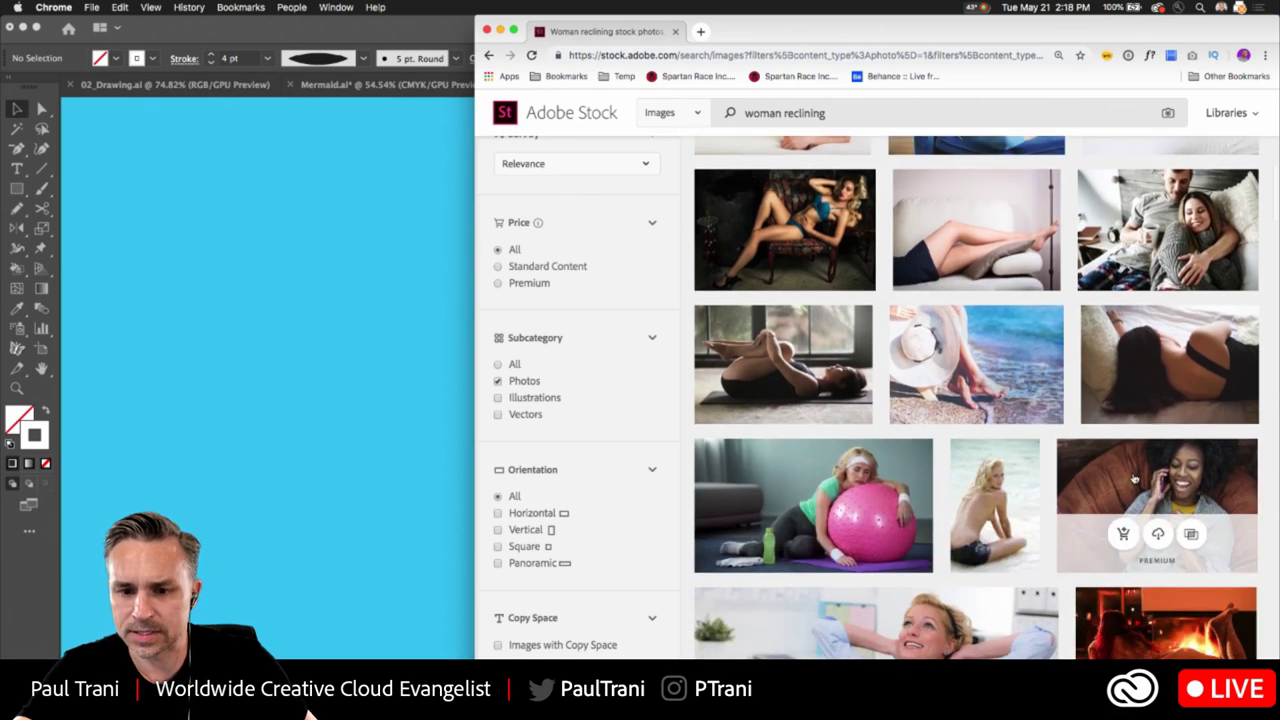
scroll(1134, 478, down, 5)
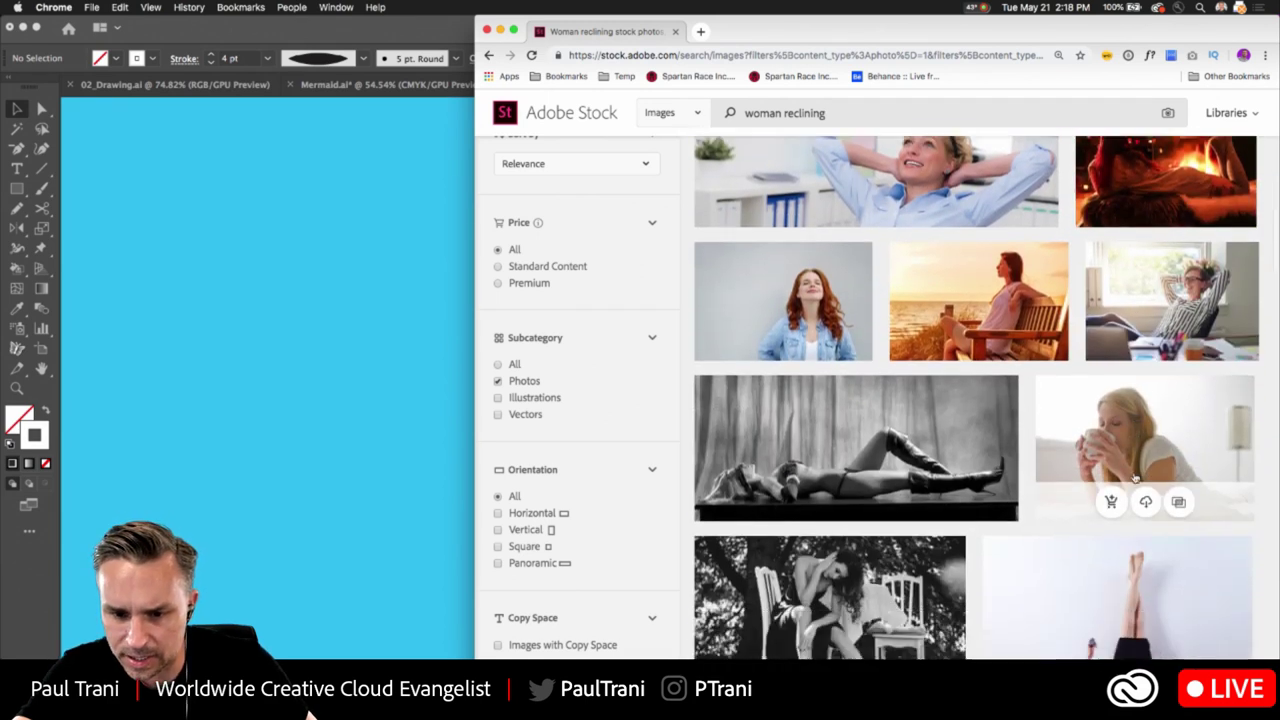
scroll(1134, 478, down, 3)
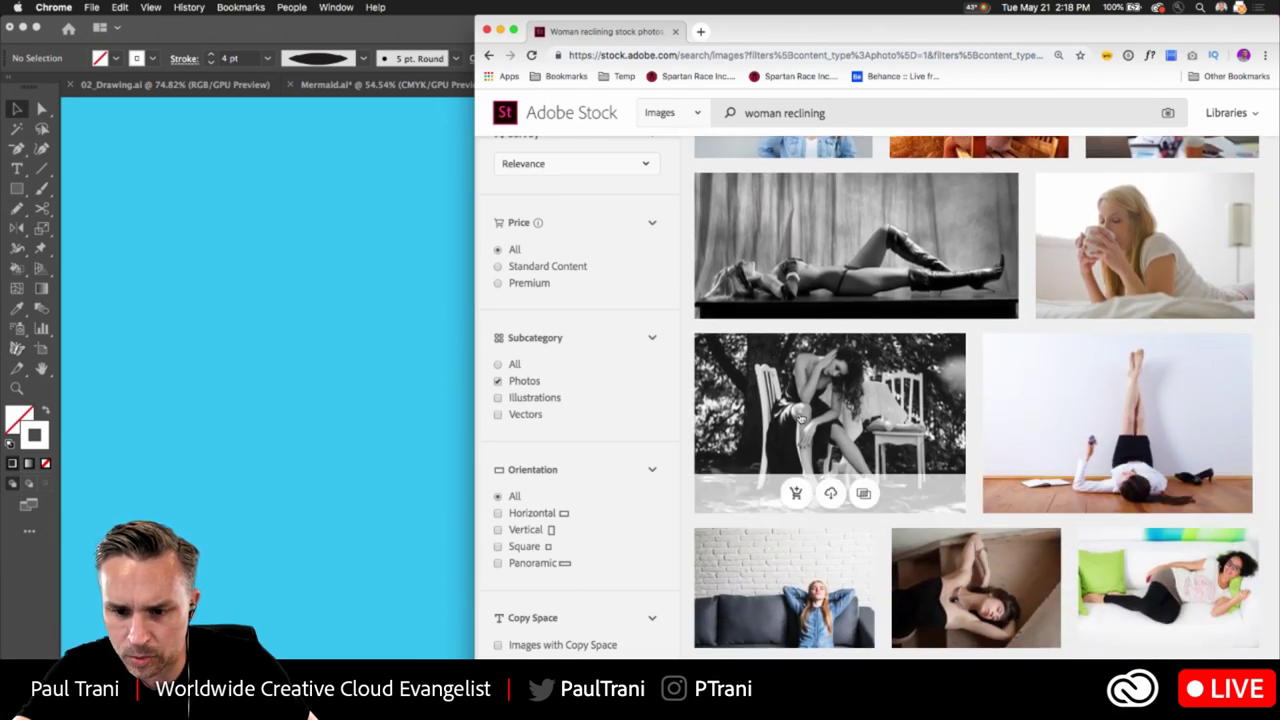
scroll(820, 410, down, 3)
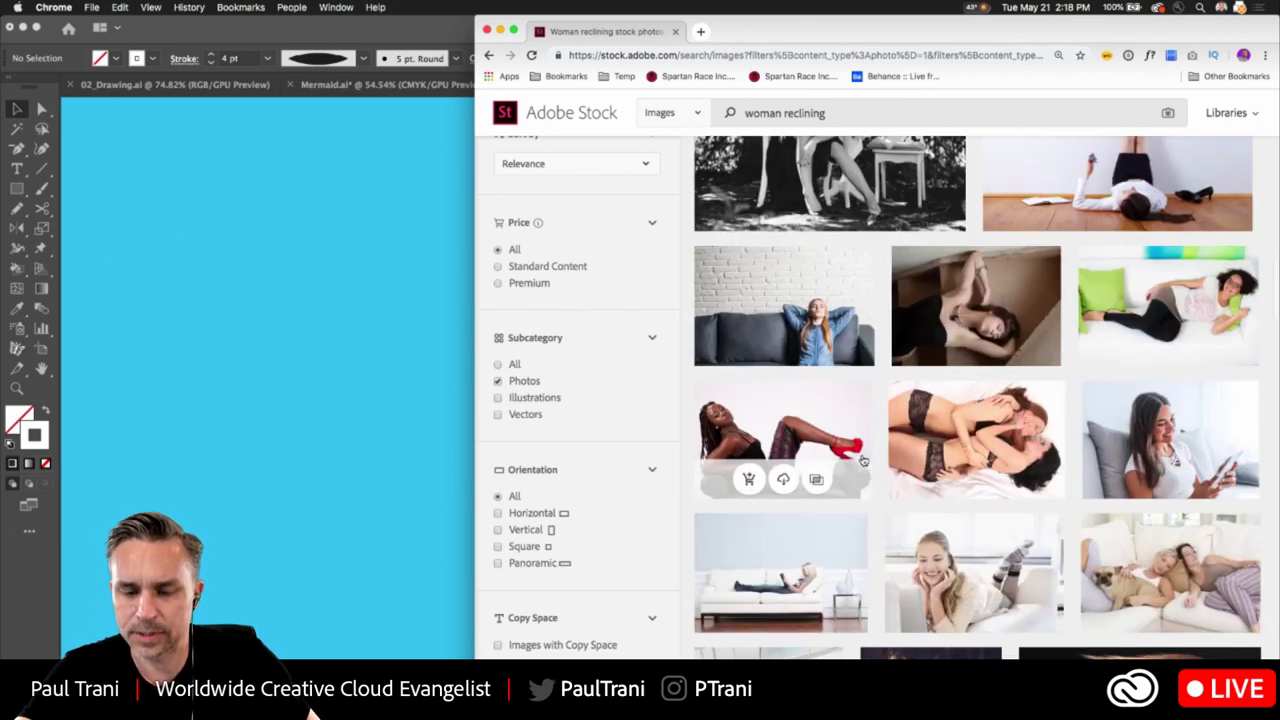
click(829, 205)
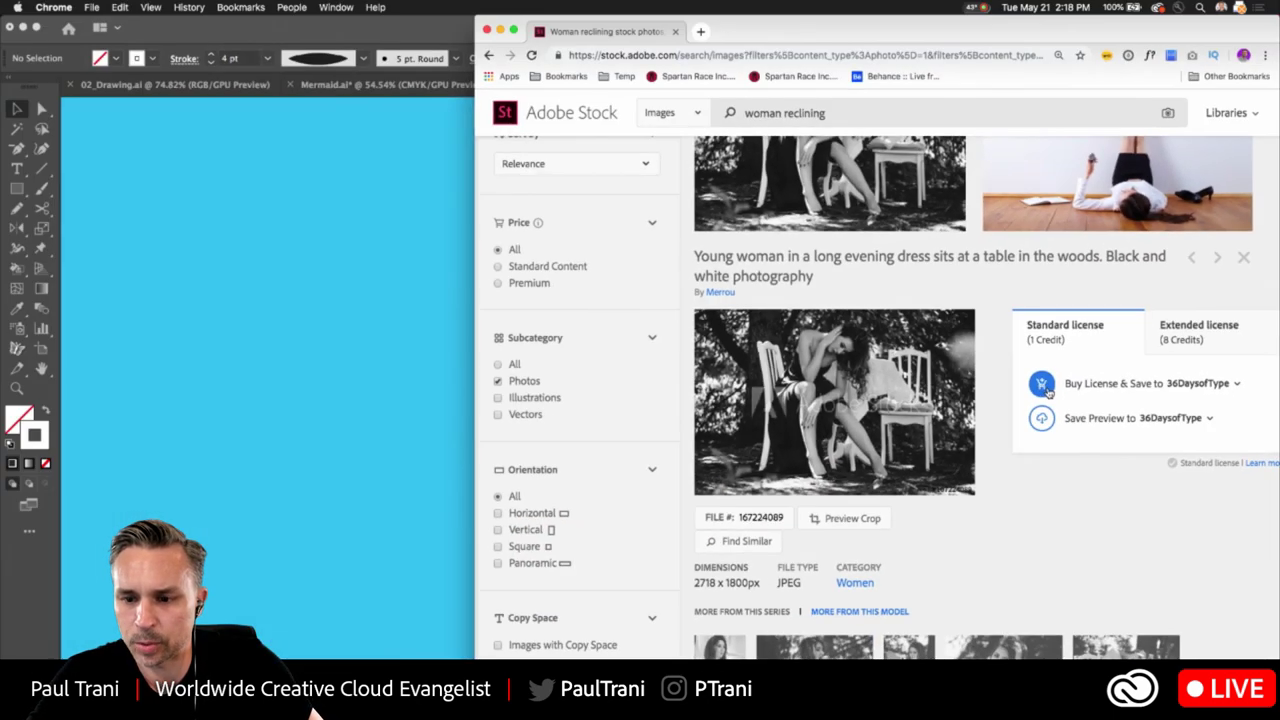
click(939, 324)
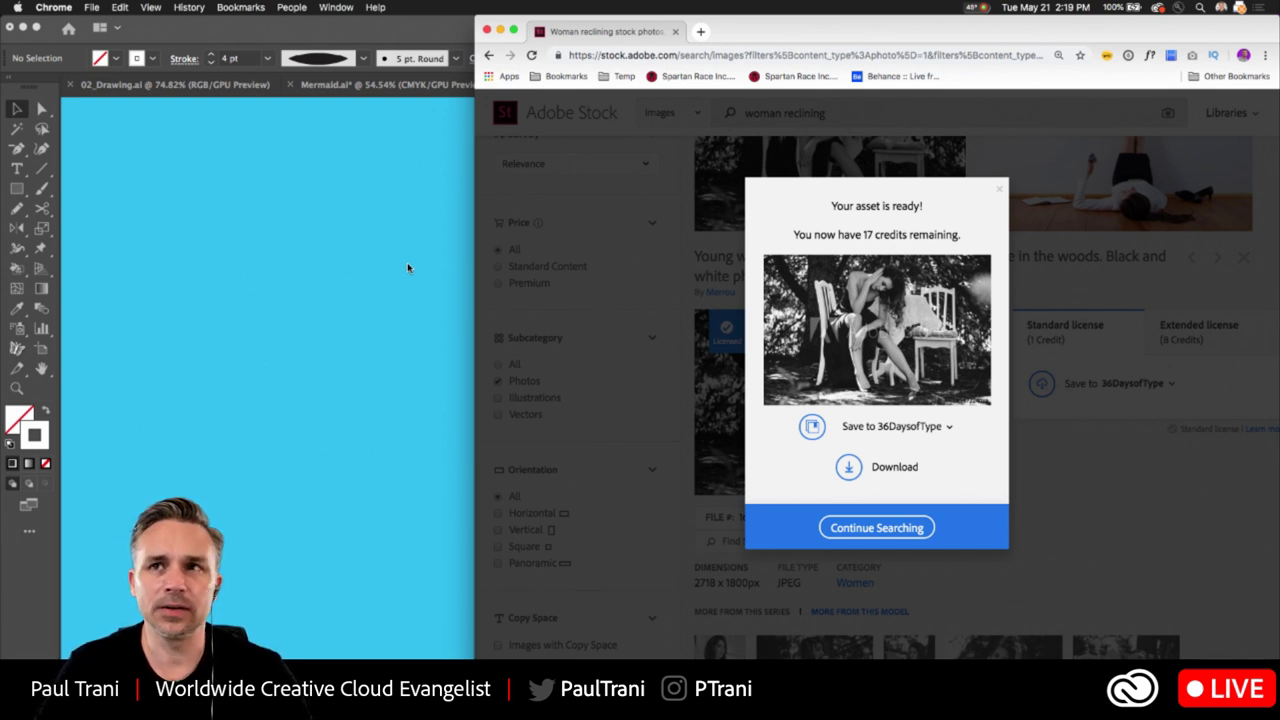
Return to Illustrator, clear the library search and add a new layer above Layer 11
click(360, 275)
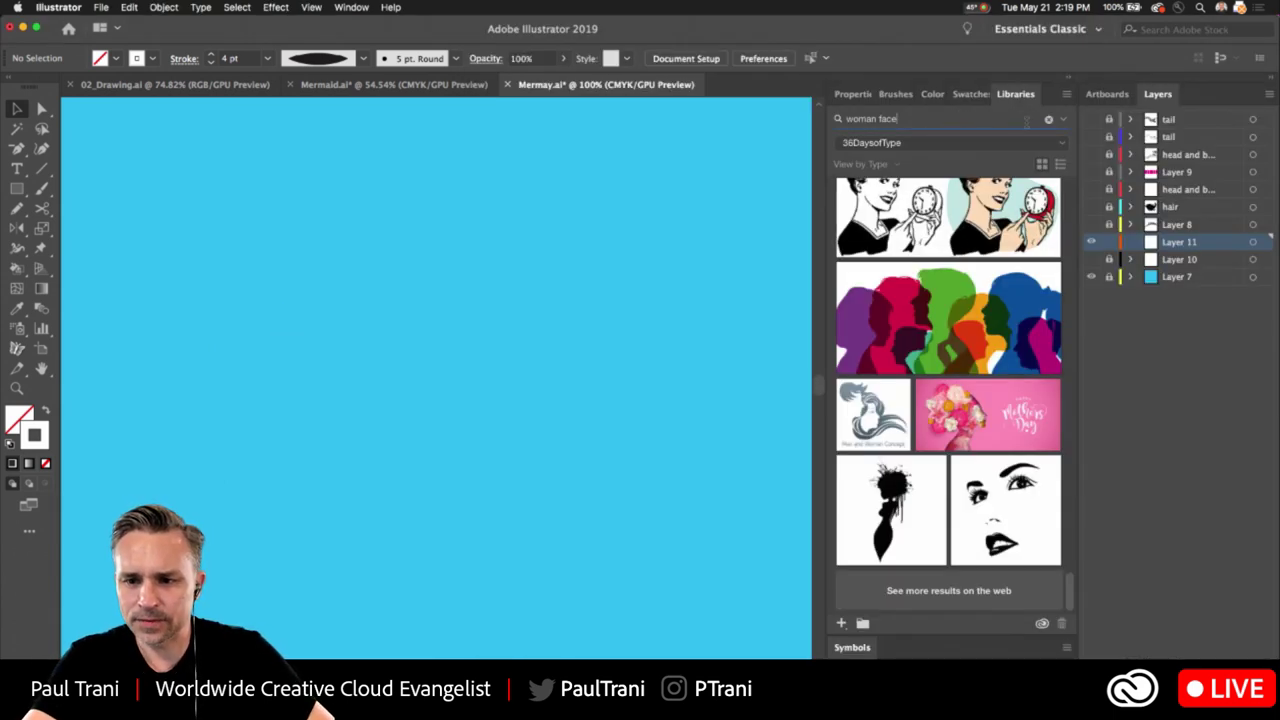
click(1048, 119)
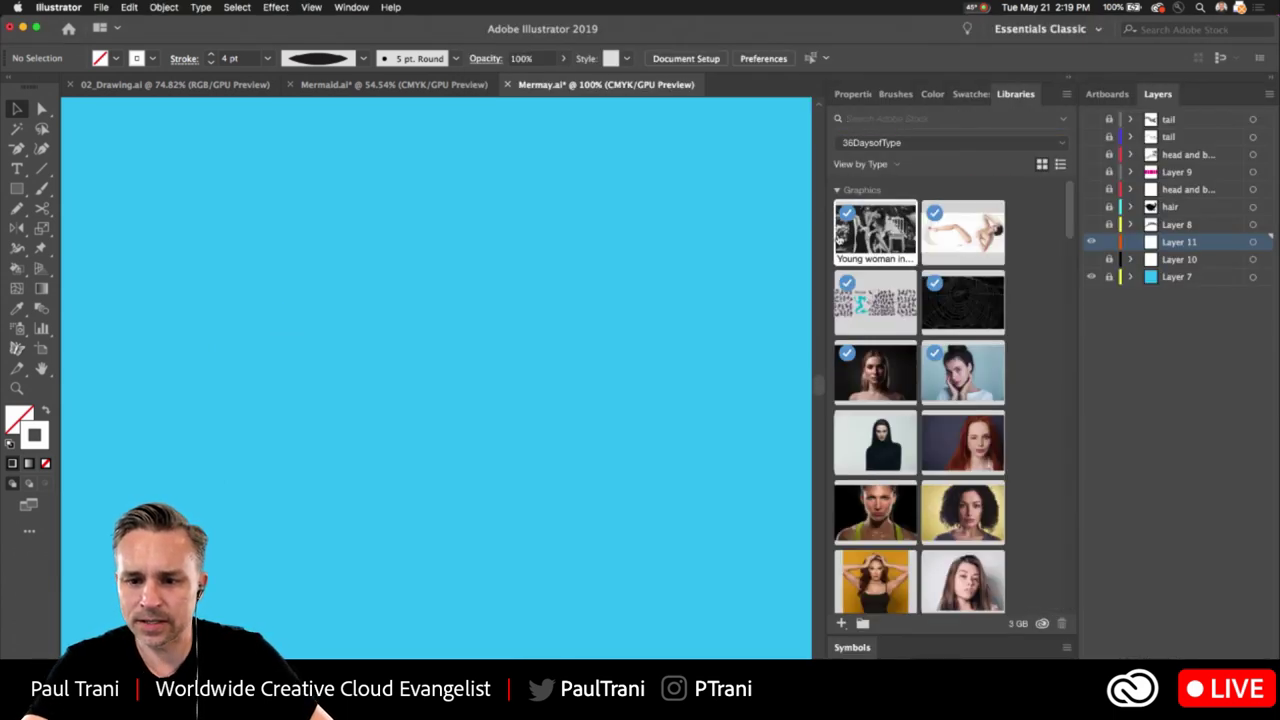
key(super+l)
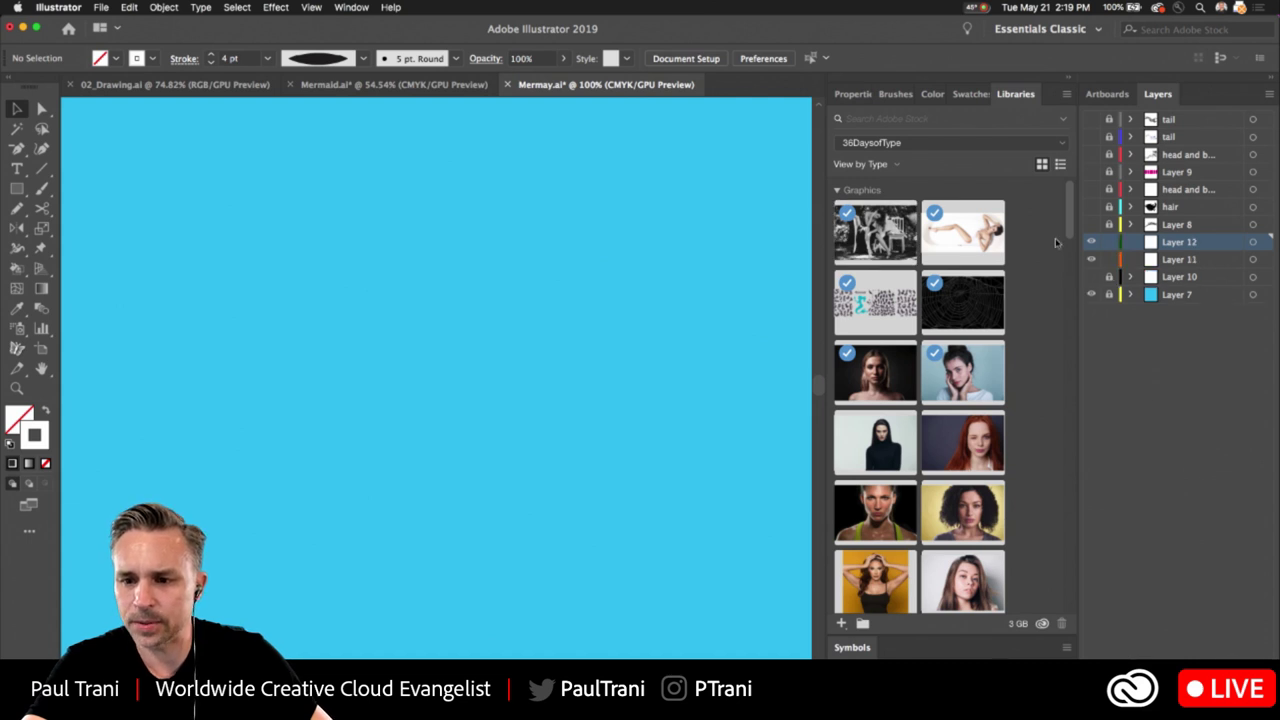
Place the licensed black-and-white photo on Layer 12 at a large size and reposition it so the seated woman is centred in view
drag(844, 246, 362, 334)
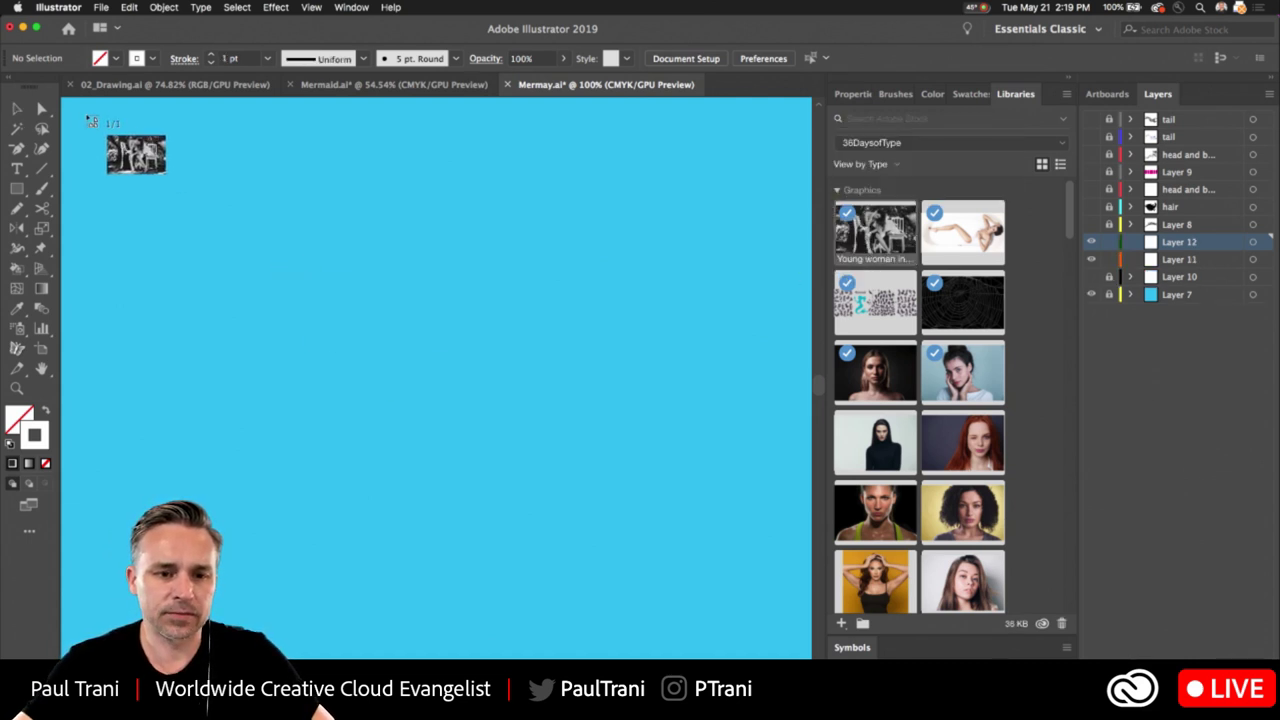
drag(88, 116, 772, 562)
drag(183, 196, 455, 436)
key(v)
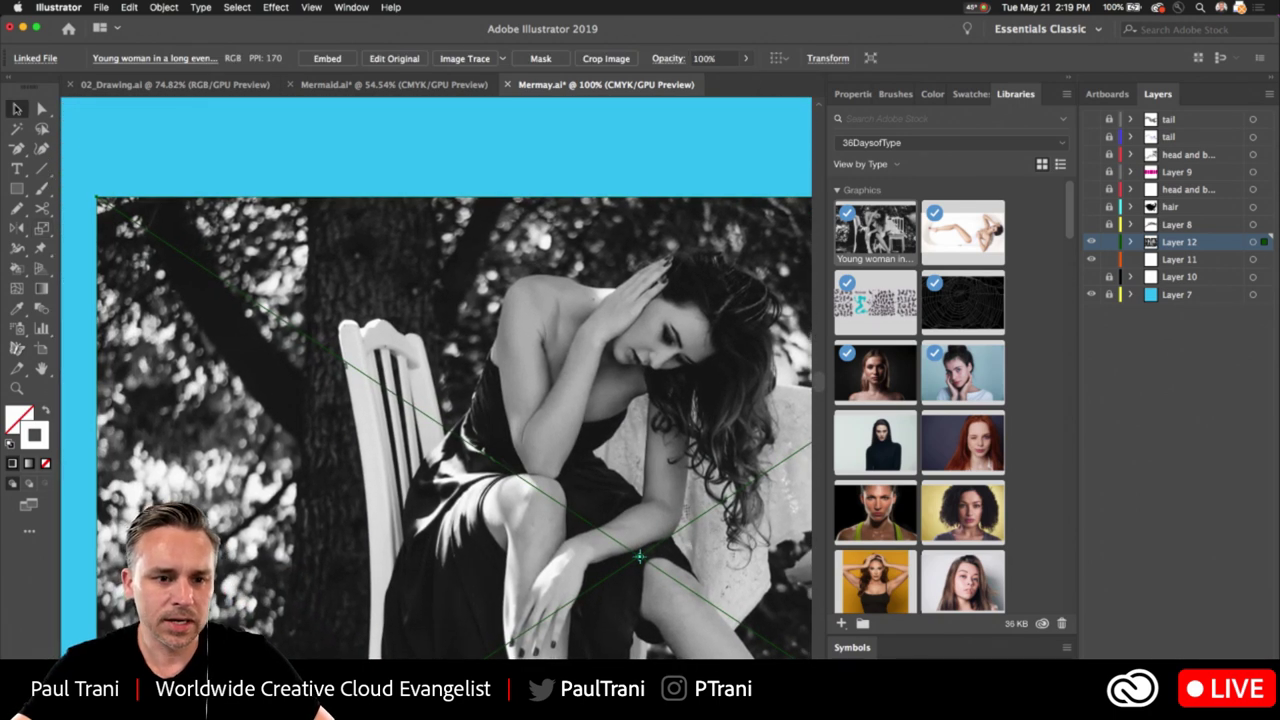
drag(426, 344, 270, 244)
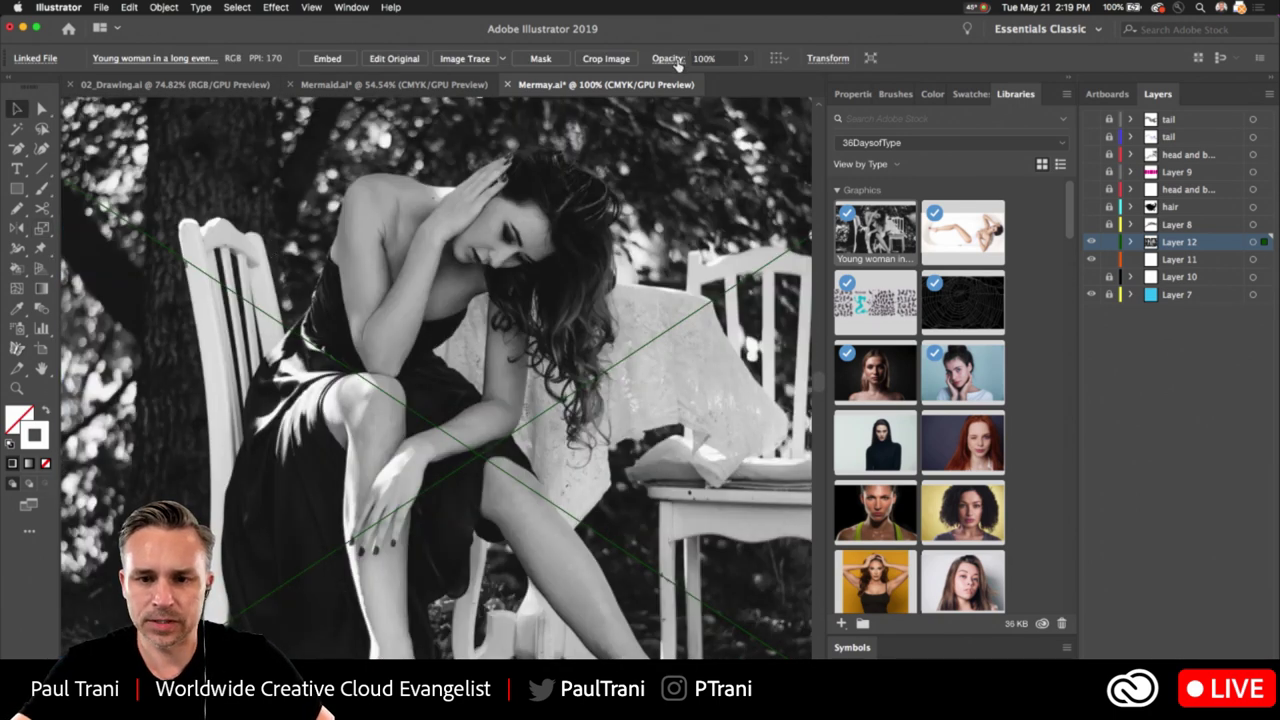
Lower the placed photo's opacity to 23%
click(745, 58)
click(706, 80)
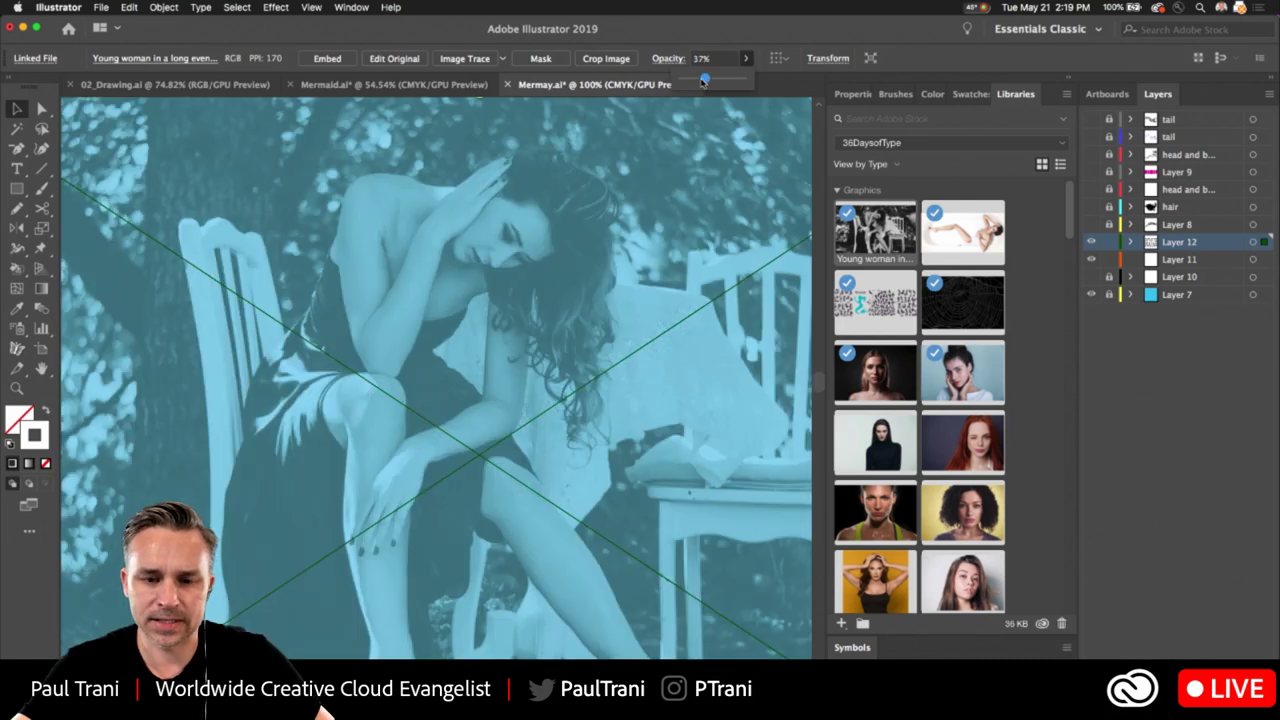
click(697, 80)
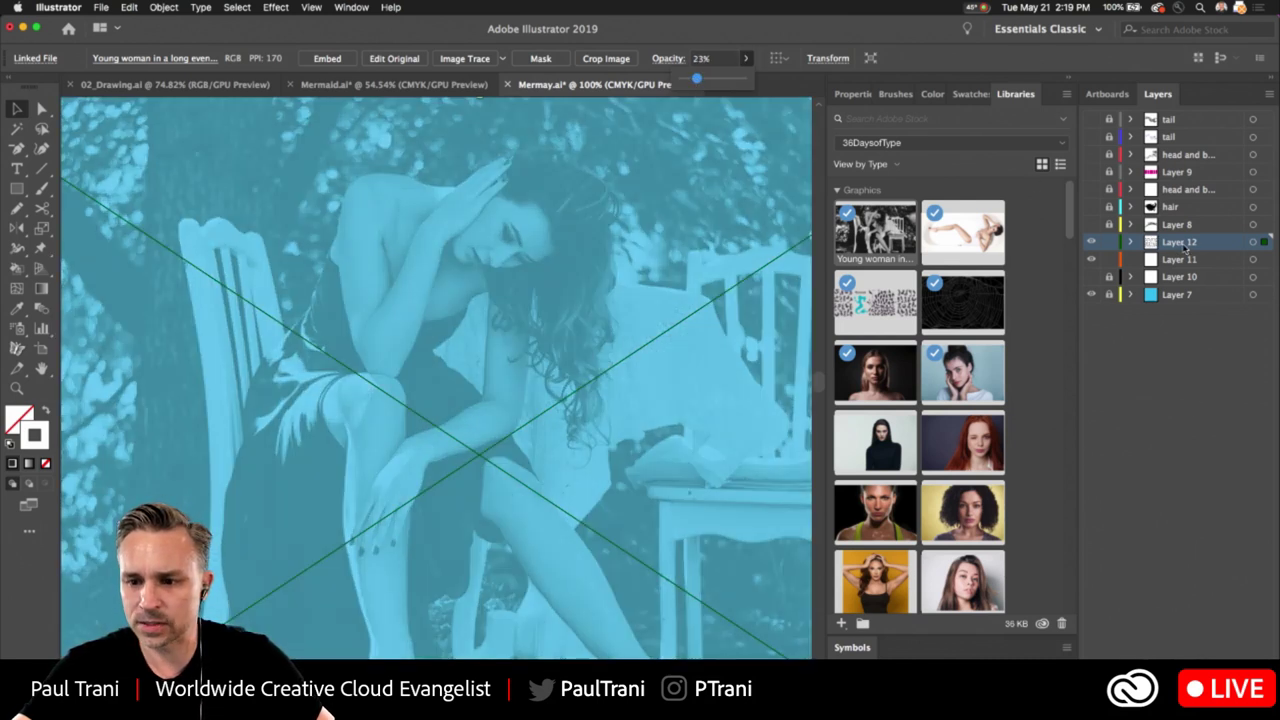
Add Layer 13 above Layer 12, lock the photo on Layer 12 and hide Layer 11
click(1183, 248)
click(1237, 666)
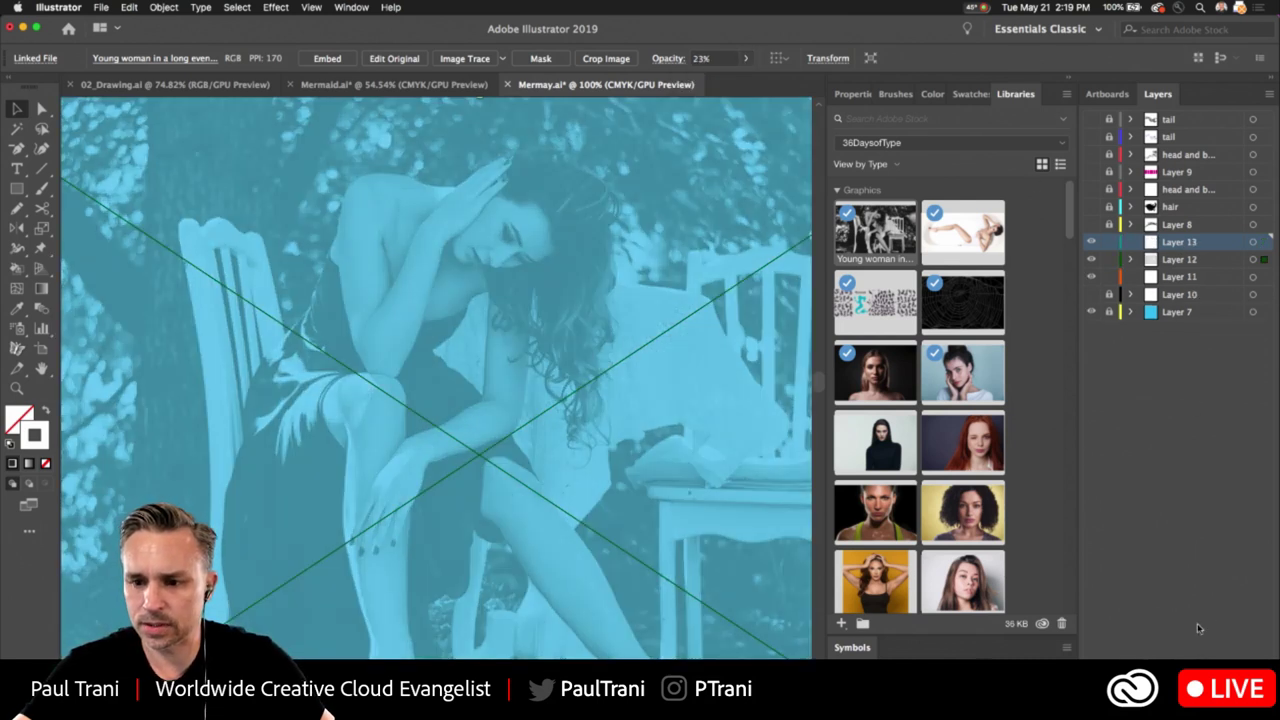
click(1092, 277)
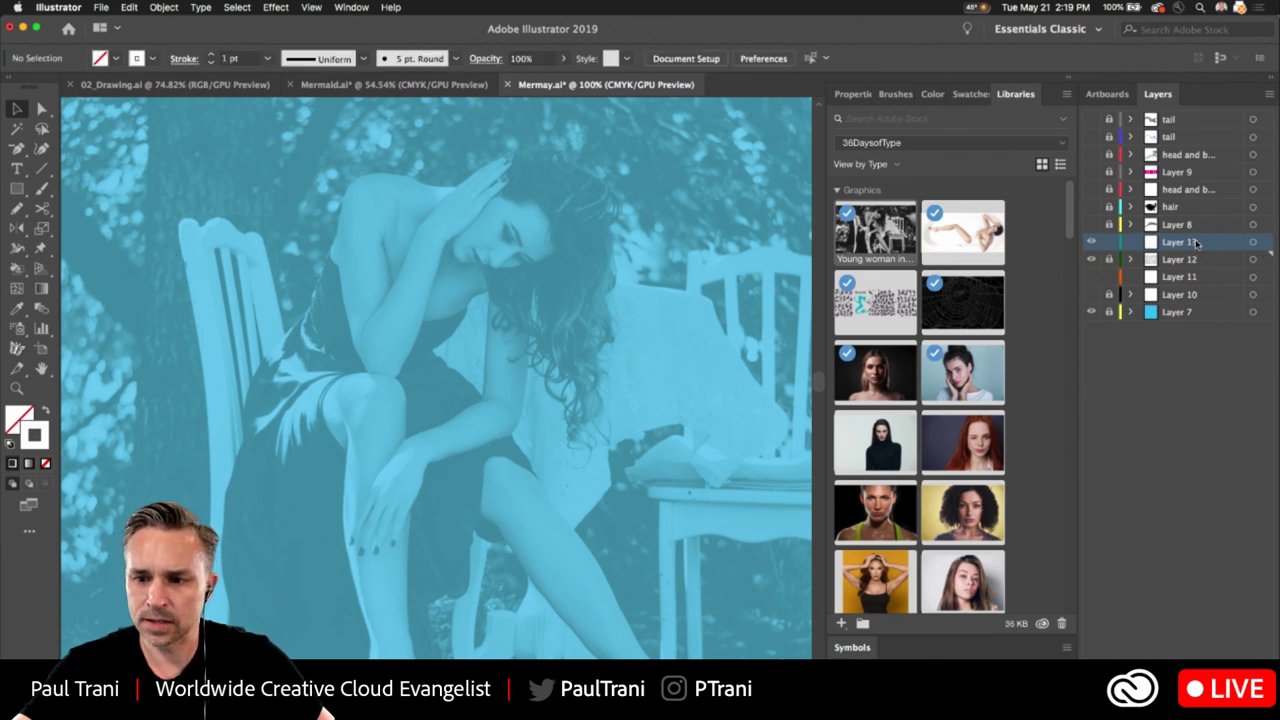
Trace the crease beside the upper arm and the raised forearm's edge up to the wrist with the Pencil tool
scroll(440, 218, up, 5)
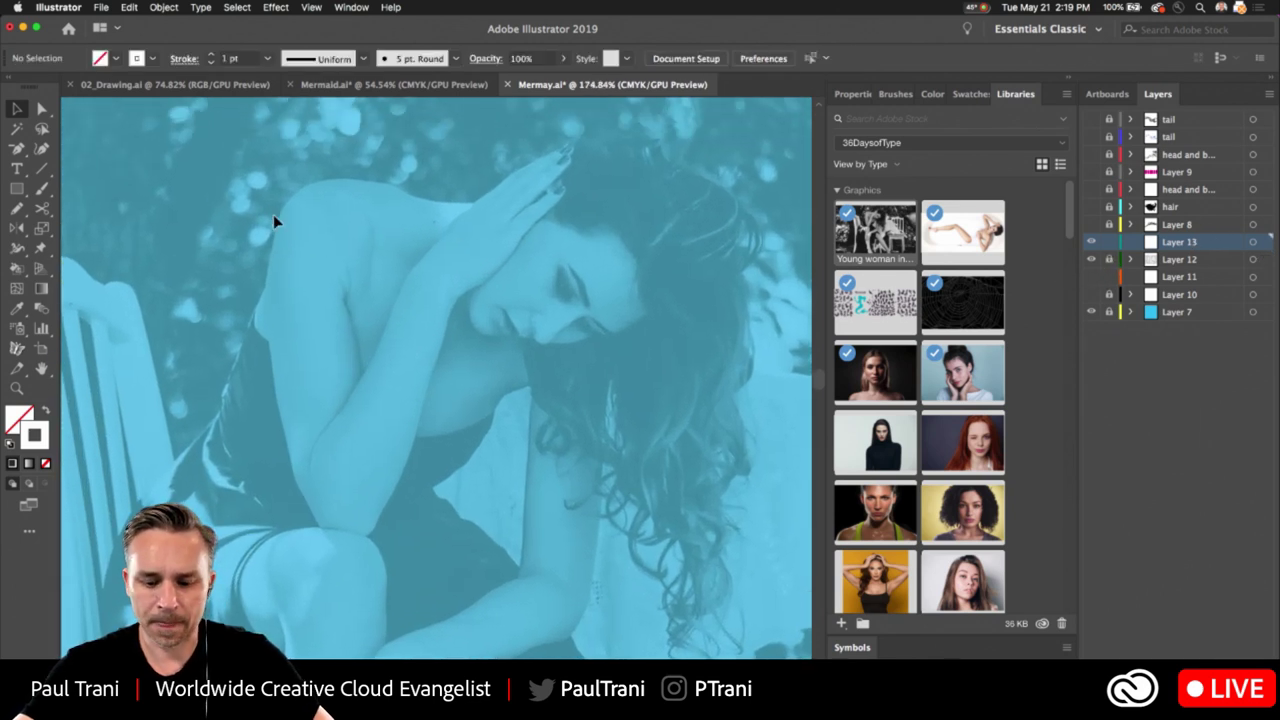
key(n)
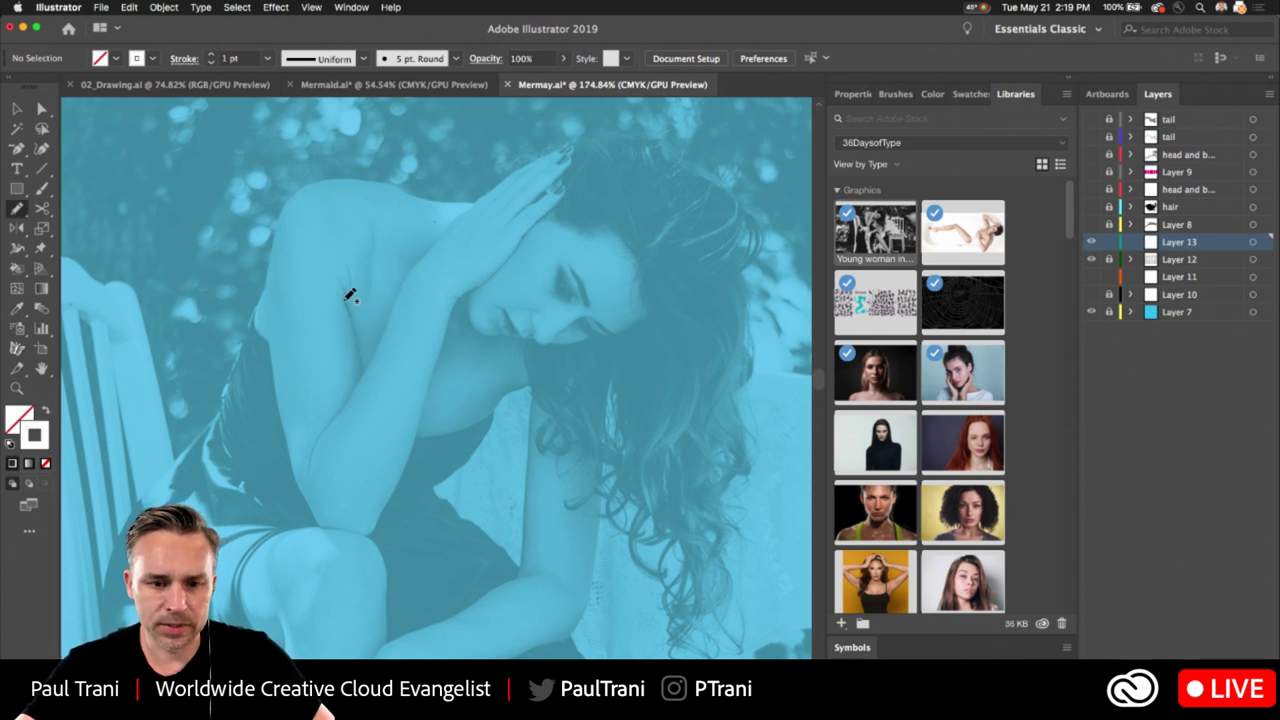
mouse_move(344, 299)
mouse_down()
mouse_move(364, 371)
mouse_move(313, 453)
mouse_move(365, 383)
mouse_move(421, 260)
mouse_up()
scroll(376, 280, up, 4)
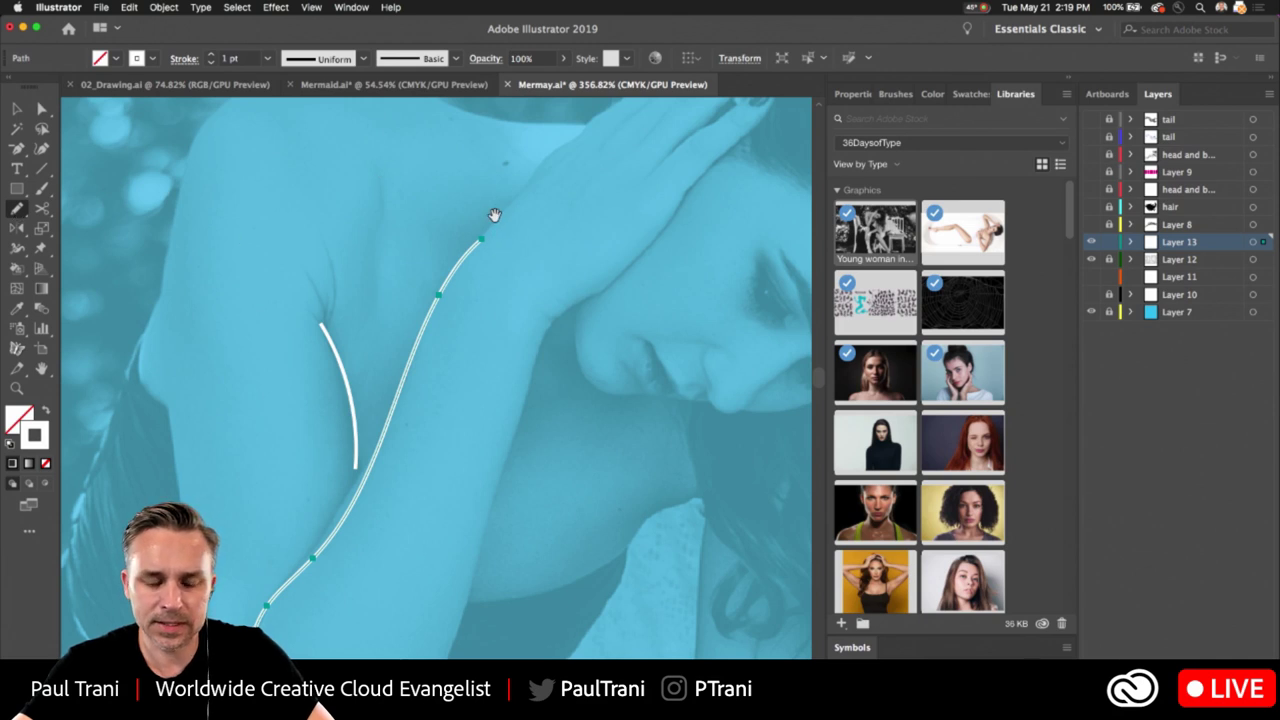
mouse_move(494, 214)
mouse_down()
mouse_move(391, 343)
mouse_move(449, 277)
mouse_move(522, 226)
mouse_up()
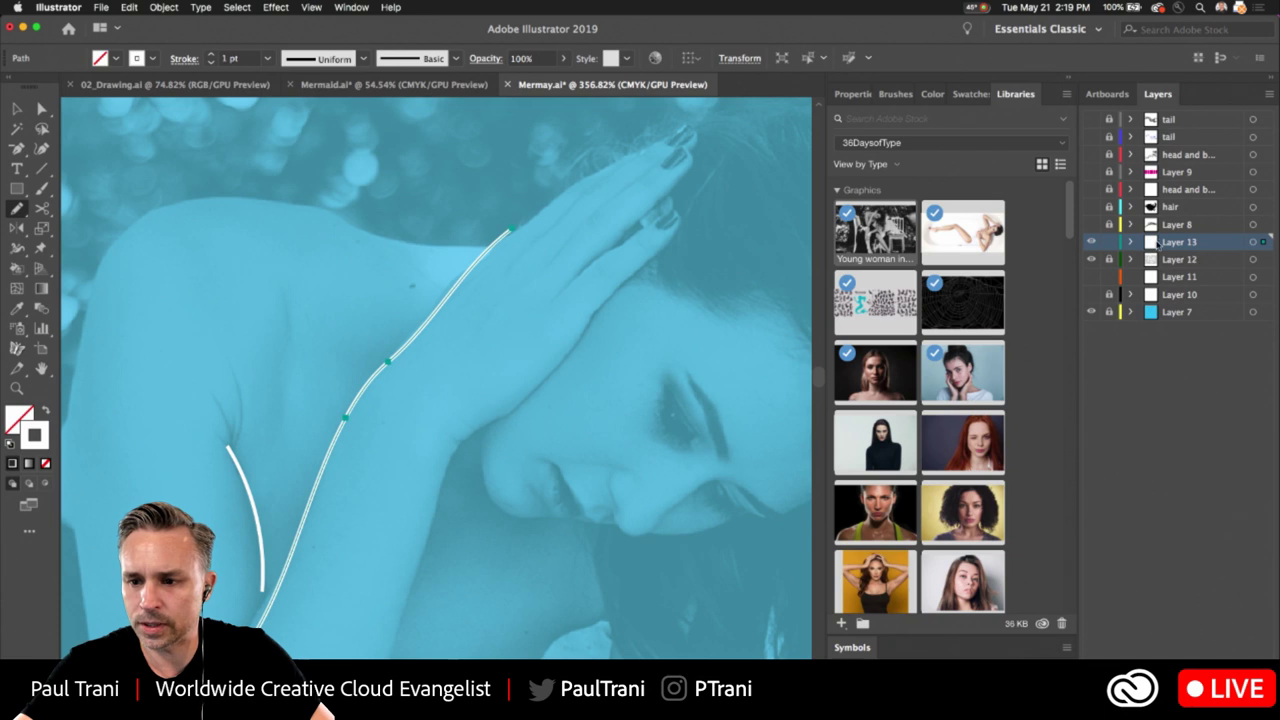
Change Layer 13's selection color to Light Red
double_click(1211, 246)
click(897, 201)
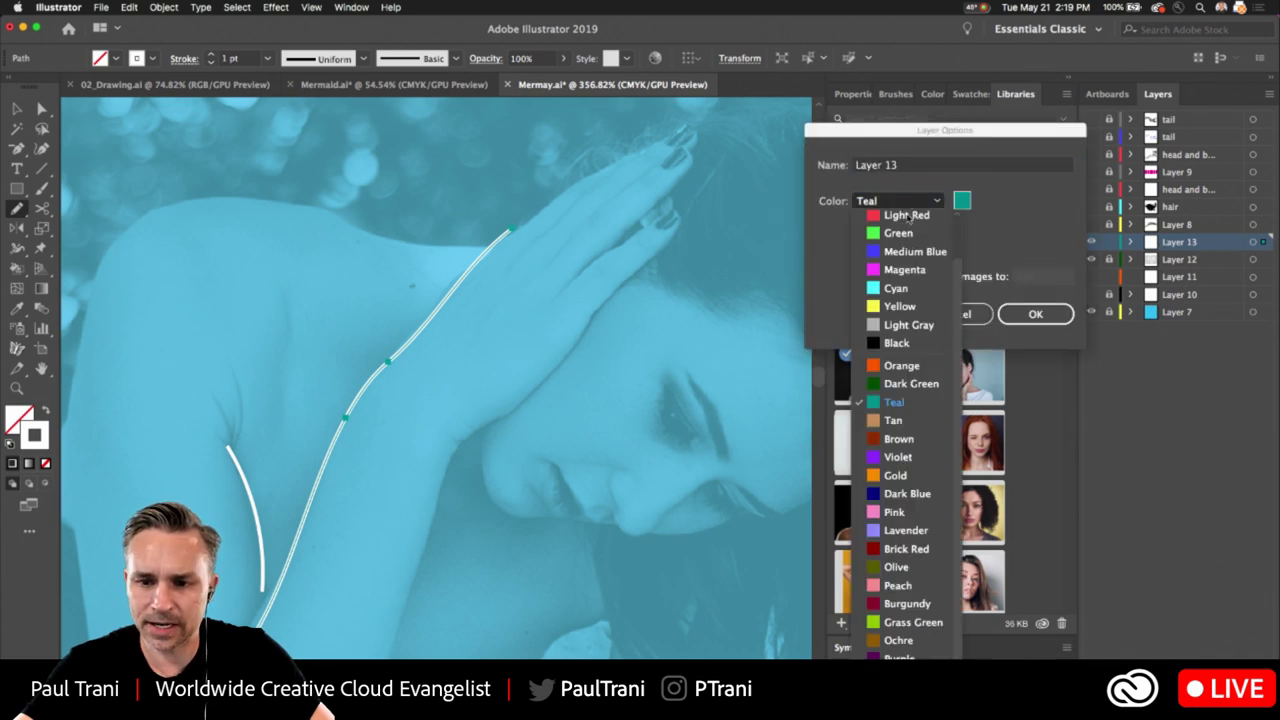
click(890, 214)
click(1031, 313)
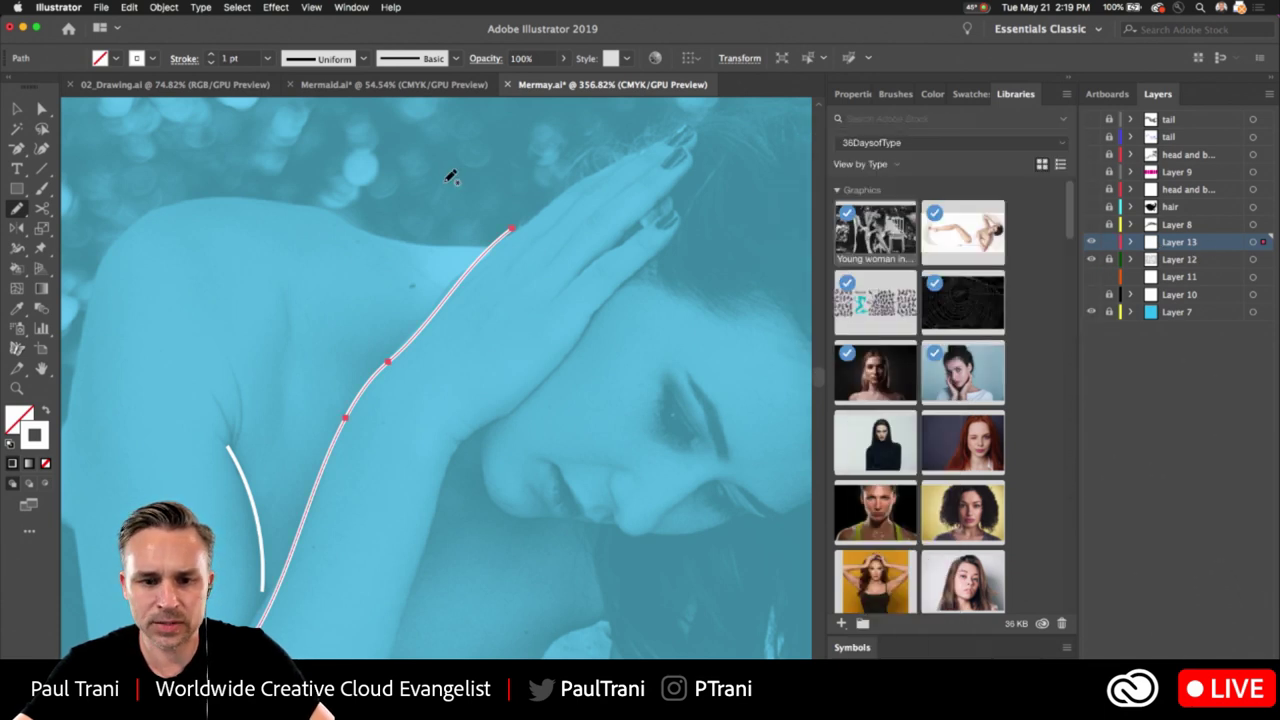
Trace the edges of the raised hand, the nostril, and the nose profile running from its tip up to the far brow
drag(517, 222, 695, 118)
mouse_move(560, 253)
mouse_down()
mouse_move(689, 129)
mouse_move(692, 162)
mouse_move(660, 203)
mouse_up()
drag(616, 249, 613, 251)
mouse_move(625, 468)
mouse_down()
mouse_move(588, 406)
mouse_move(574, 343)
mouse_move(550, 360)
mouse_move(556, 399)
mouse_move(583, 423)
mouse_move(603, 427)
mouse_move(624, 399)
mouse_up()
scroll(590, 366, up, 4)
mouse_move(732, 338)
mouse_down()
mouse_move(777, 371)
mouse_move(781, 405)
mouse_up()
drag(503, 351, 420, 375)
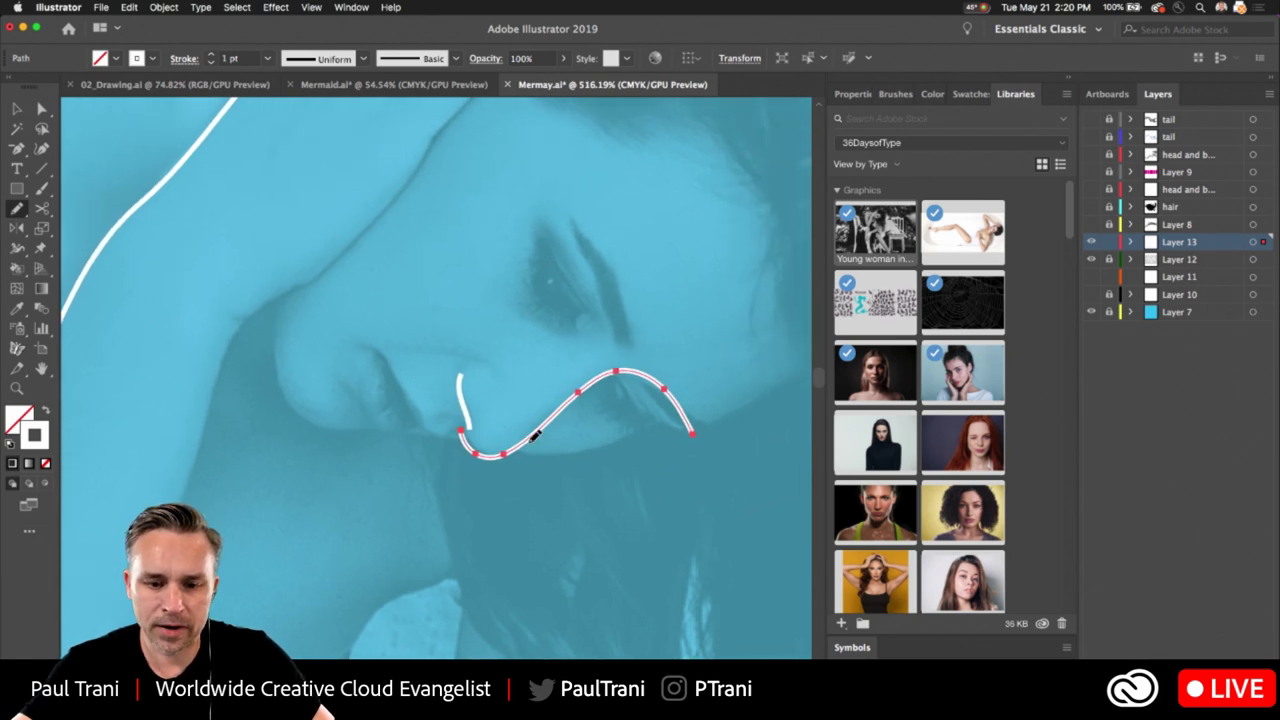
Redraw parts of the selected nose profile line with the Pencil tool to refine its curve
scroll(600, 437, up, 5)
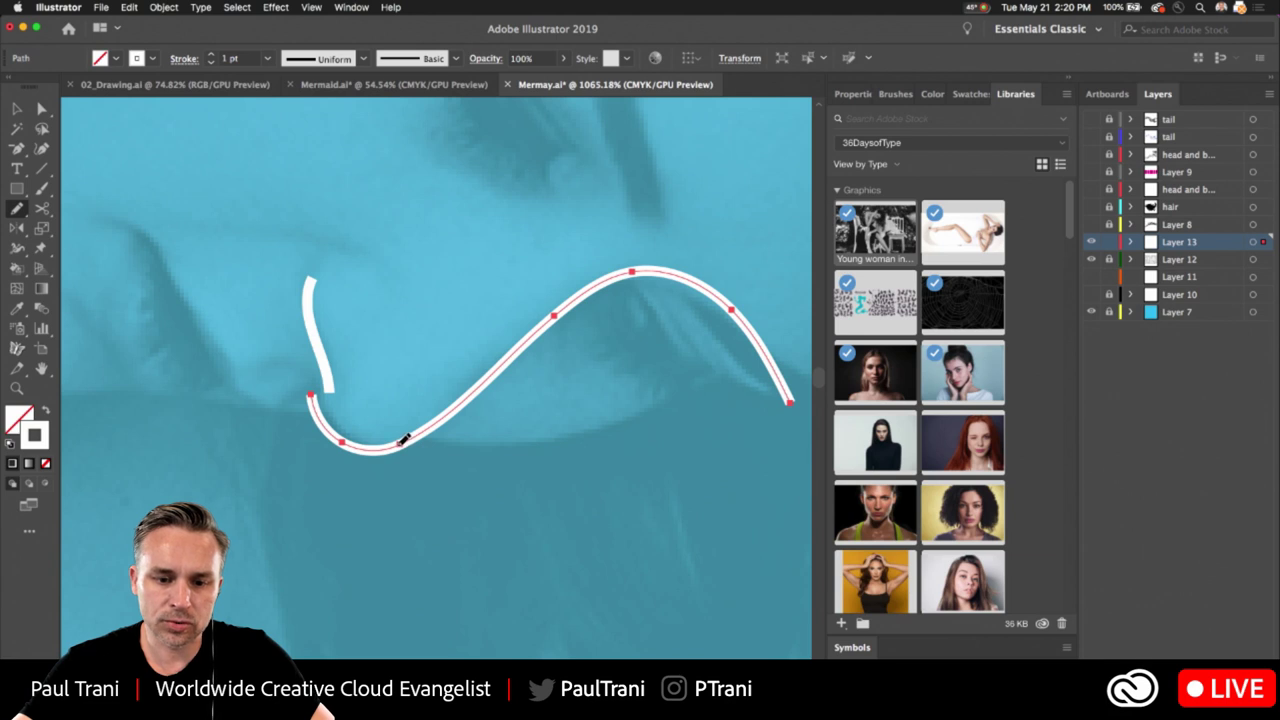
mouse_move(404, 438)
mouse_down()
mouse_move(606, 278)
mouse_move(674, 274)
mouse_up()
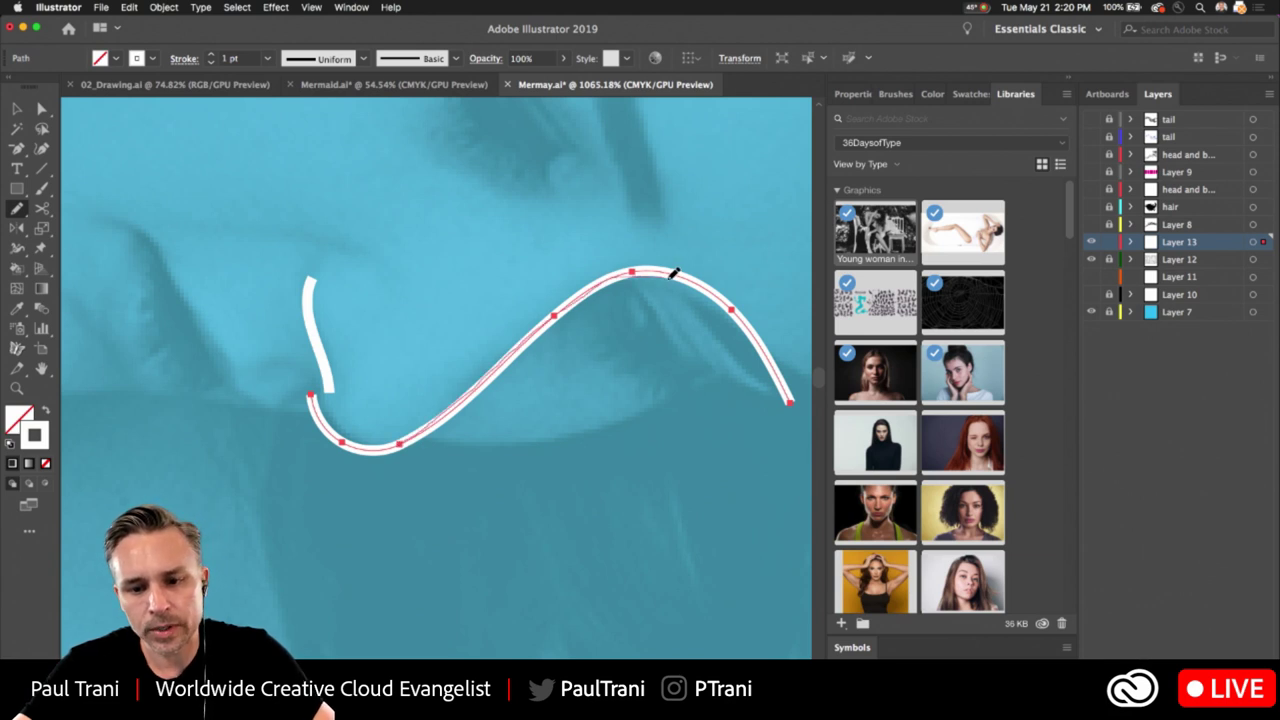
drag(722, 335, 743, 383)
mouse_move(661, 327)
mouse_down()
mouse_move(555, 352)
mouse_move(624, 366)
mouse_up()
Examine the Pencil Tool Options, especially the Edit selected paths setting
double_click(17, 209)
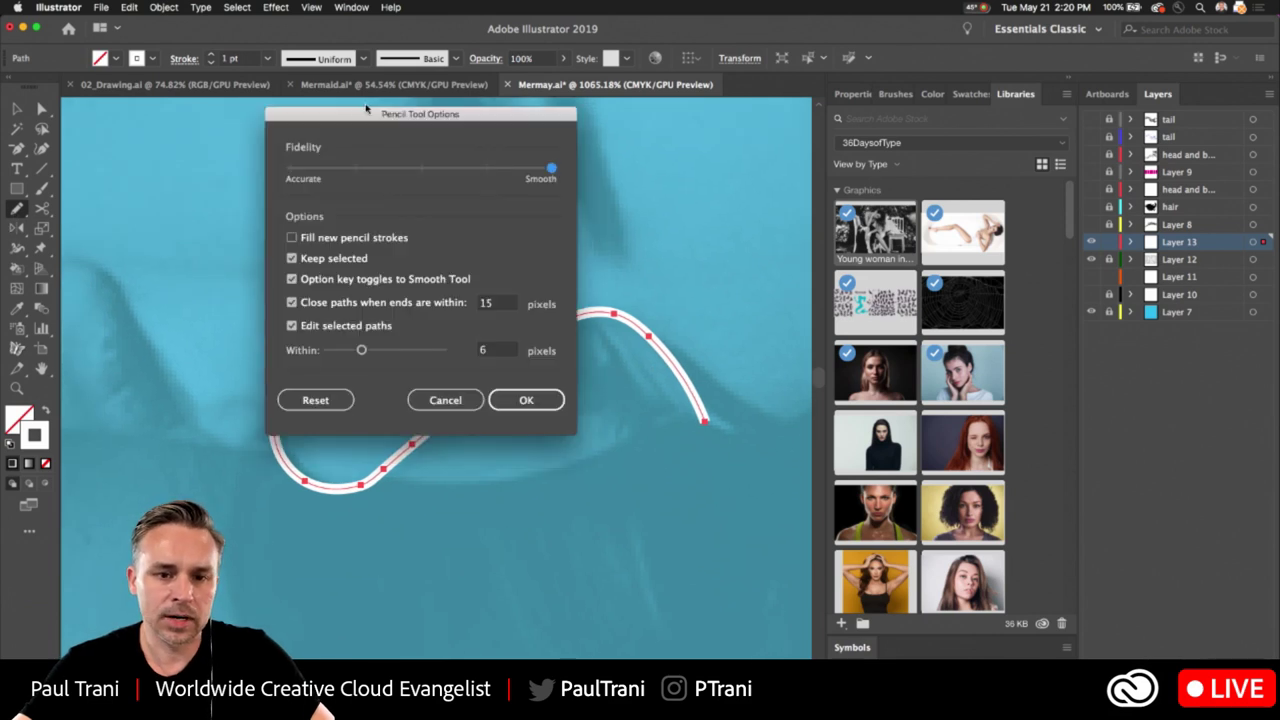
drag(366, 110, 713, 135)
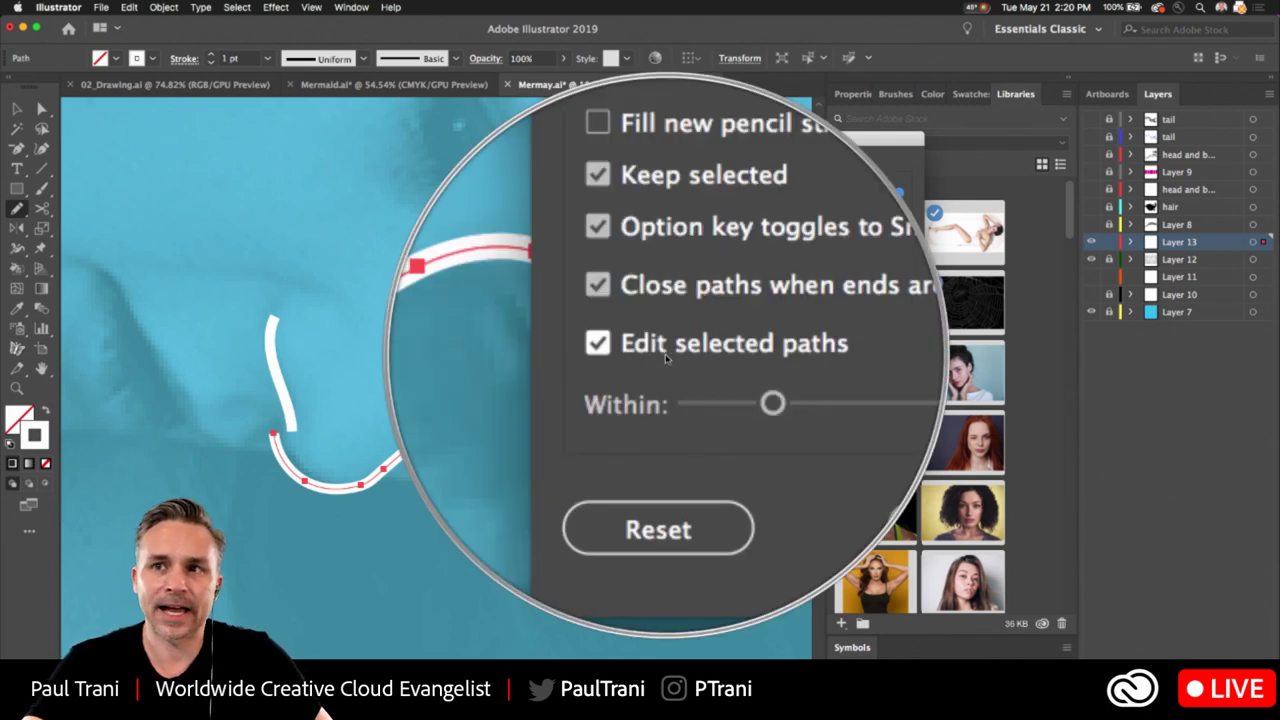
click(869, 424)
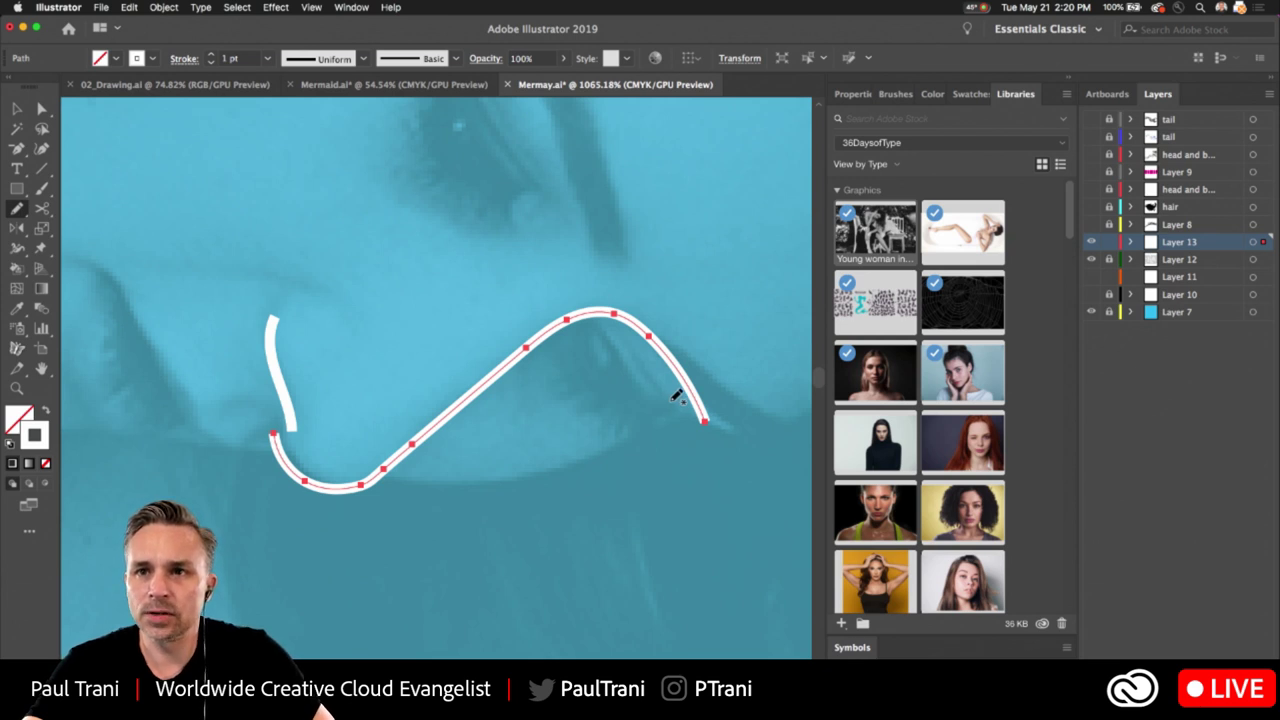
Move the end anchor of the nose profile line outward along the edge of the face with the Direct Selection tool
click(43, 109)
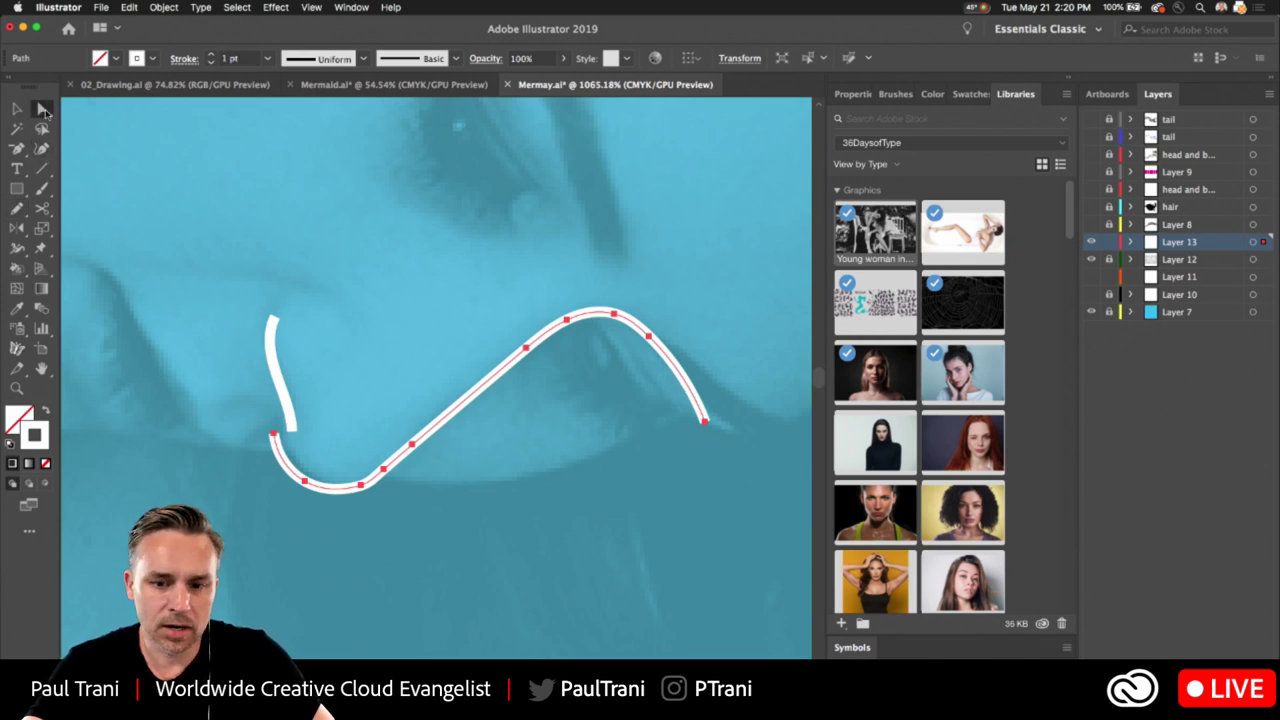
drag(703, 421, 760, 430)
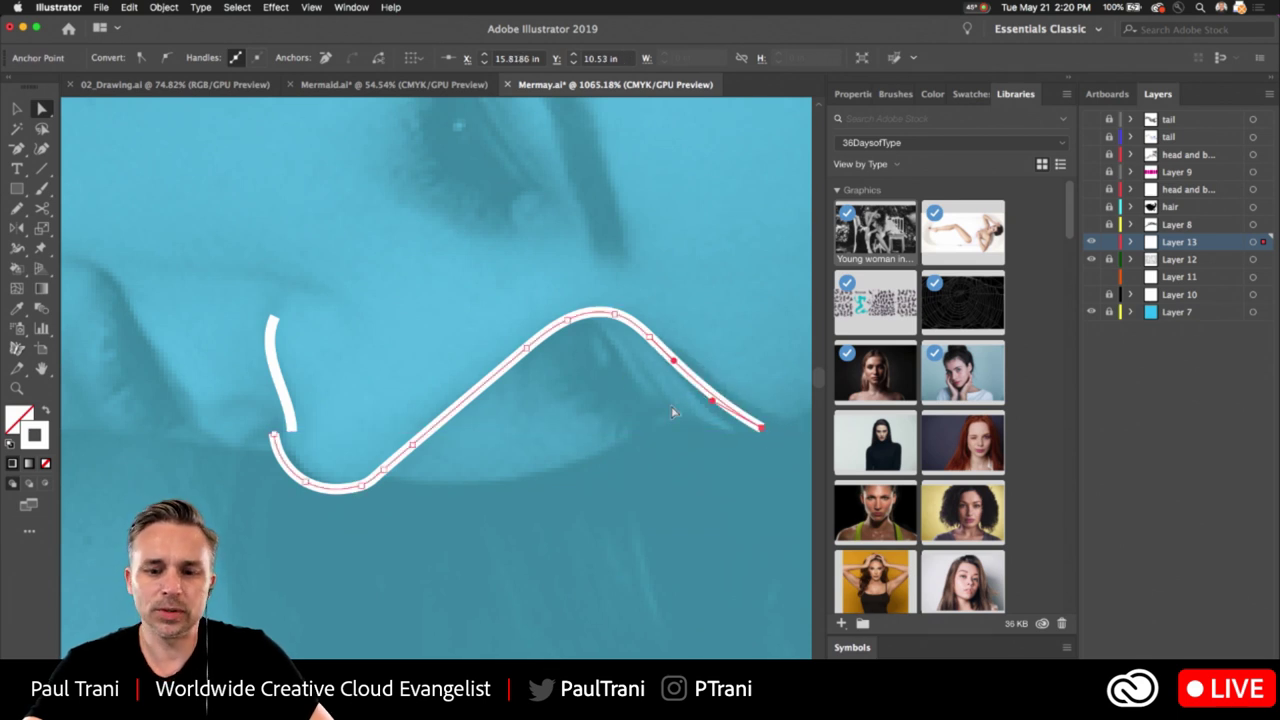
Draw one curved pencil stroke along the closed eyelid and another along the eyebrow
drag(536, 291, 596, 480)
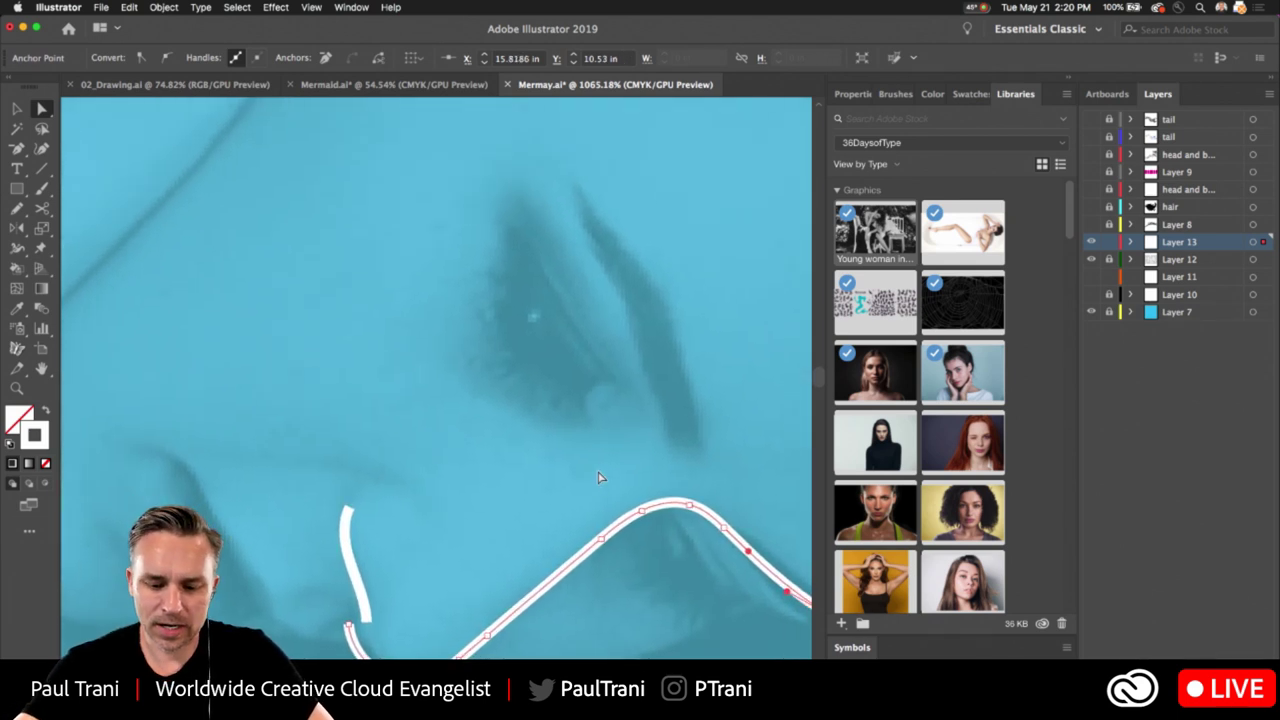
key(n)
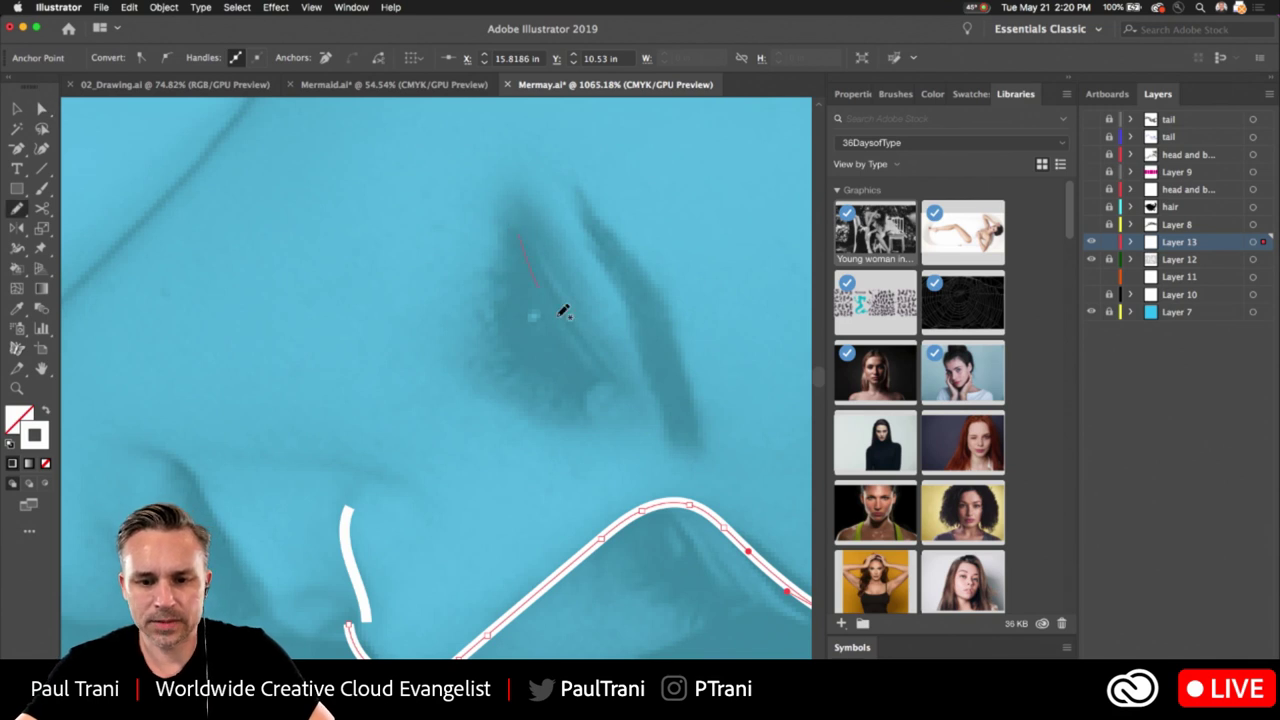
drag(563, 311, 615, 390)
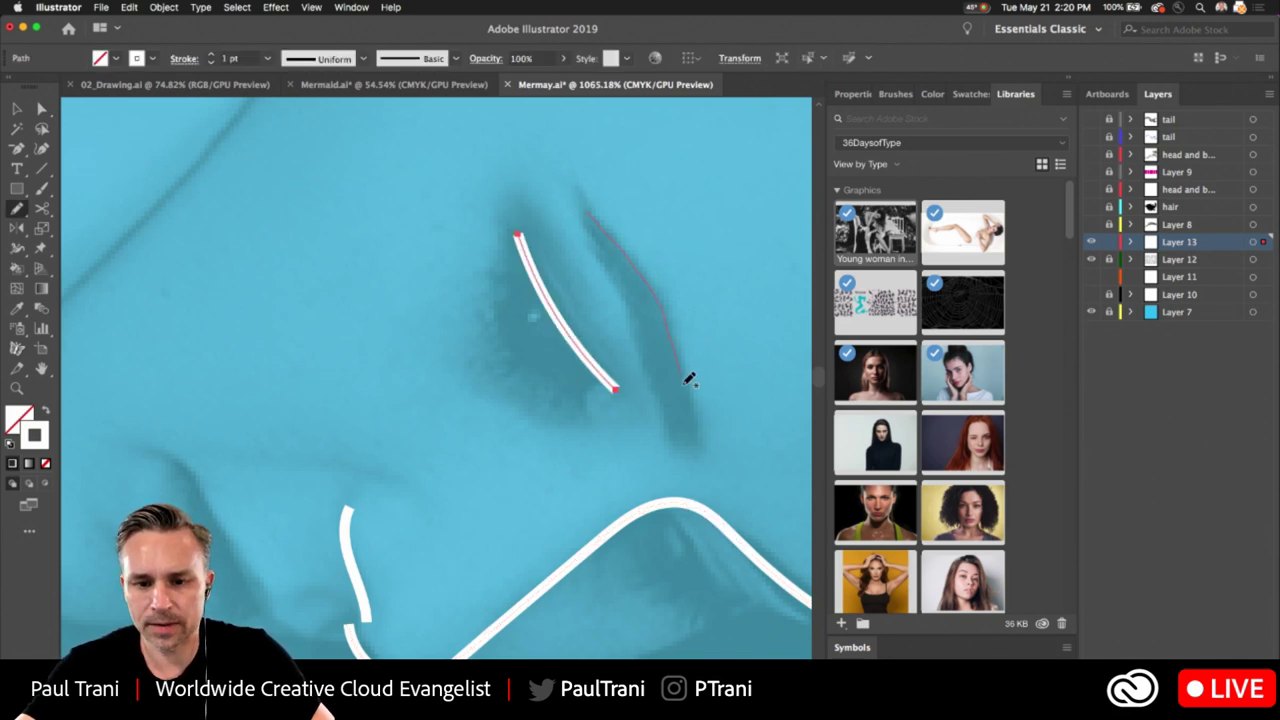
drag(697, 432, 689, 437)
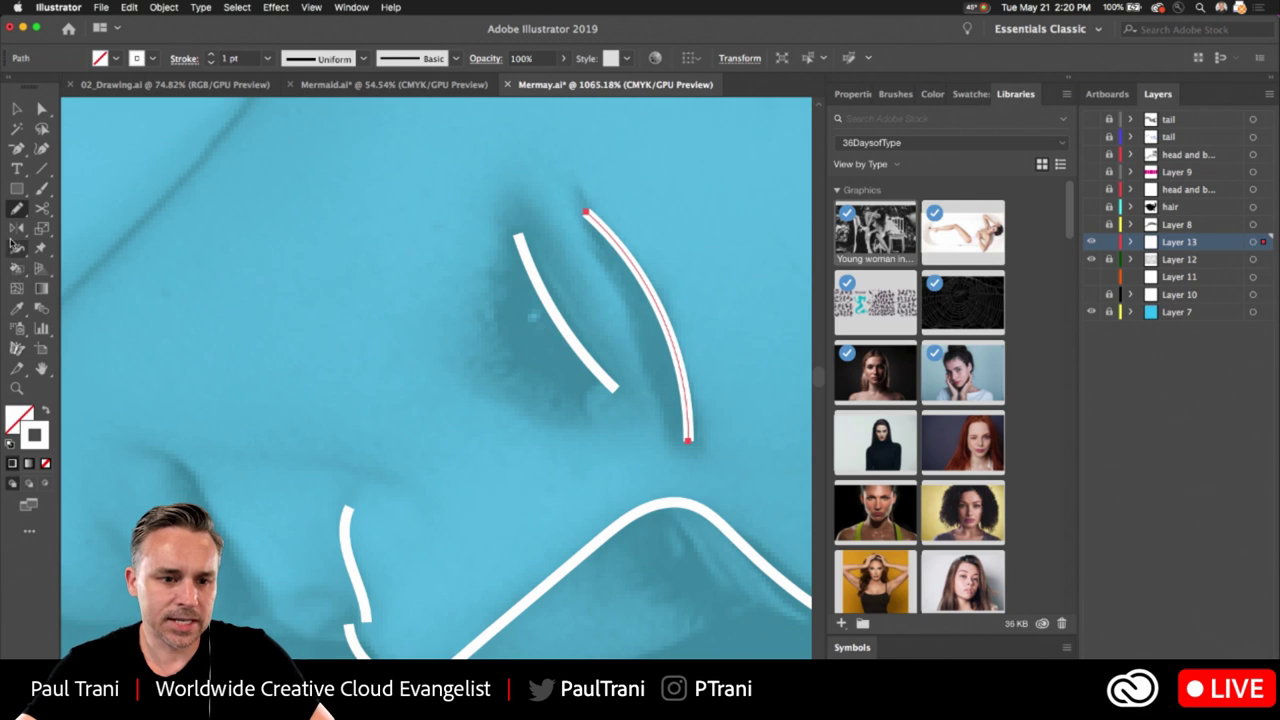
Widen the middle of the eyebrow stroke to 4.575 pt with the Width tool so both ends taper
click(17, 249)
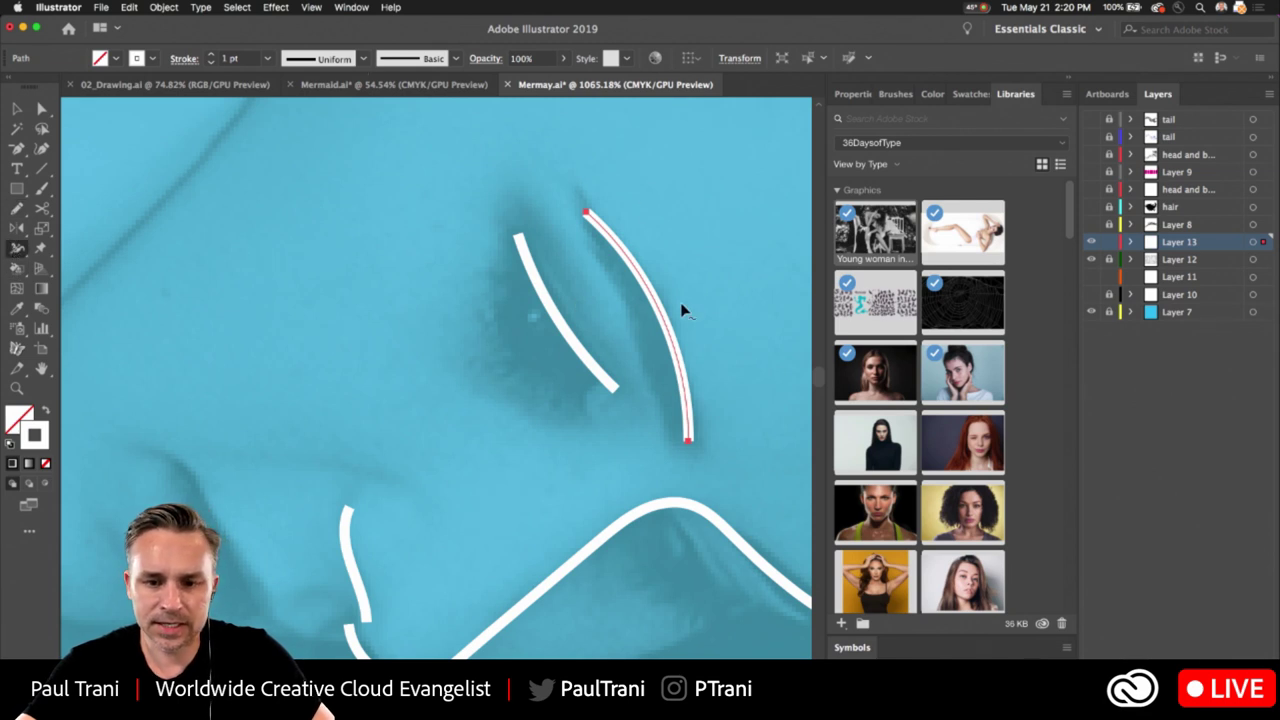
mouse_move(670, 335)
mouse_down()
mouse_move(649, 345)
mouse_move(694, 334)
mouse_move(654, 326)
mouse_up()
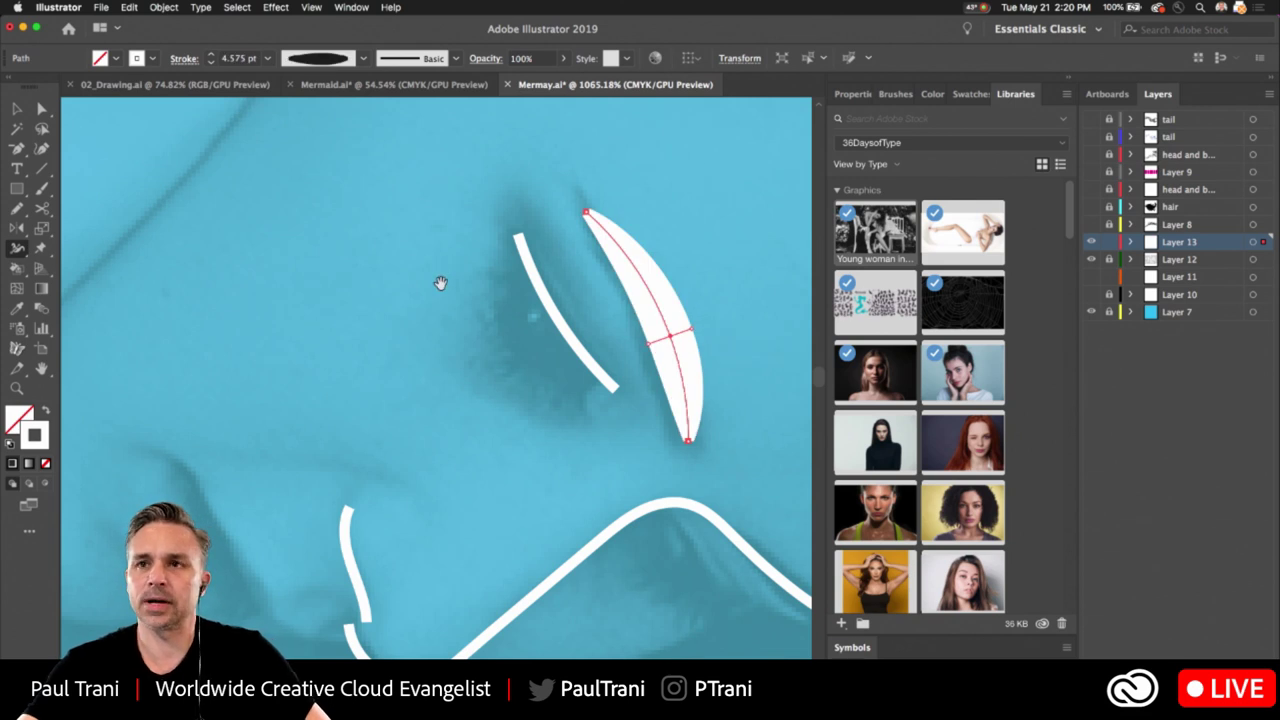
drag(440, 283, 474, 187)
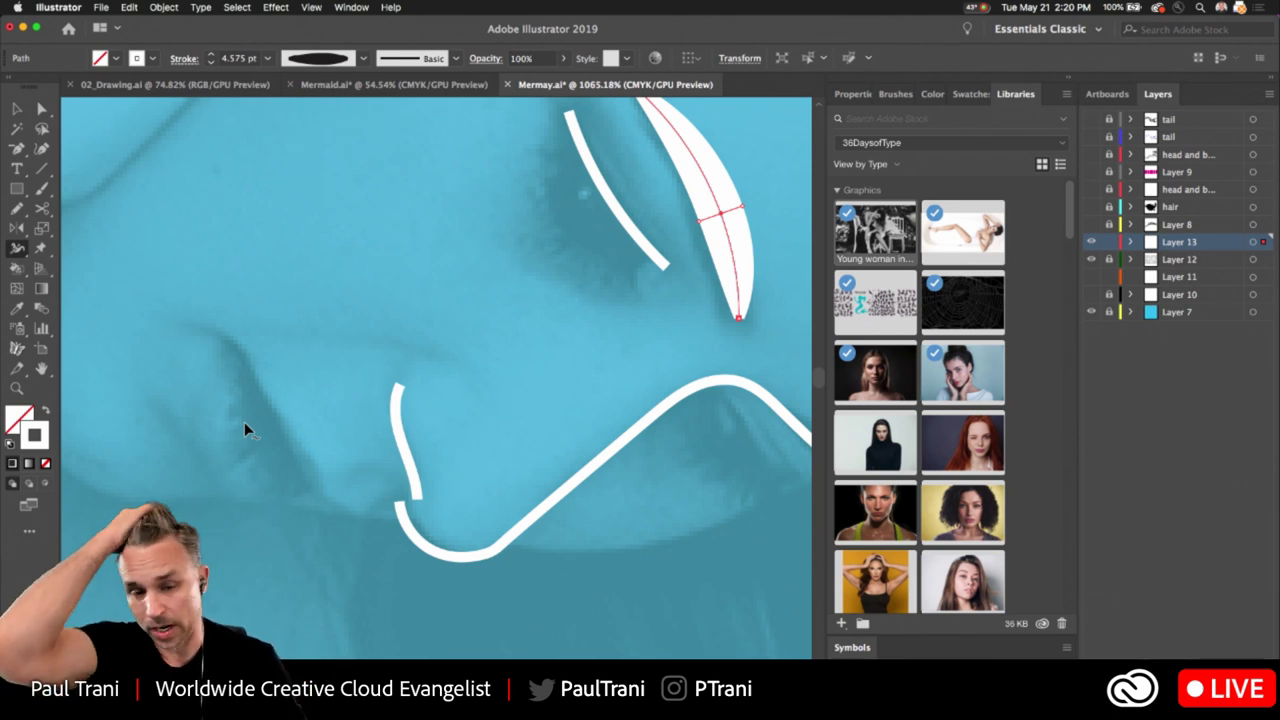
key(v)
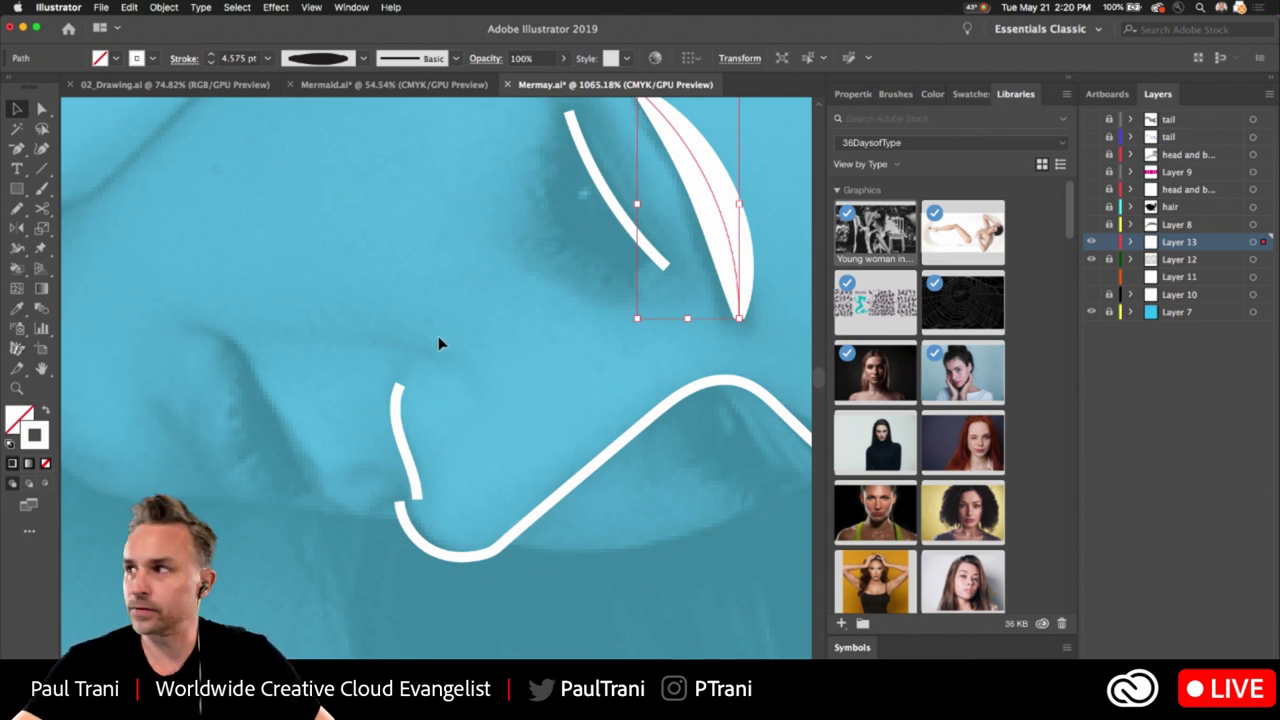
scroll(438, 336, down, 5)
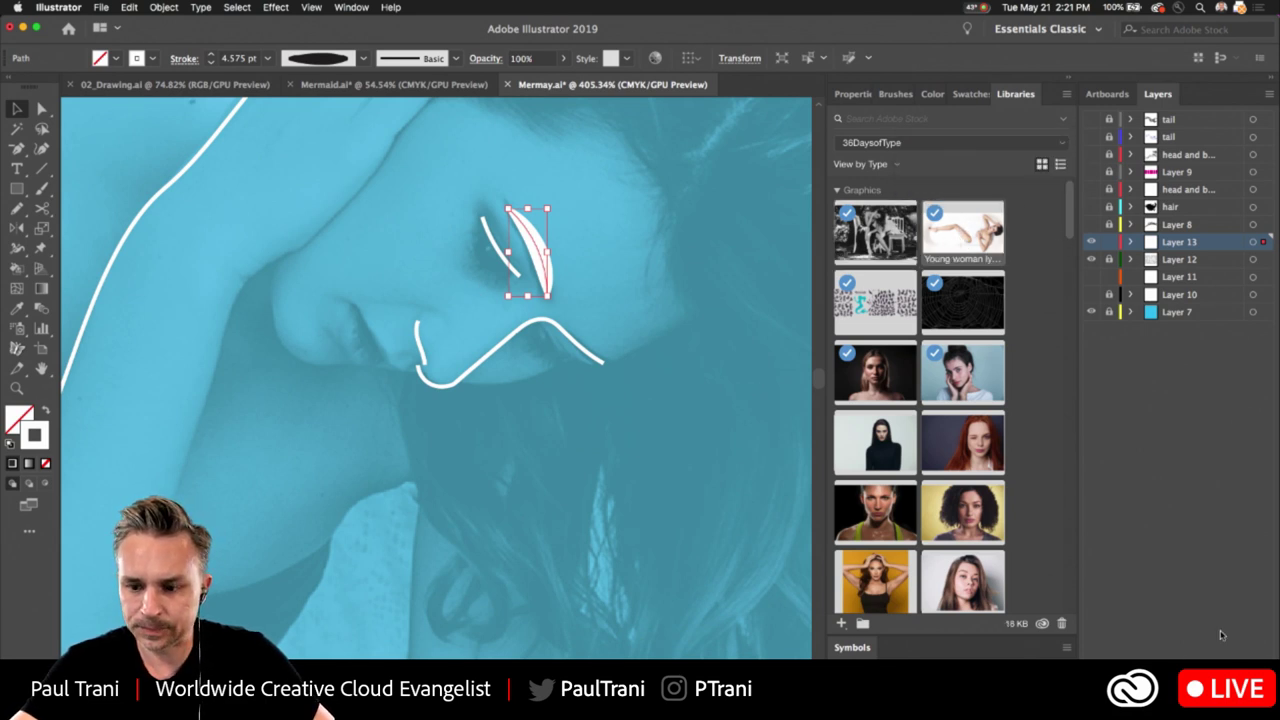
Add Layer 14 above Layer 13 and hide Layers 13 and 12
key(super+l)
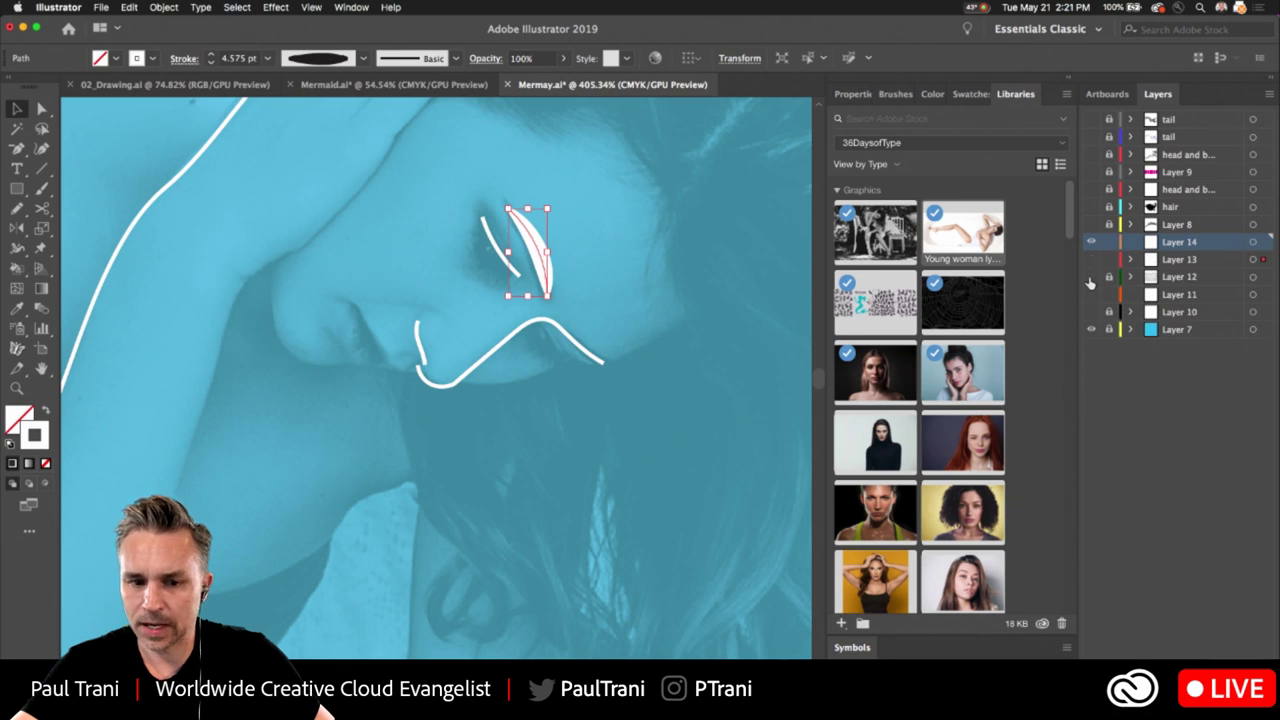
click(1091, 279)
Place the library photo of the woman lying in a bathtub on Layer 14, rotate it upright and resize it
drag(971, 239, 750, 490)
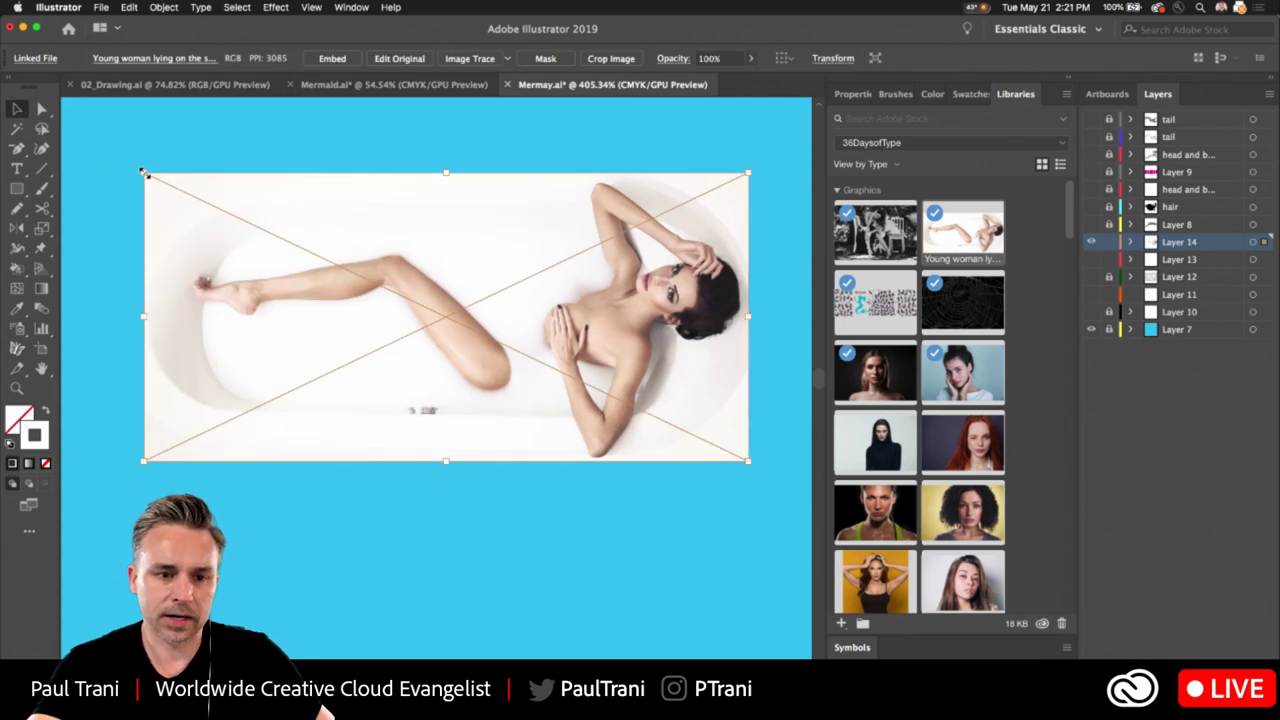
drag(142, 166, 305, 560)
drag(300, 334, 343, 496)
scroll(388, 262, up, 5)
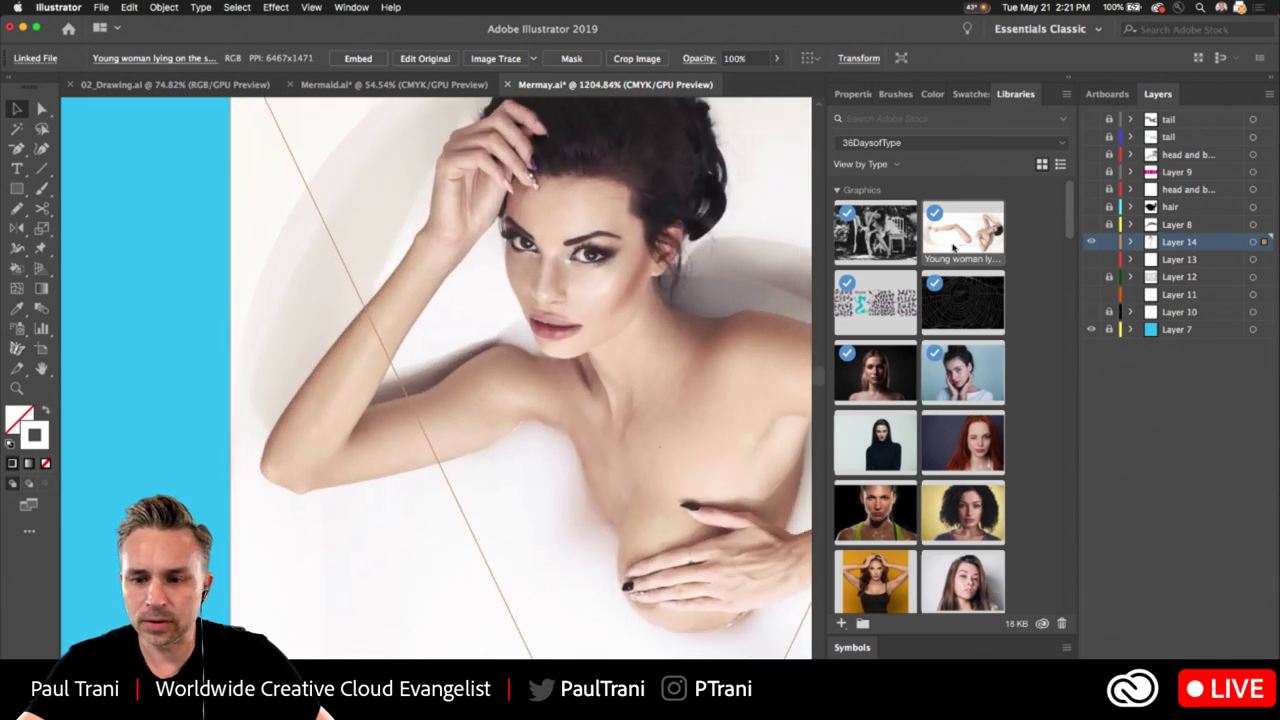
Delete Layer 14 together with its placed bathtub photo
click(1257, 664)
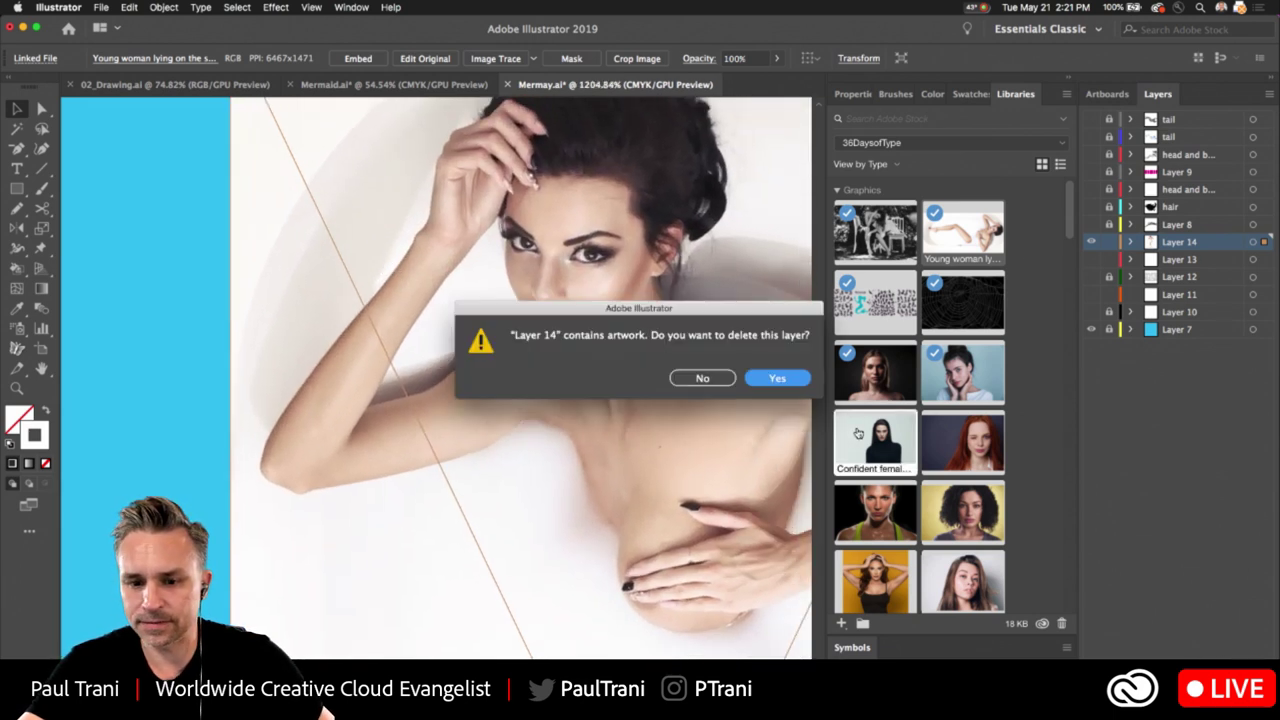
click(779, 379)
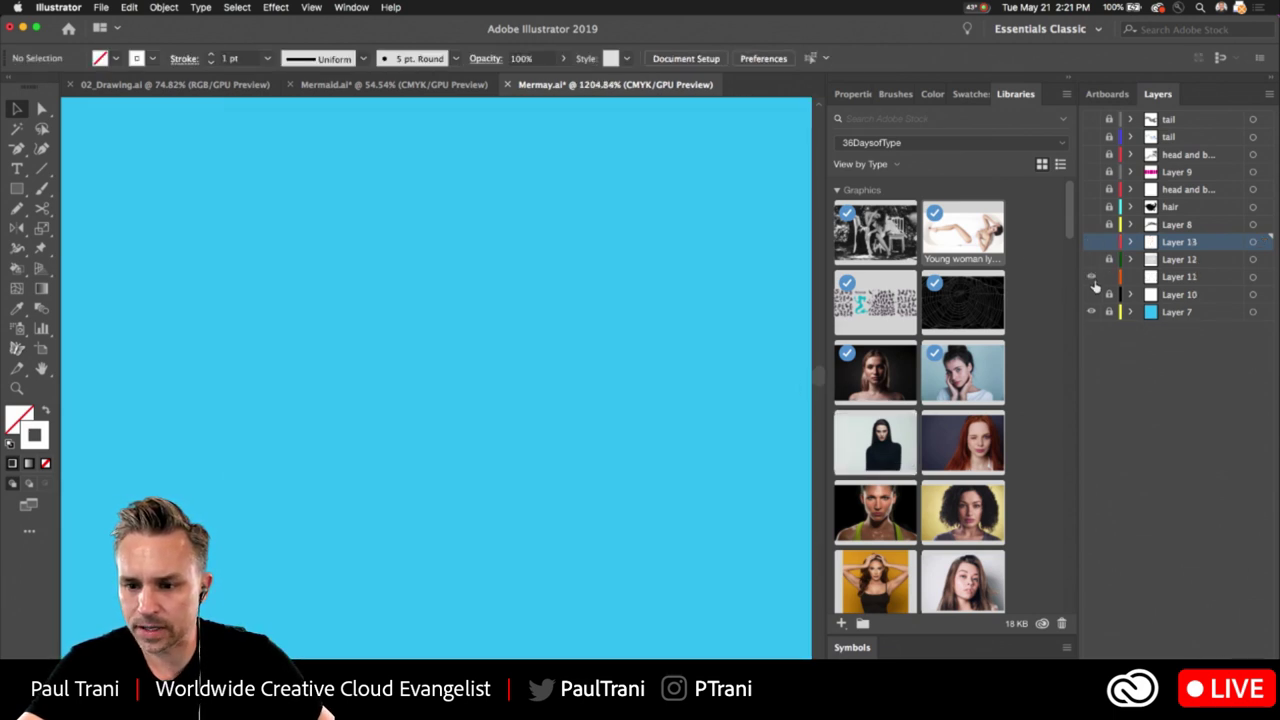
Show the head and body line-art layer of the mermaid and keep the white silhouette layer hidden
scroll(438, 276, down, 4)
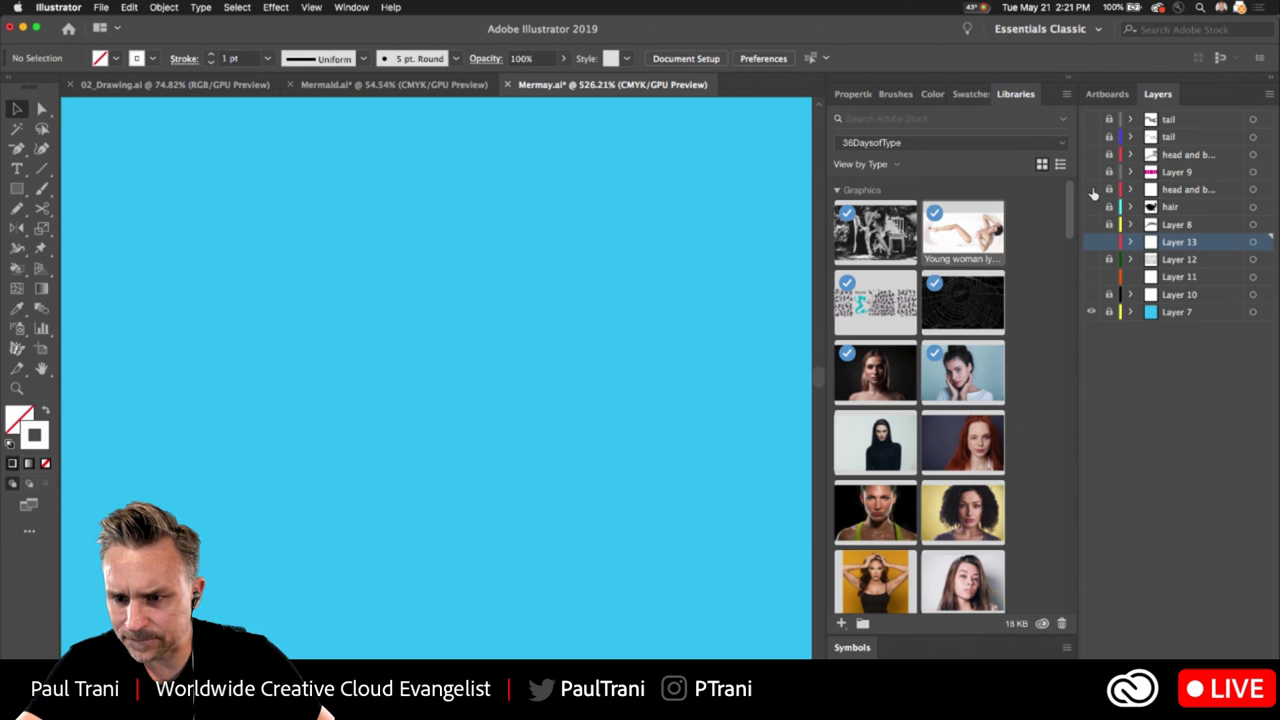
key(super+0)
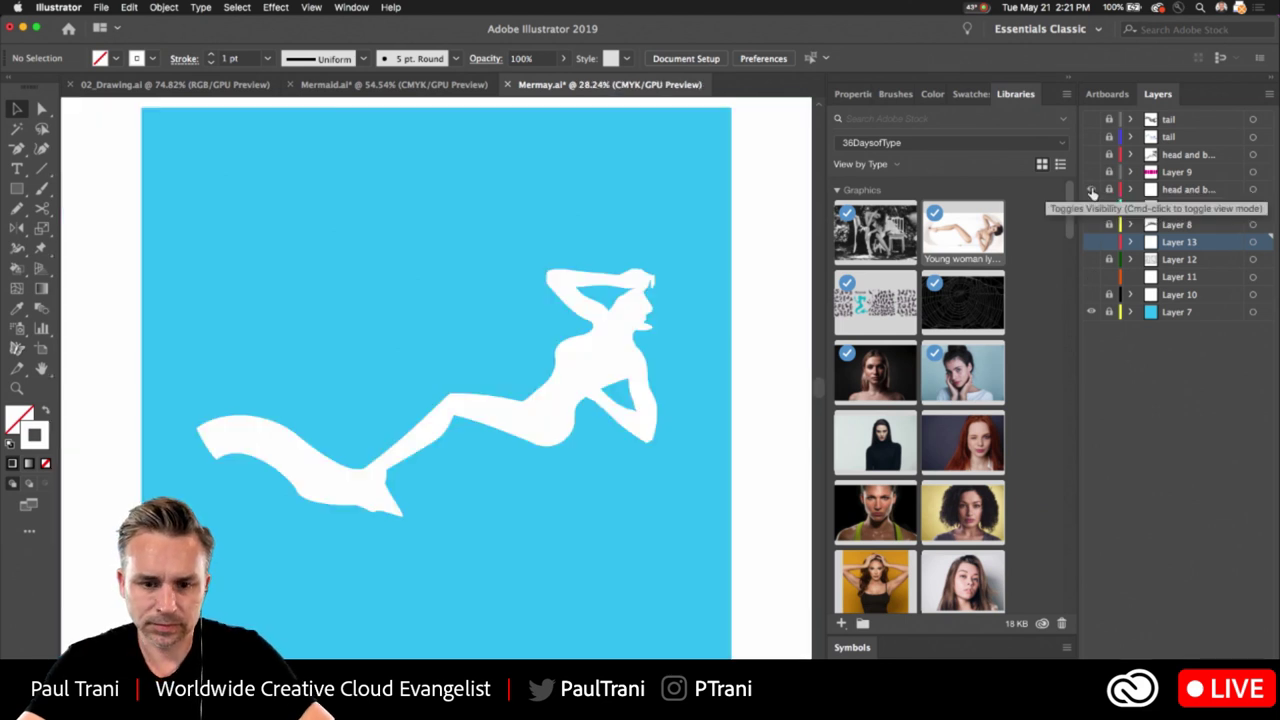
click(1092, 190)
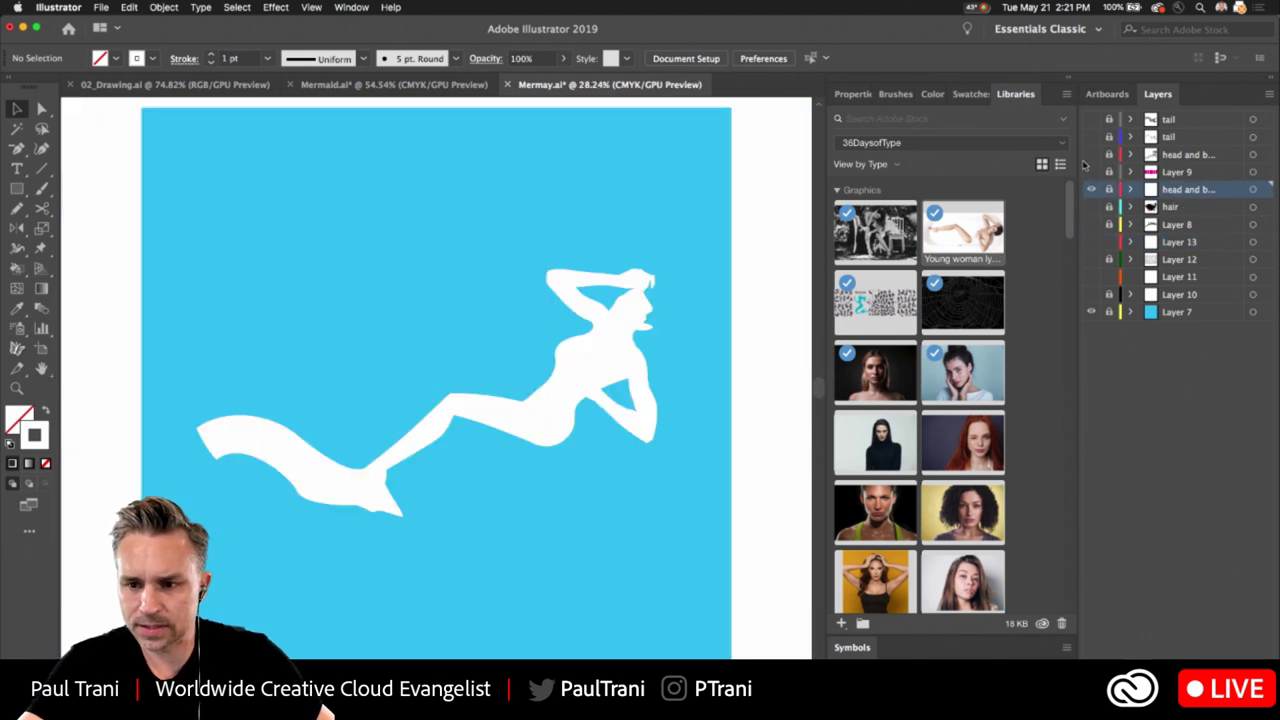
click(1091, 155)
click(1092, 190)
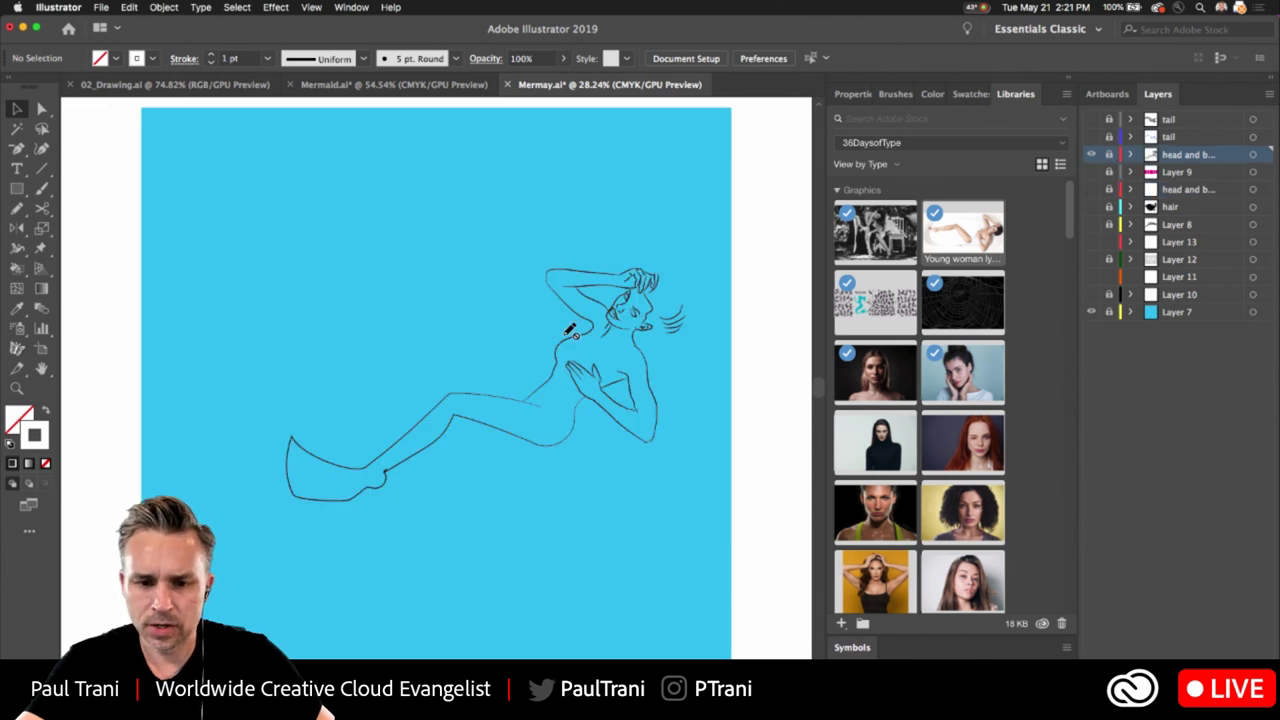
scroll(606, 334, up, 5)
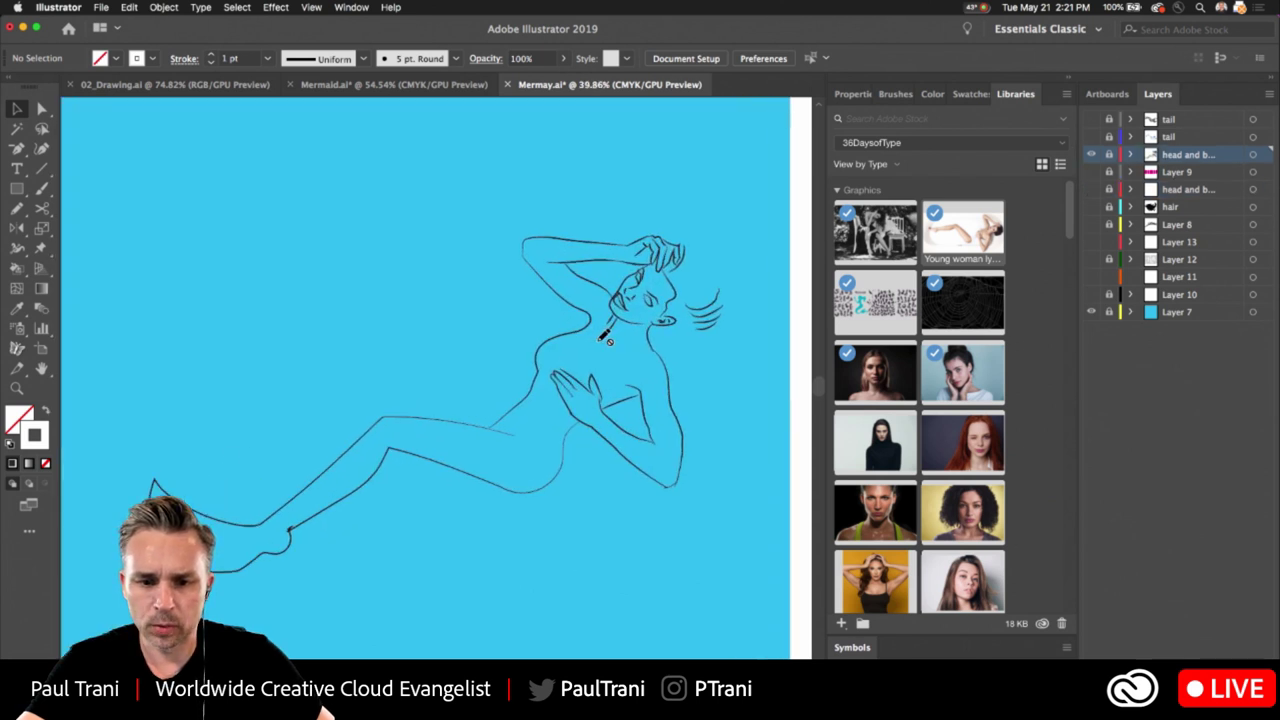
Show the white head and body silhouette layer together with the topmost tail line-art layer
click(1092, 190)
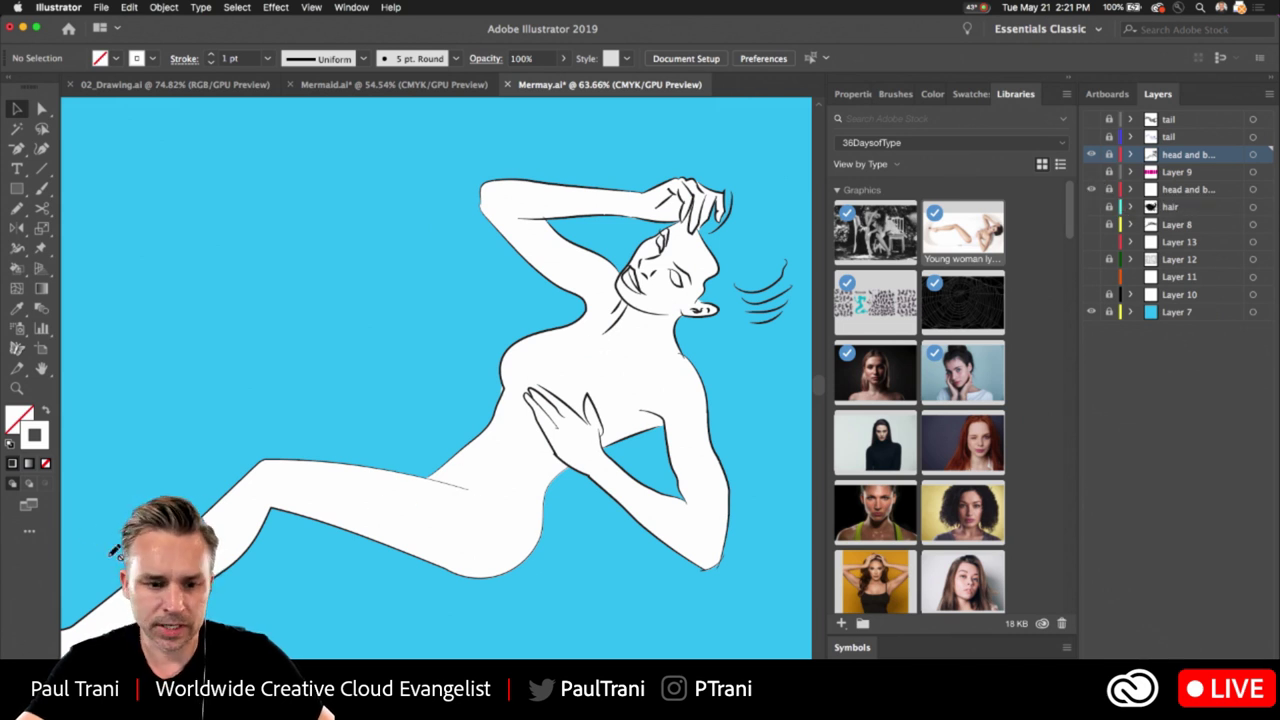
scroll(220, 515, up, 1)
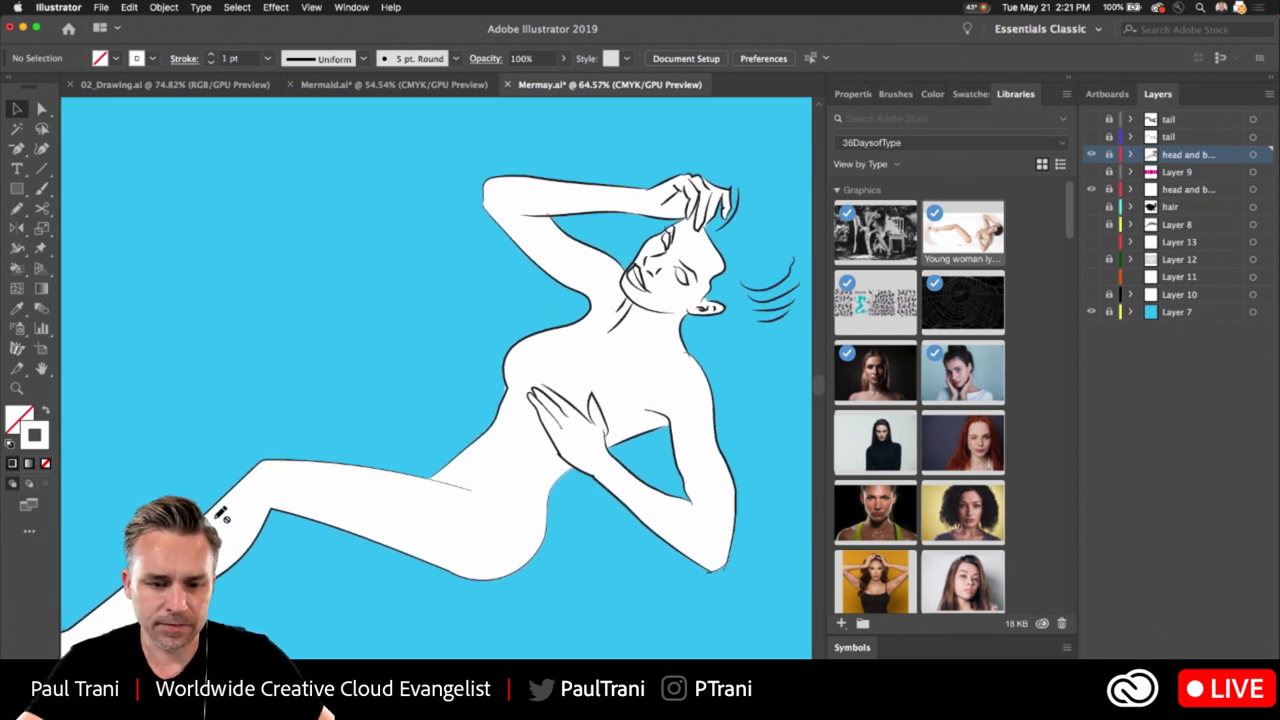
click(1091, 138)
click(1091, 120)
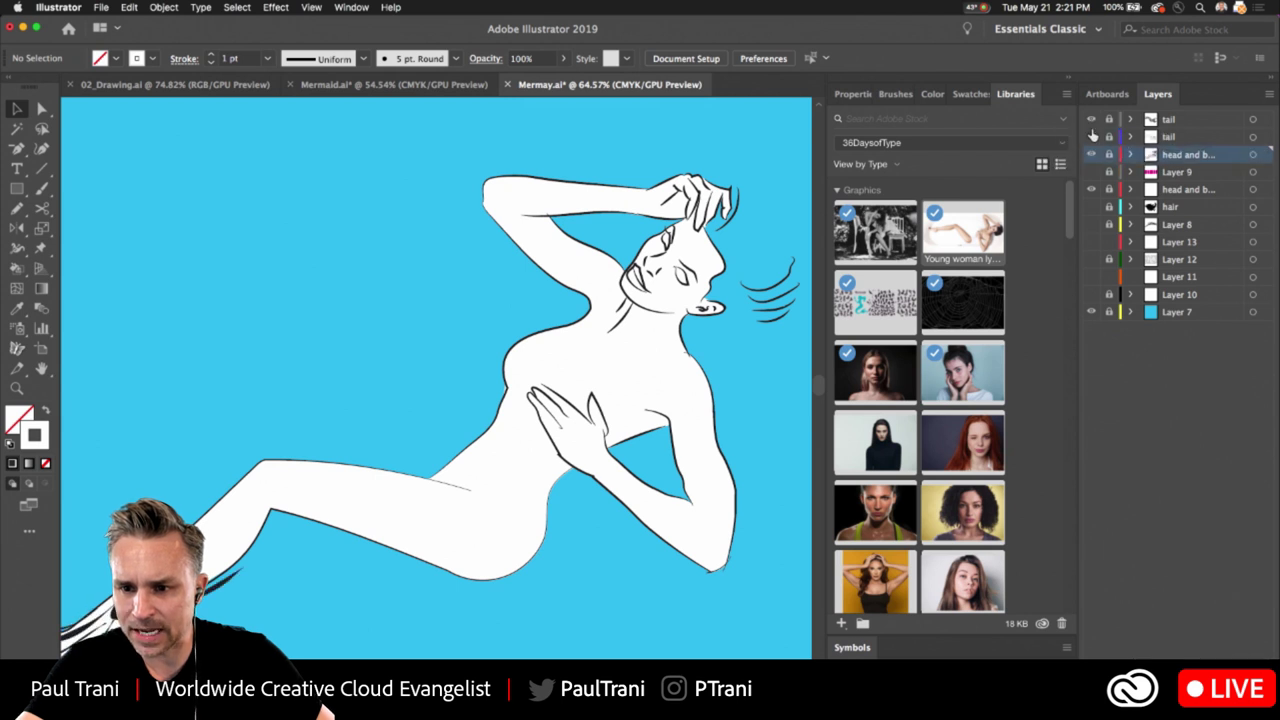
scroll(520, 349, left, 5)
scroll(520, 349, down, 4)
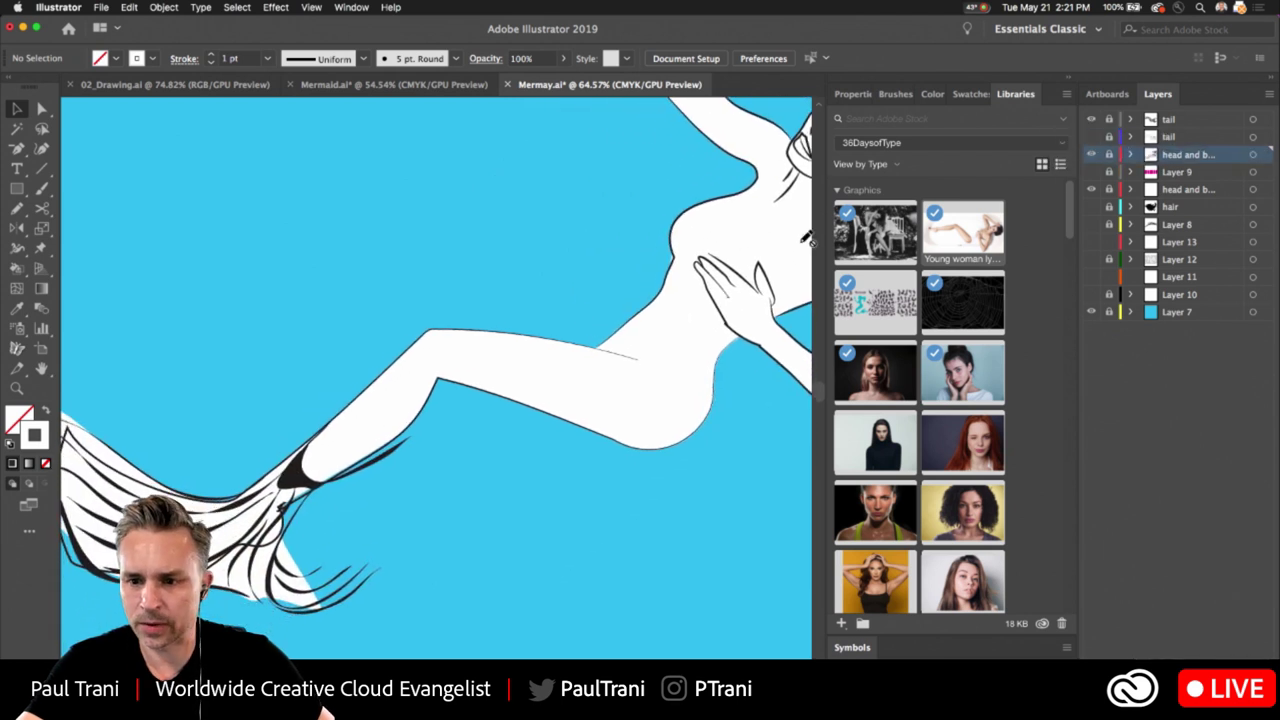
Make the white head and body layer active, choose the Pencil tool and review its fidelity options
click(1192, 190)
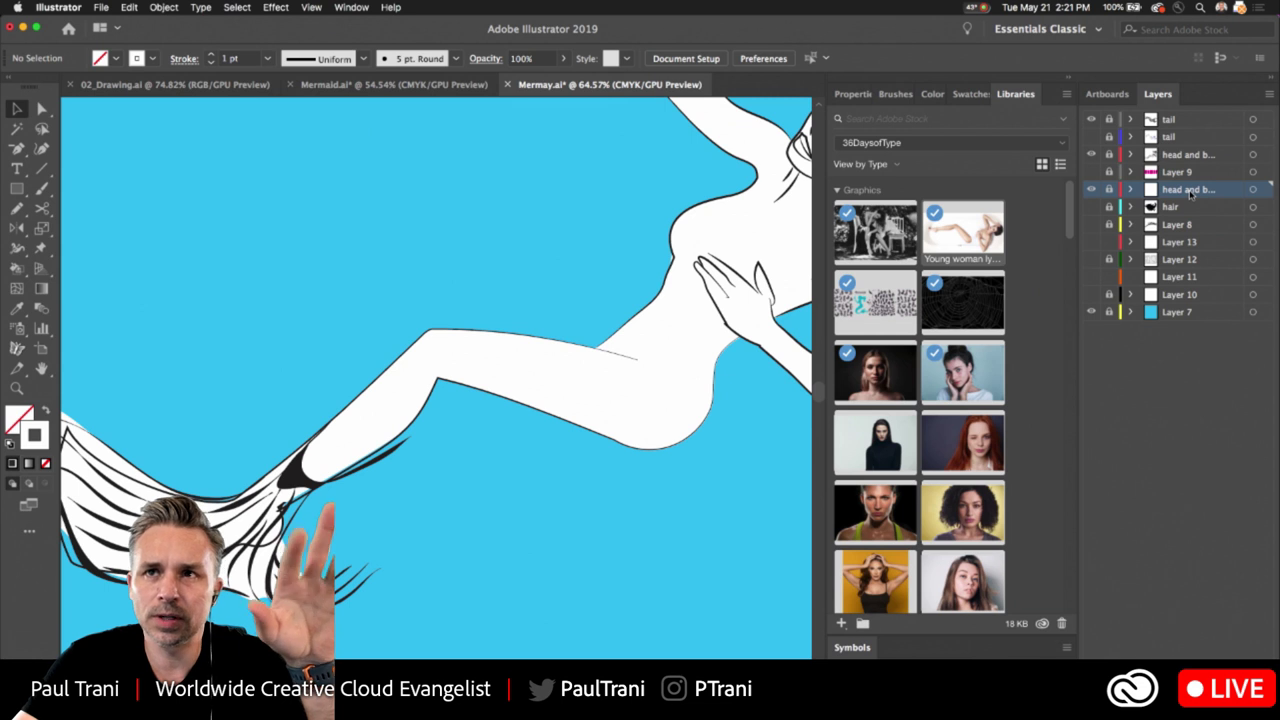
double_click(17, 208)
drag(724, 162, 463, 171)
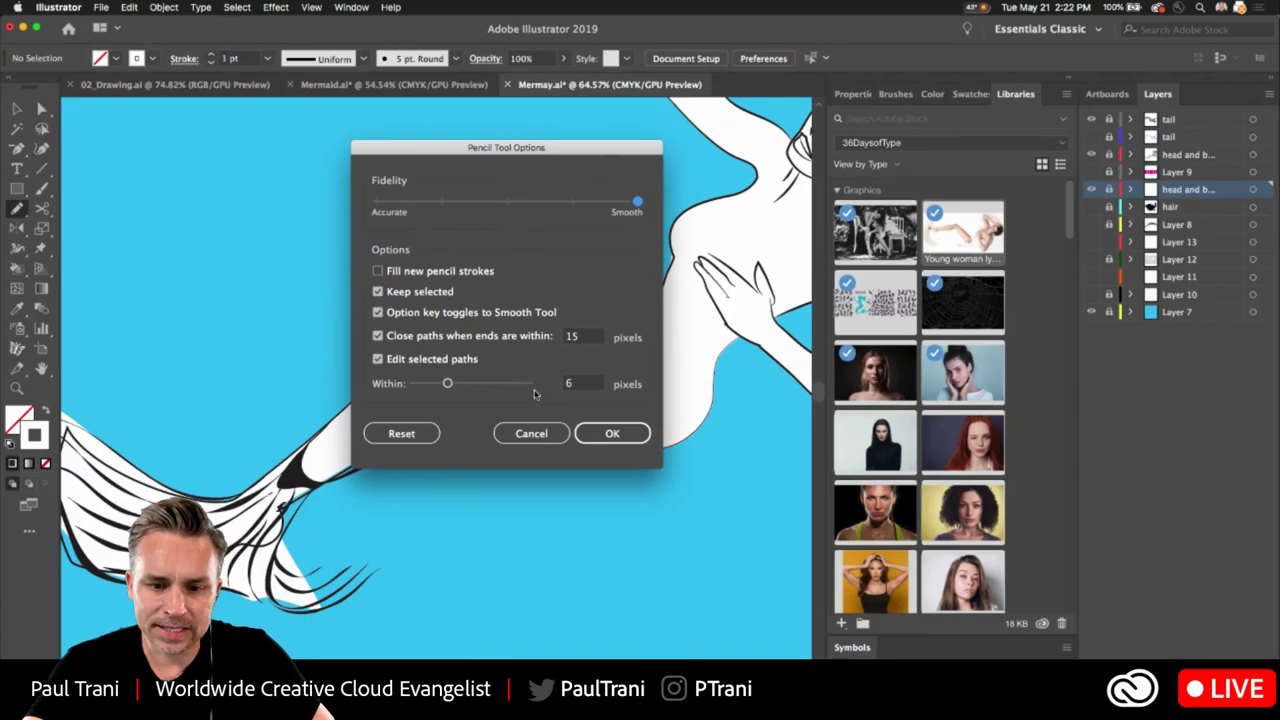
click(528, 437)
Unlock the white head and body layer and confirm the Pencil tool options with fidelity midway between Accurate and Smooth
drag(664, 246, 372, 372)
drag(610, 222, 700, 210)
drag(457, 311, 635, 250)
scroll(600, 250, up, 4)
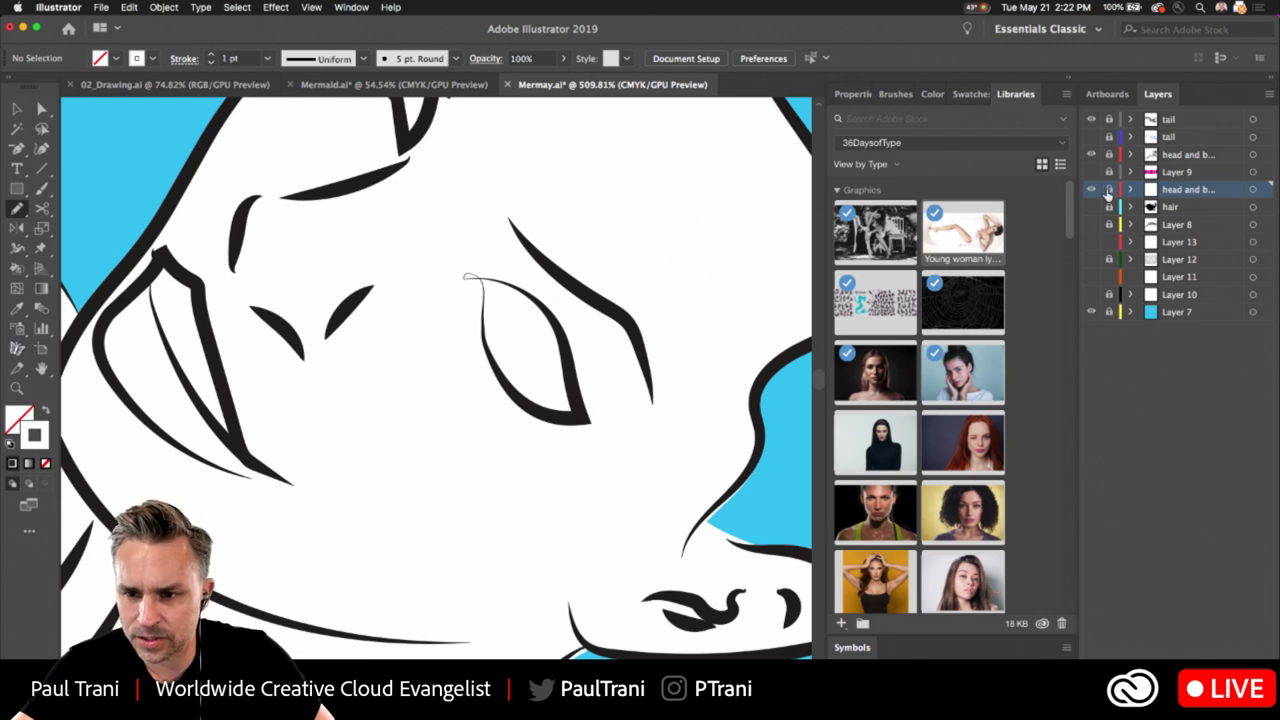
drag(205, 275, 362, 267)
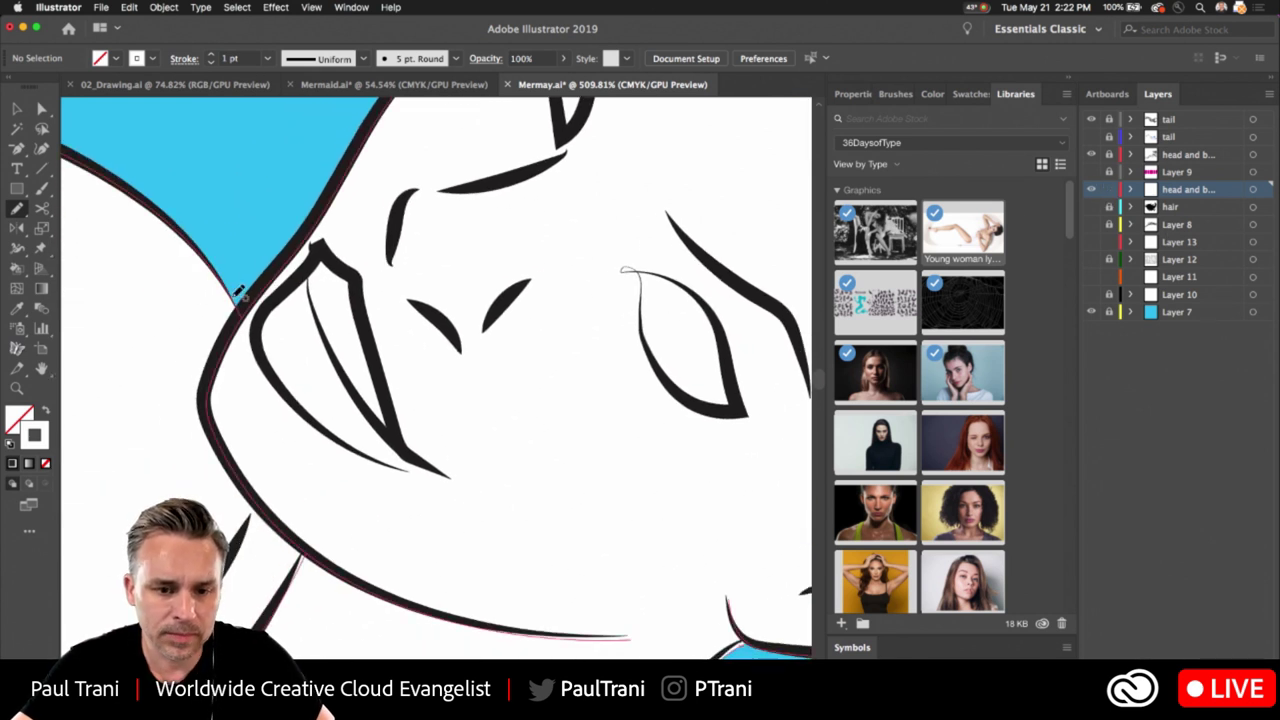
double_click(17, 208)
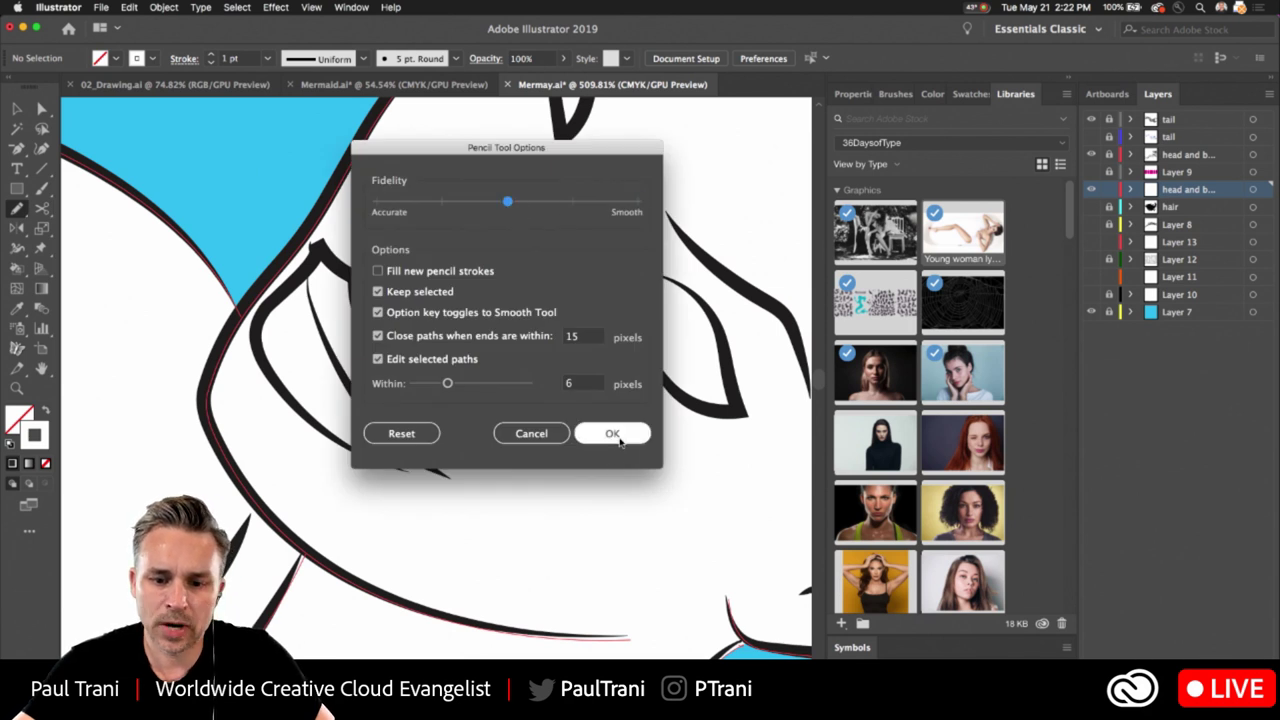
click(612, 433)
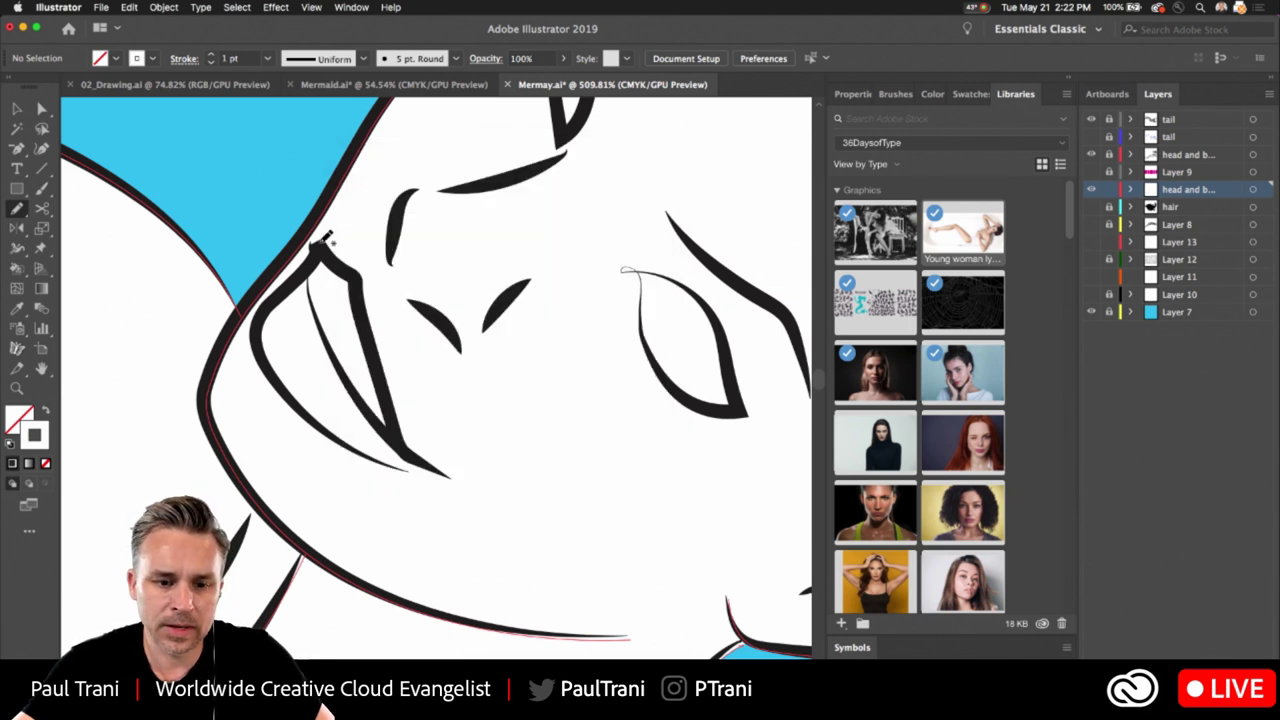
Set the pencil's stroke to black with a weight of 3 pt
double_click(34, 432)
click(835, 214)
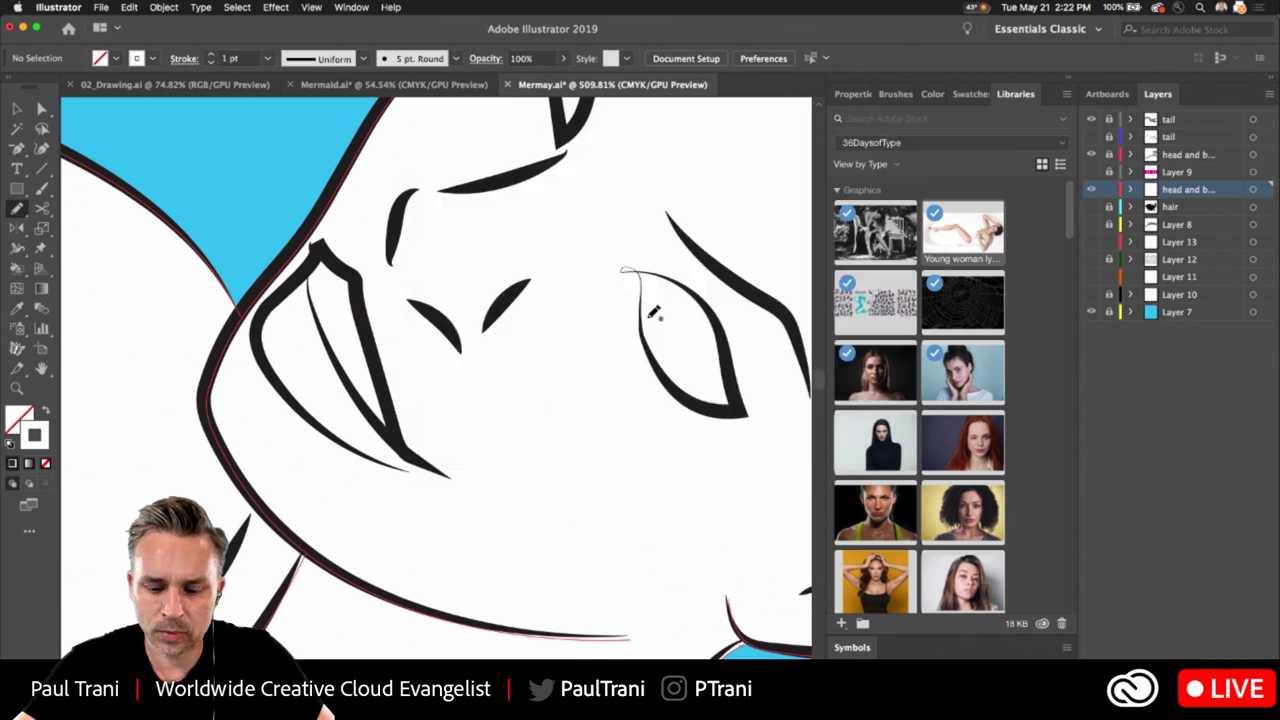
click(382, 358)
key(n)
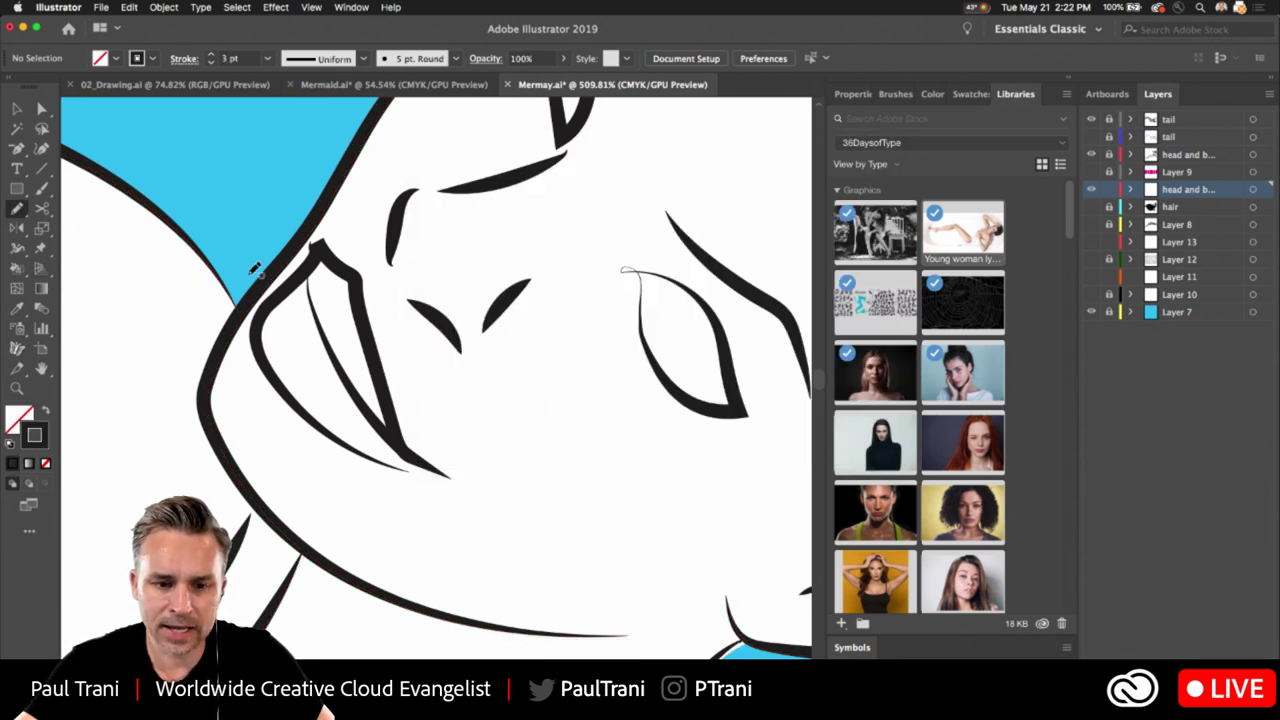
Choose the tapered elliptical width profile using a short test stroke on the lips, remove it, and draw a tapered stroke along the lip's outer edge
drag(322, 281, 309, 297)
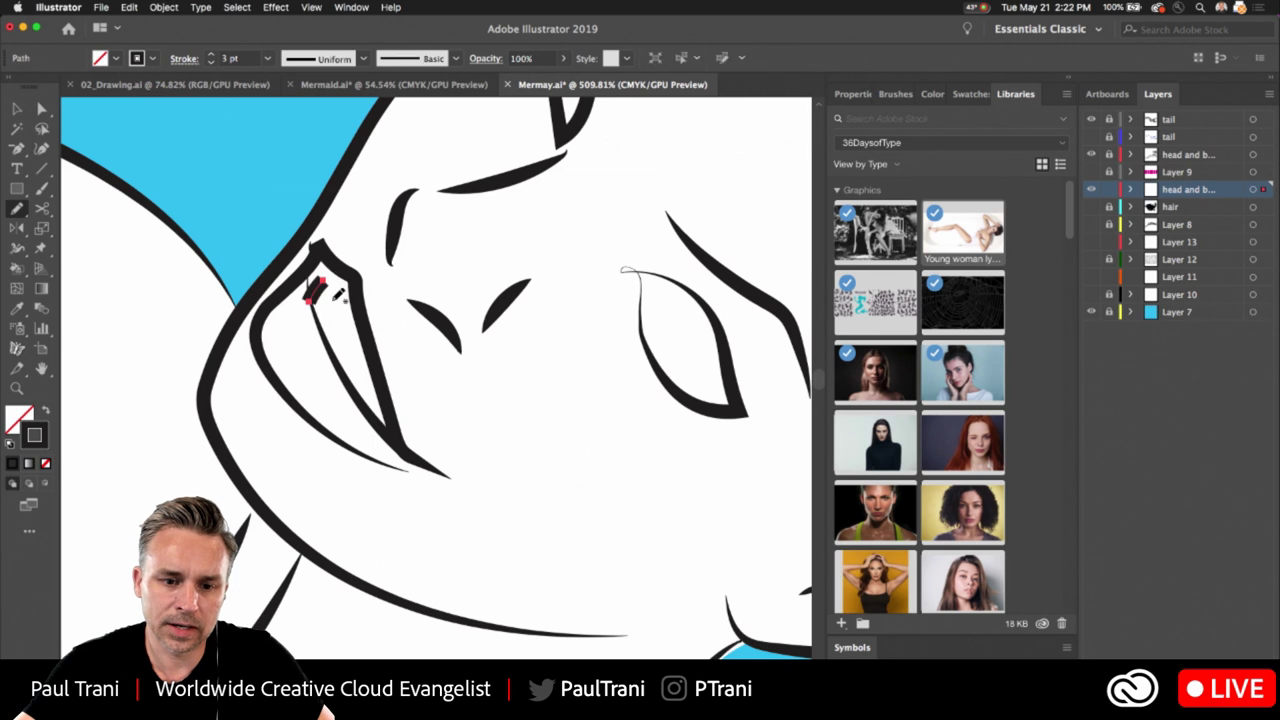
click(366, 59)
click(308, 108)
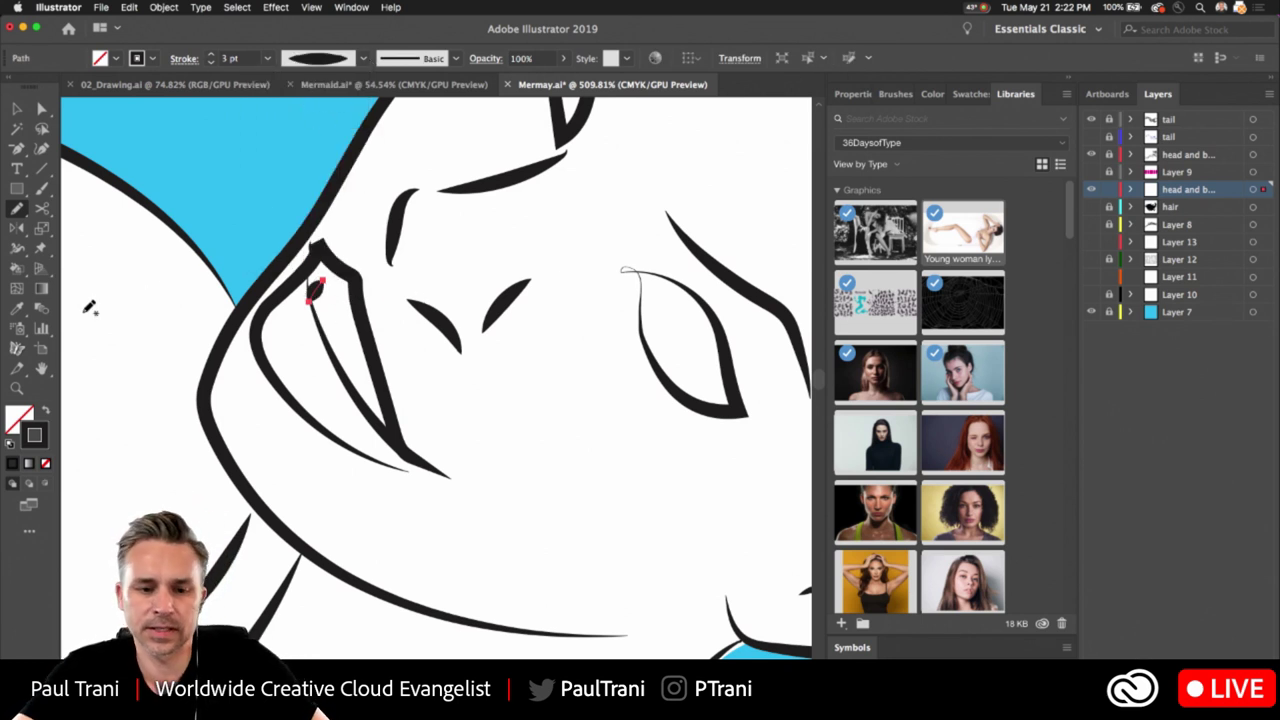
key(super+shift+a)
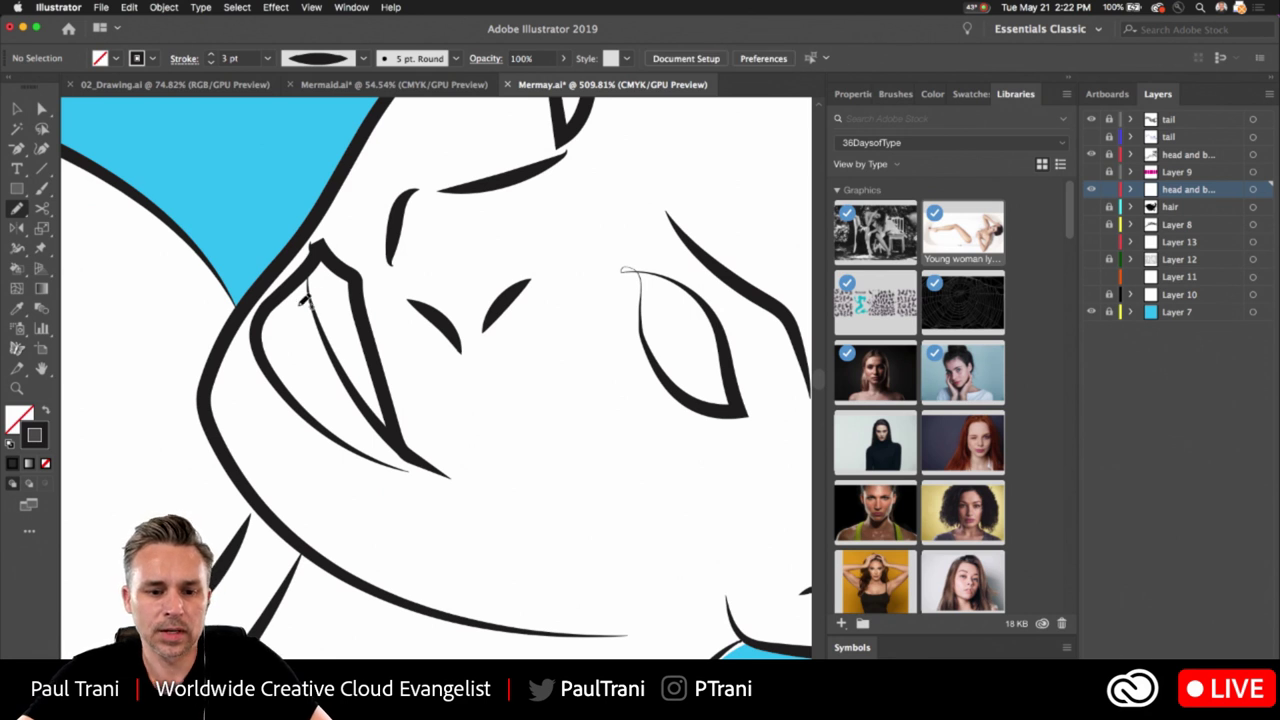
mouse_move(255, 356)
mouse_down()
mouse_move(284, 402)
mouse_move(404, 468)
mouse_up()
drag(552, 349, 409, 411)
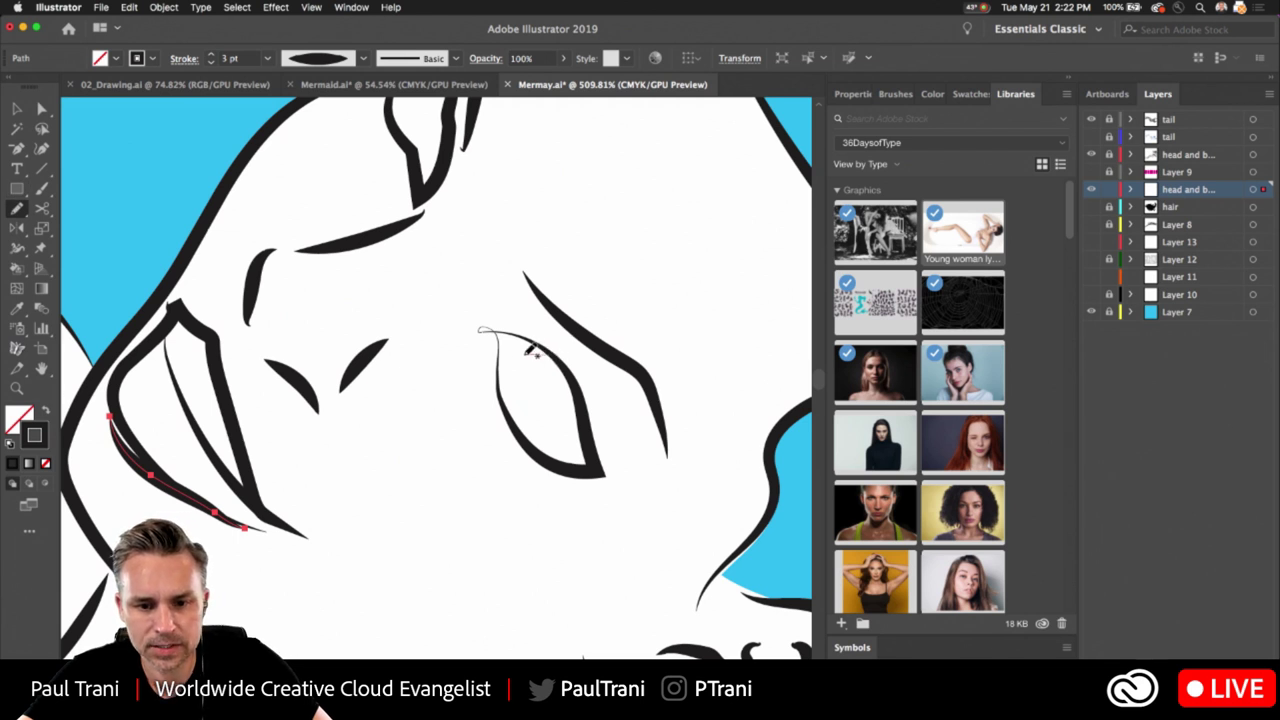
Try sketching the iris as two tapered pencil arcs inside the eye and delete both arcs
mouse_move(548, 354)
mouse_down()
mouse_move(496, 380)
mouse_move(540, 417)
mouse_move(570, 383)
mouse_up()
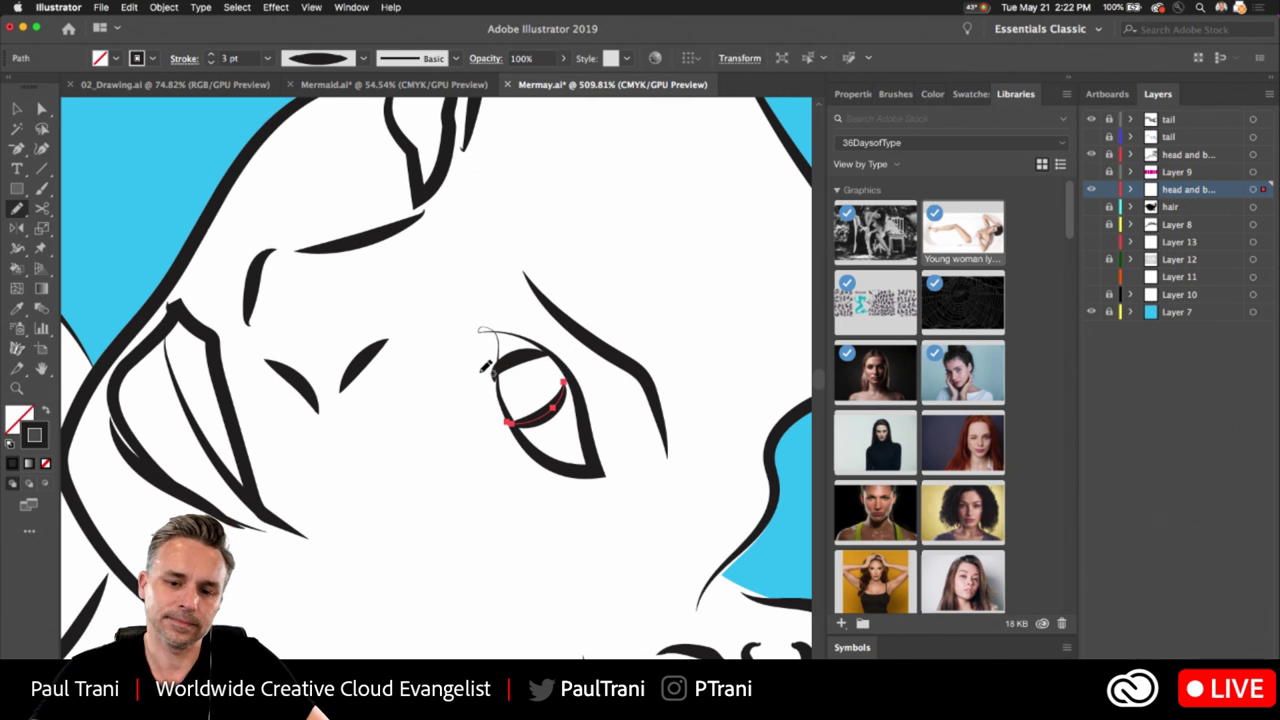
key(Delete)
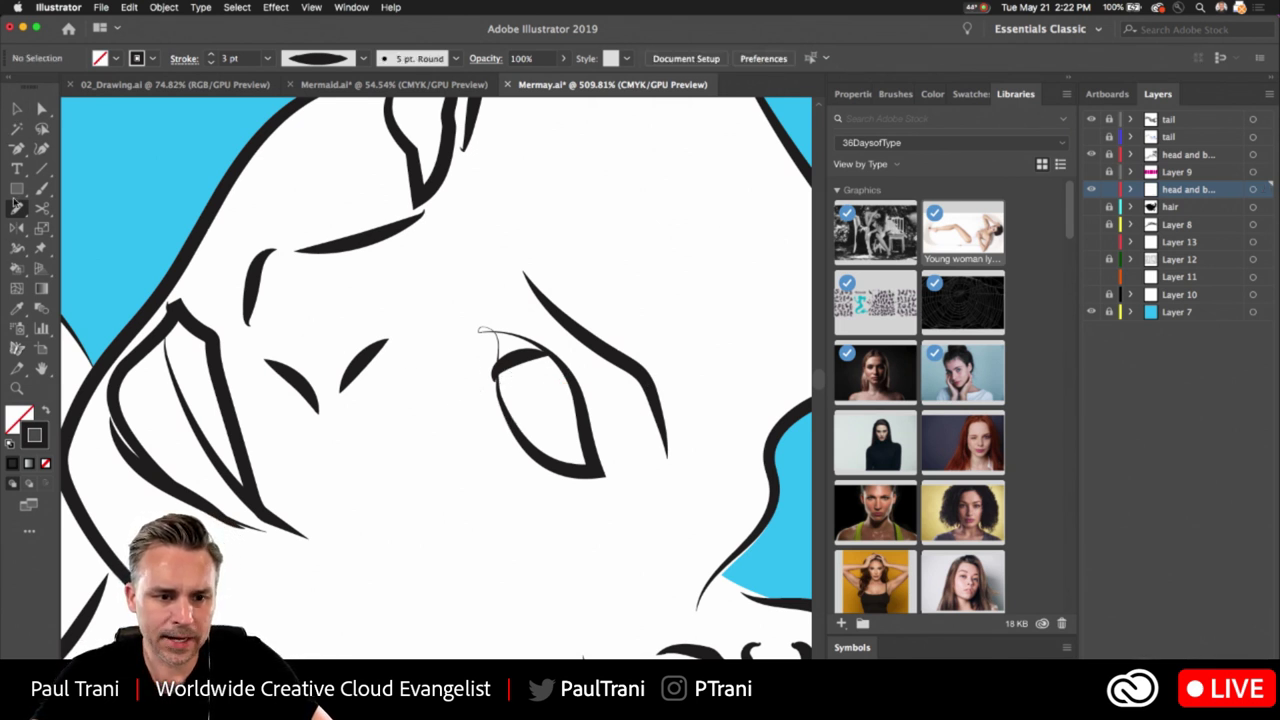
click(17, 108)
click(505, 366)
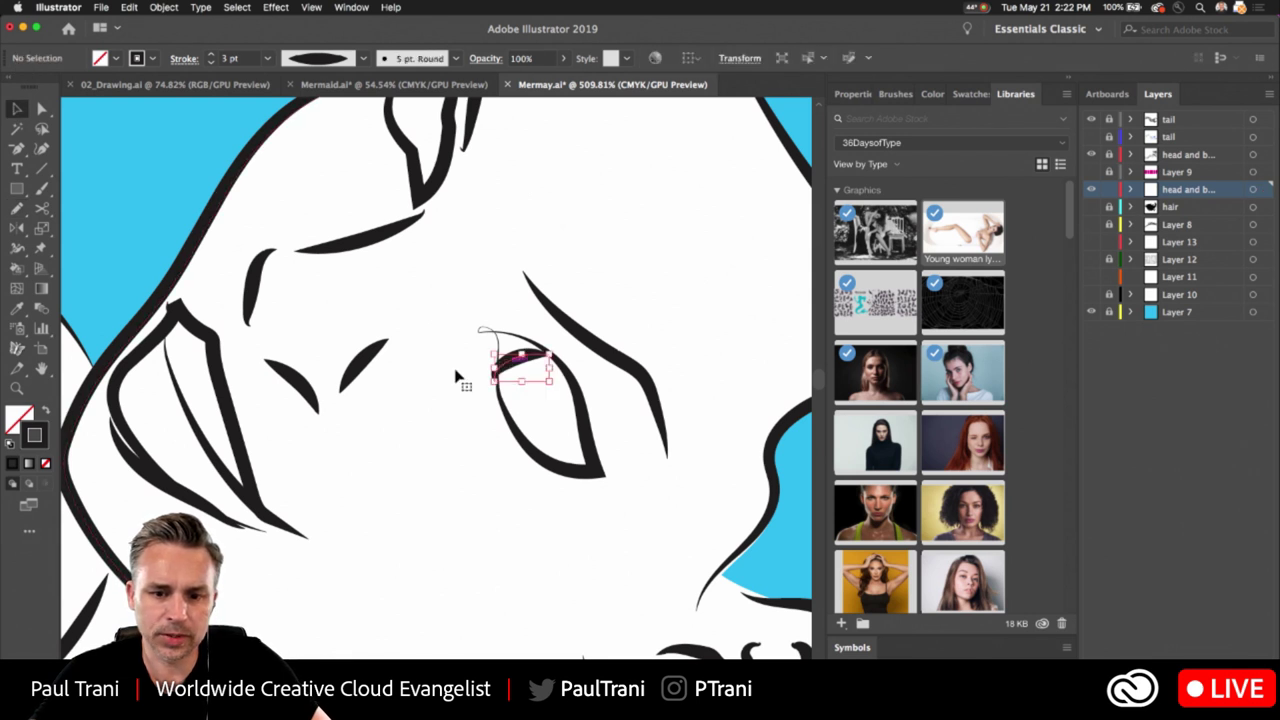
key(Delete)
Enlarge the Paintbrush to roughly the pupil's width and add Layer 14 above the white head and body layer
key(shift+b)
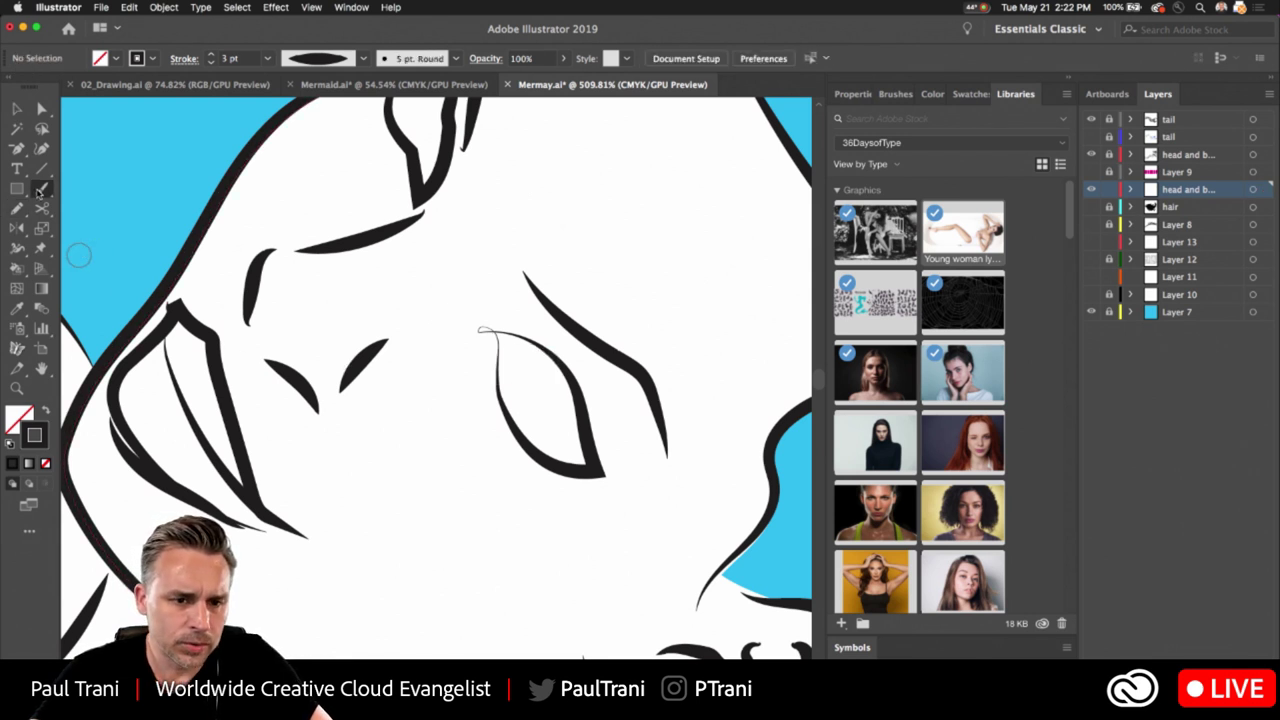
drag(38, 190, 80, 189)
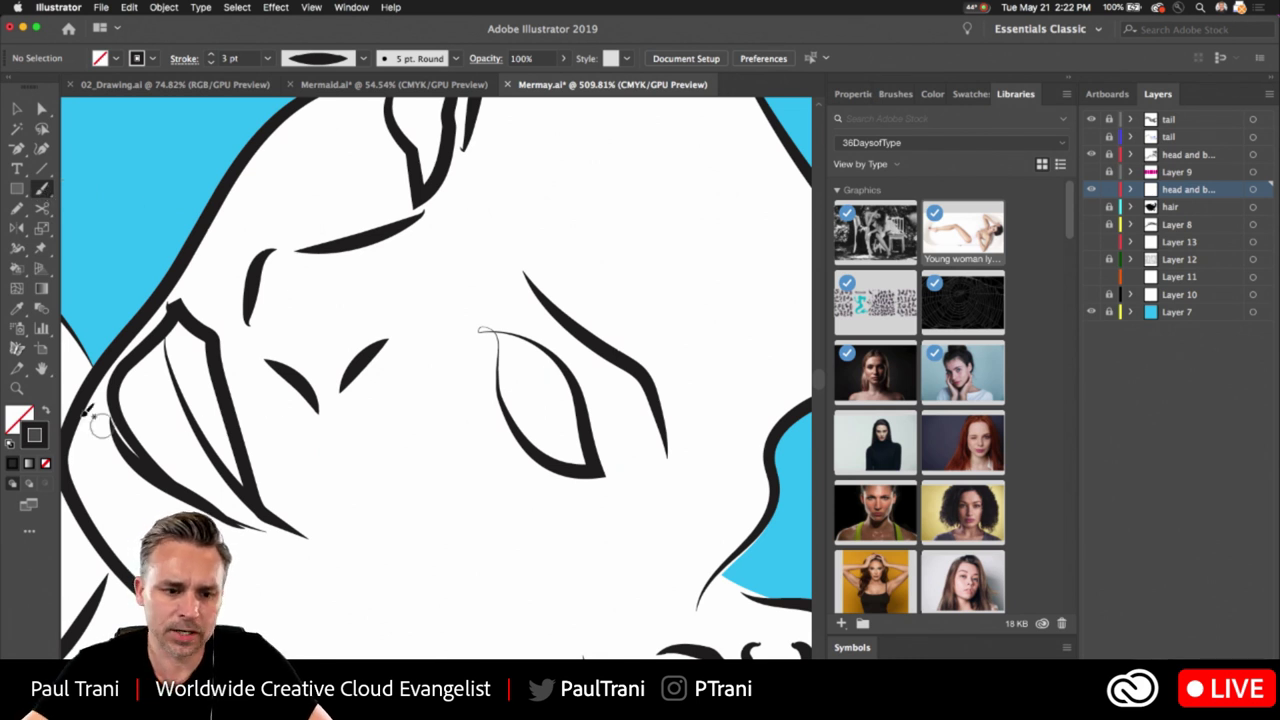
key(])
key(])
key(])
key(])
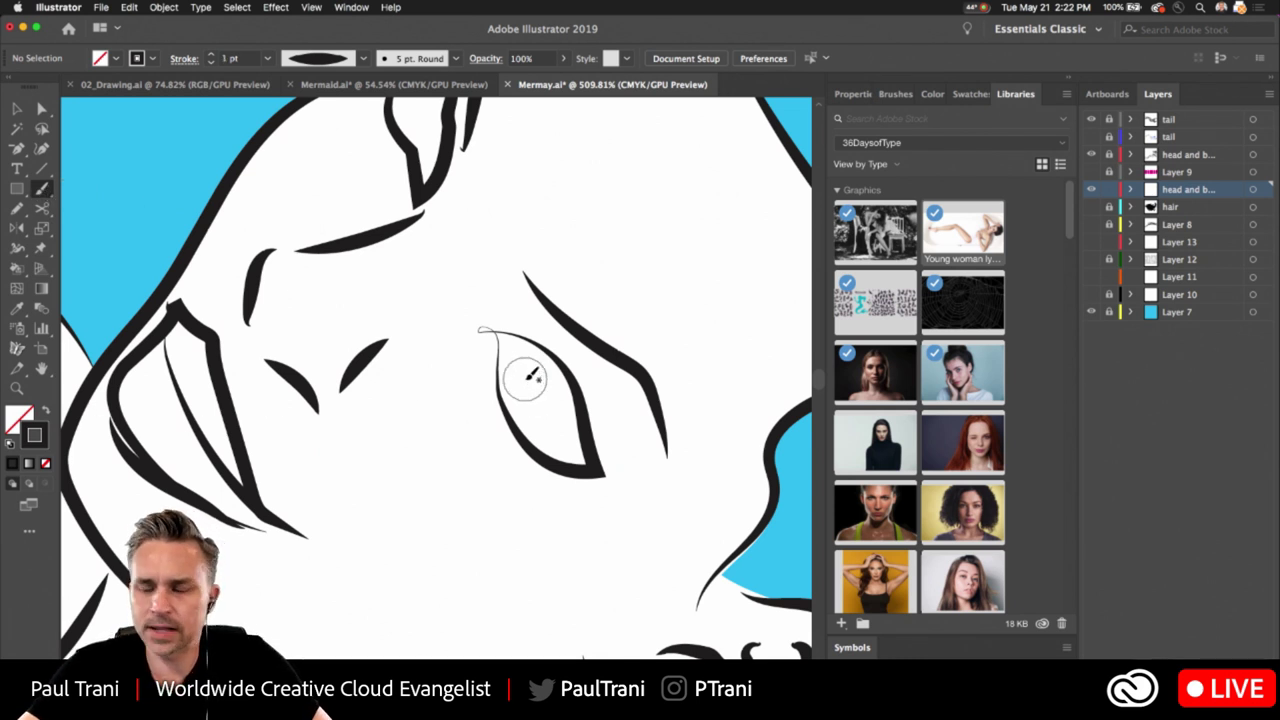
key(super+l)
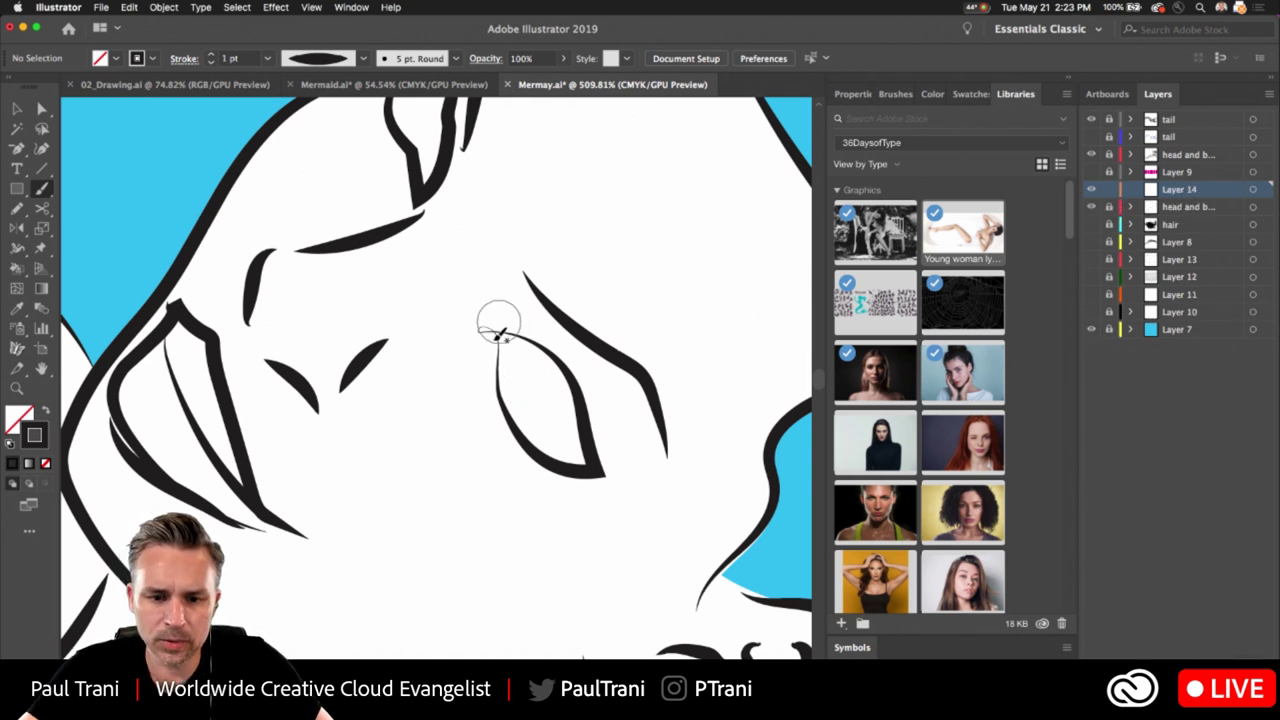
Paint a round black pupil in the eye with the Paintbrush, inspect its path points and delete it
mouse_move(536, 380)
mouse_down()
mouse_move(540, 392)
mouse_move(512, 405)
mouse_move(530, 366)
mouse_move(544, 395)
mouse_up()
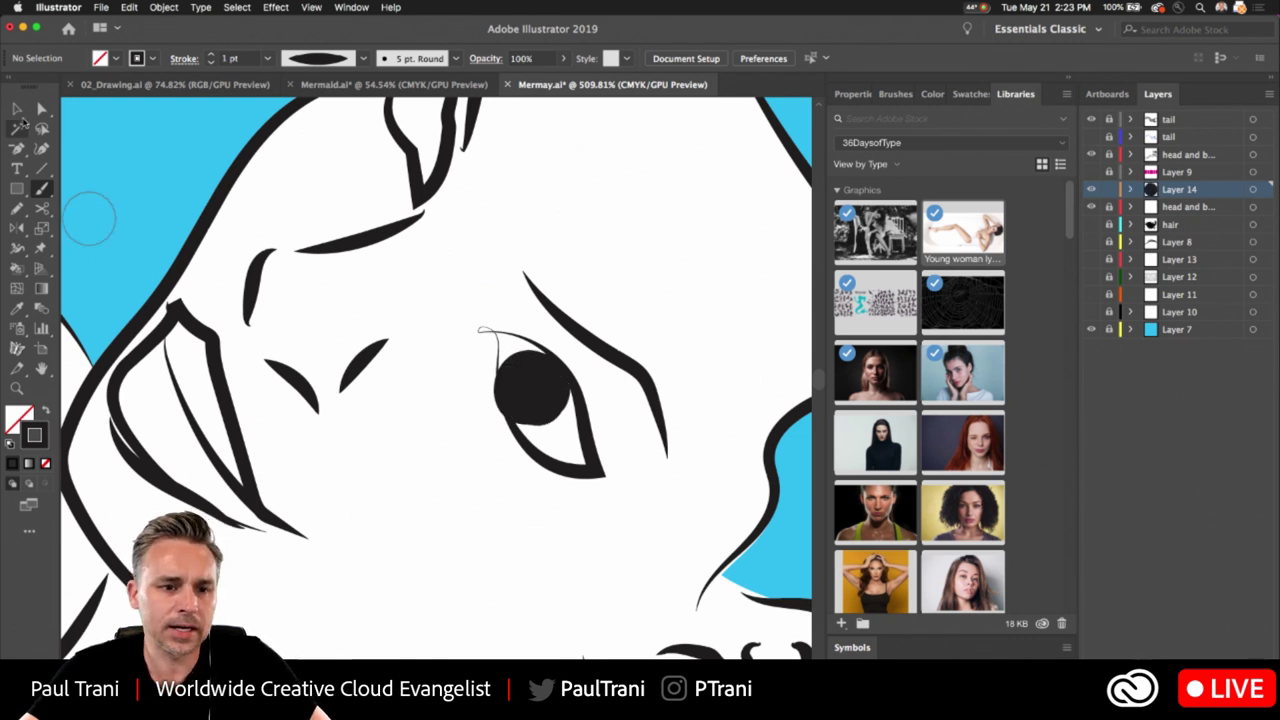
click(41, 108)
click(530, 392)
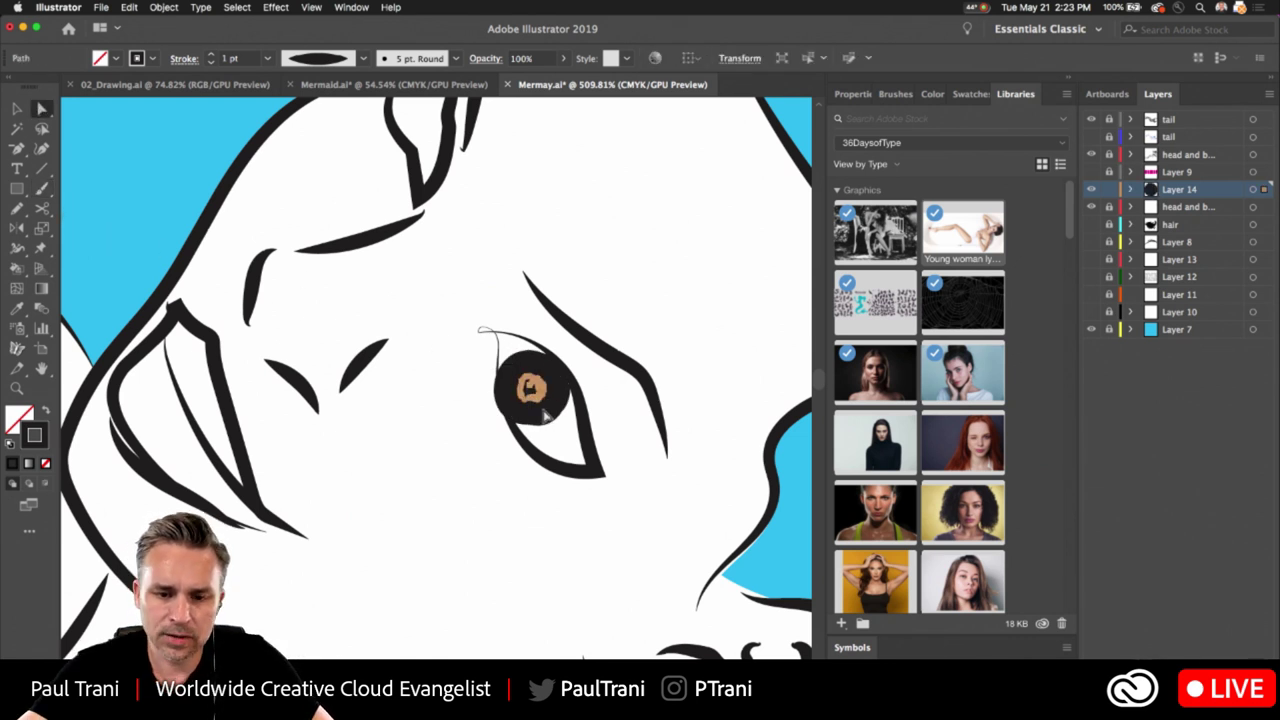
scroll(530, 392, up, 5)
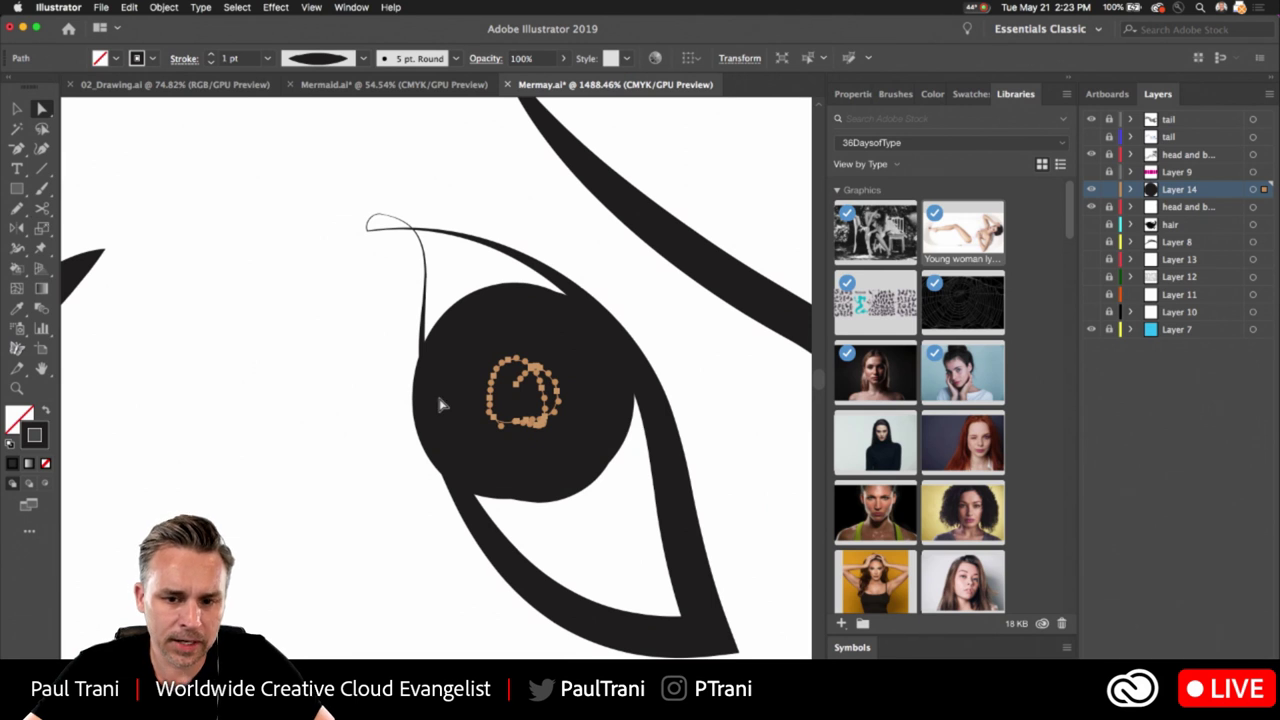
key(Delete)
Paint a thick curved Paintbrush stroke below the eye, inspect its centre path and remove the stroke
scroll(336, 415, down, 3)
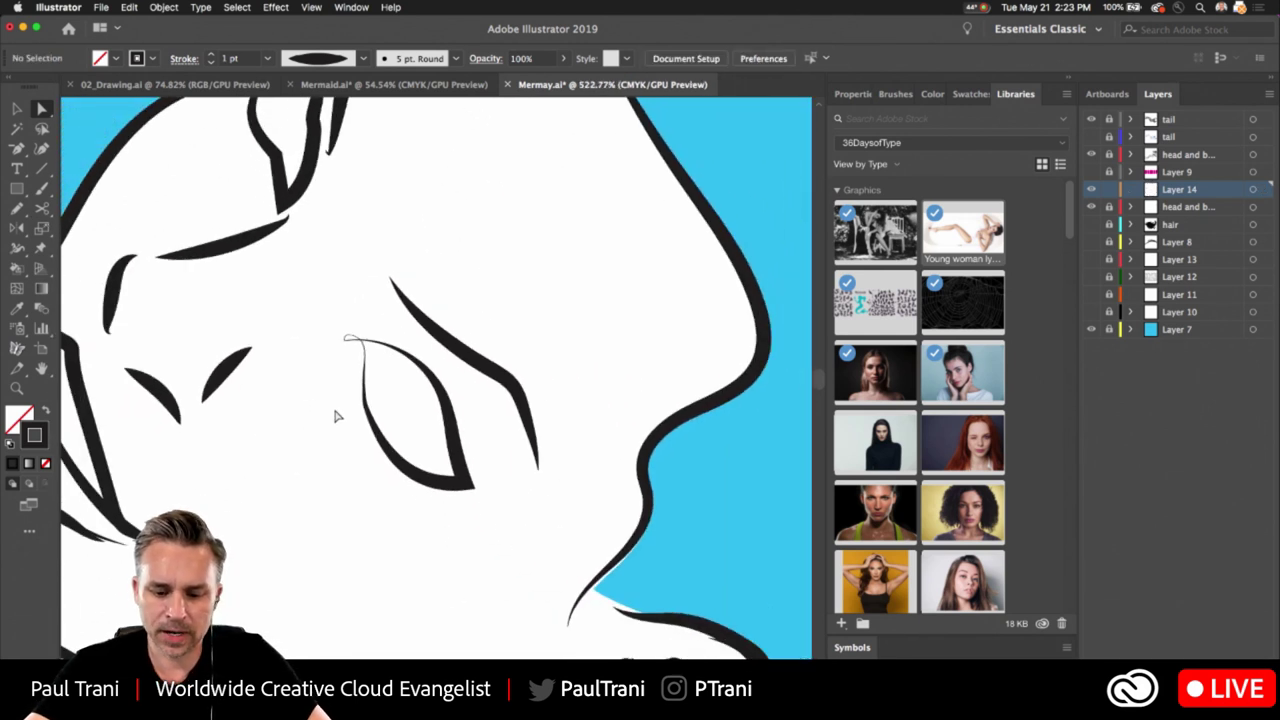
key(shift+b)
mouse_move(288, 368)
mouse_down()
mouse_move(357, 546)
mouse_move(525, 585)
mouse_up()
key(v)
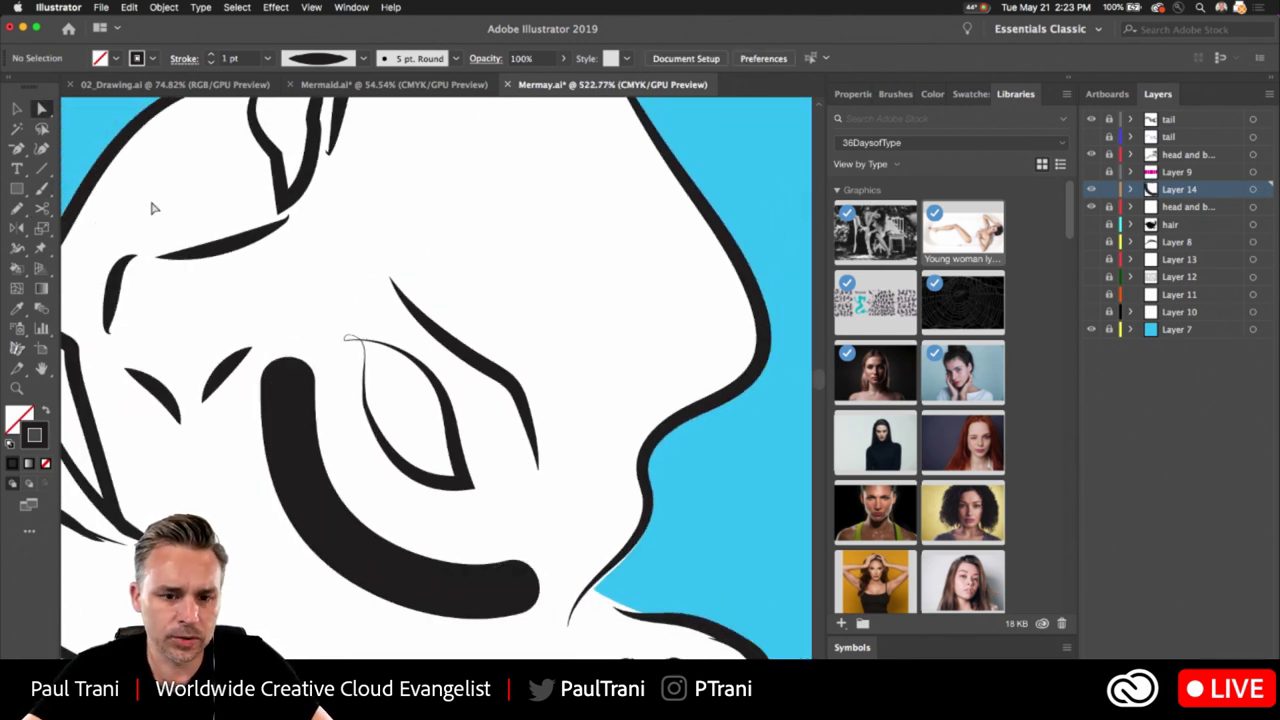
click(300, 487)
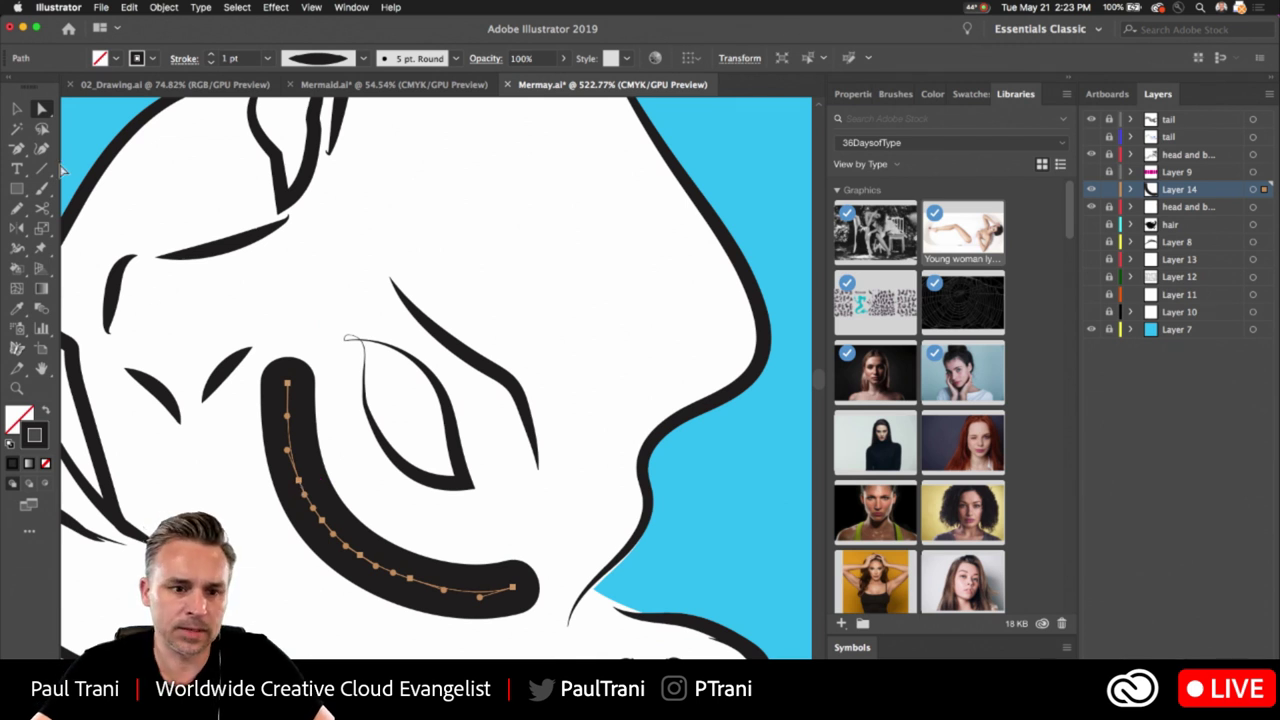
drag(41, 188, 78, 196)
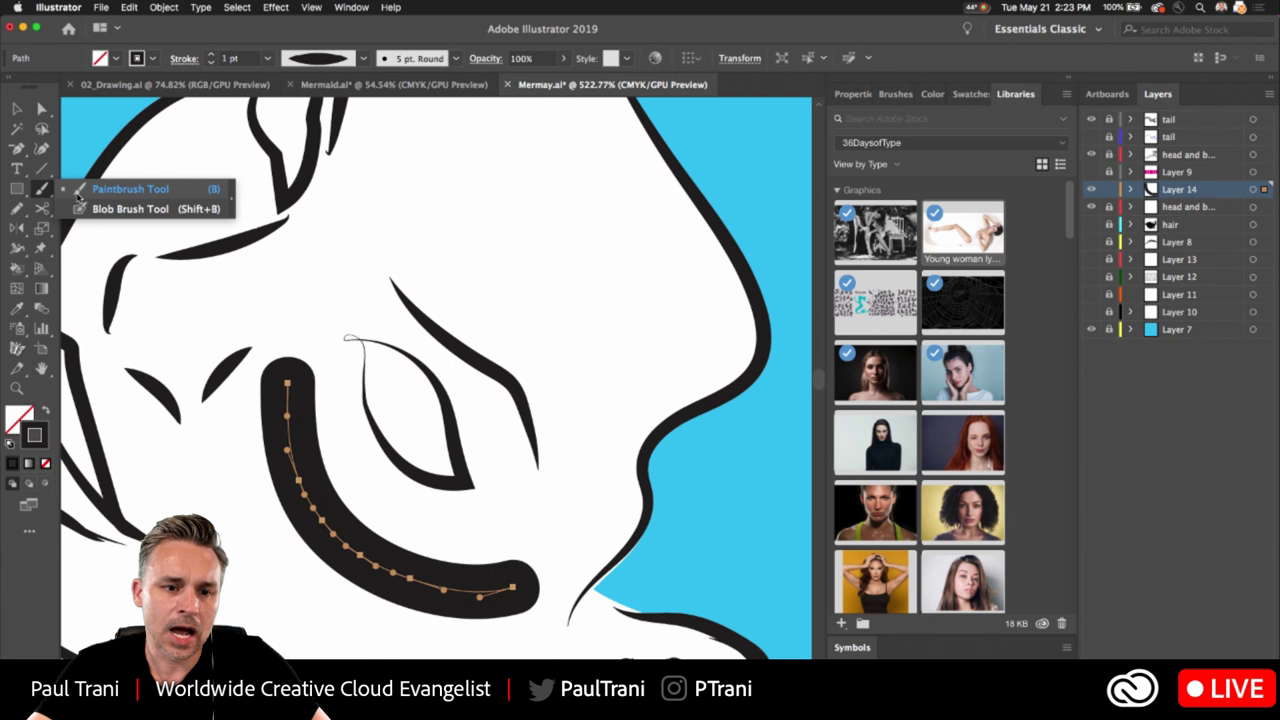
drag(78, 196, 90, 209)
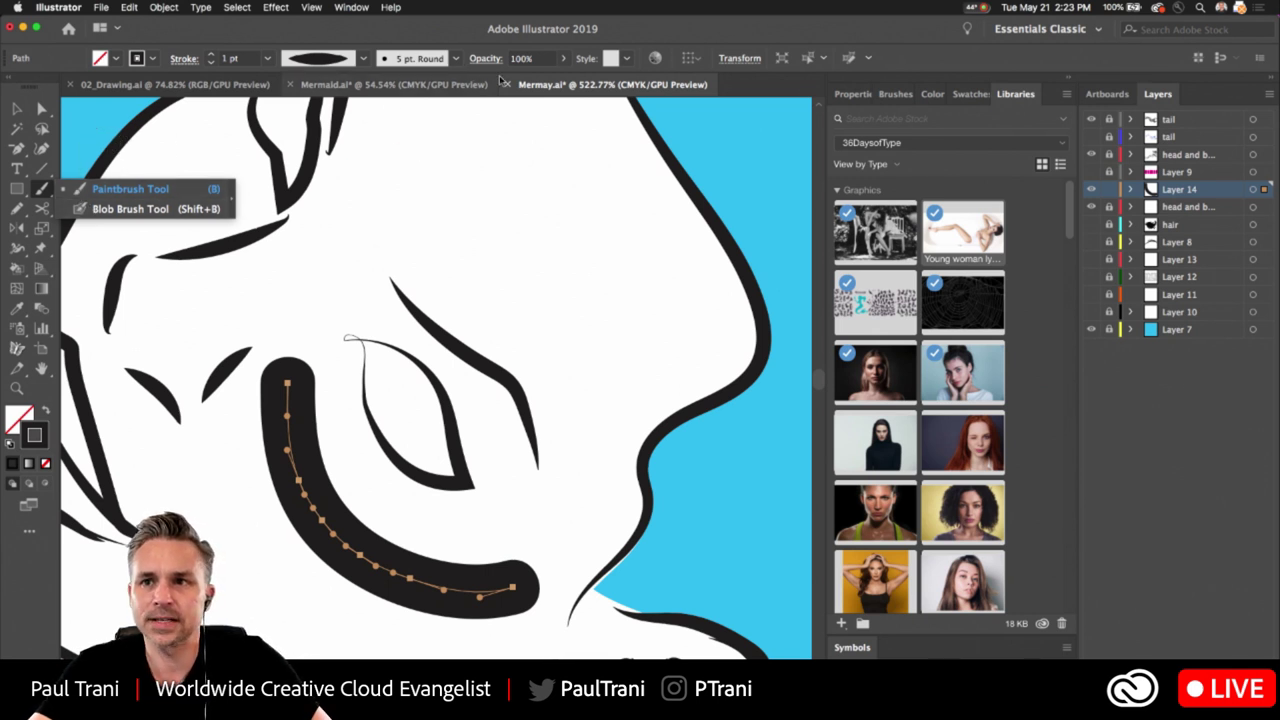
key(ctrl+shift+a)
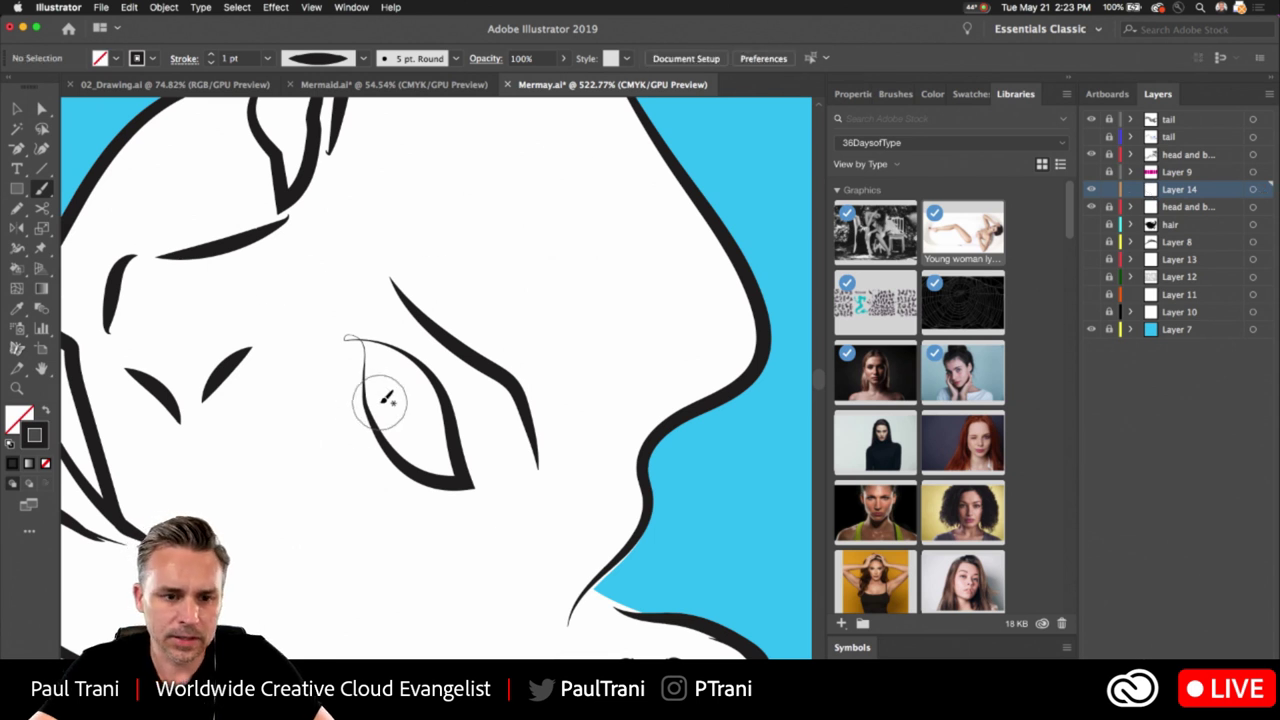
Paint a round black pupil inside the eye on Layer 14 with the Blob Brush and select the shape to inspect its outline
scroll(385, 400, up, 3)
drag(41, 189, 104, 212)
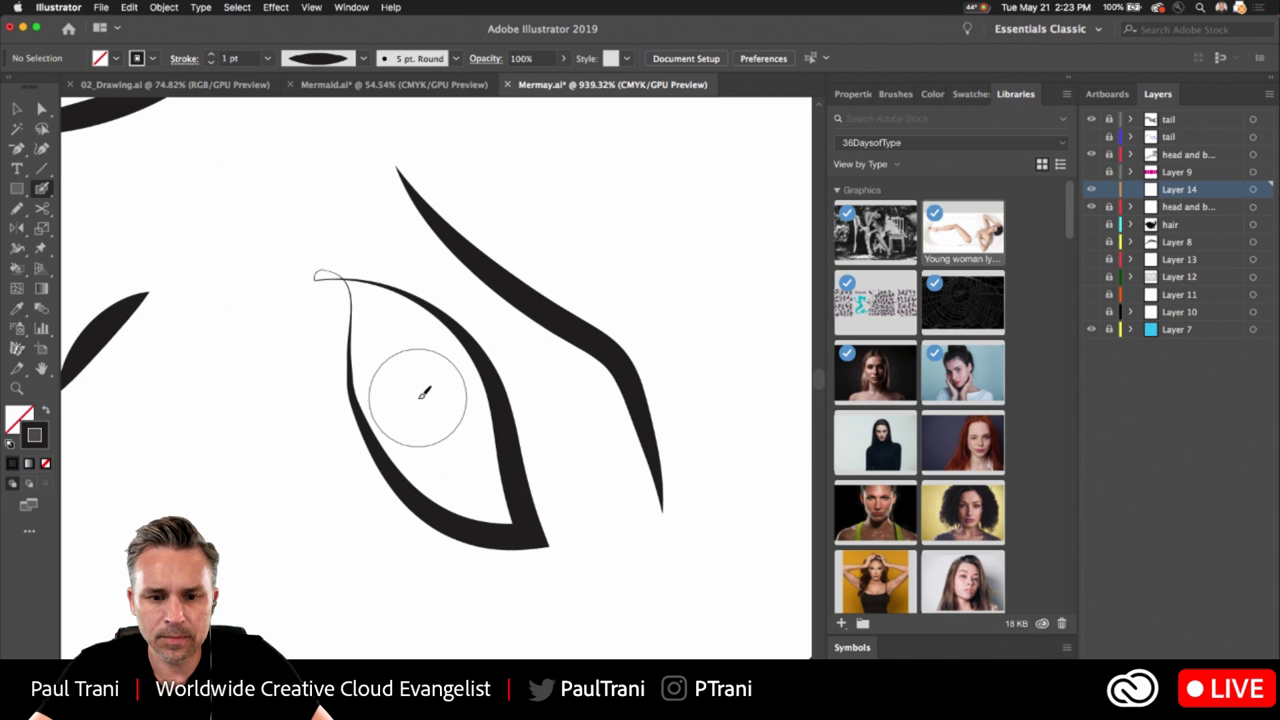
mouse_move(423, 393)
mouse_down()
mouse_move(438, 386)
mouse_move(441, 404)
mouse_move(409, 399)
mouse_move(423, 367)
mouse_move(434, 372)
mouse_move(403, 376)
mouse_move(430, 364)
mouse_up()
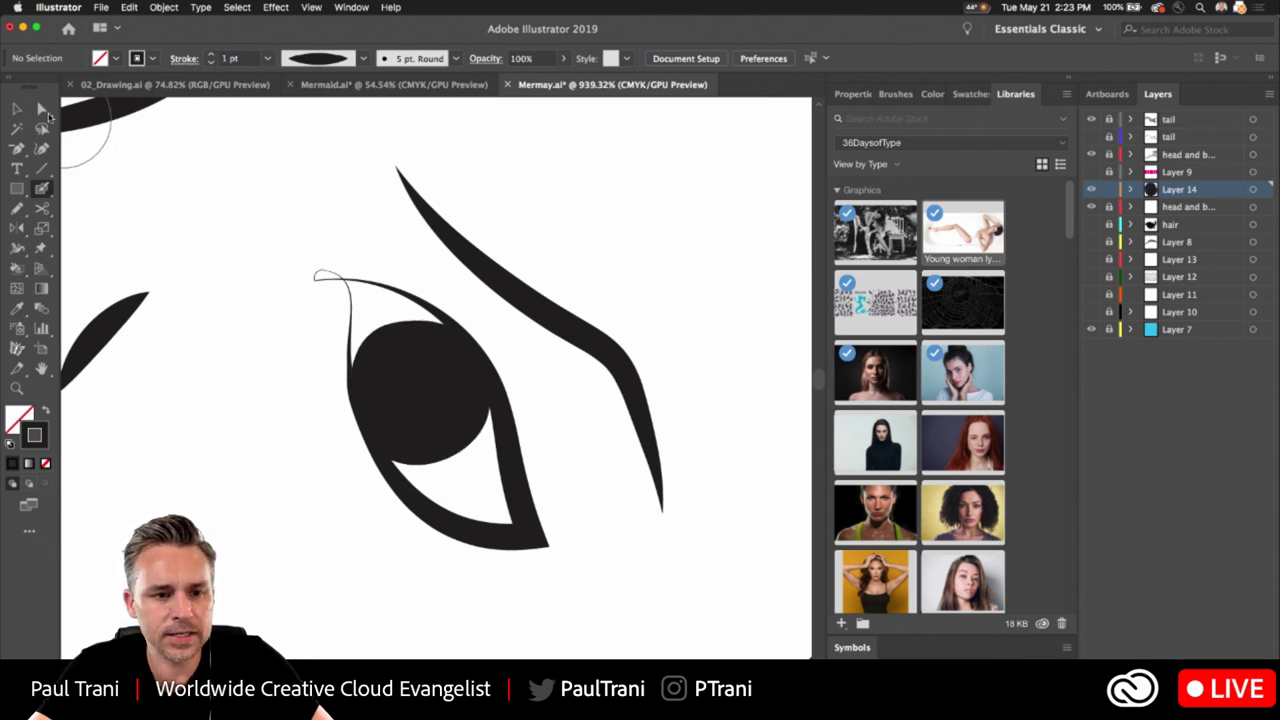
click(41, 108)
click(424, 400)
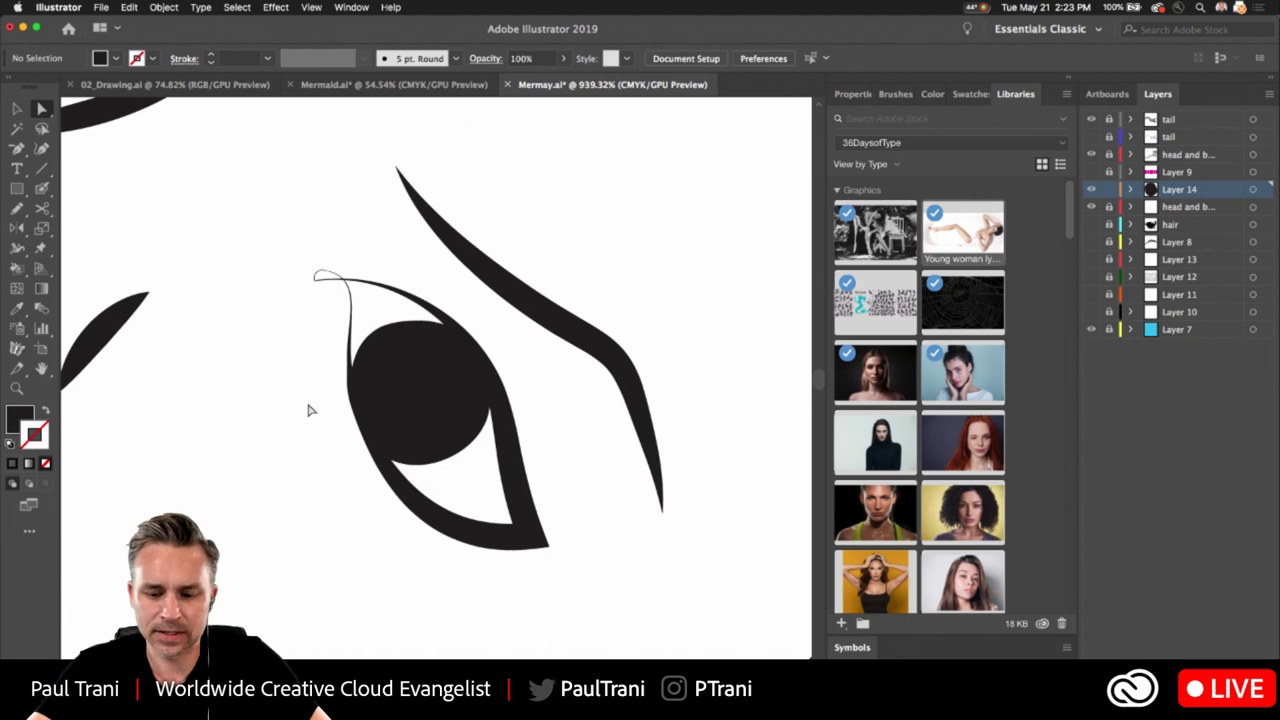
Add a new layer above Layer 14 and paint a black Blob Brush pupil in the upper eye with a smaller brush
click(41, 188)
key(shift+x)
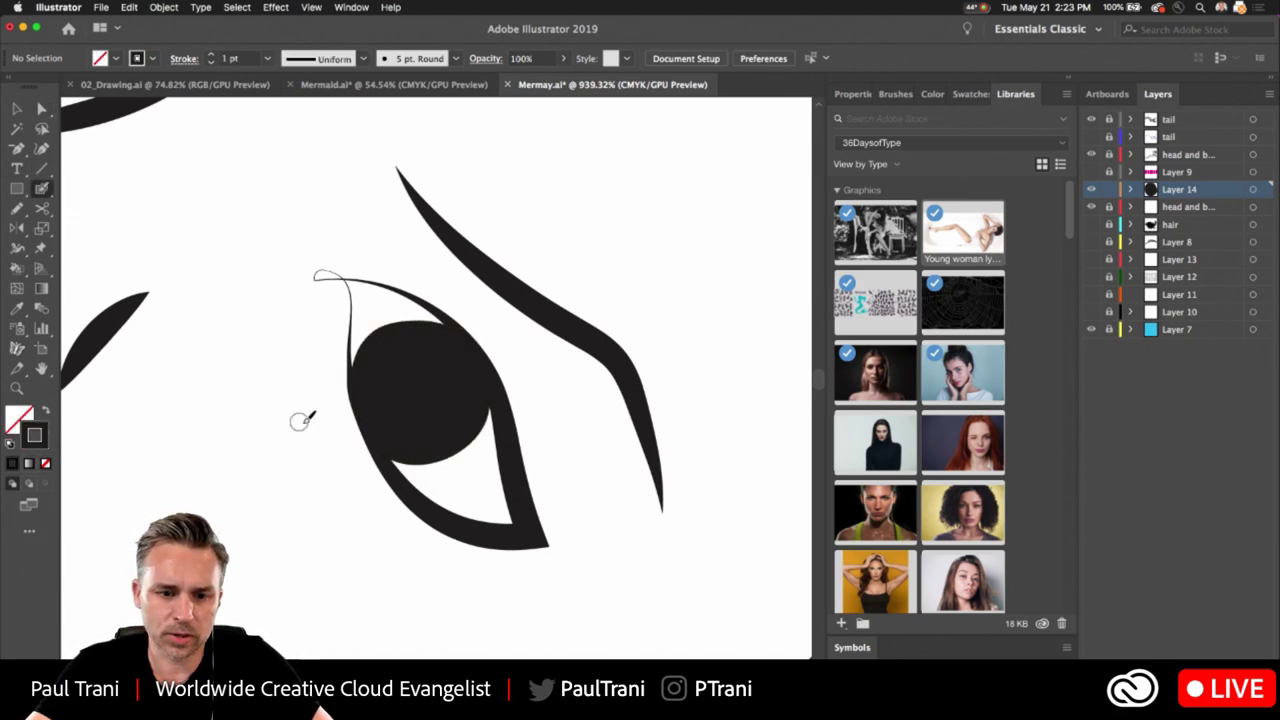
key(bracketleft)
key(bracketleft)
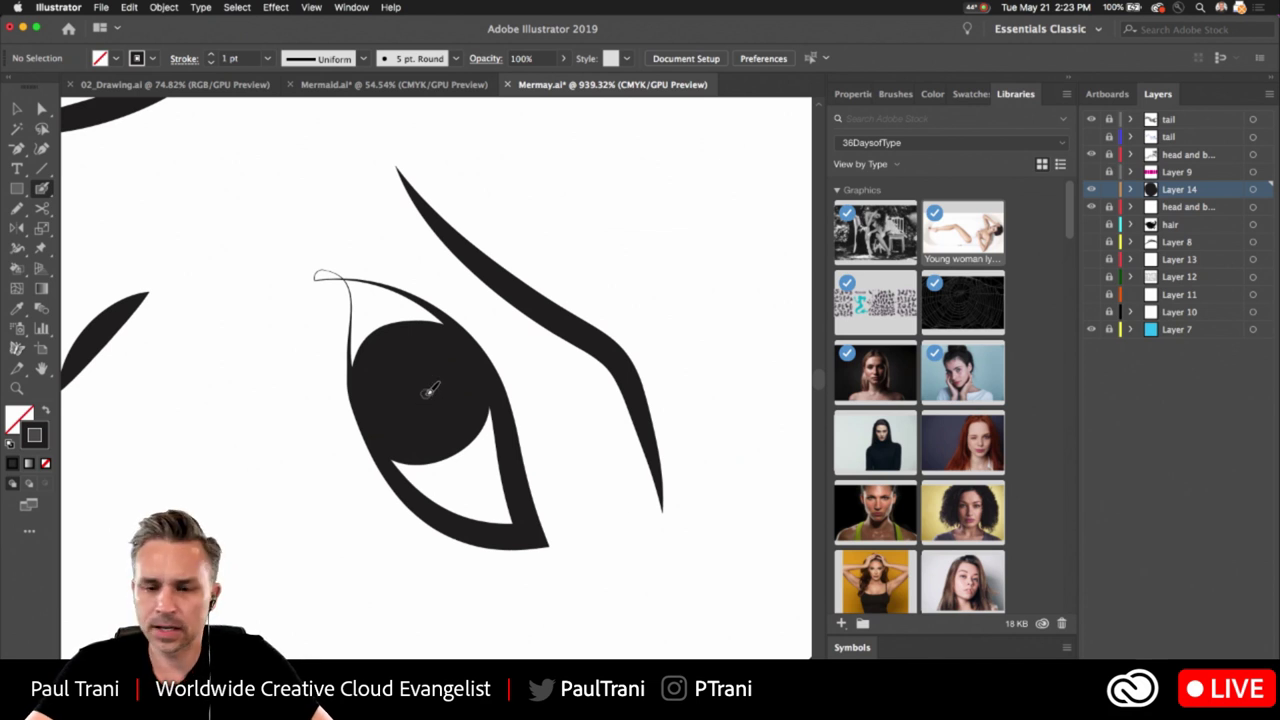
key(bracketright)
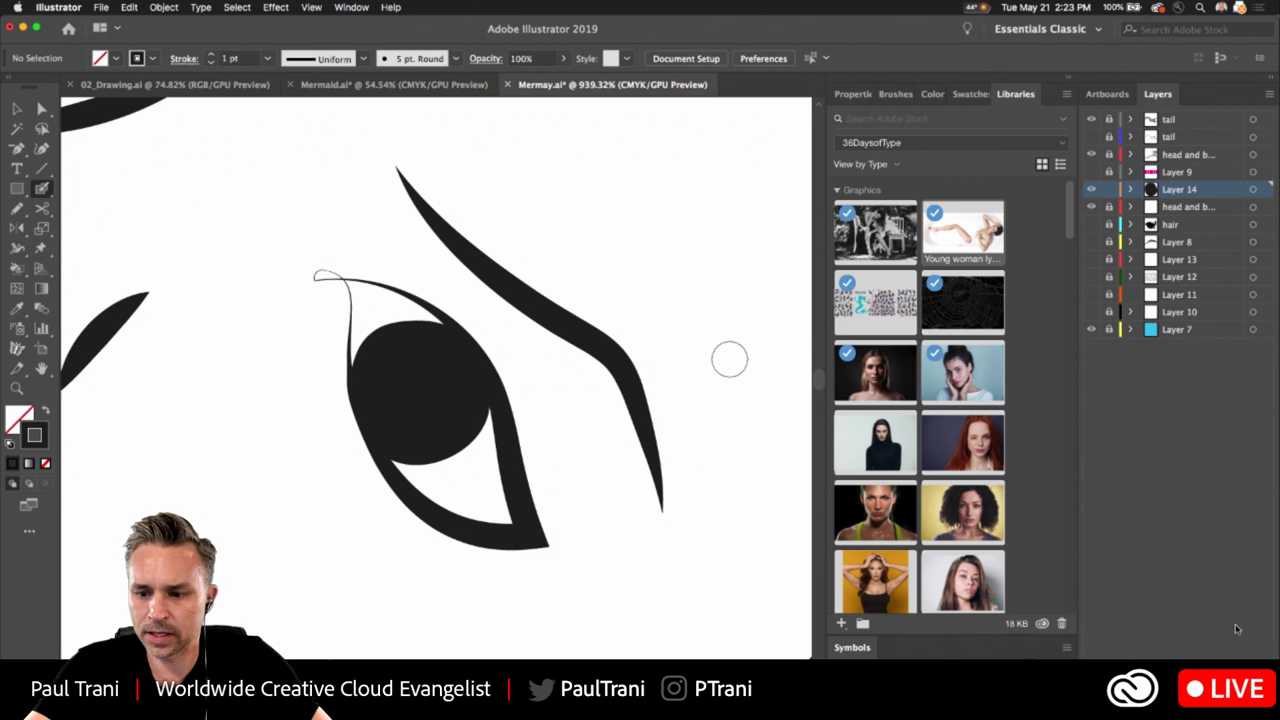
key(super+l)
drag(266, 238, 382, 393)
scroll(309, 271, right, 3)
scroll(309, 271, down, 2)
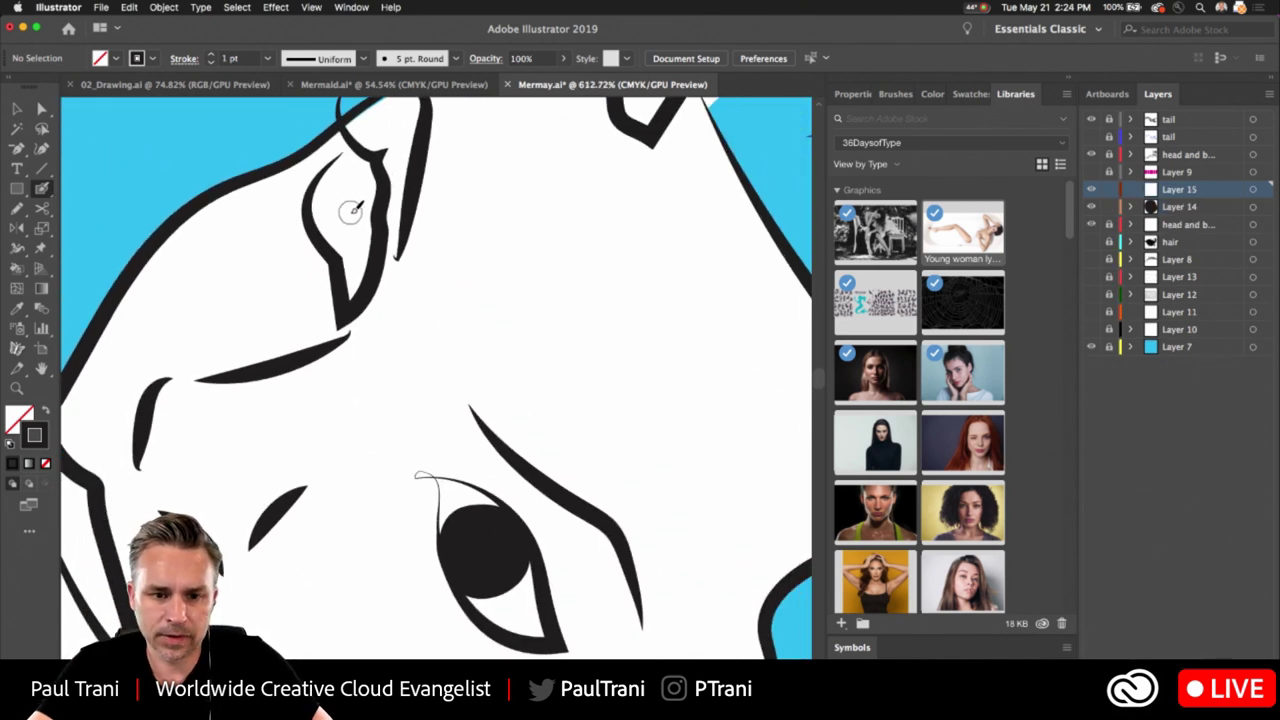
mouse_move(357, 201)
mouse_down()
mouse_move(350, 232)
mouse_move(330, 222)
mouse_move(353, 198)
mouse_move(326, 192)
mouse_move(356, 183)
mouse_up()
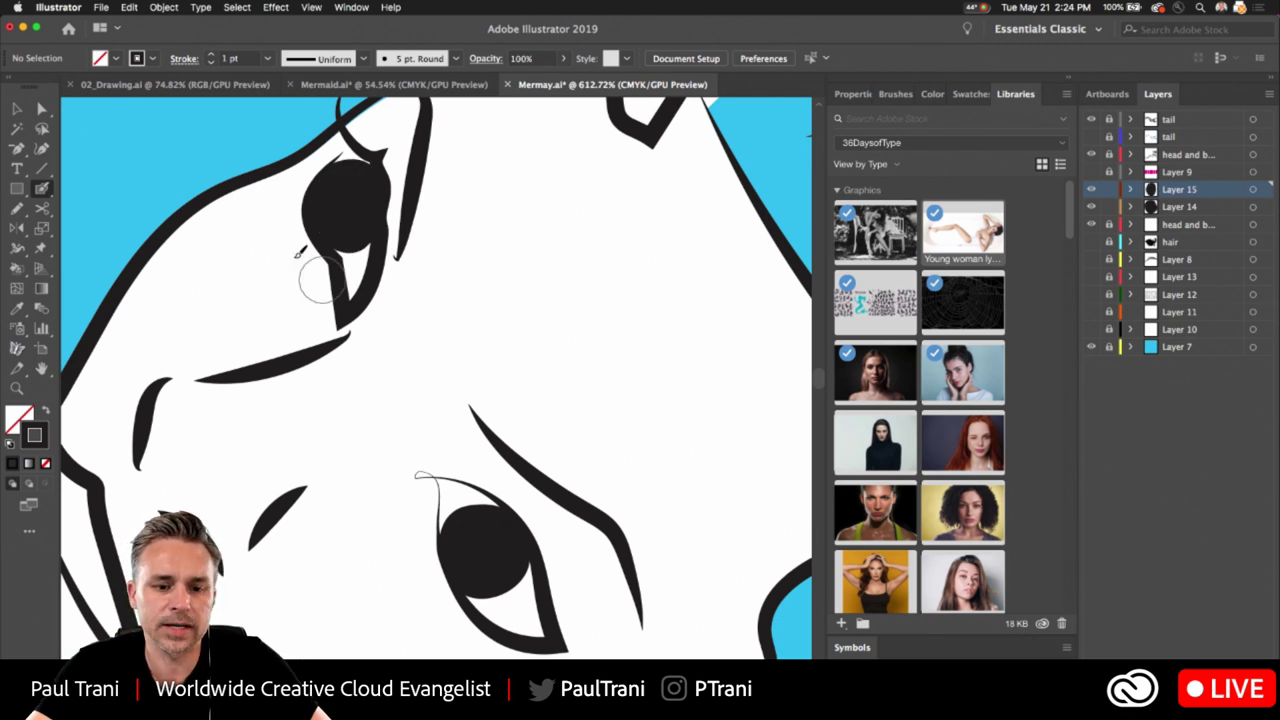
Add a new layer above the pupils and paint round white highlights in both eyes with the Blob Brush
key(super+l)
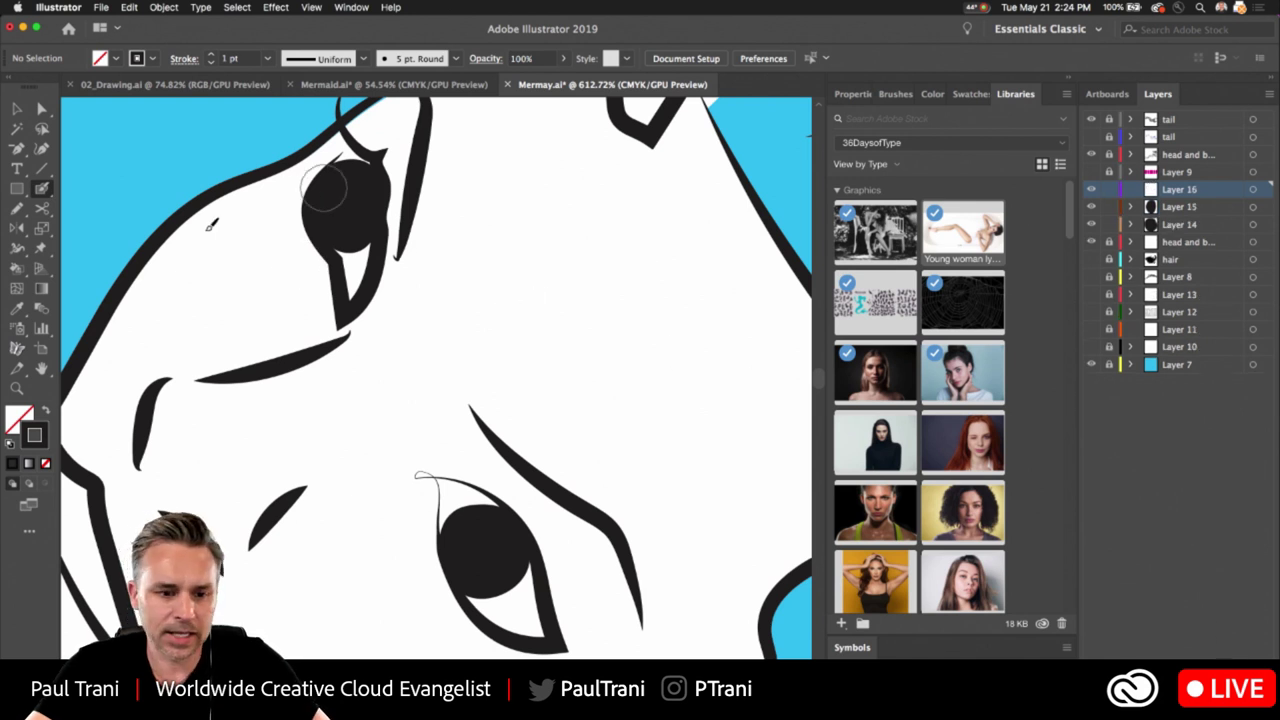
click(966, 94)
click(871, 149)
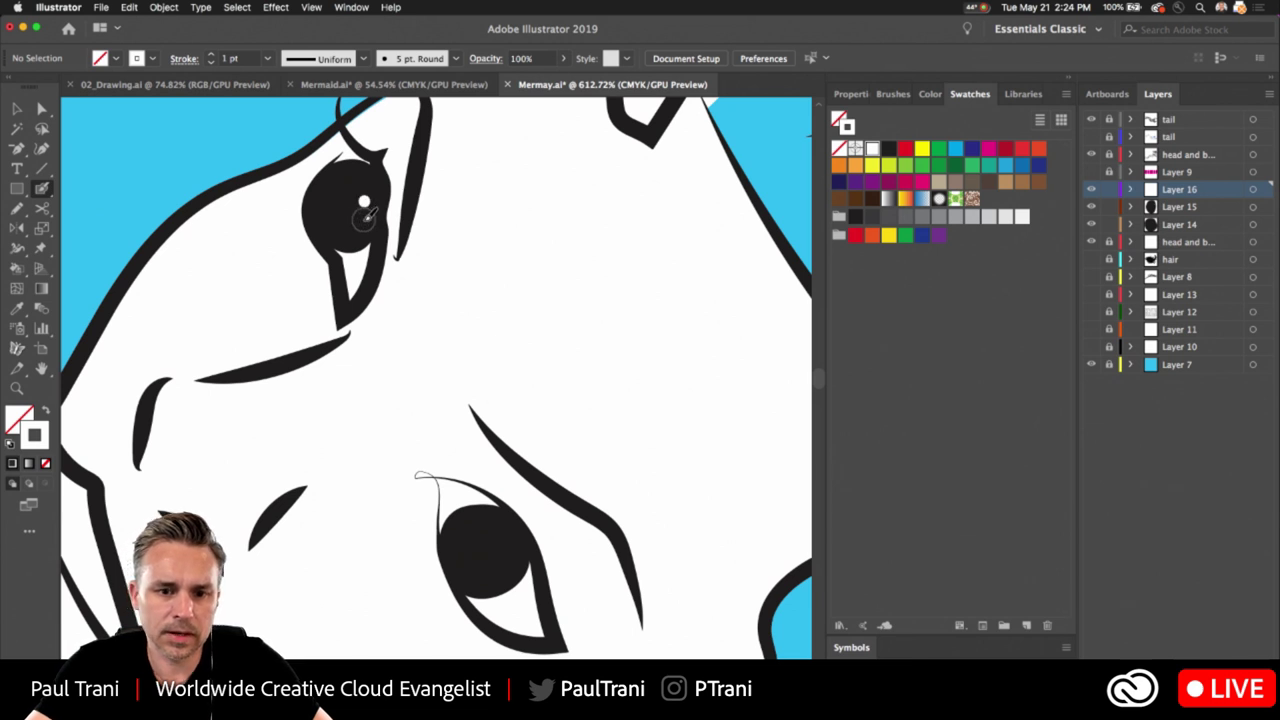
drag(368, 214, 363, 221)
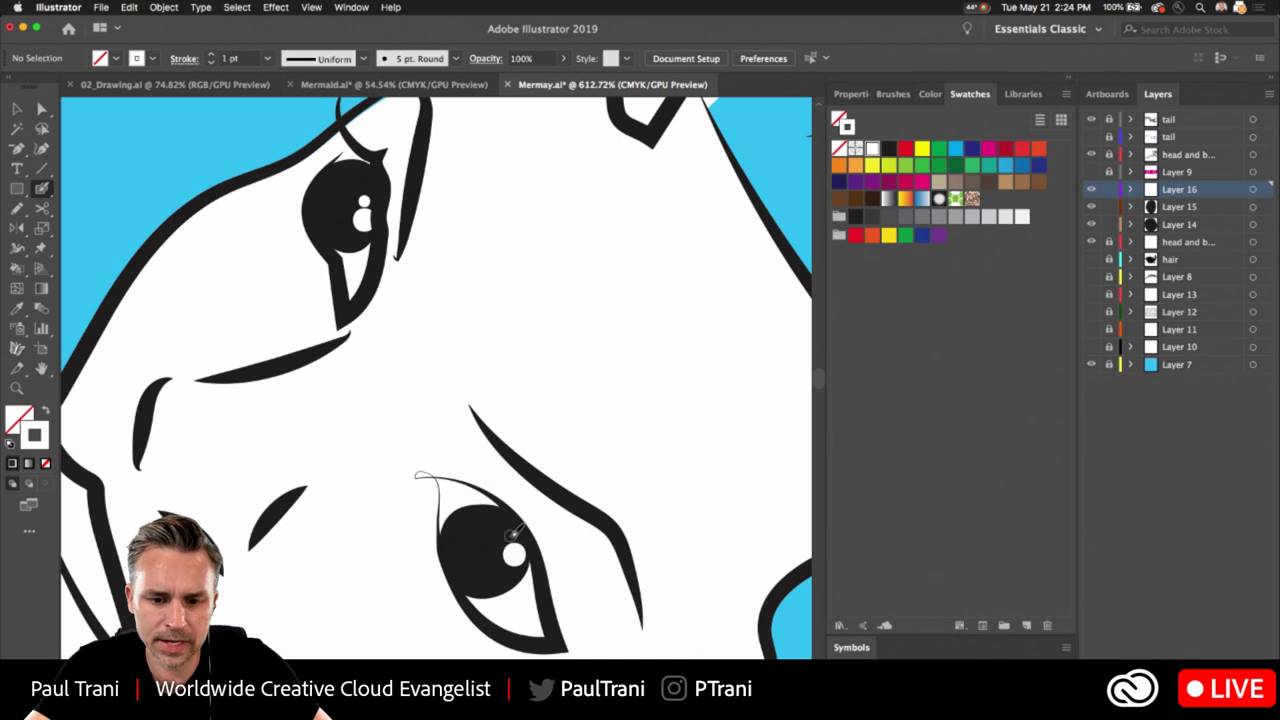
Make Layer 15 active for touching up the upper eye's pupil
drag(389, 396, 337, 337)
scroll(470, 220, up, 5)
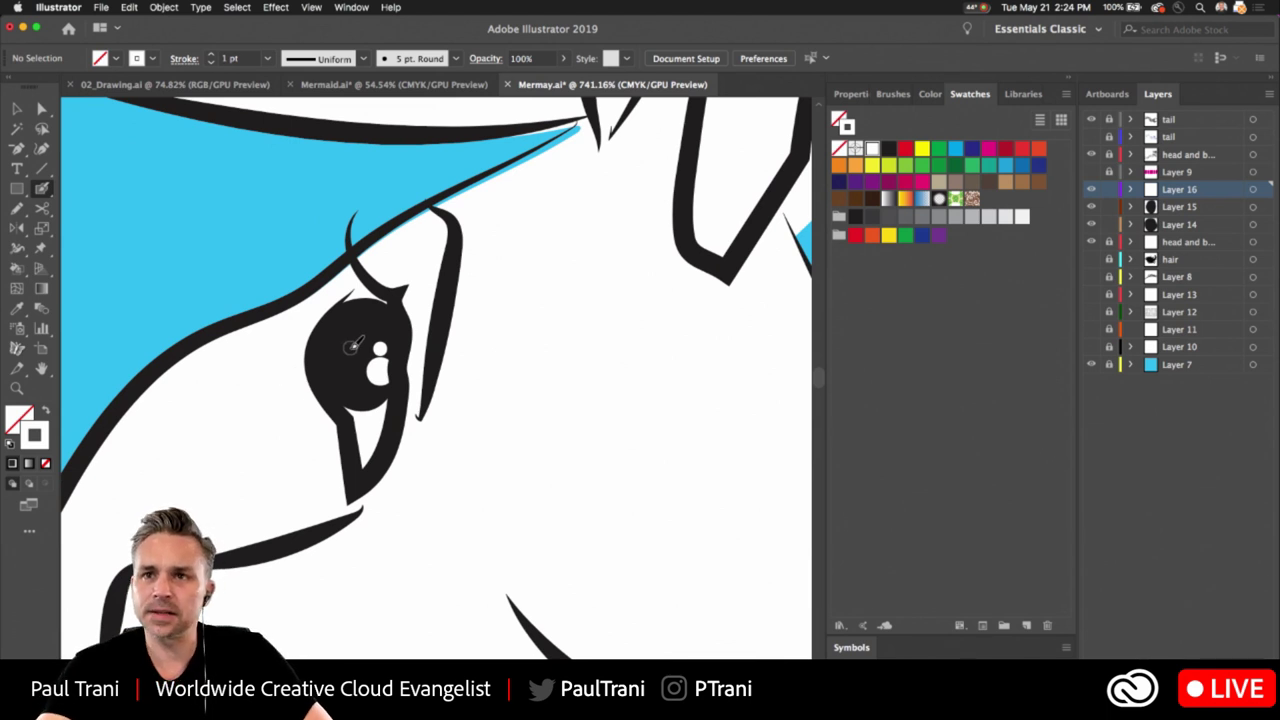
scroll(352, 345, up, 3)
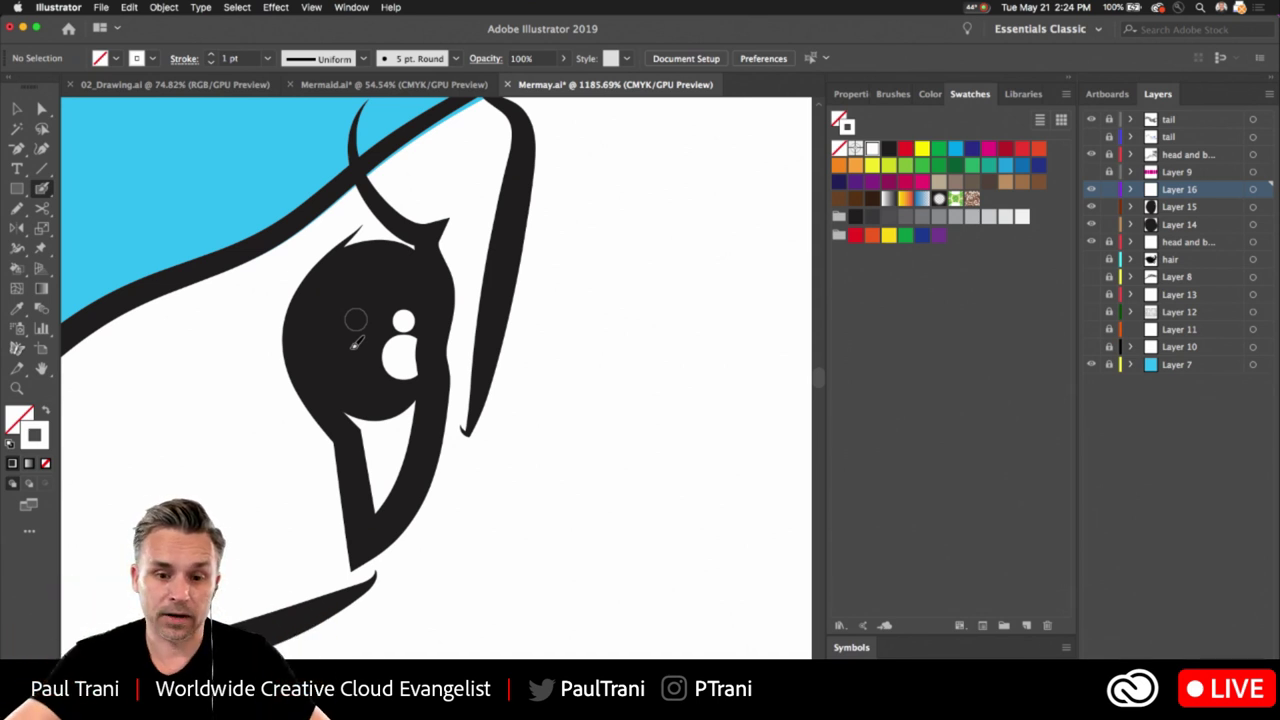
click(1170, 207)
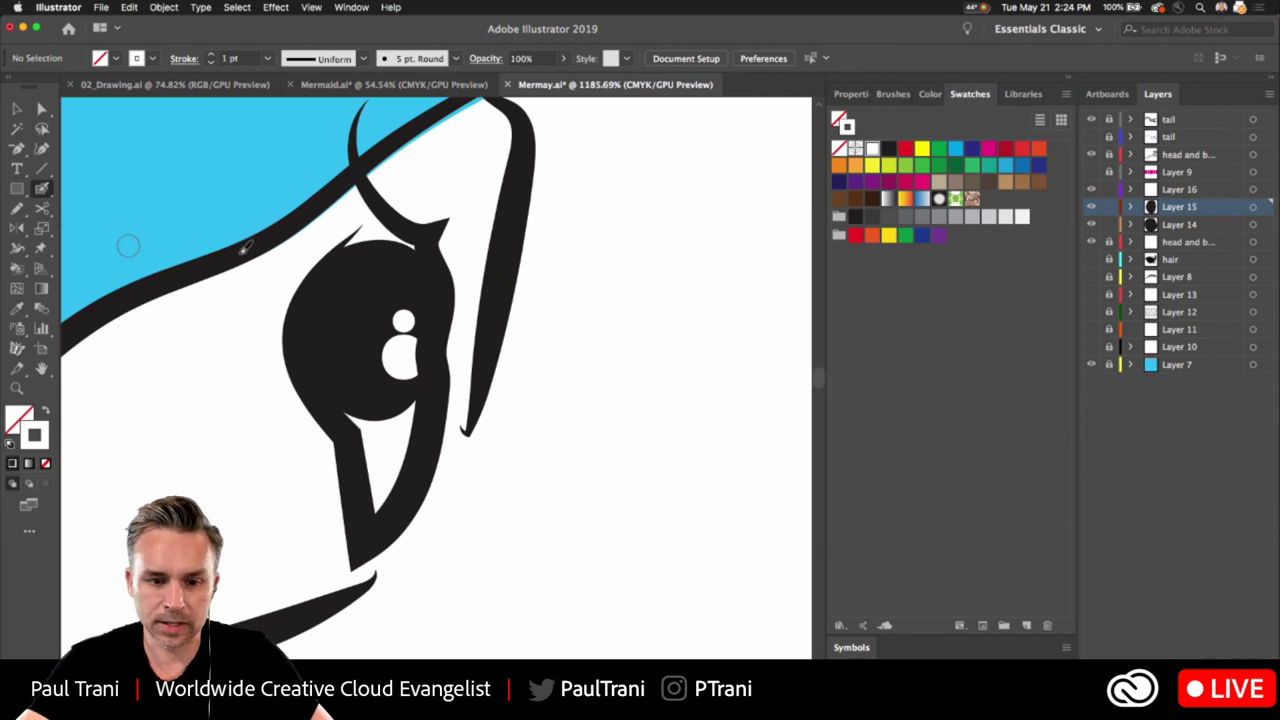
Try to extend the upper eye's pupil along its top edge with the Blob Brush, and undo the white stroke
click(42, 190)
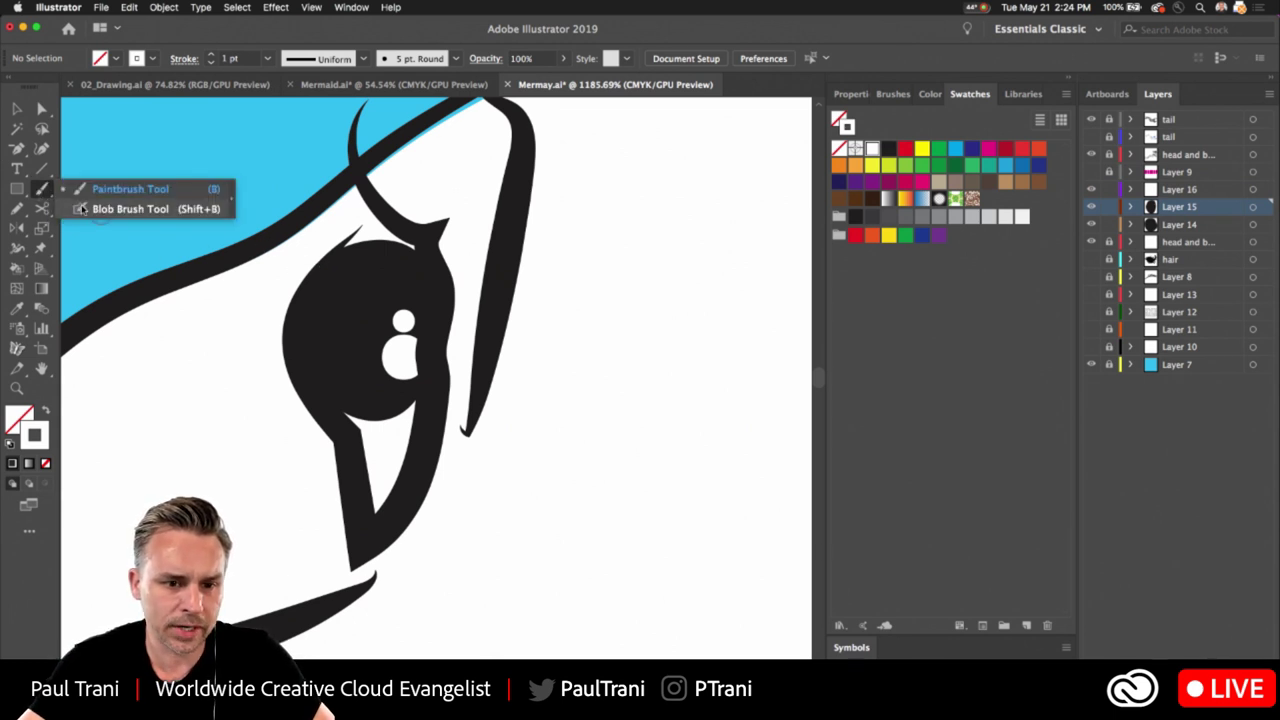
click(84, 208)
mouse_move(345, 257)
mouse_down()
mouse_move(391, 243)
mouse_move(405, 253)
mouse_up()
key(z)
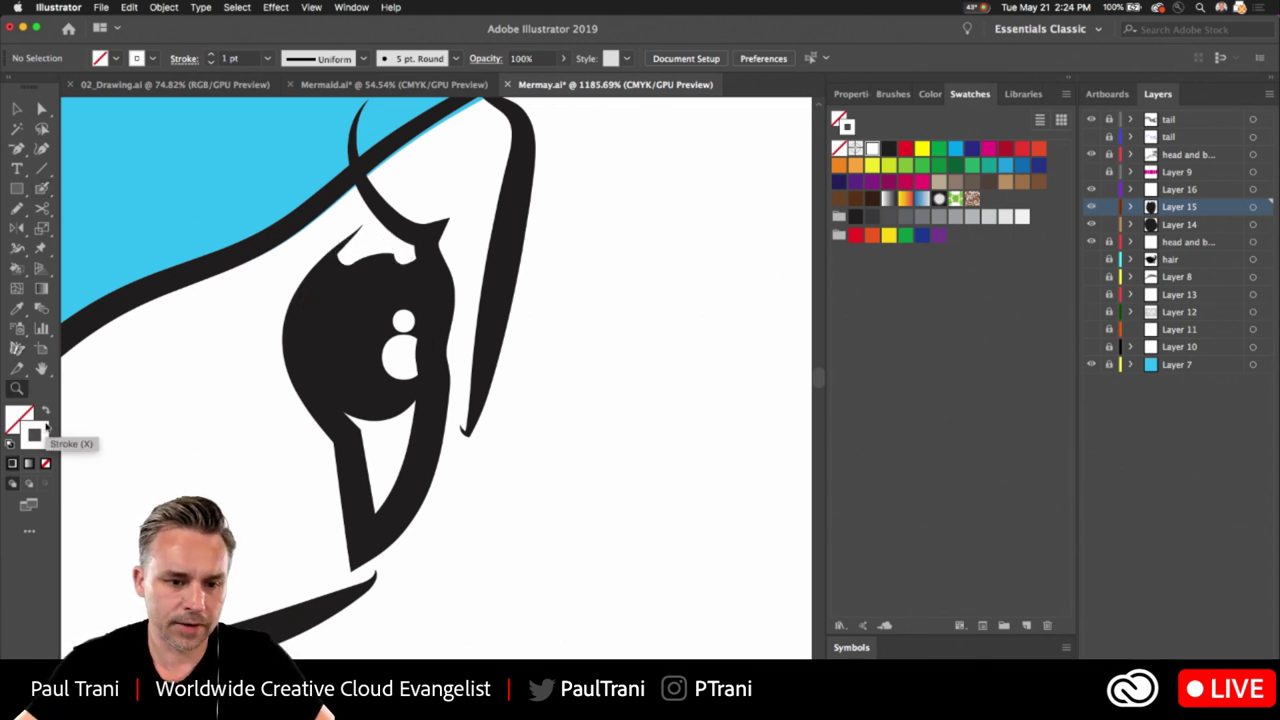
key(super+z)
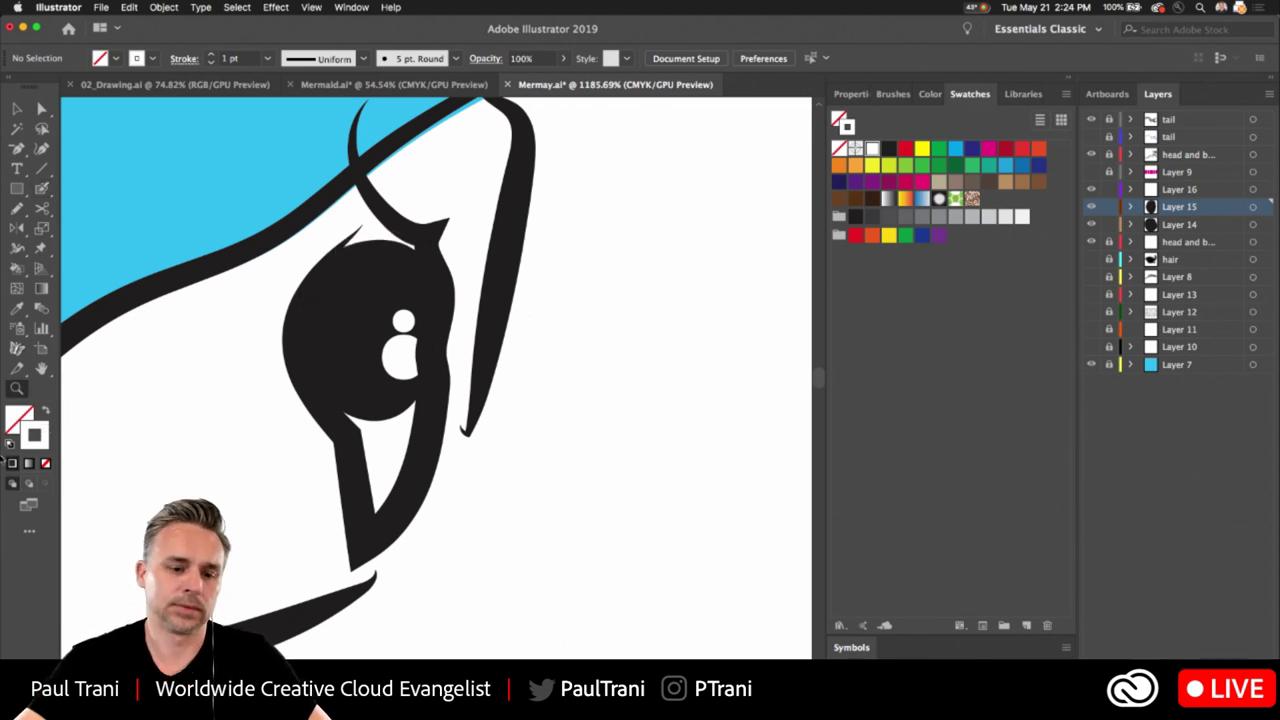
Set the stroke colour to black and extend the upper eye's pupil to the lash line and lower lid with the Blob Brush
click(888, 151)
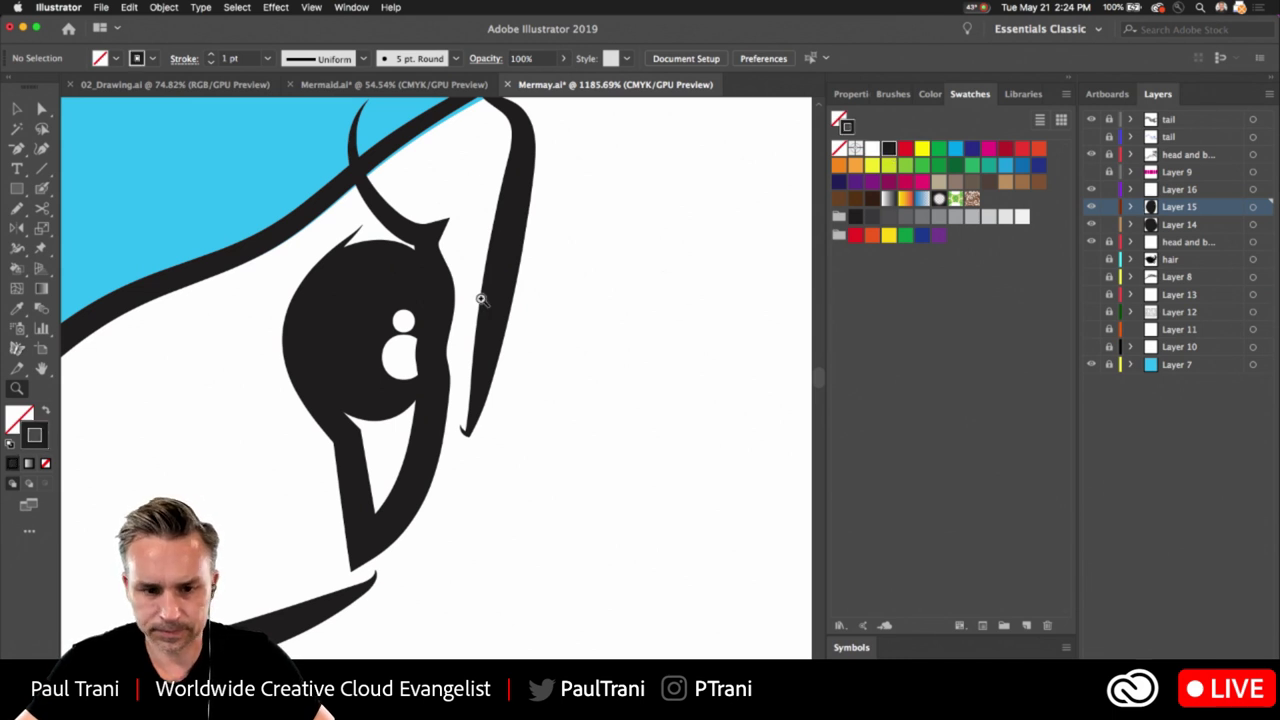
key(shift+b)
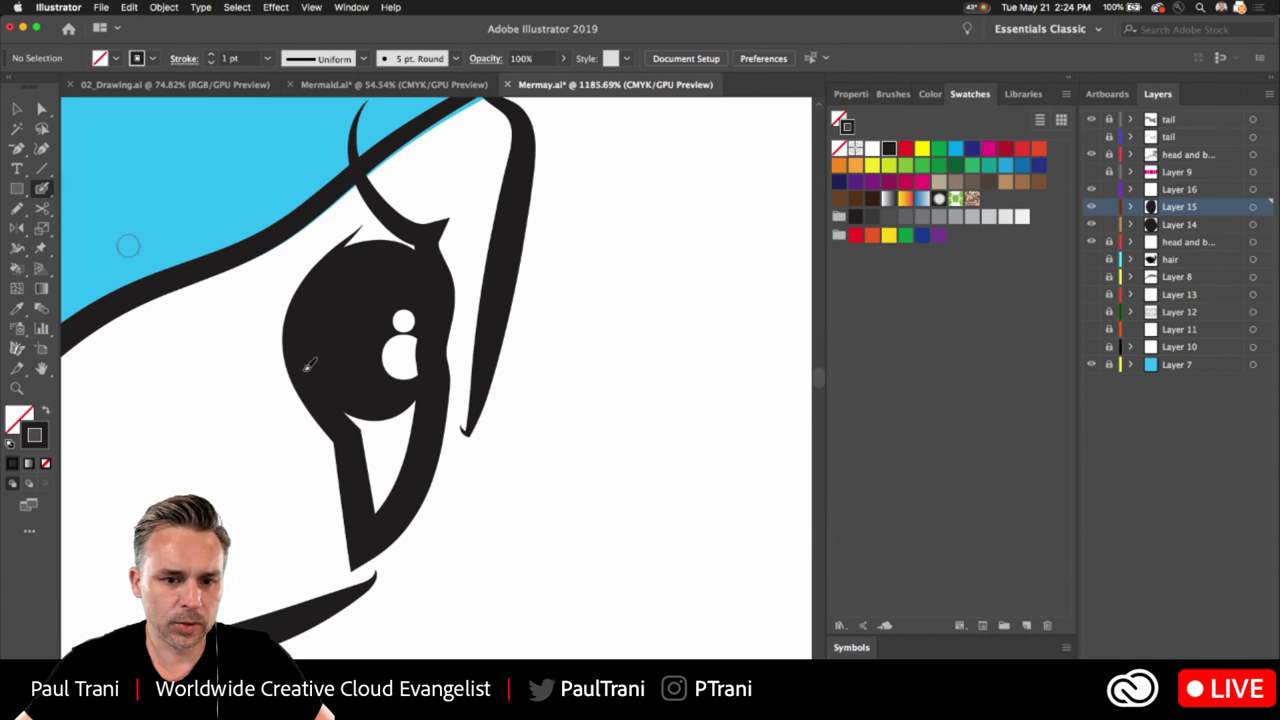
drag(366, 252, 405, 244)
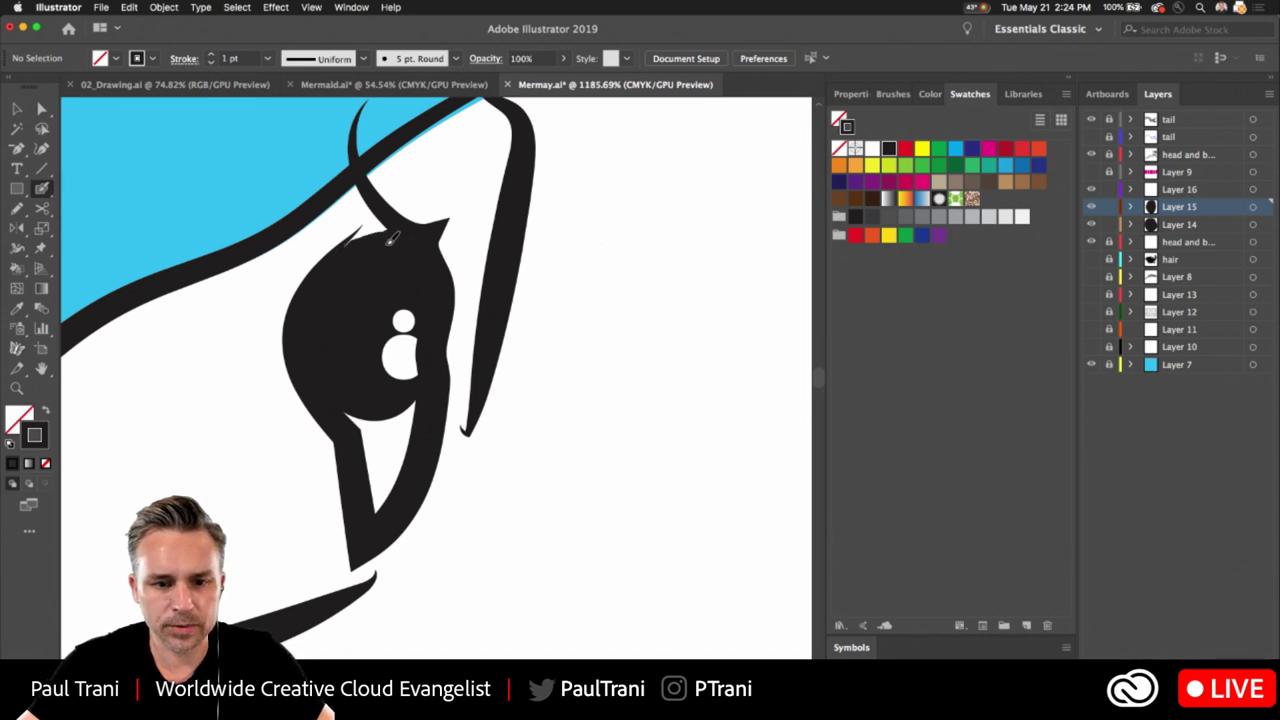
mouse_move(350, 410)
mouse_down()
mouse_move(412, 394)
mouse_move(356, 418)
mouse_up()
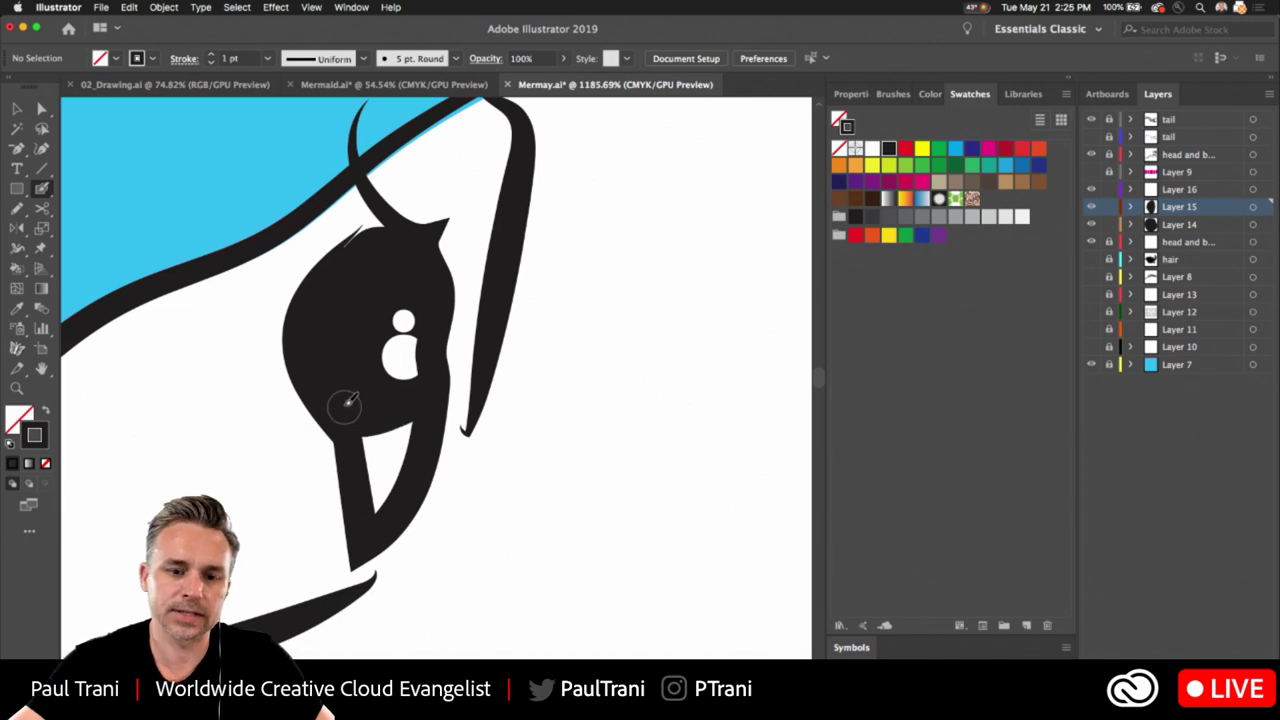
Show the hair layer and the lower tail layer so the full mermaid artwork is displayed
scroll(348, 403, down, 8)
scroll(431, 357, down, 4)
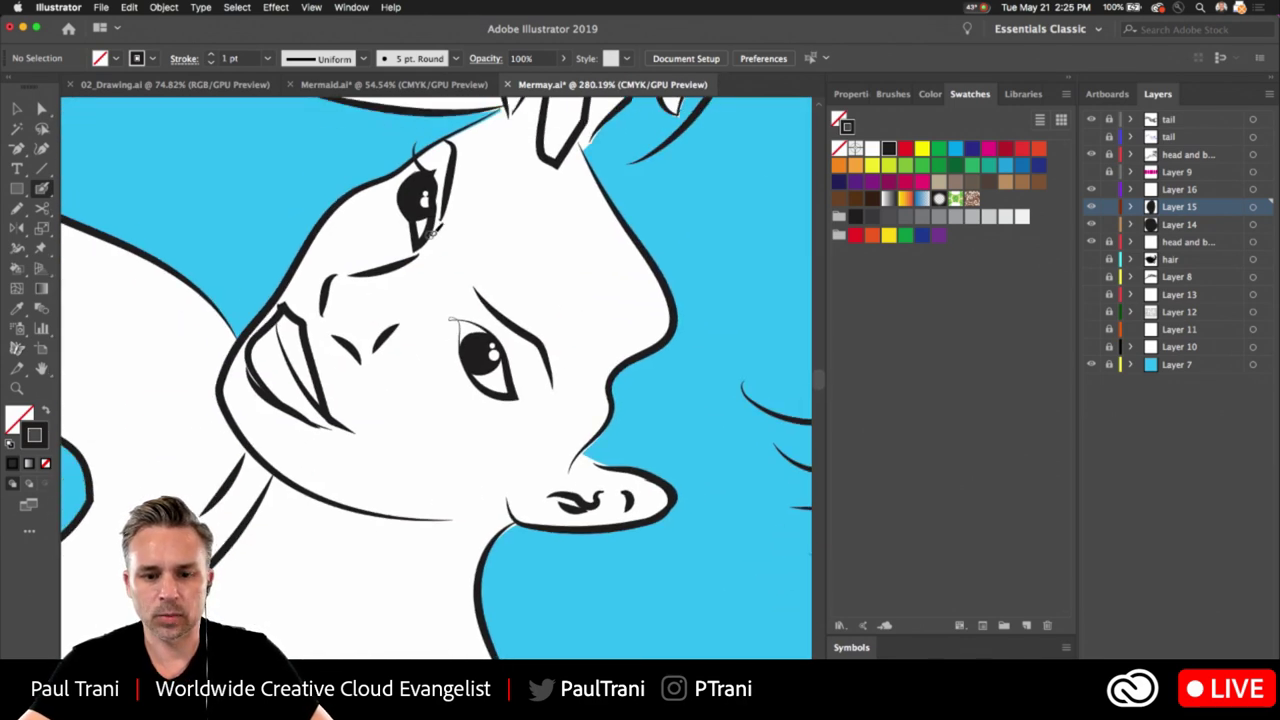
scroll(340, 295, down, 8)
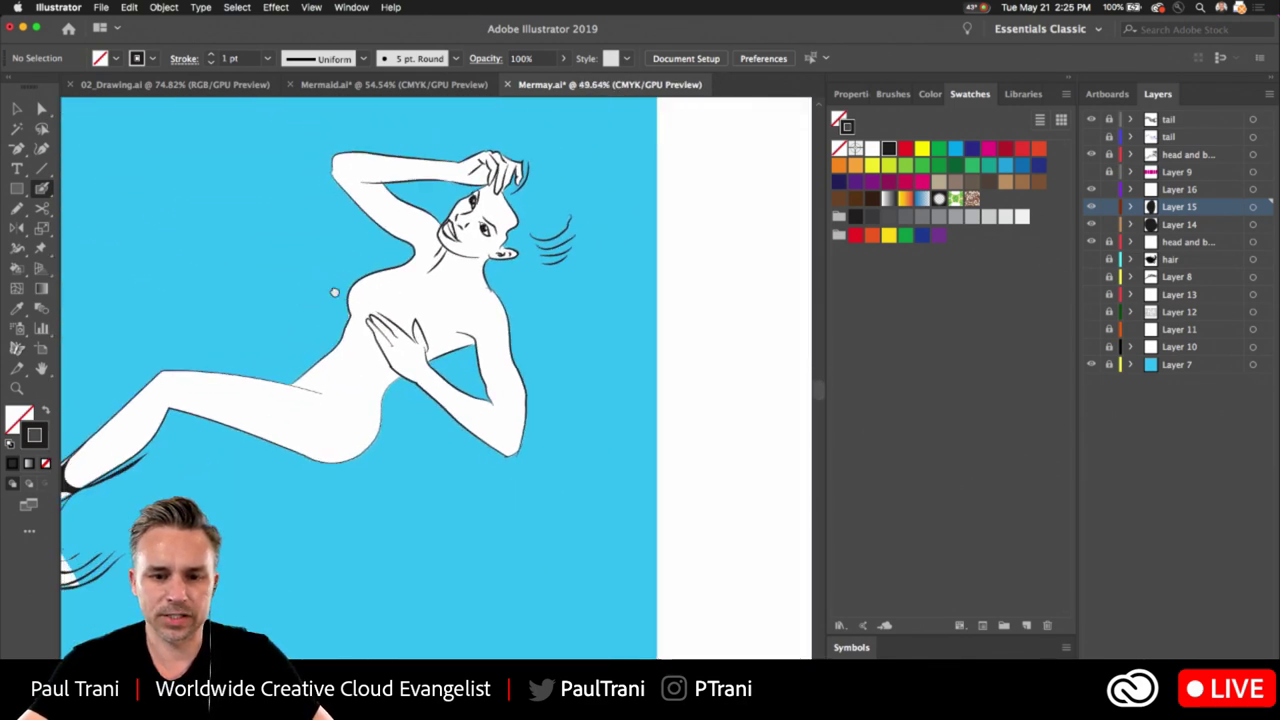
drag(335, 292, 560, 295)
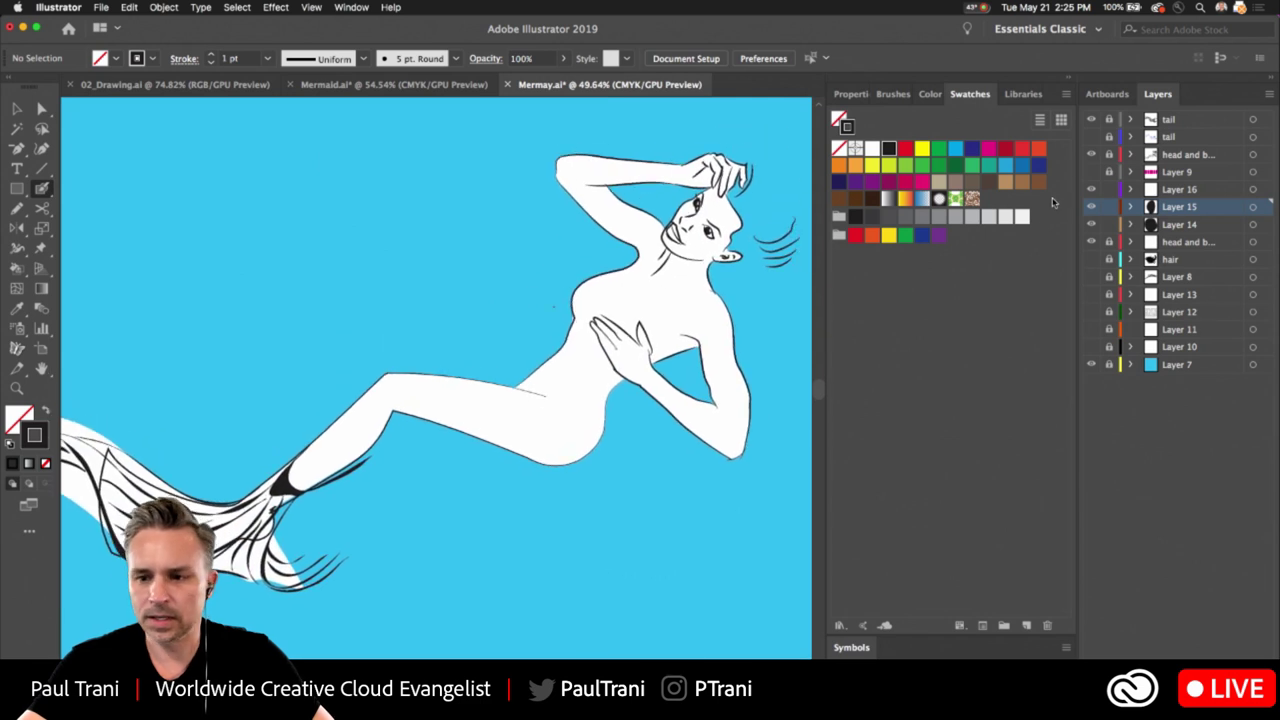
click(1091, 259)
click(1170, 259)
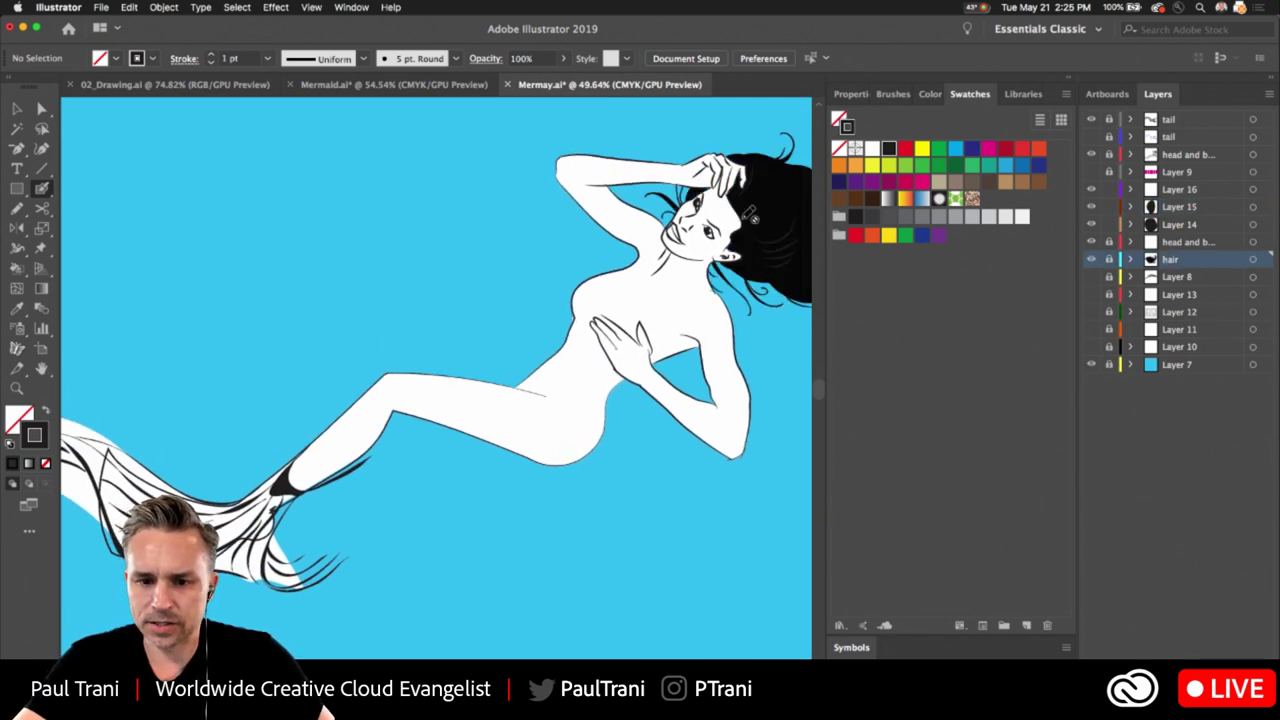
click(1091, 137)
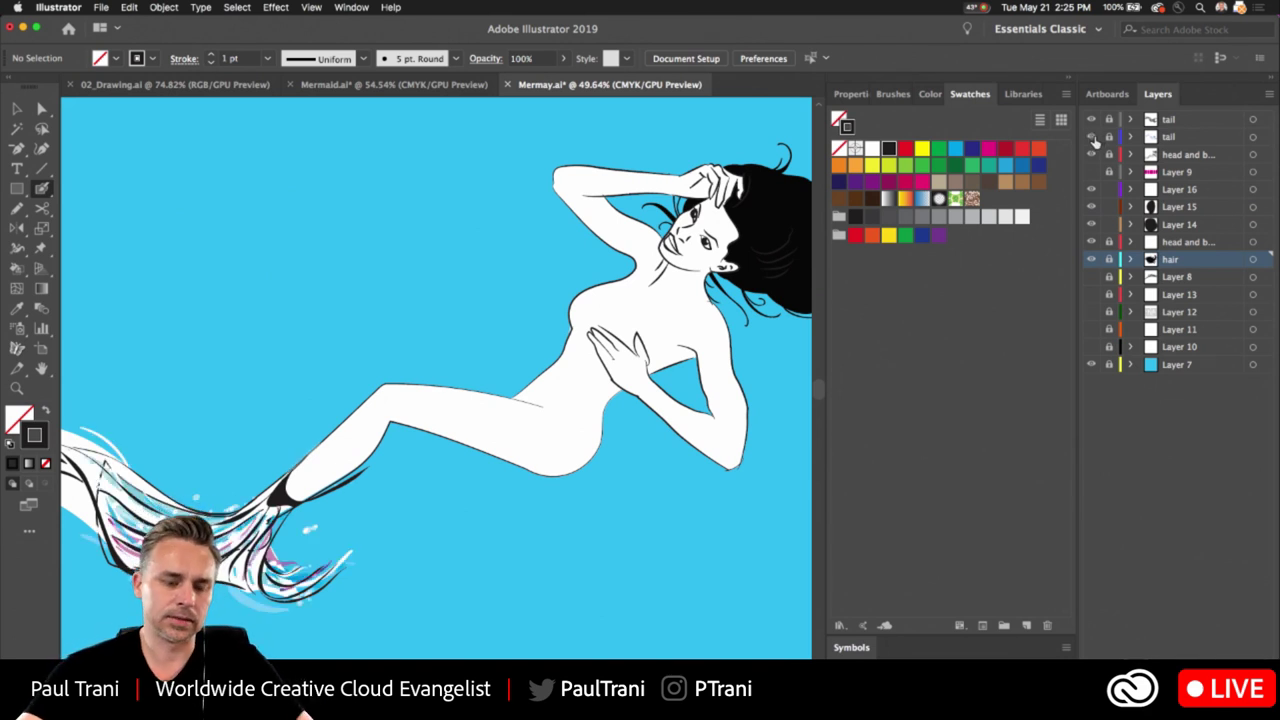
Add two new layers above the lower tail layer and create the point text MERMAY left of the mermaid's torso
click(1170, 138)
key(super+l)
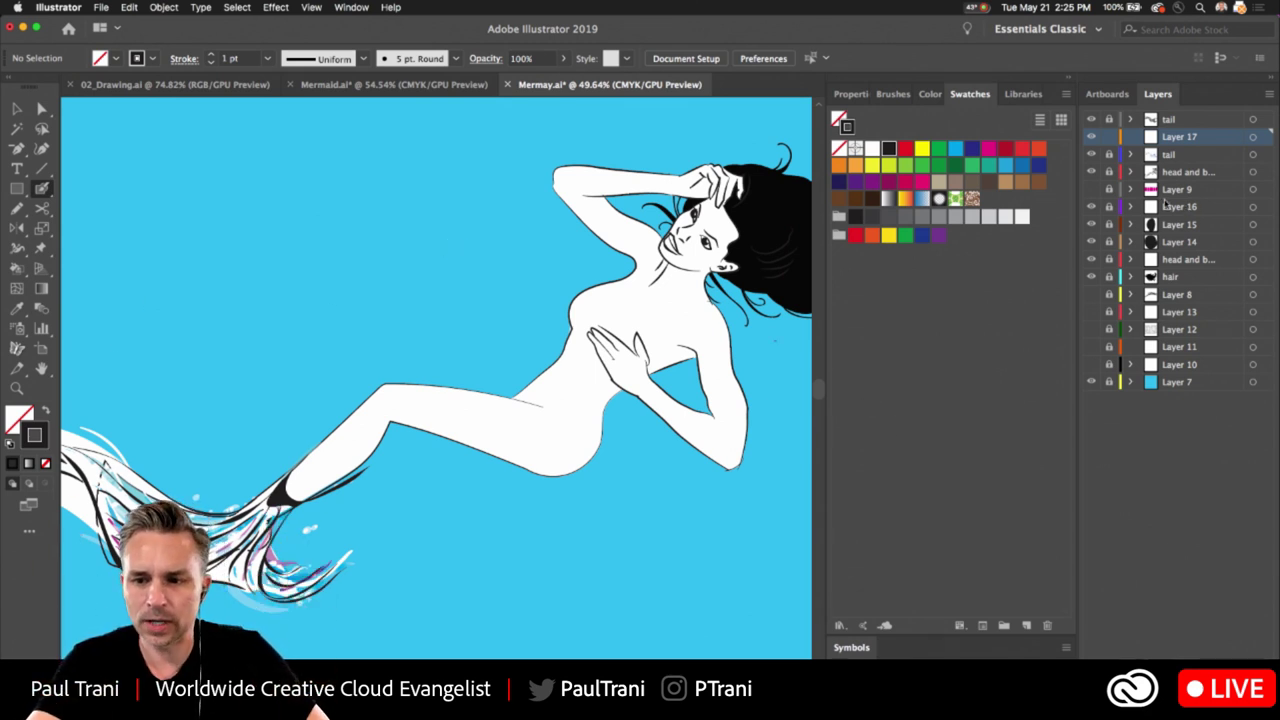
key(super+l)
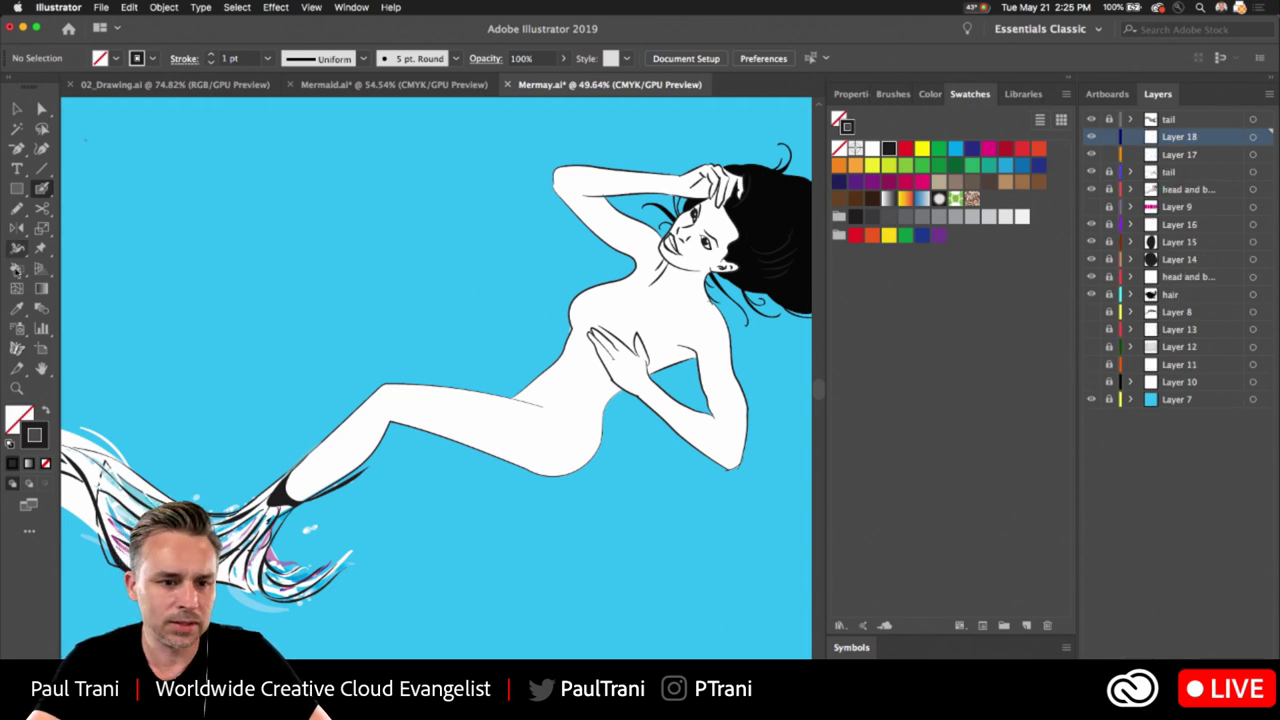
key(t)
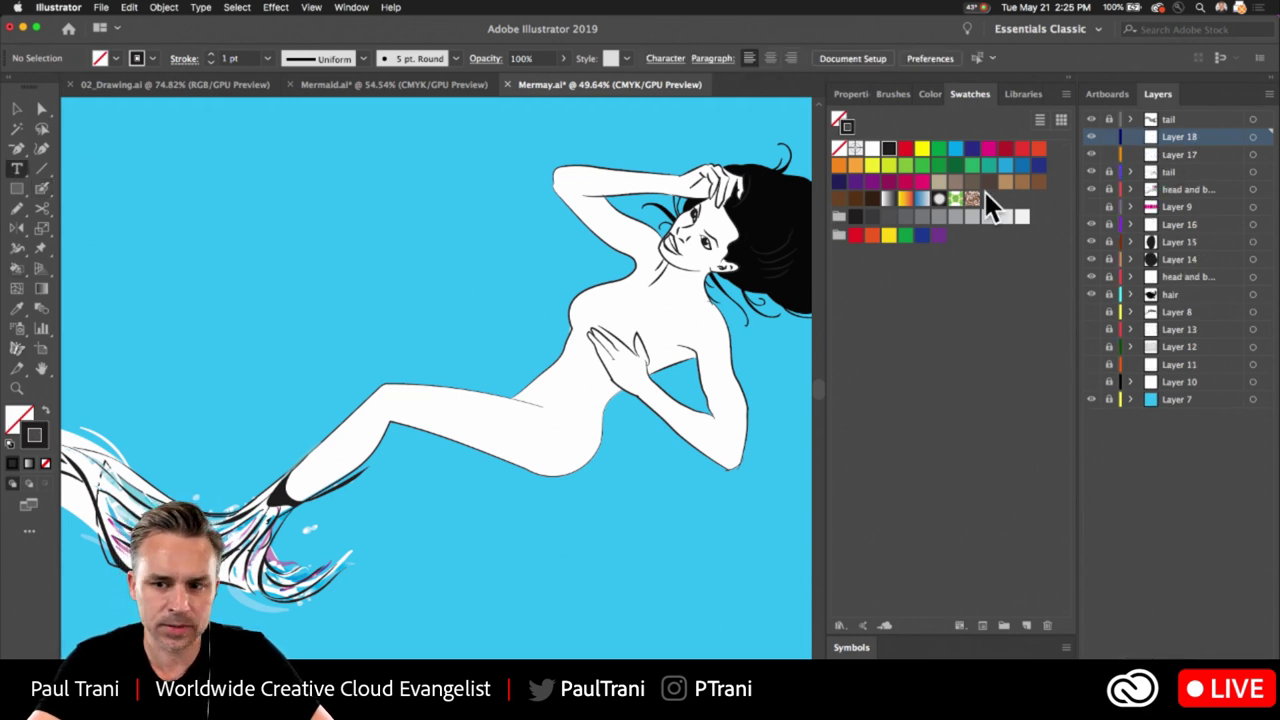
click(988, 150)
click(228, 330)
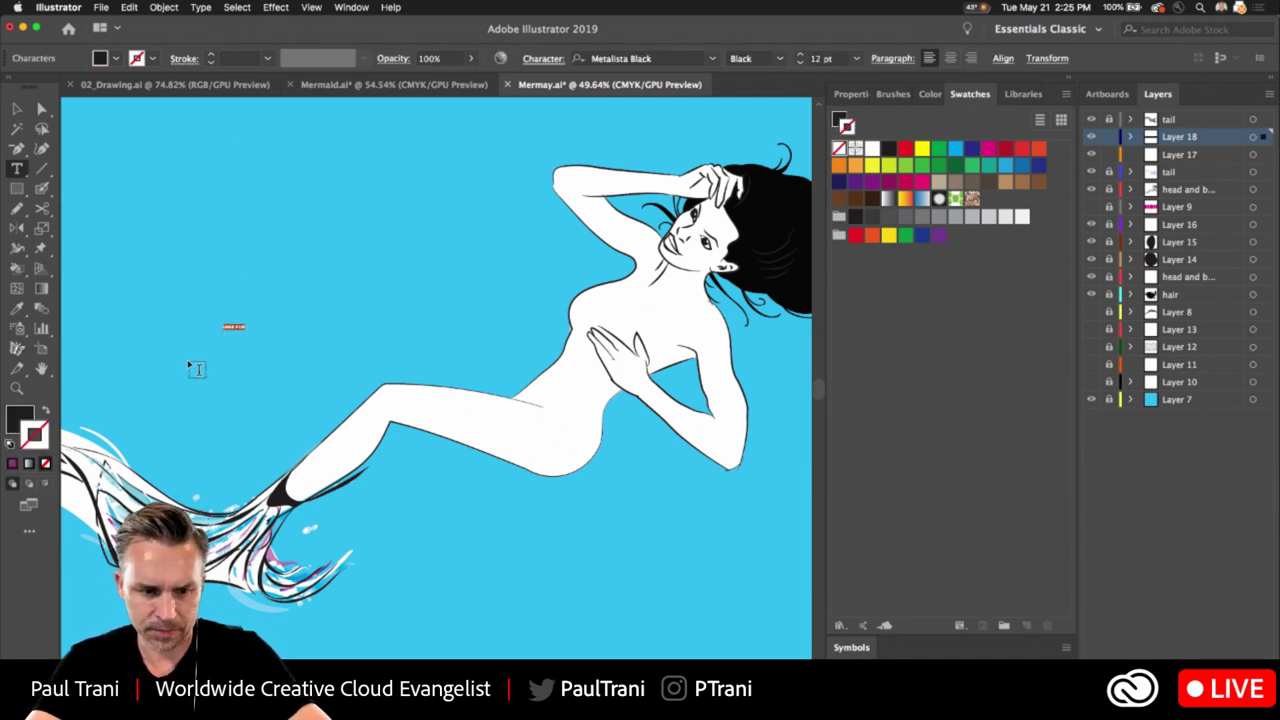
key(BackSpace)
text(MERMAY)
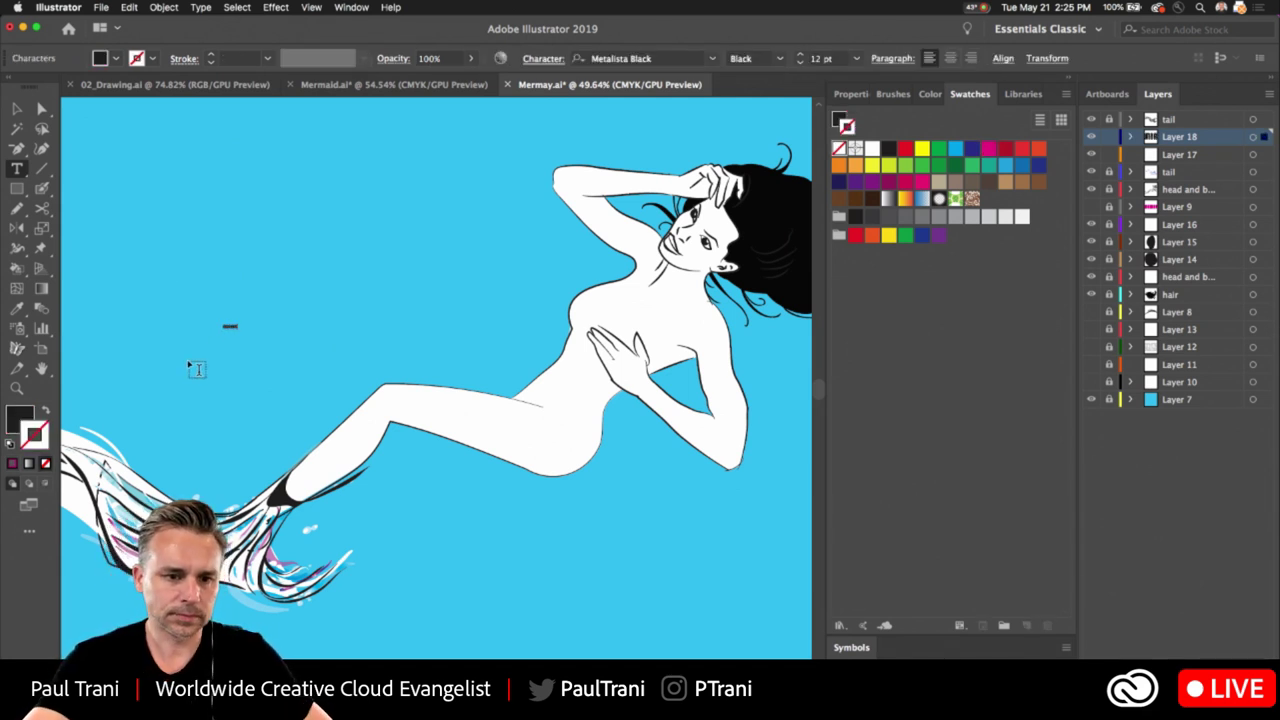
Scale the MERMAY text up to about 367 pt and position it above the mermaid's legs
click(20, 110)
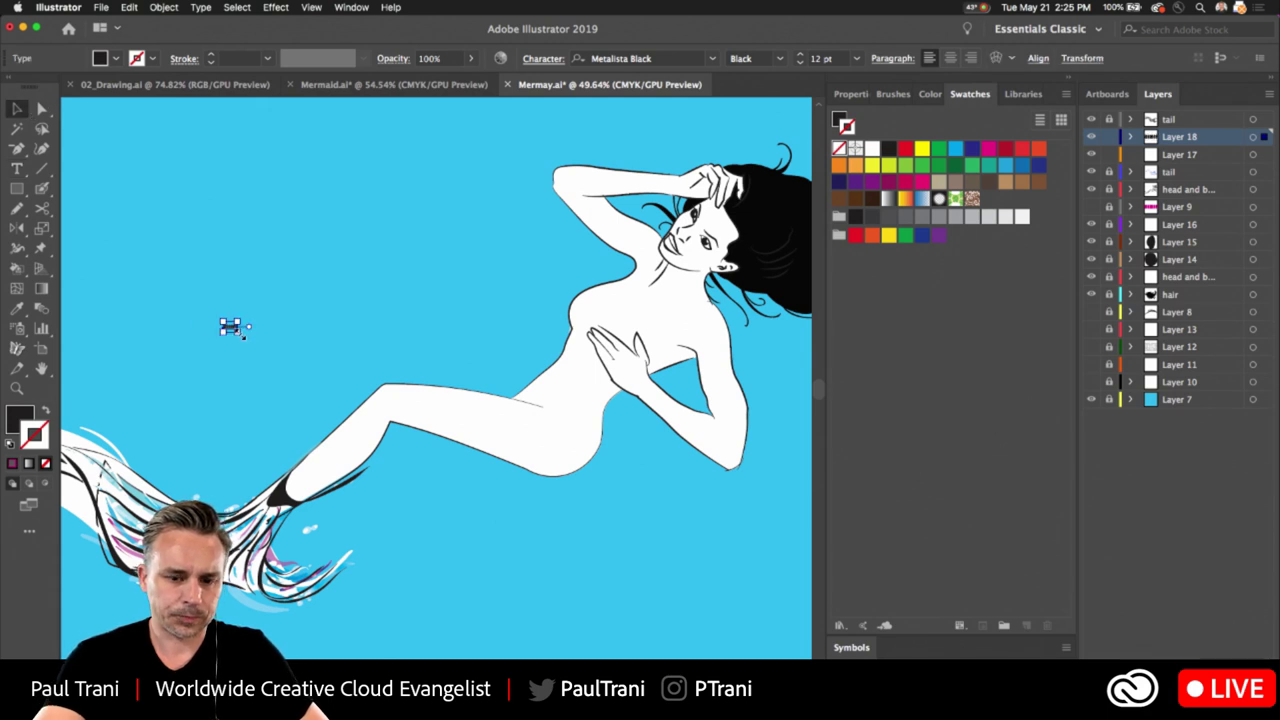
drag(239, 330, 654, 575)
scroll(414, 406, right, 3)
drag(289, 446, 296, 308)
drag(242, 243, 399, 262)
drag(372, 329, 263, 286)
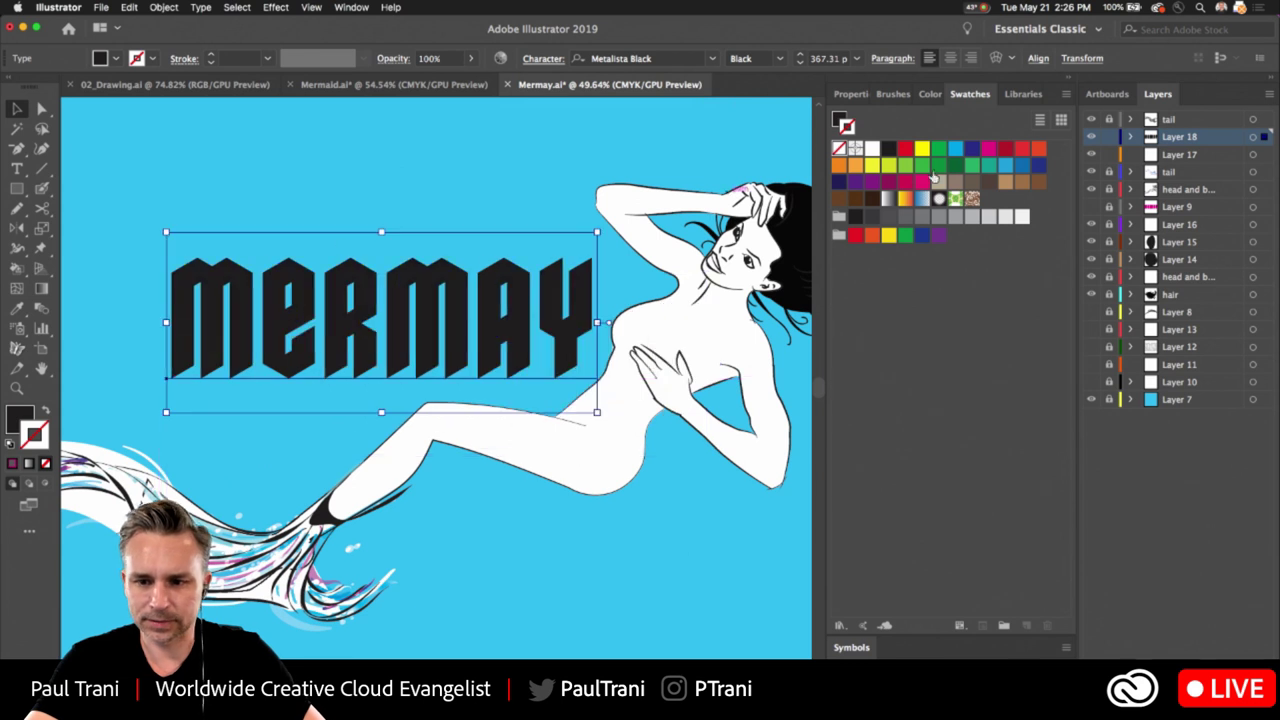
Fill the MERMAY text with magenta, remove its stroke and enlarge it to about 546 pt
click(988, 148)
click(45, 410)
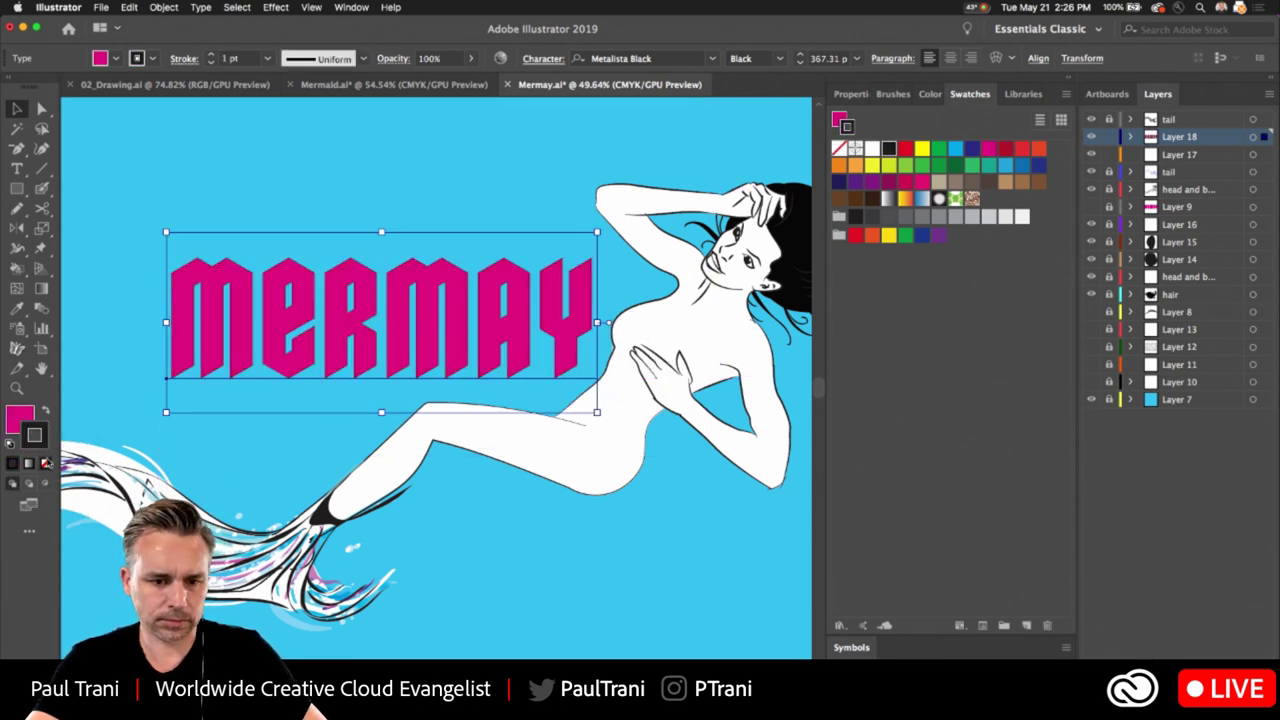
click(45, 463)
drag(597, 413, 805, 500)
Preview the Blackletter font alternatives on the selected MERMAY text
click(850, 93)
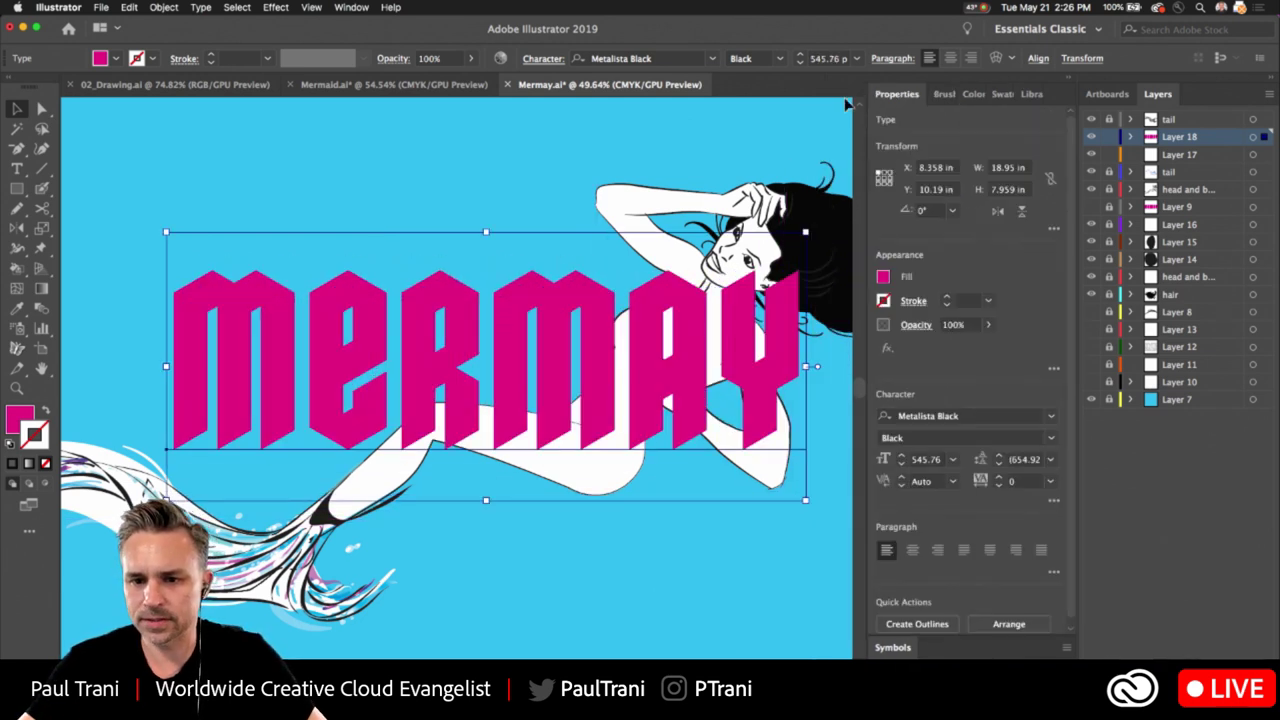
click(1043, 410)
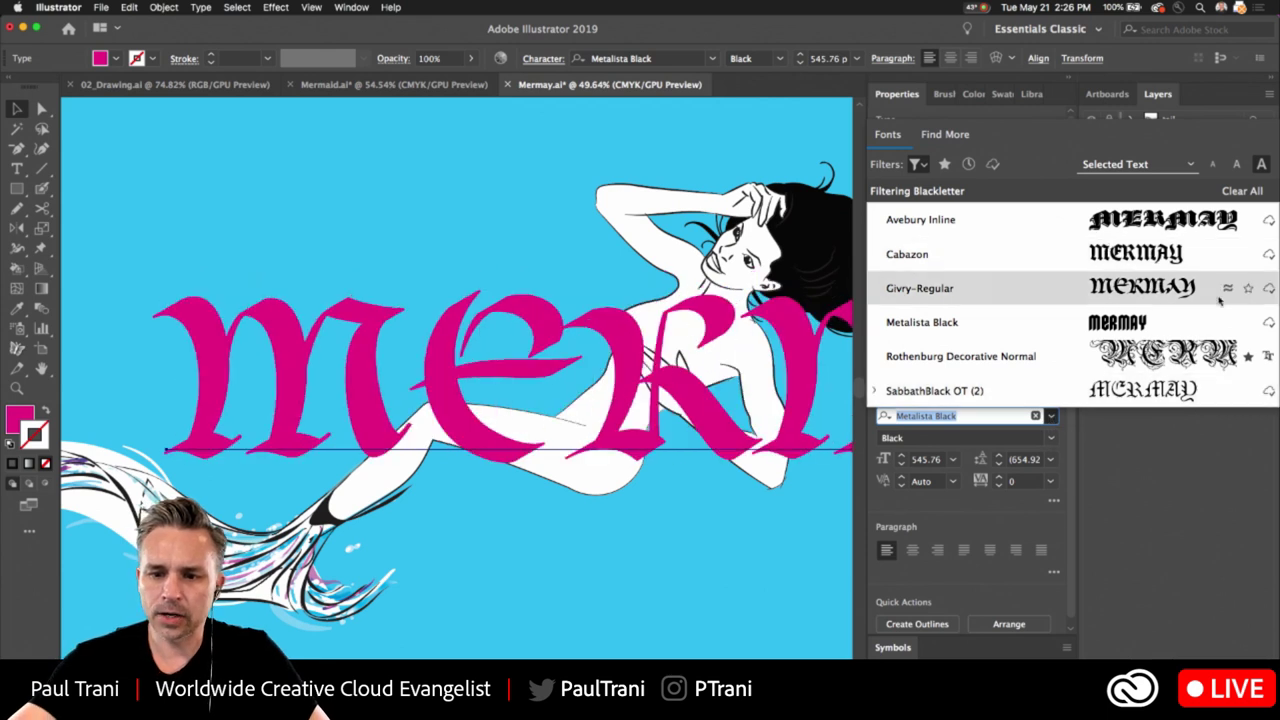
click(1163, 488)
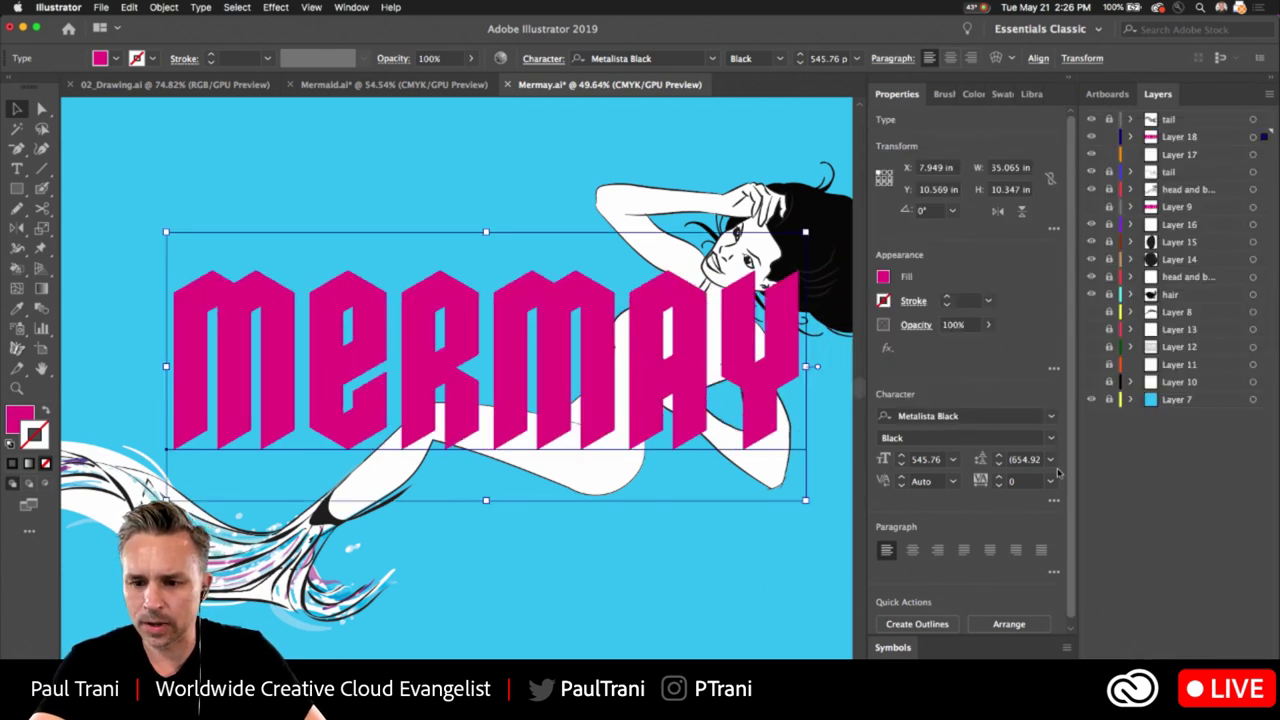
click(1050, 415)
click(1051, 416)
click(973, 415)
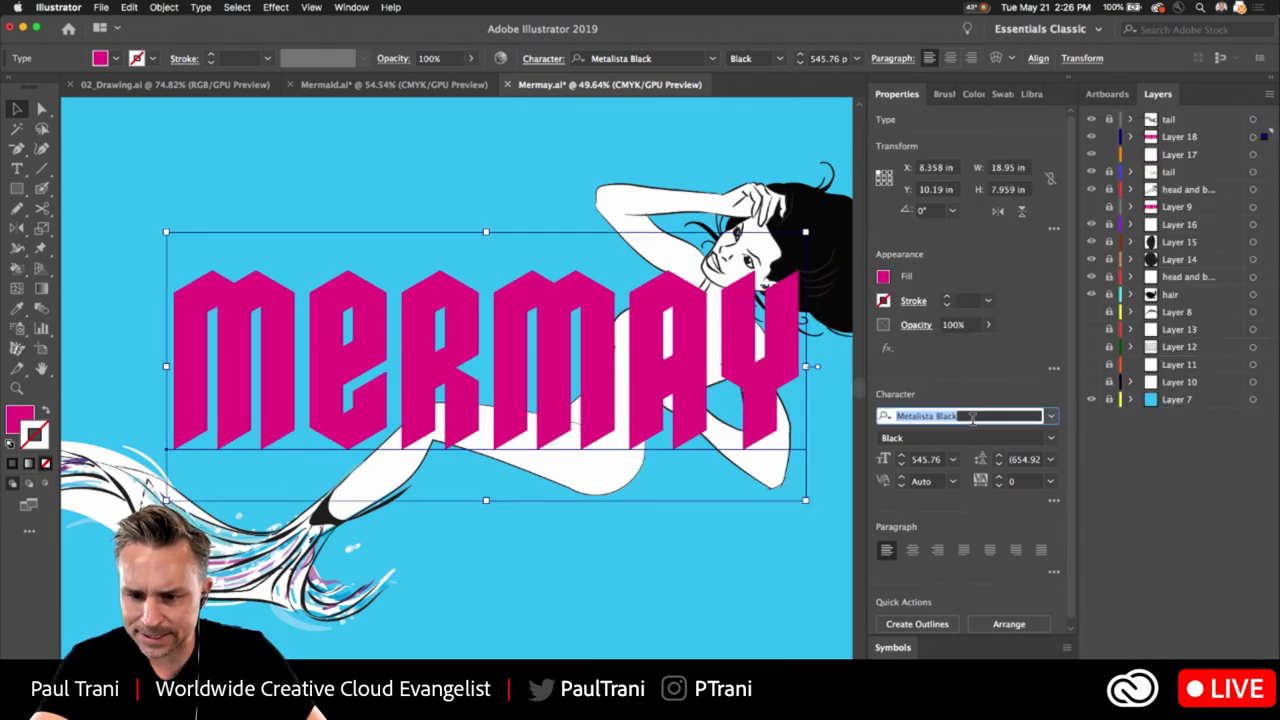
click(1051, 418)
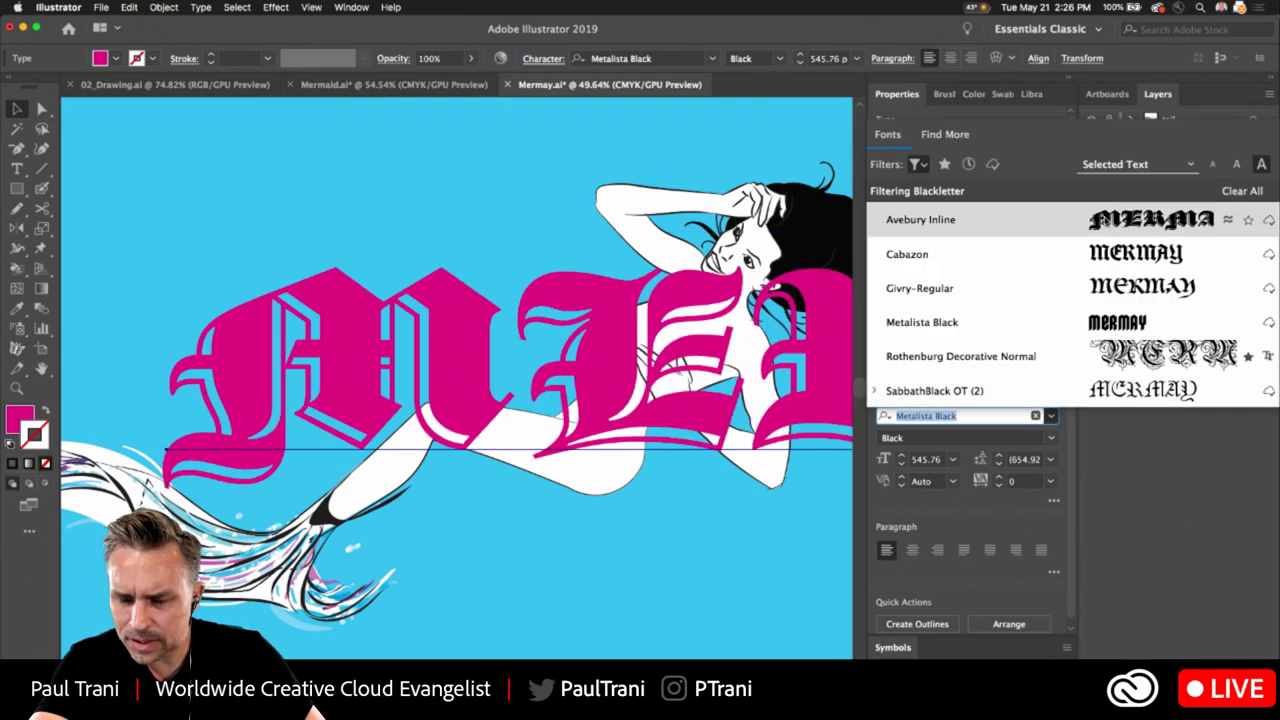
Clear the font filter, filter the fonts by Blackletter again and apply Metalista Black to the MERMAY text
click(1242, 191)
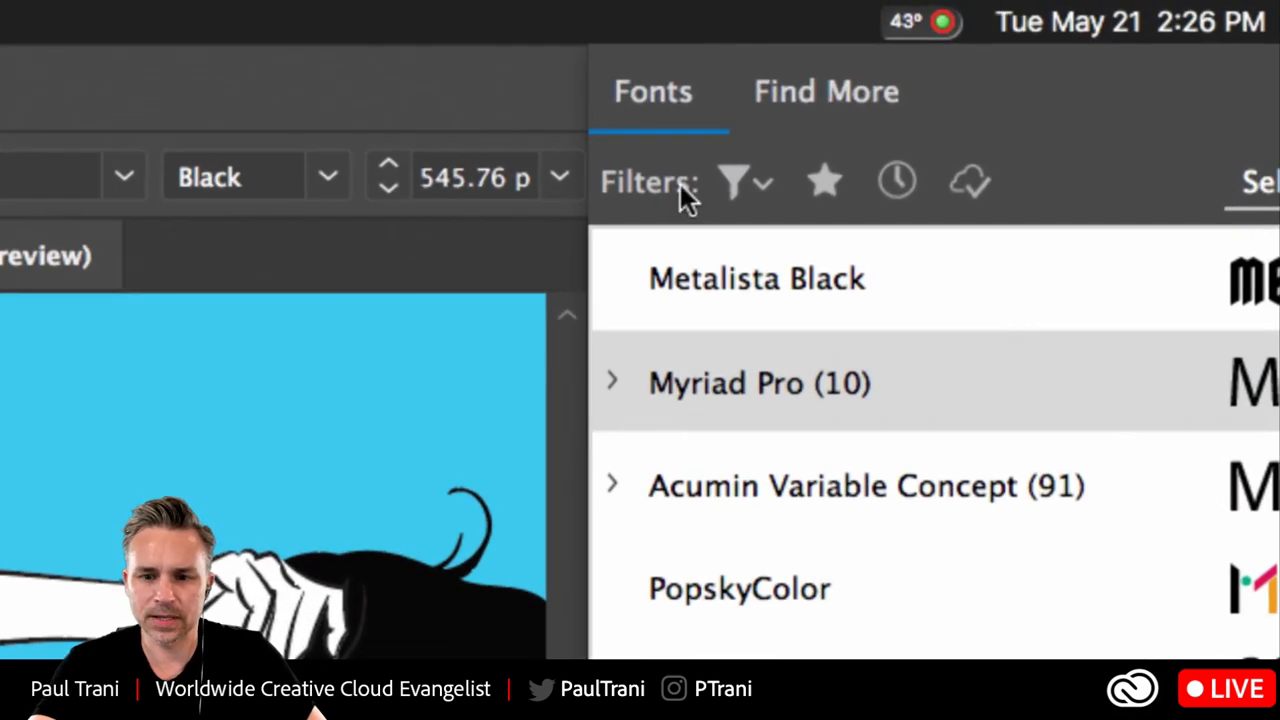
click(748, 184)
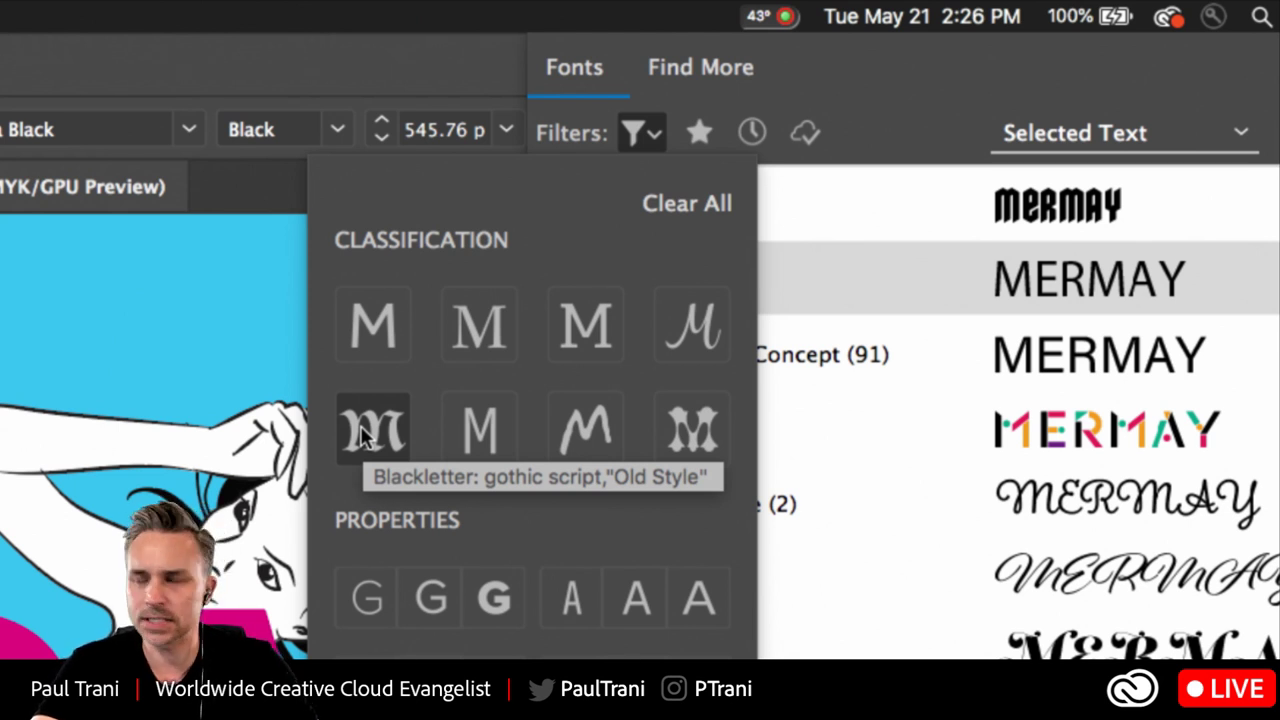
click(367, 434)
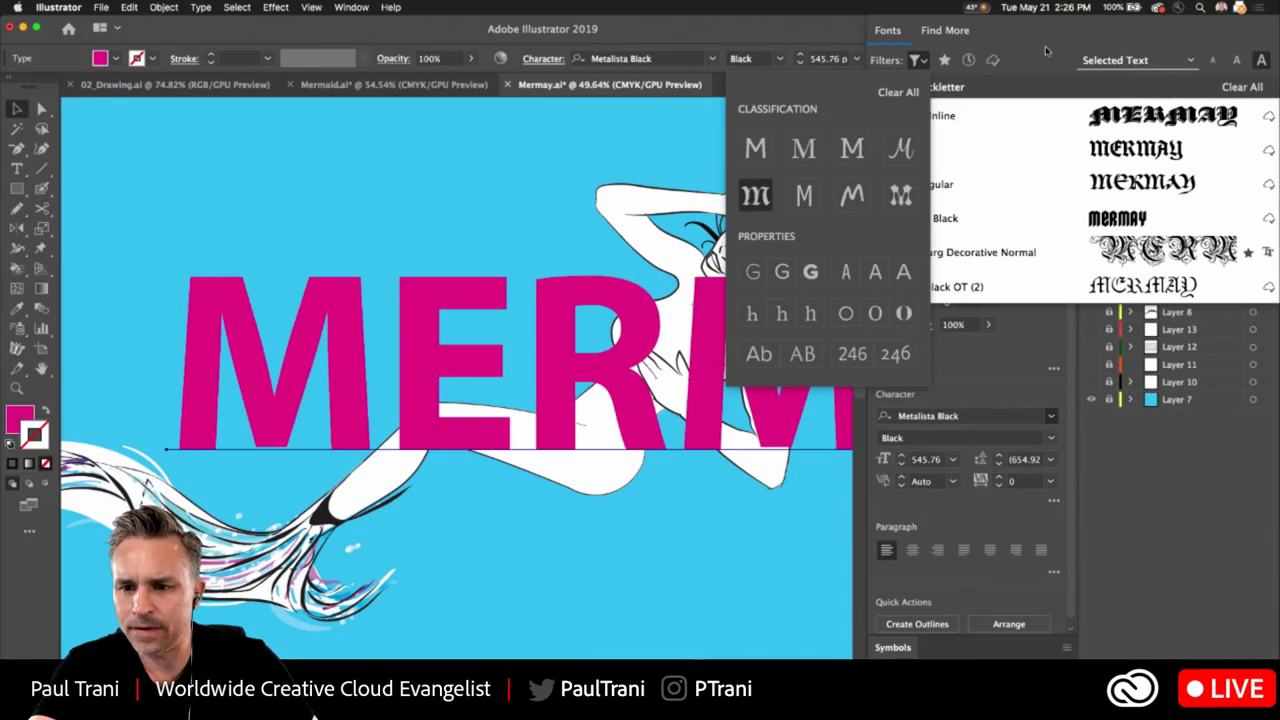
click(1046, 50)
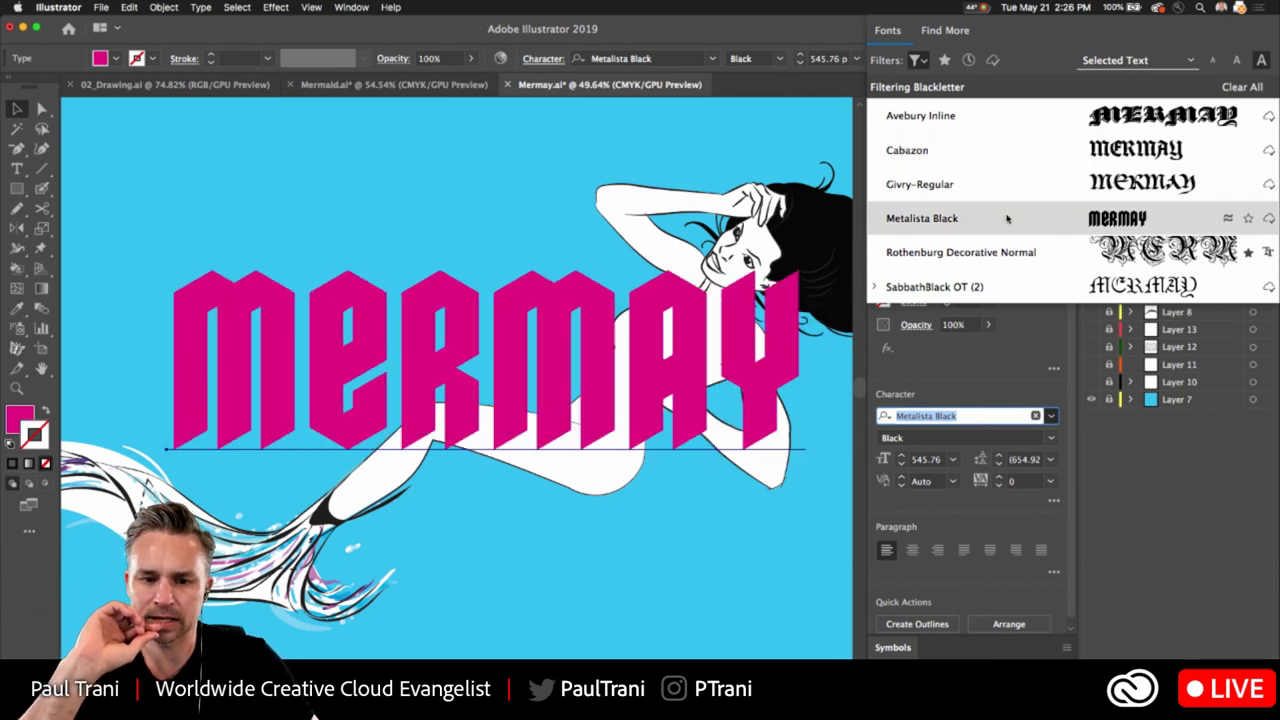
click(1006, 218)
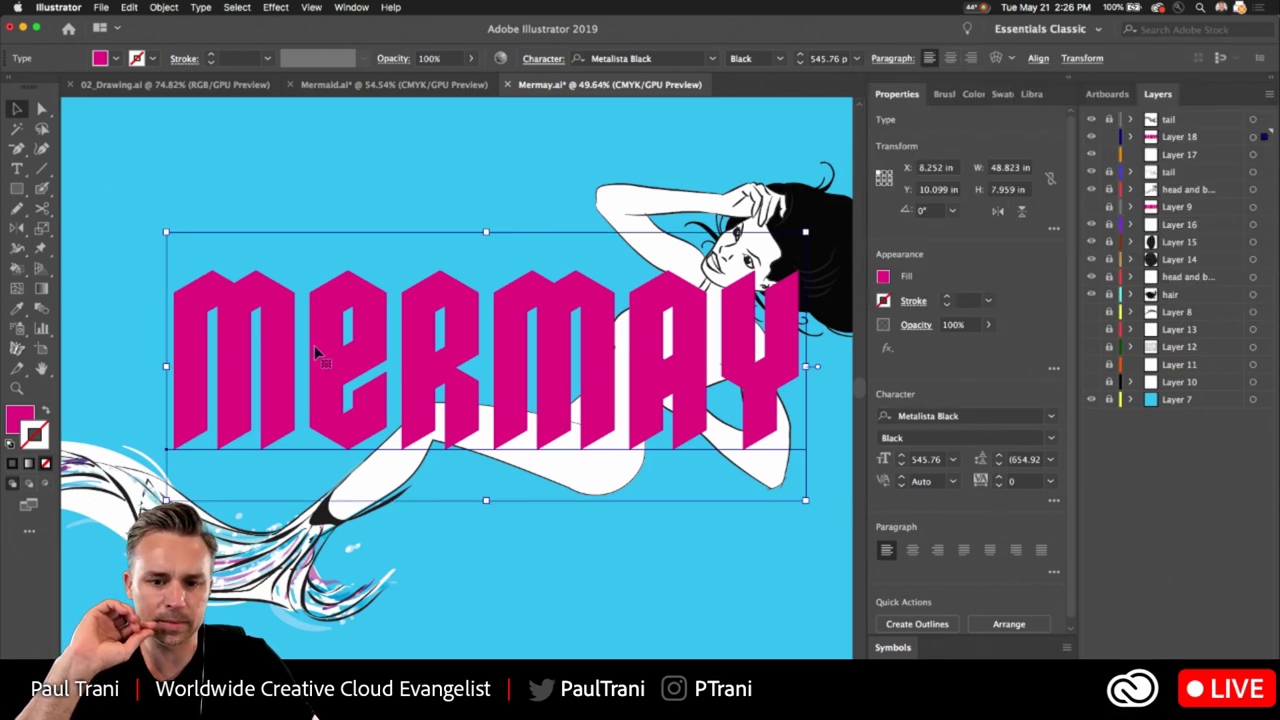
Reposition the MERMAY text over the mermaid's body and enlarge it to about 635 pt so it spans from the tail to the hair
drag(316, 352, 348, 398)
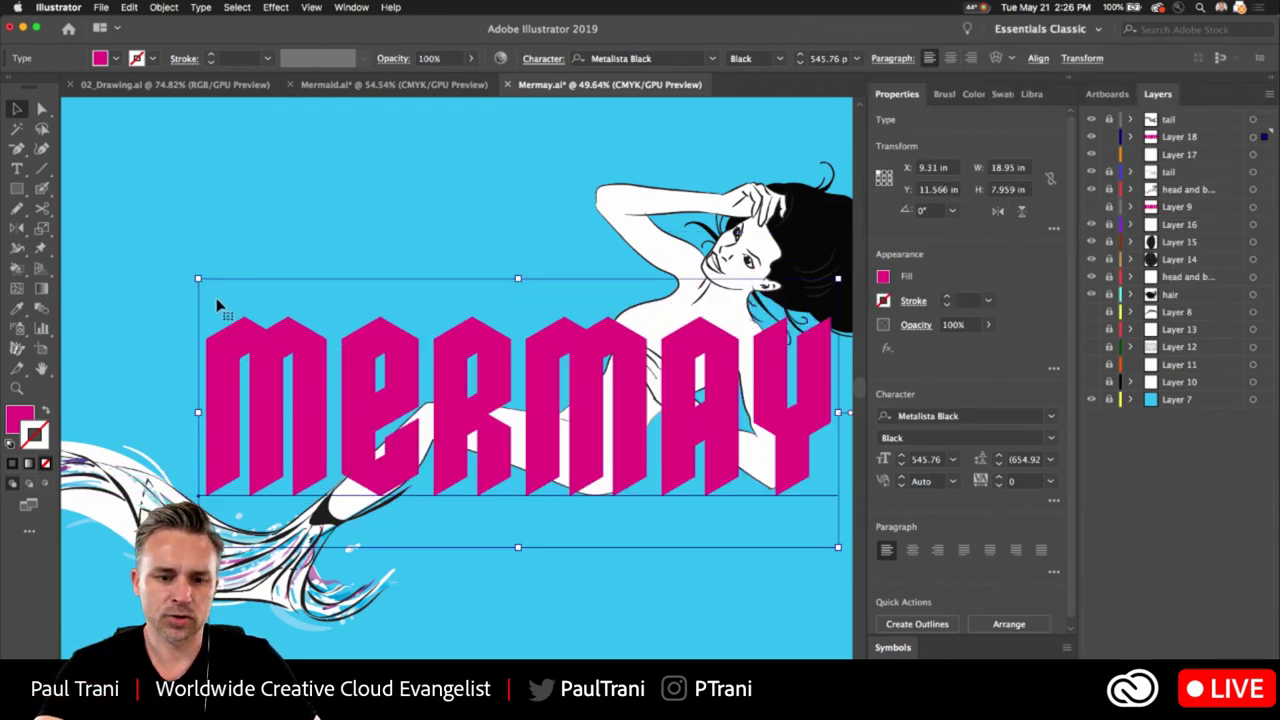
drag(197, 278, 141, 254)
mouse_move(222, 418)
mouse_down()
mouse_move(220, 403)
mouse_move(217, 418)
mouse_up()
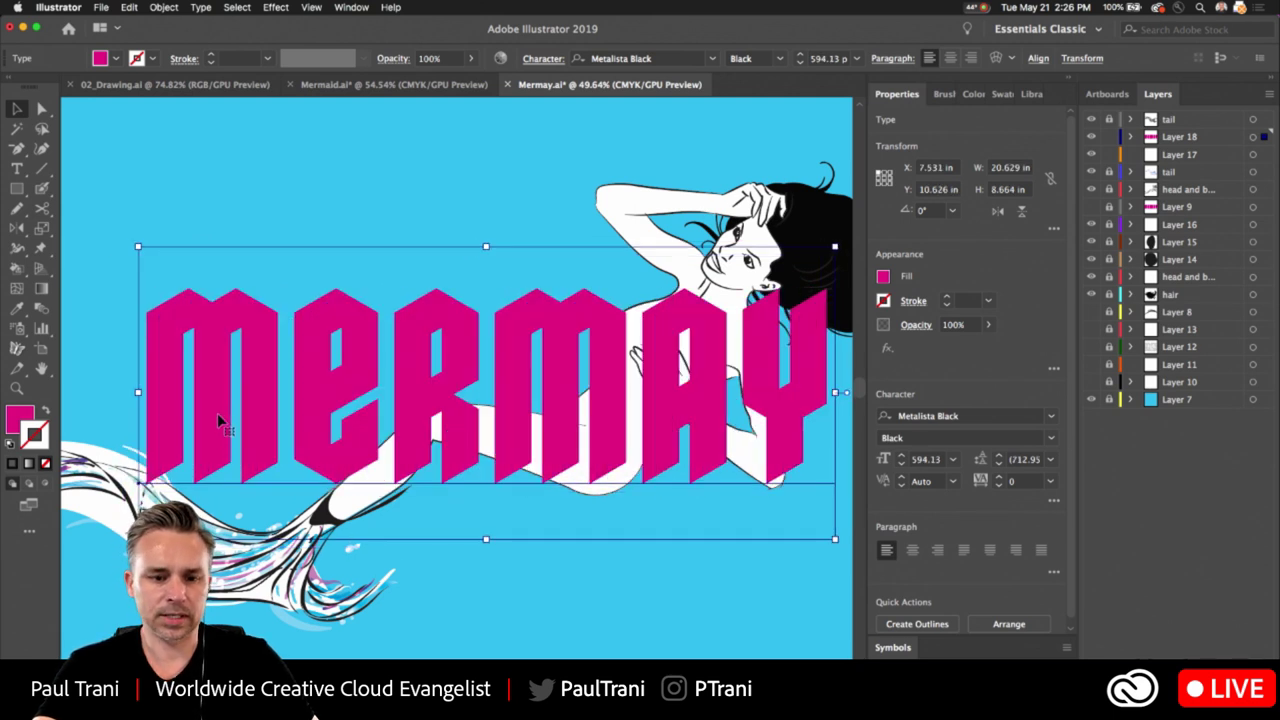
drag(138, 539, 114, 549)
drag(503, 355, 516, 355)
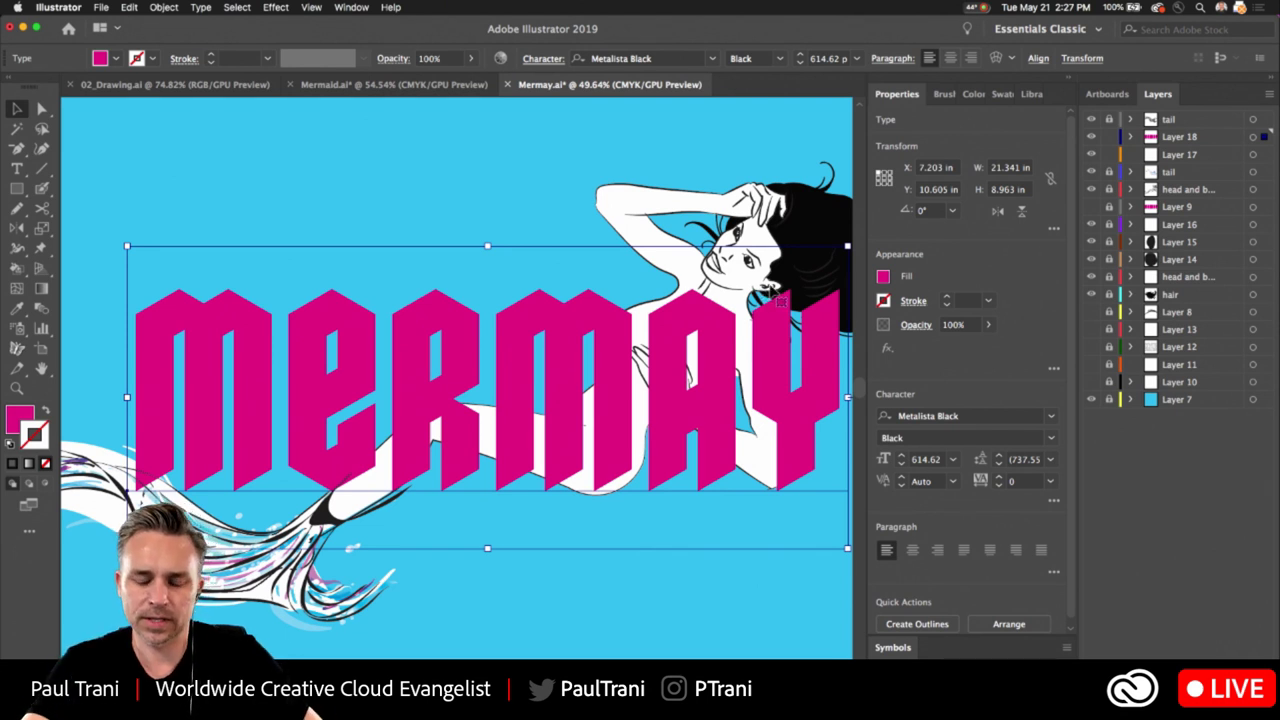
click(1066, 83)
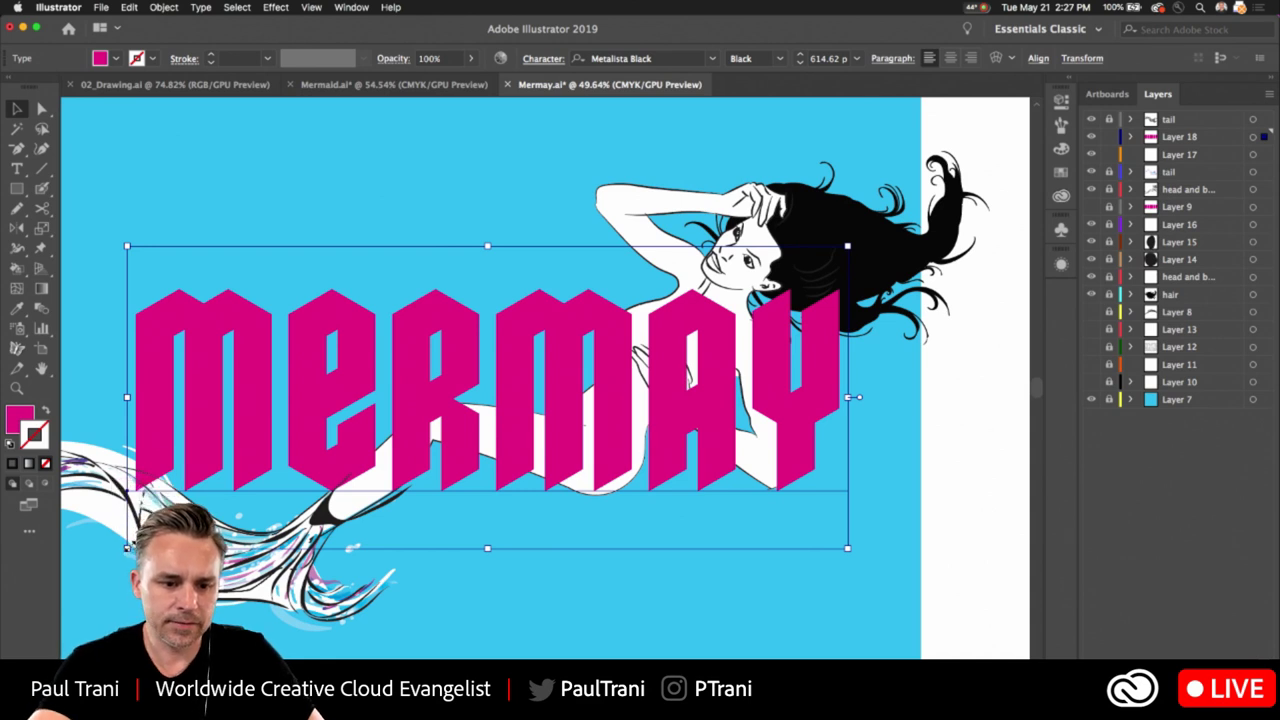
drag(127, 548, 105, 557)
drag(615, 229, 687, 194)
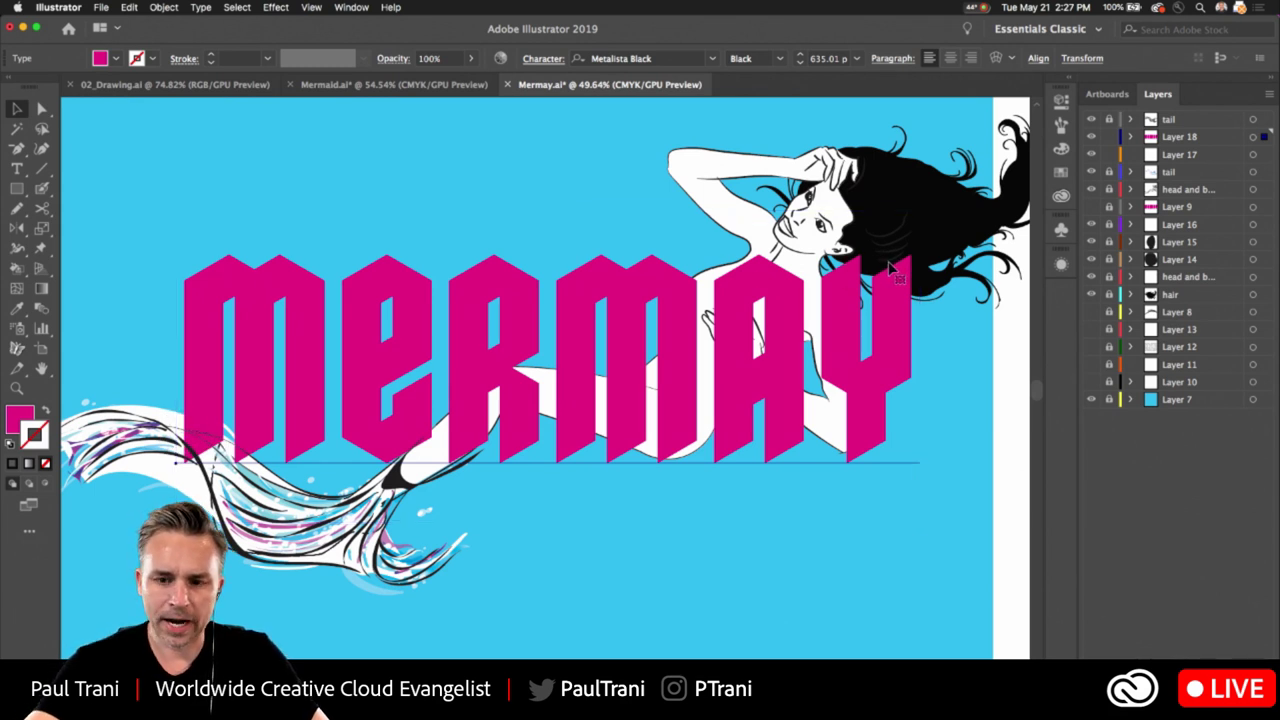
Draw a closed Pen tool shape around MERMAY, following the tail's upper edge and dipping around the hair over the Y
key(x)
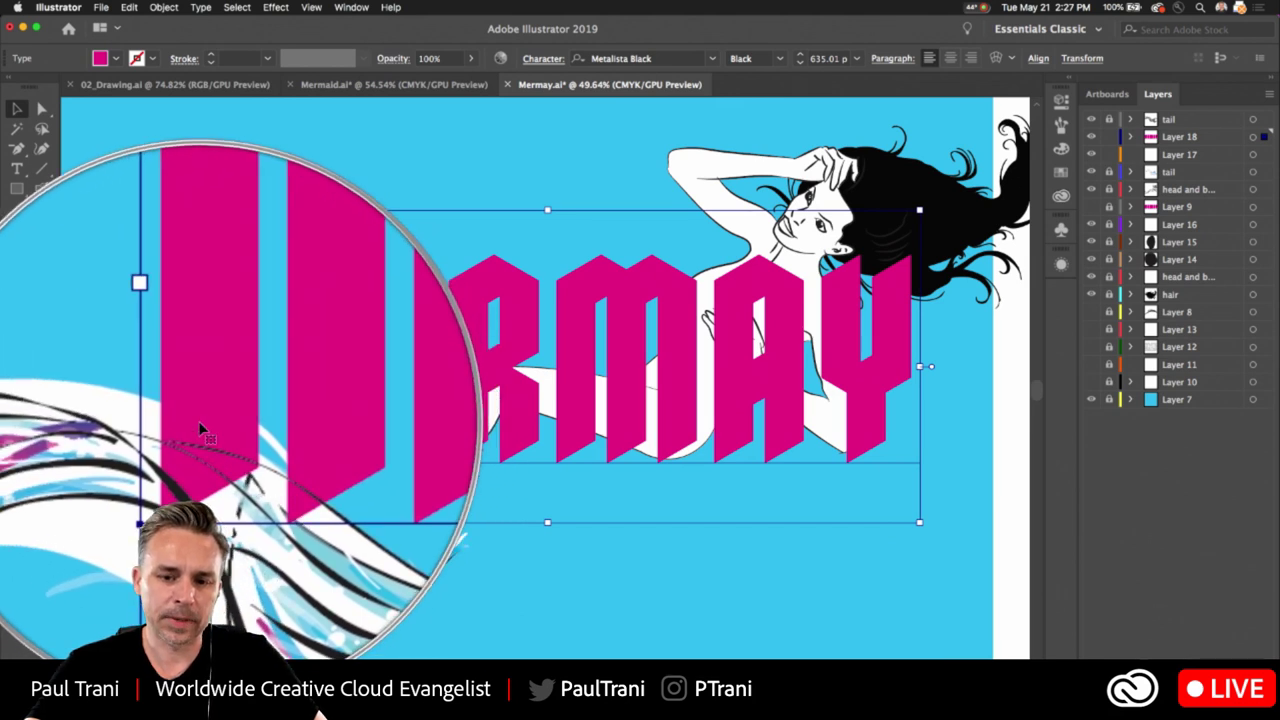
click(16, 150)
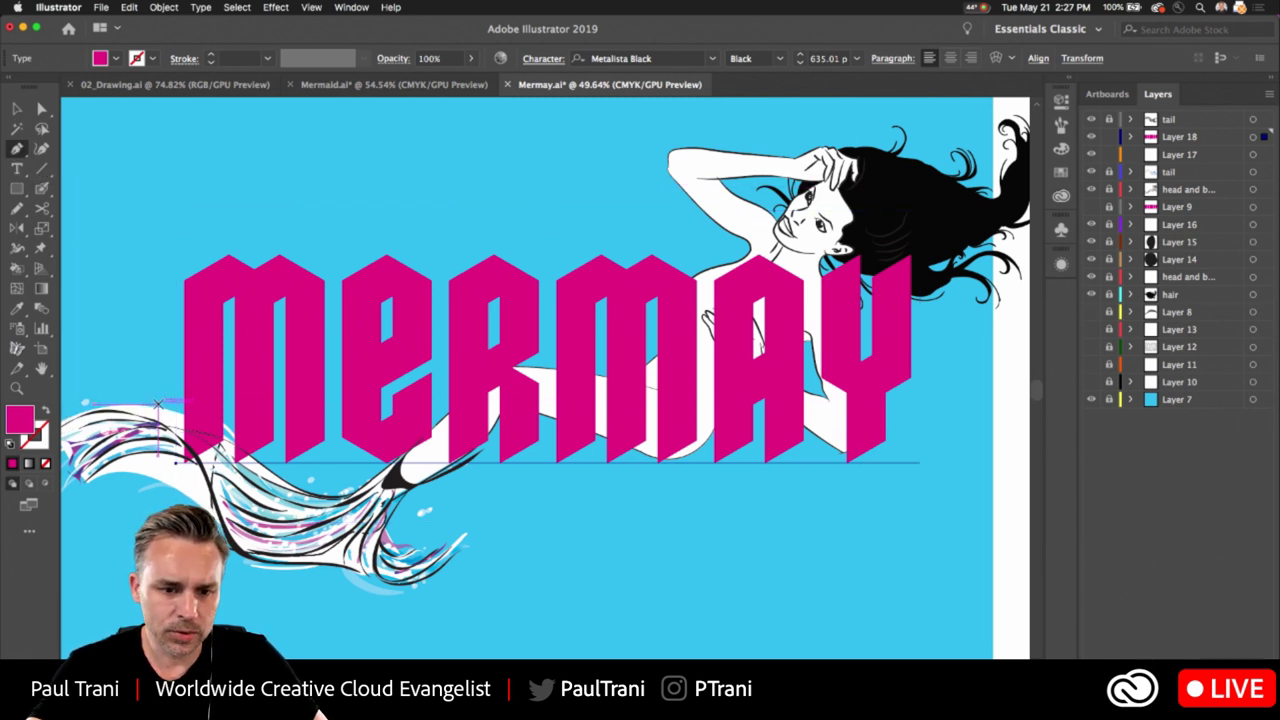
click(160, 404)
drag(273, 468, 291, 489)
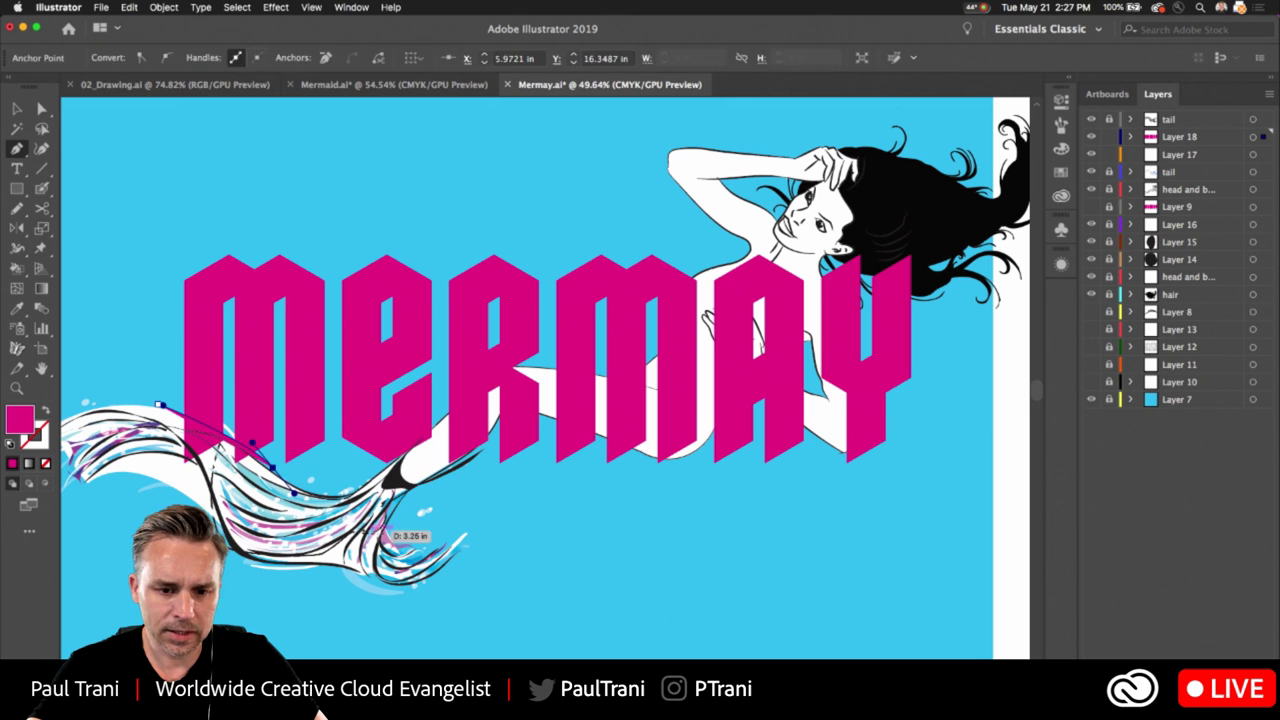
drag(498, 566, 632, 558)
drag(915, 472, 936, 424)
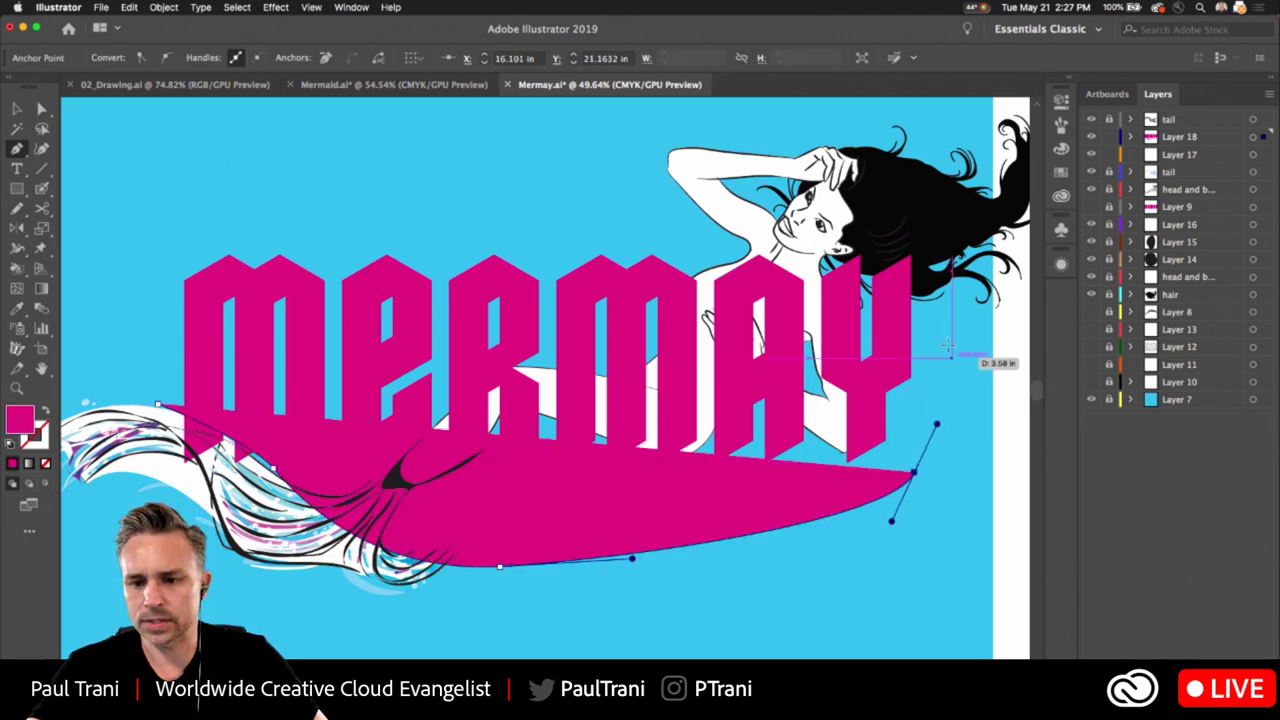
click(938, 290)
click(897, 296)
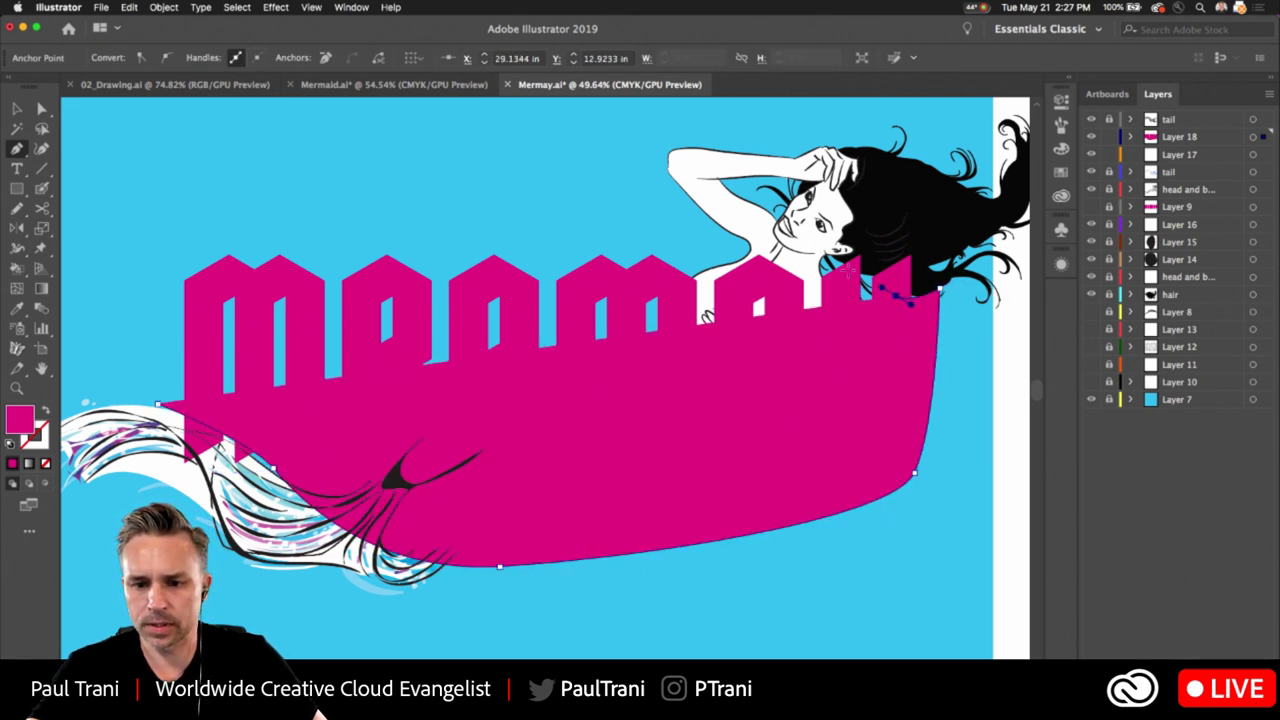
drag(878, 269, 822, 249)
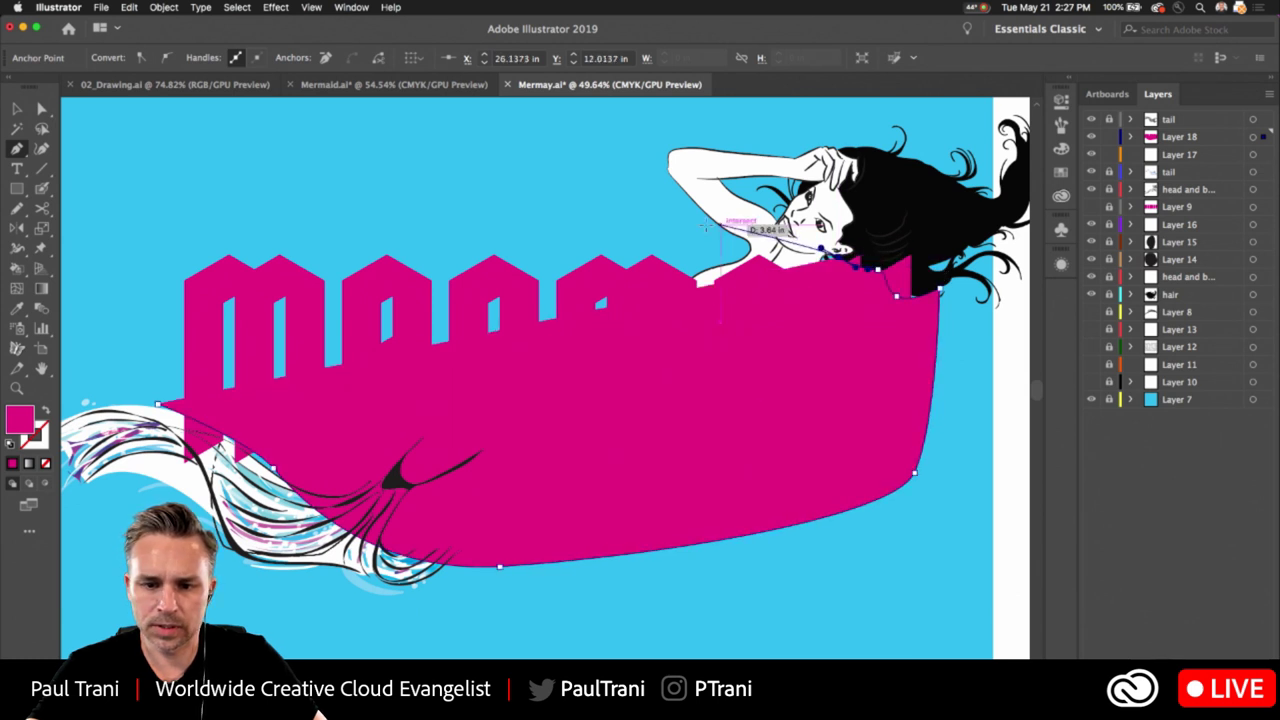
drag(703, 225, 644, 227)
drag(152, 201, 131, 260)
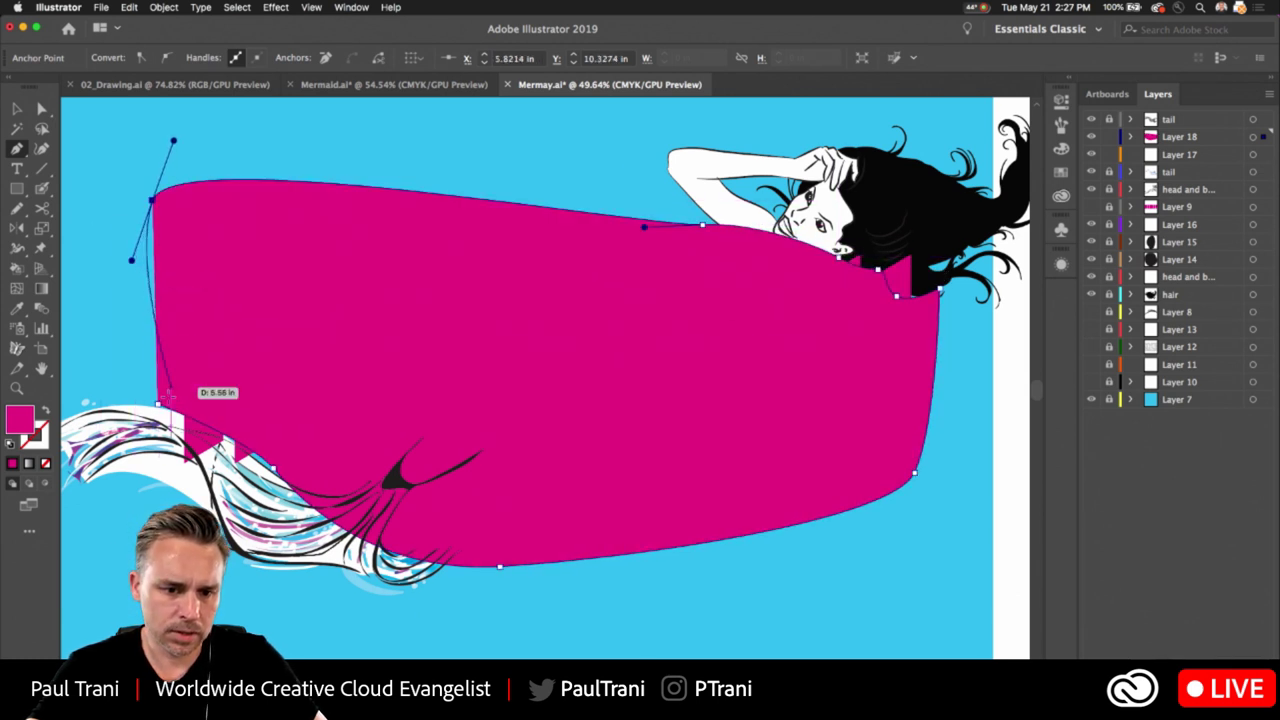
click(158, 404)
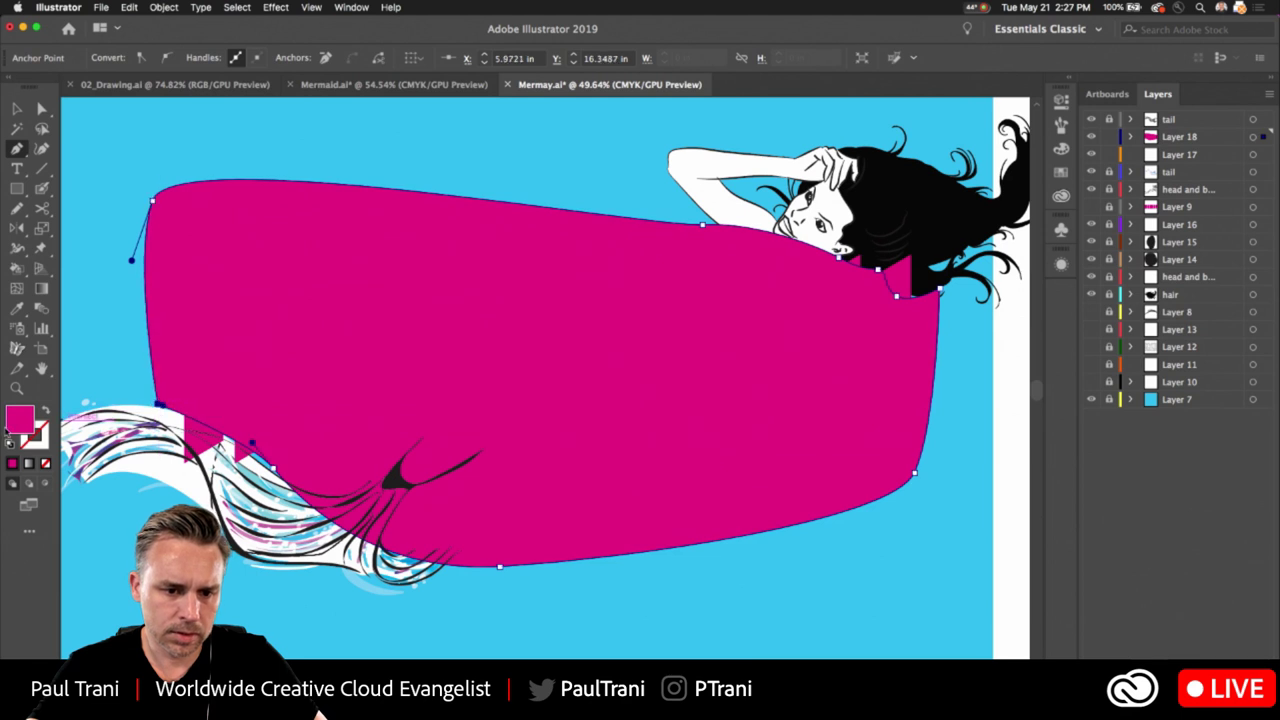
click(160, 404)
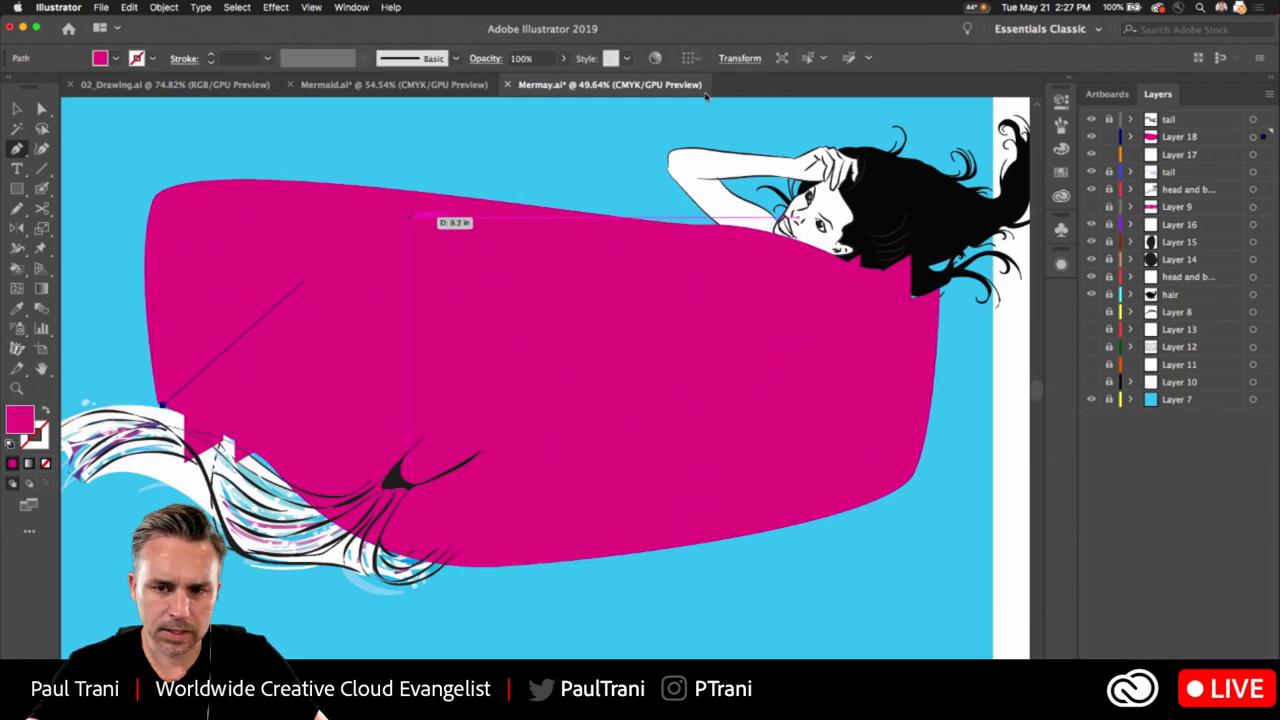
Fill the closed shape around the lettering with yellow and lower its opacity to 46%
click(17, 108)
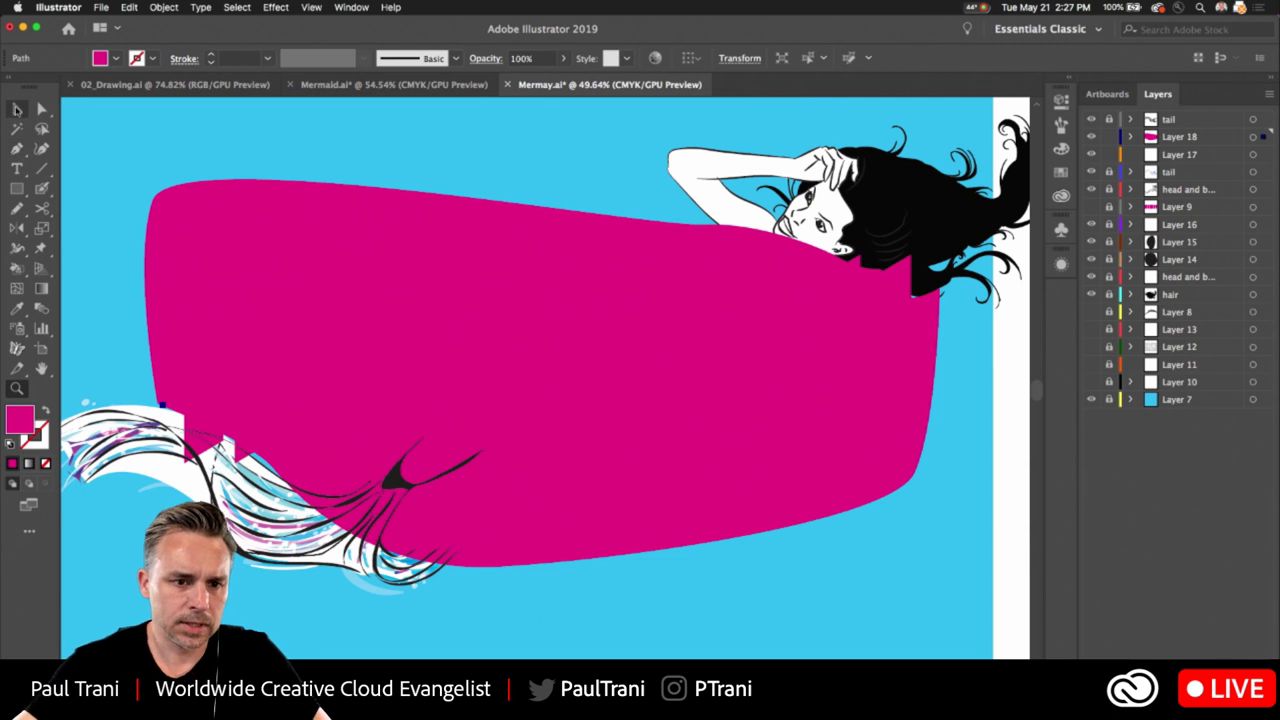
click(208, 271)
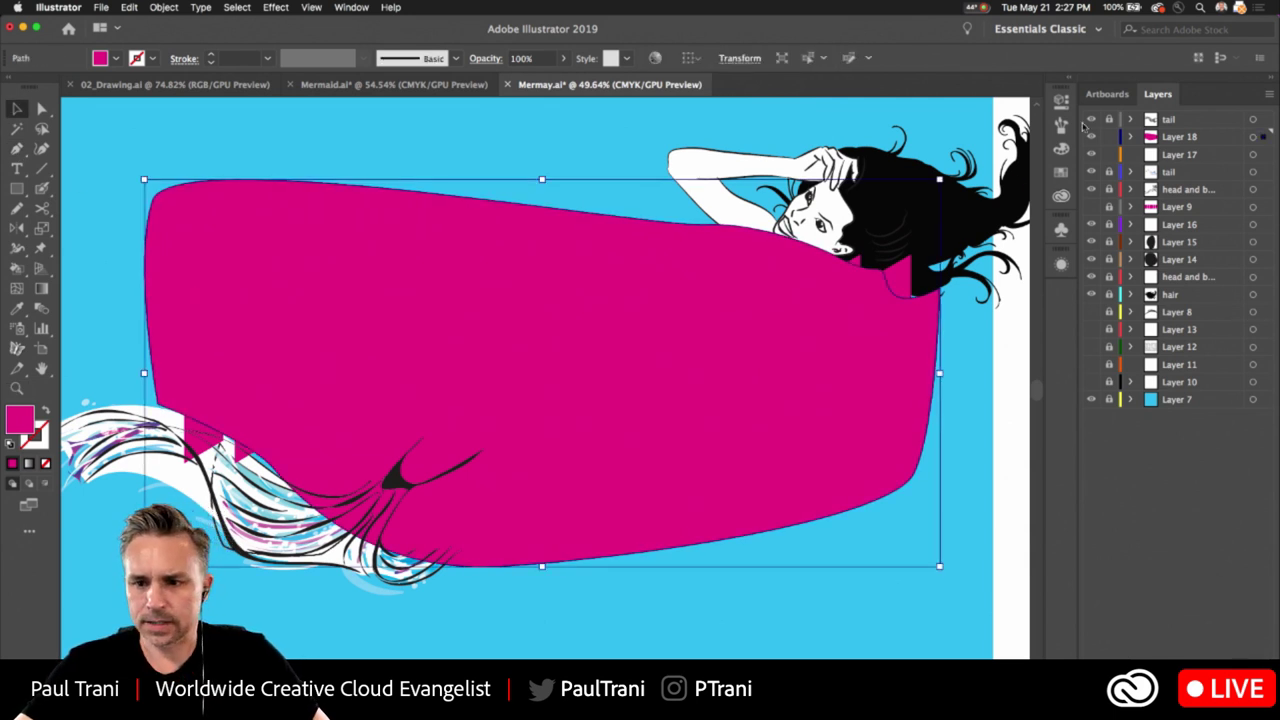
click(1060, 171)
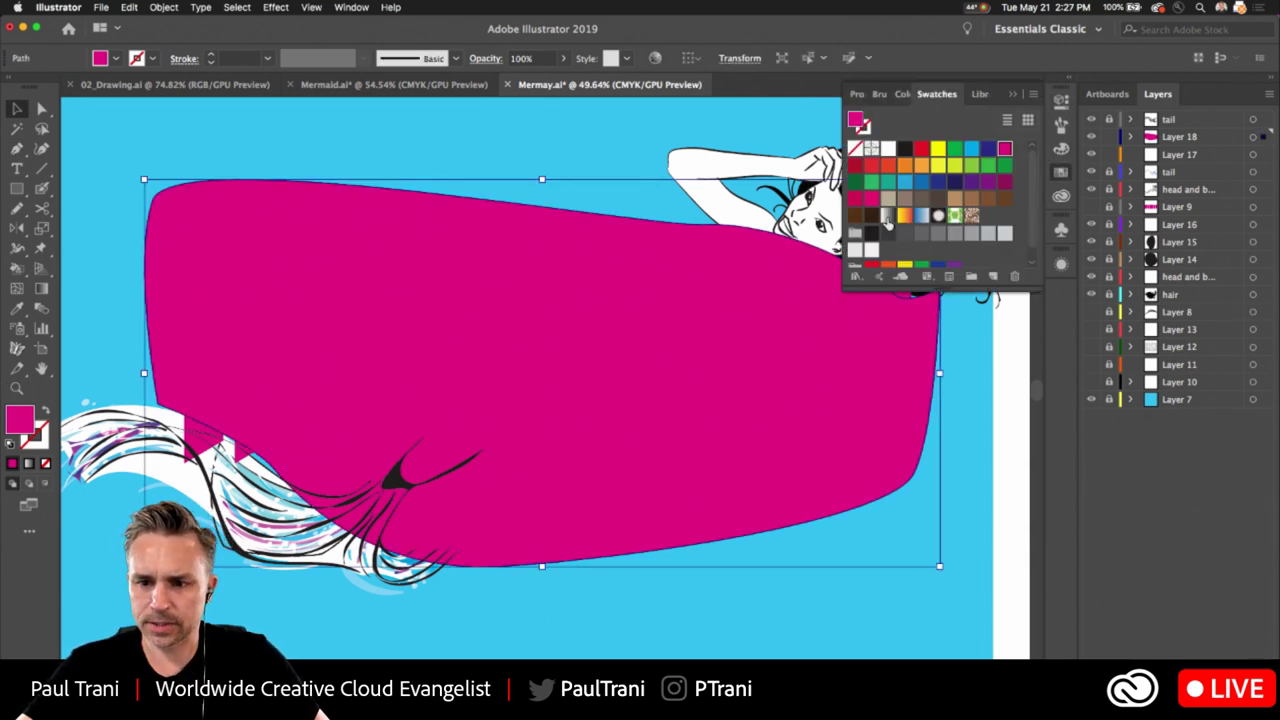
click(938, 167)
key(Return)
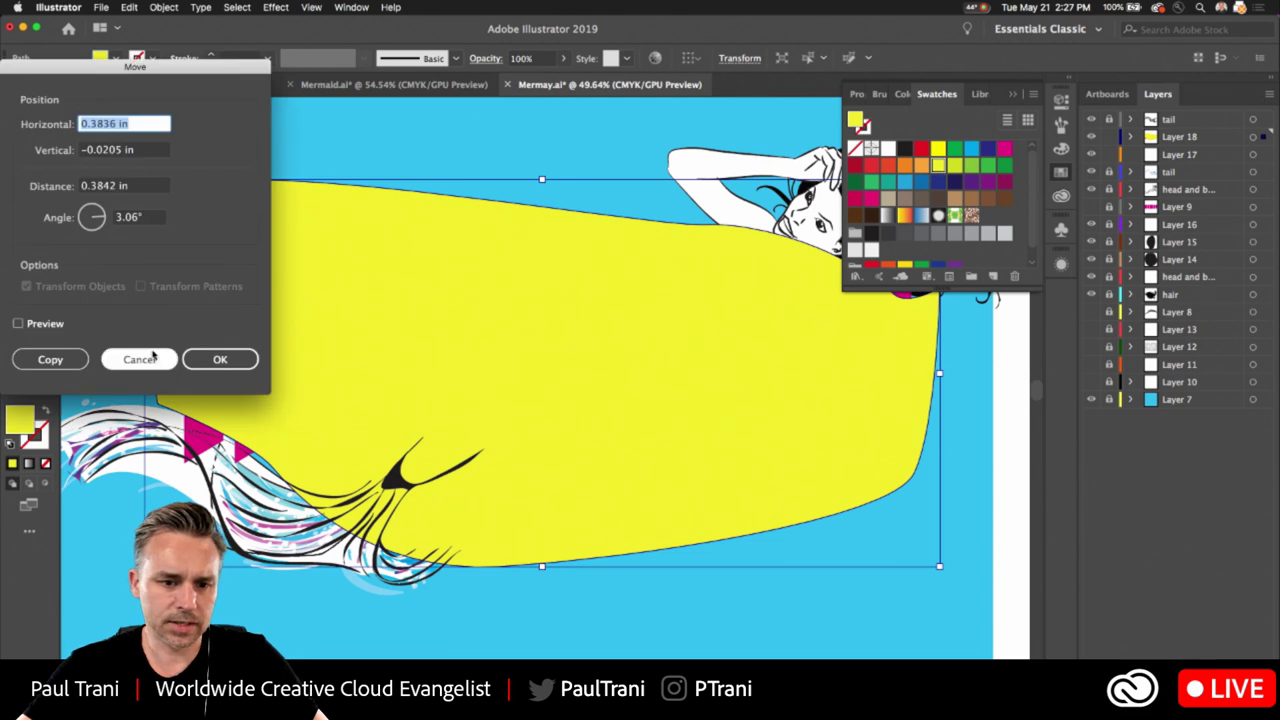
key(Escape)
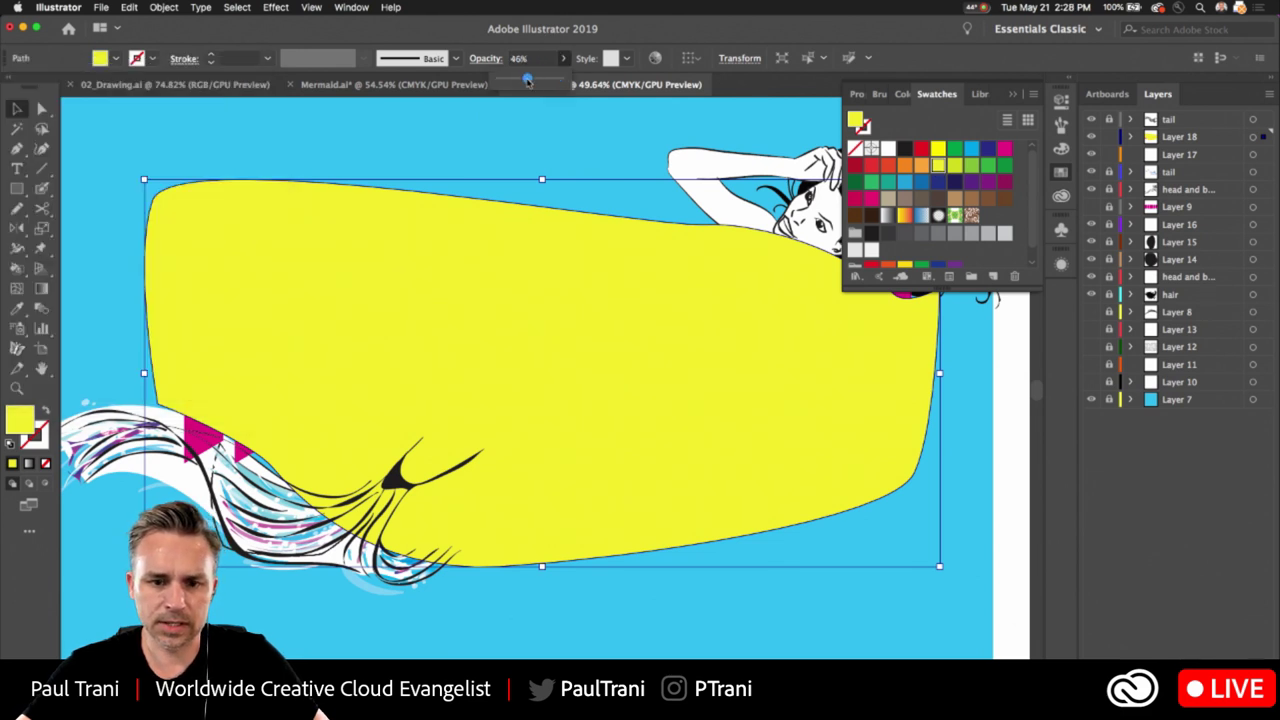
drag(528, 80, 526, 80)
click(456, 232)
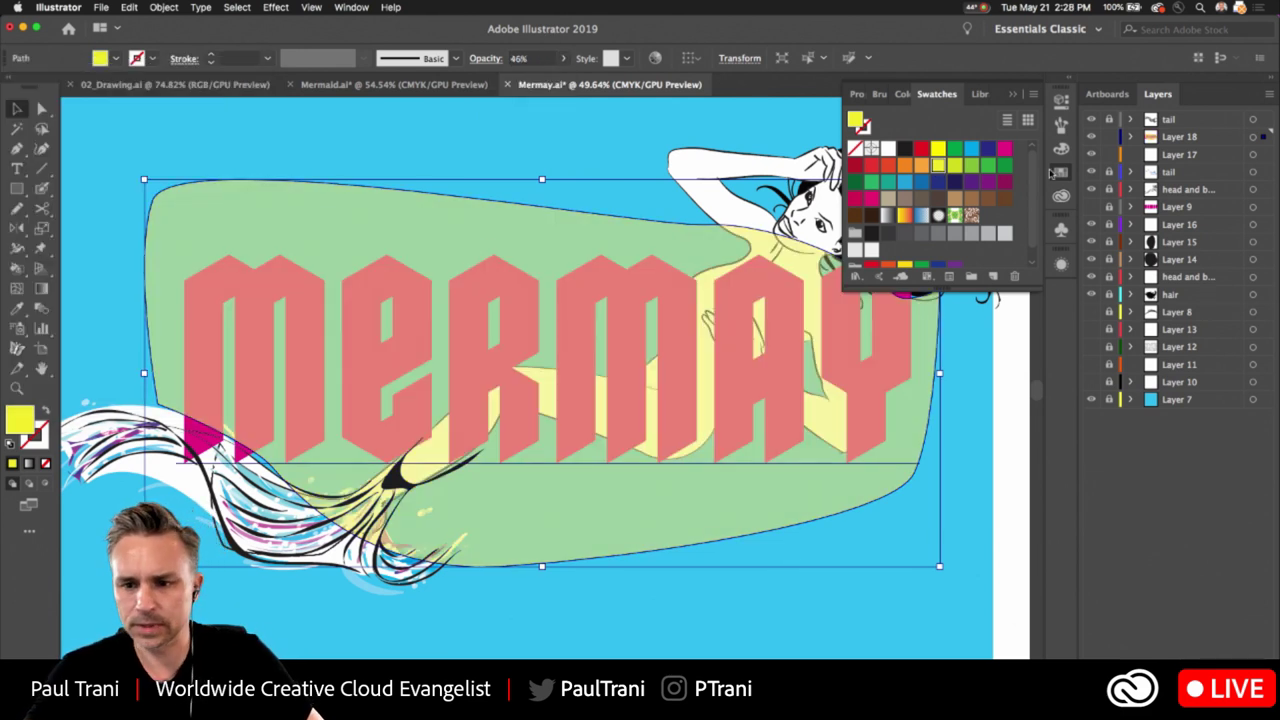
click(1182, 140)
click(433, 165)
drag(434, 229, 427, 355)
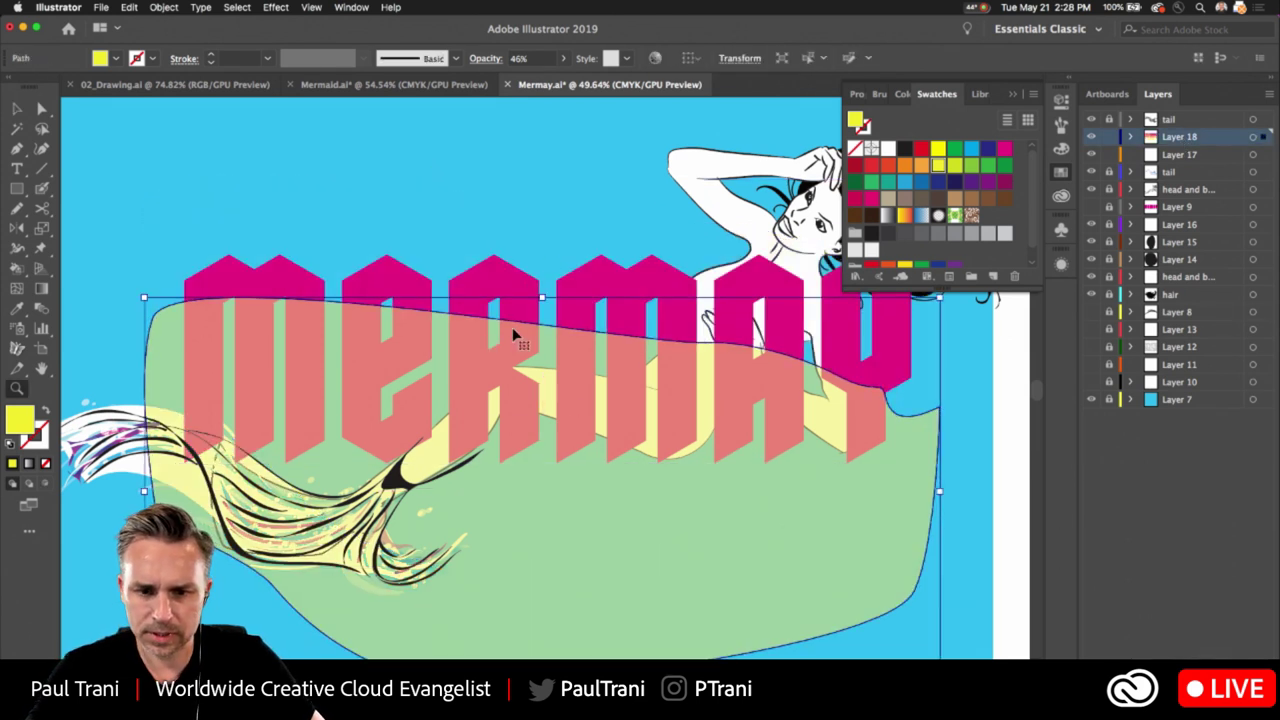
key(super+z)
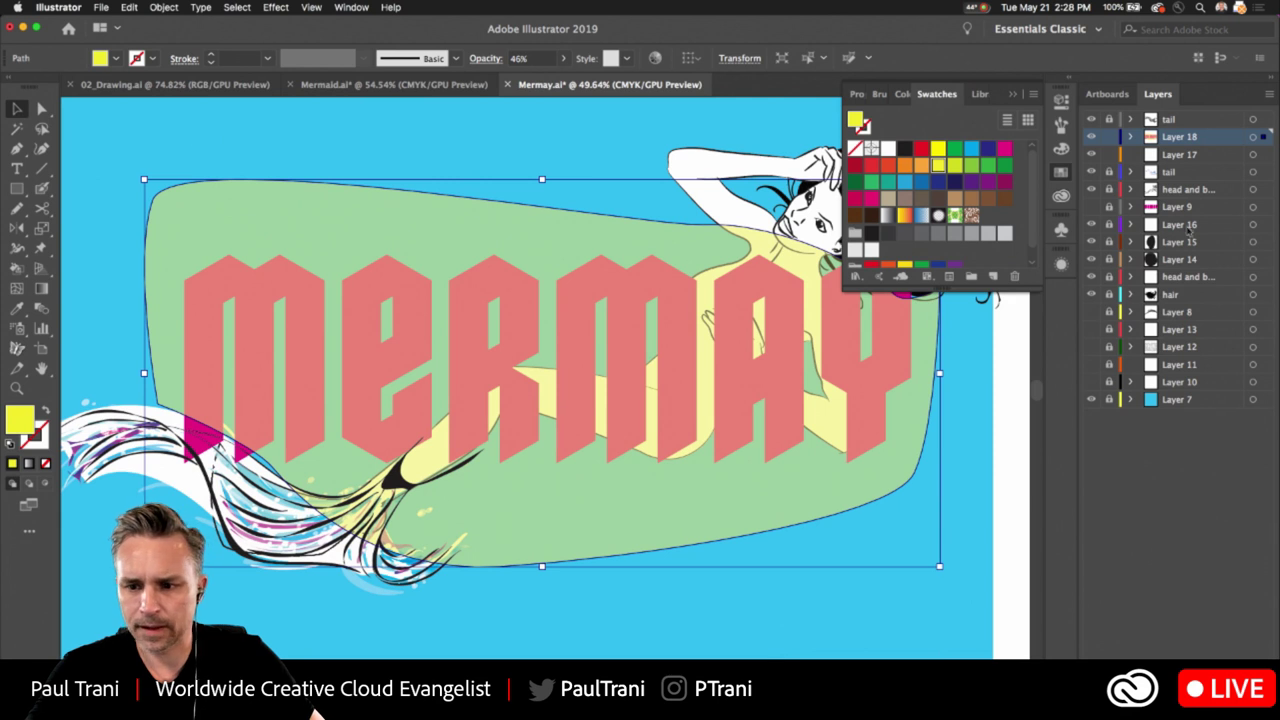
Select the yellow shape together with the MERMAY text and make a clipping mask from them
click(222, 149)
click(297, 334)
right_click(258, 294)
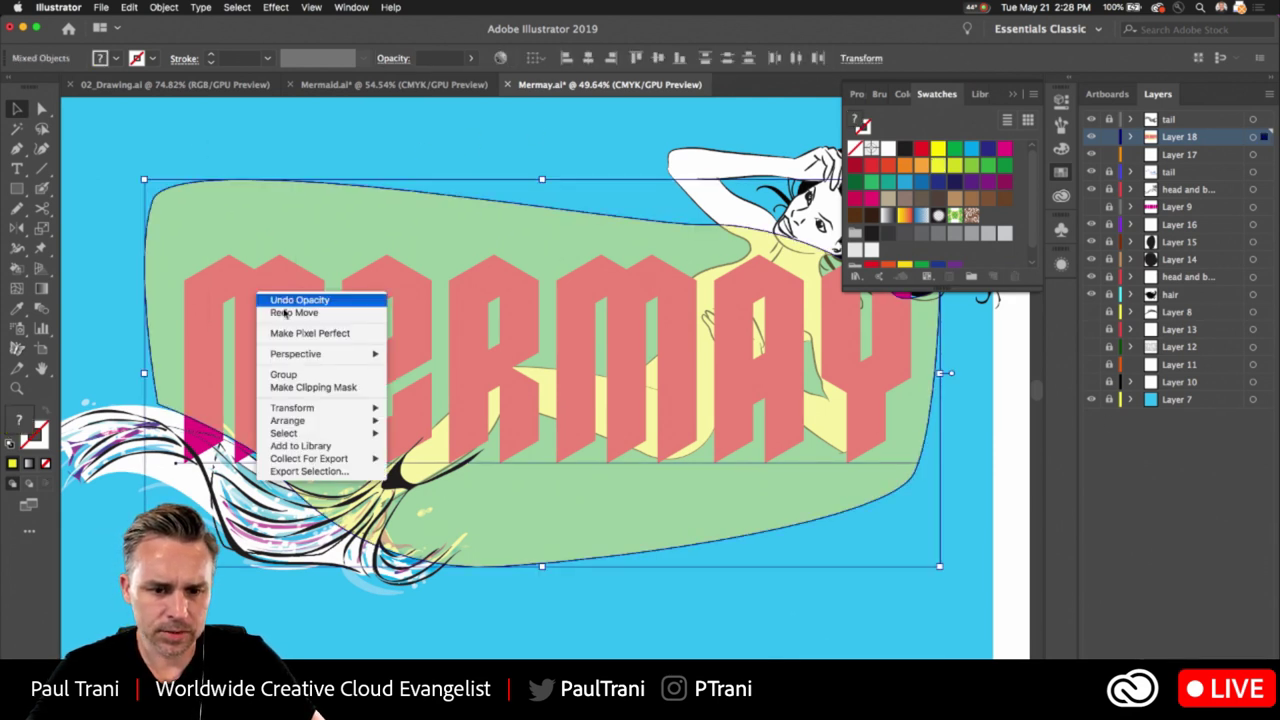
click(310, 387)
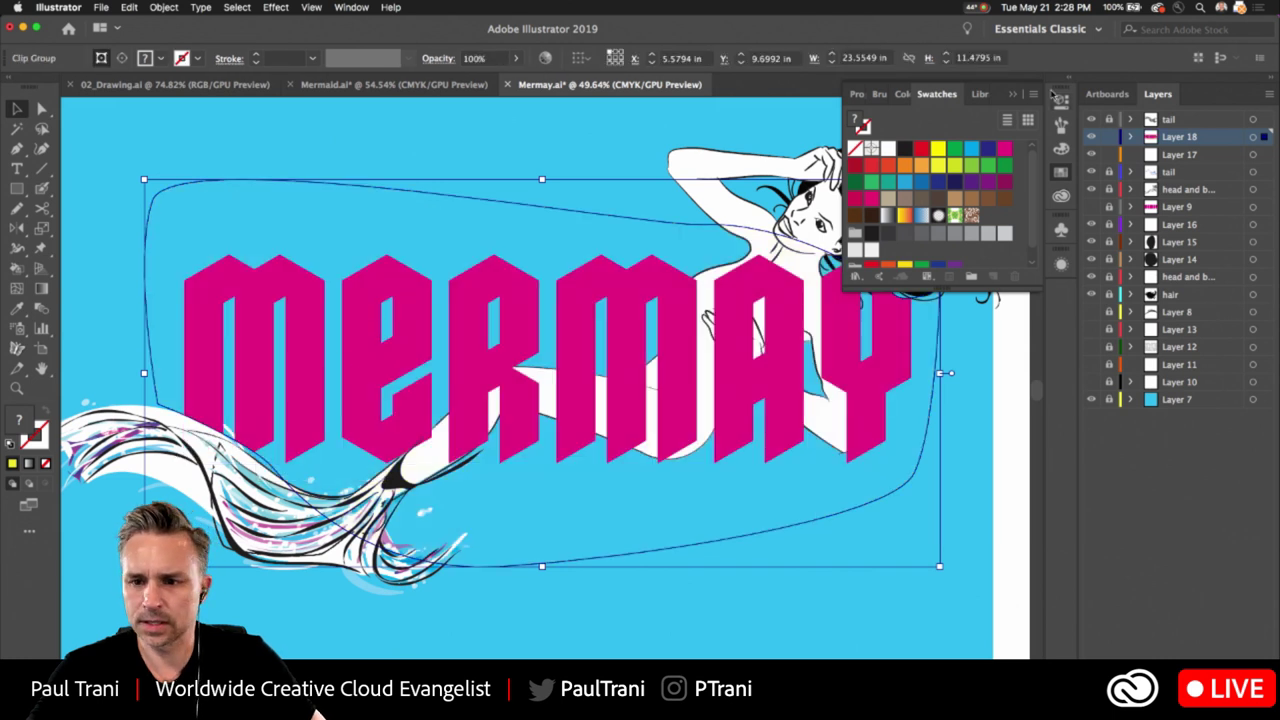
click(1015, 95)
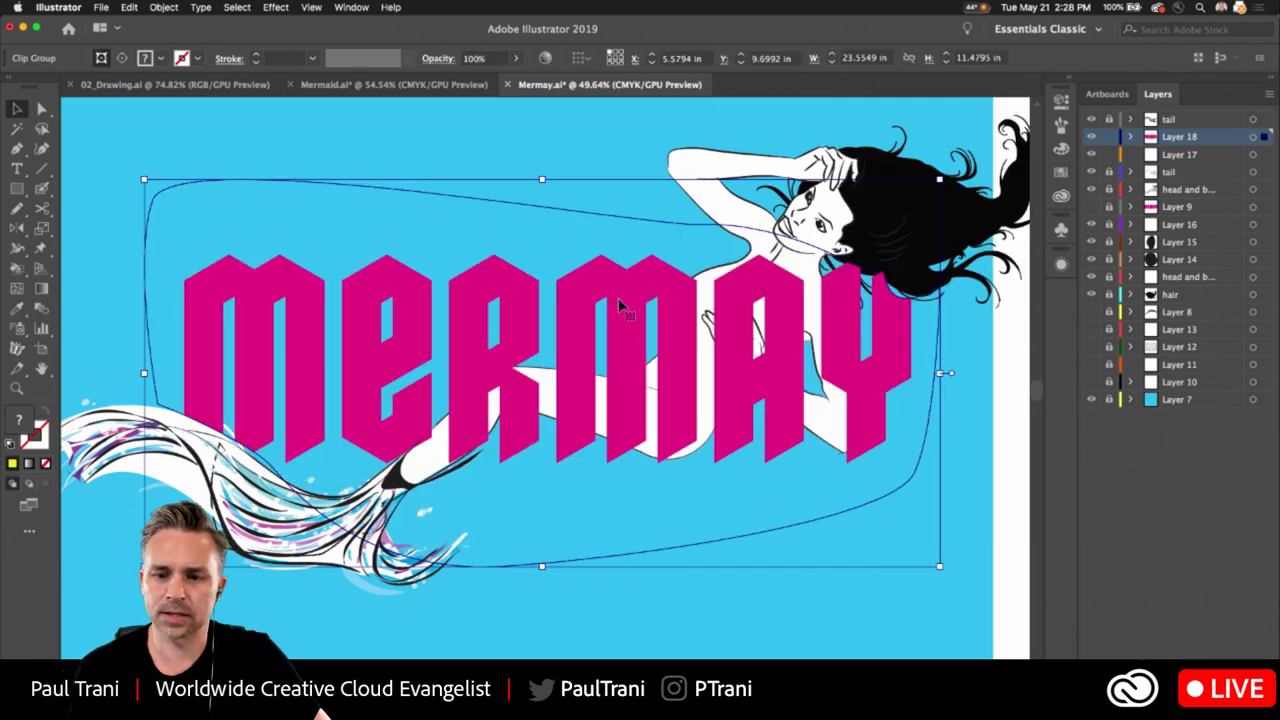
Compare the illustration with and without the masked MERMAY lettering by toggling the clipping mask and the visibility of Layer 18
click(965, 403)
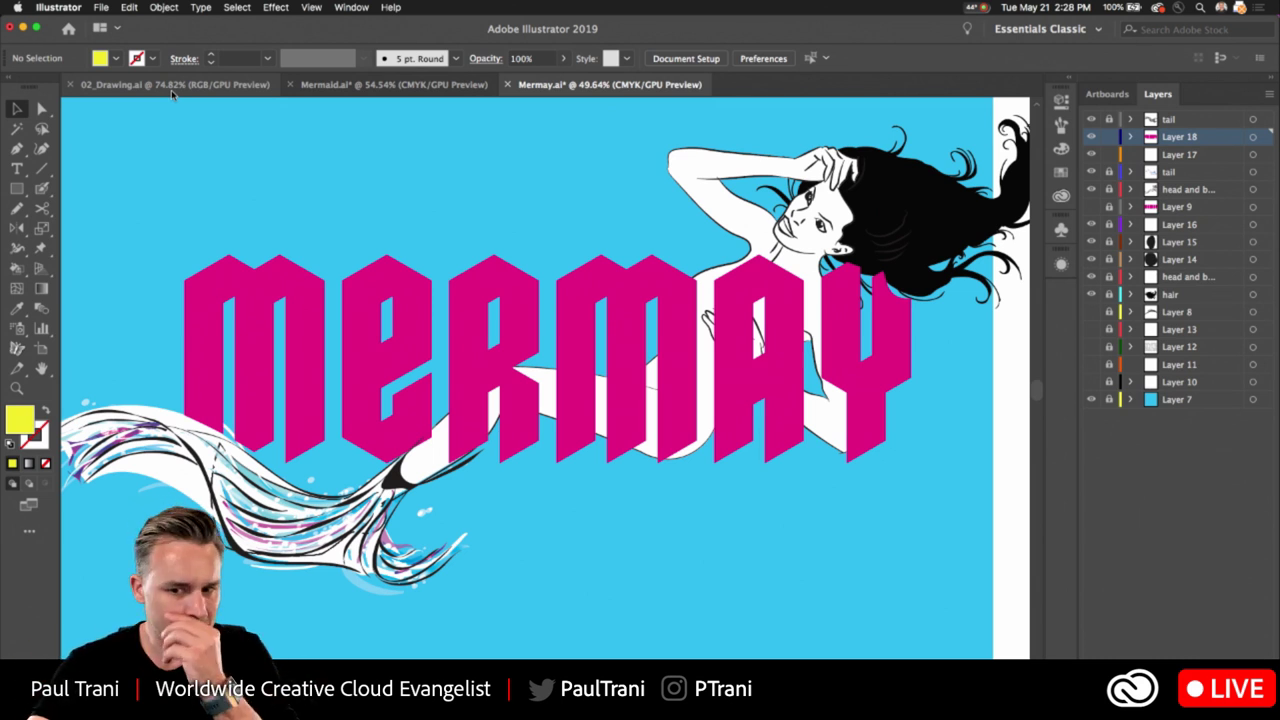
key(super+z)
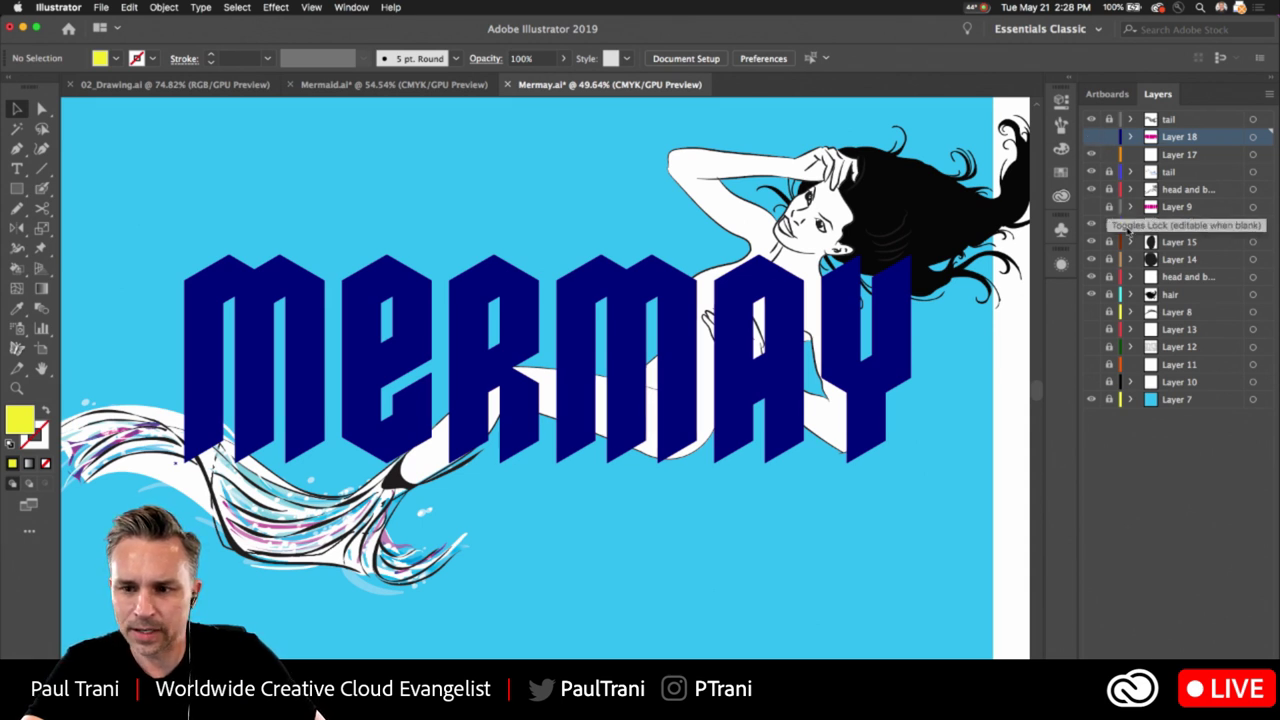
key(super+shift+z)
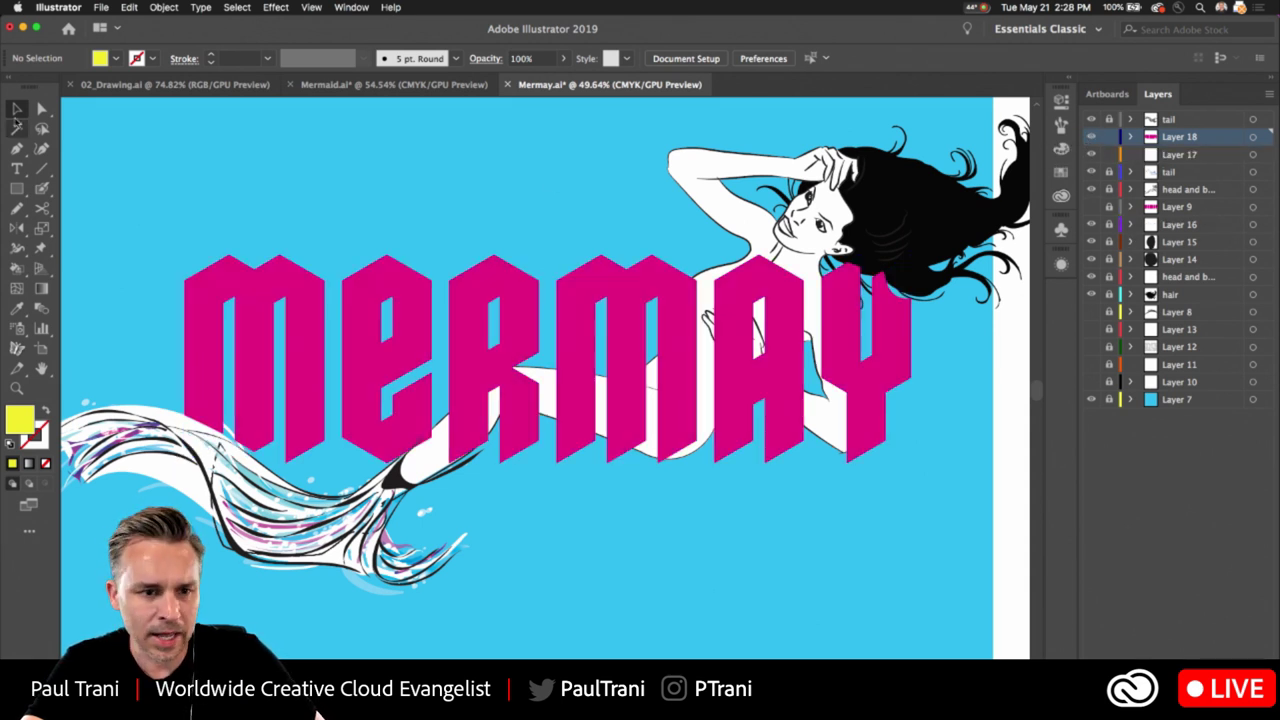
click(1092, 140)
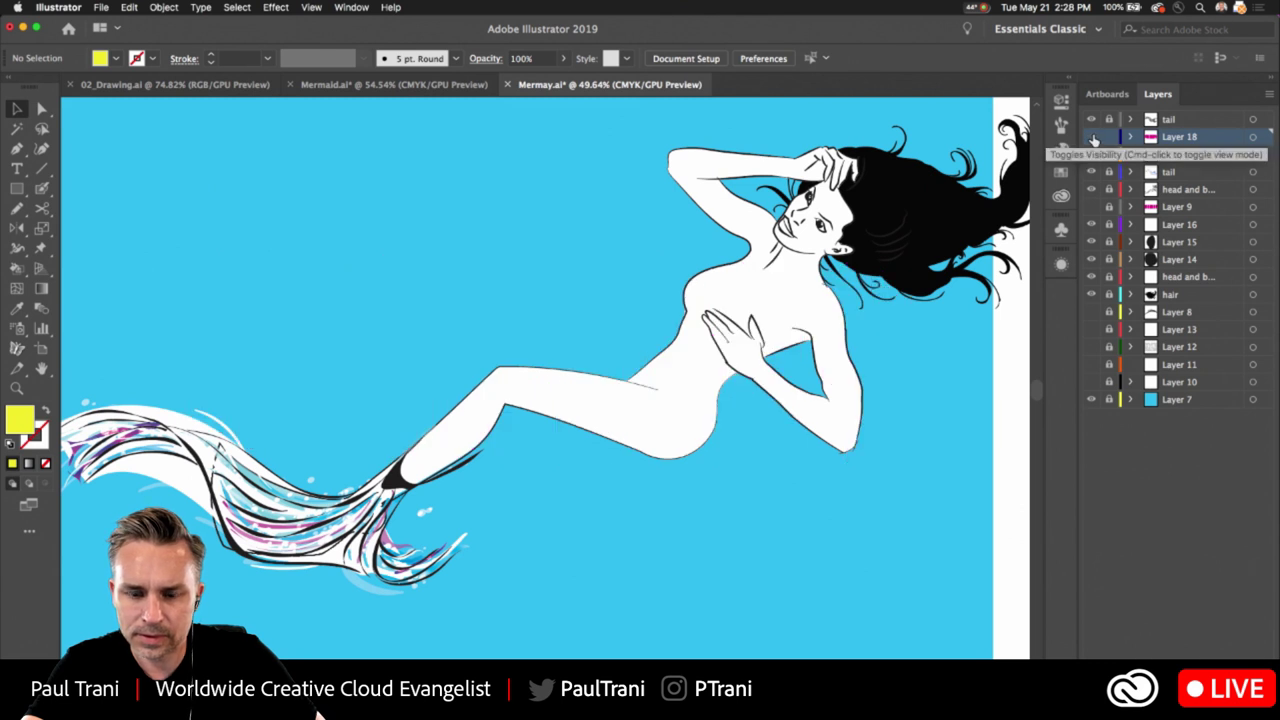
click(1093, 140)
click(1093, 140)
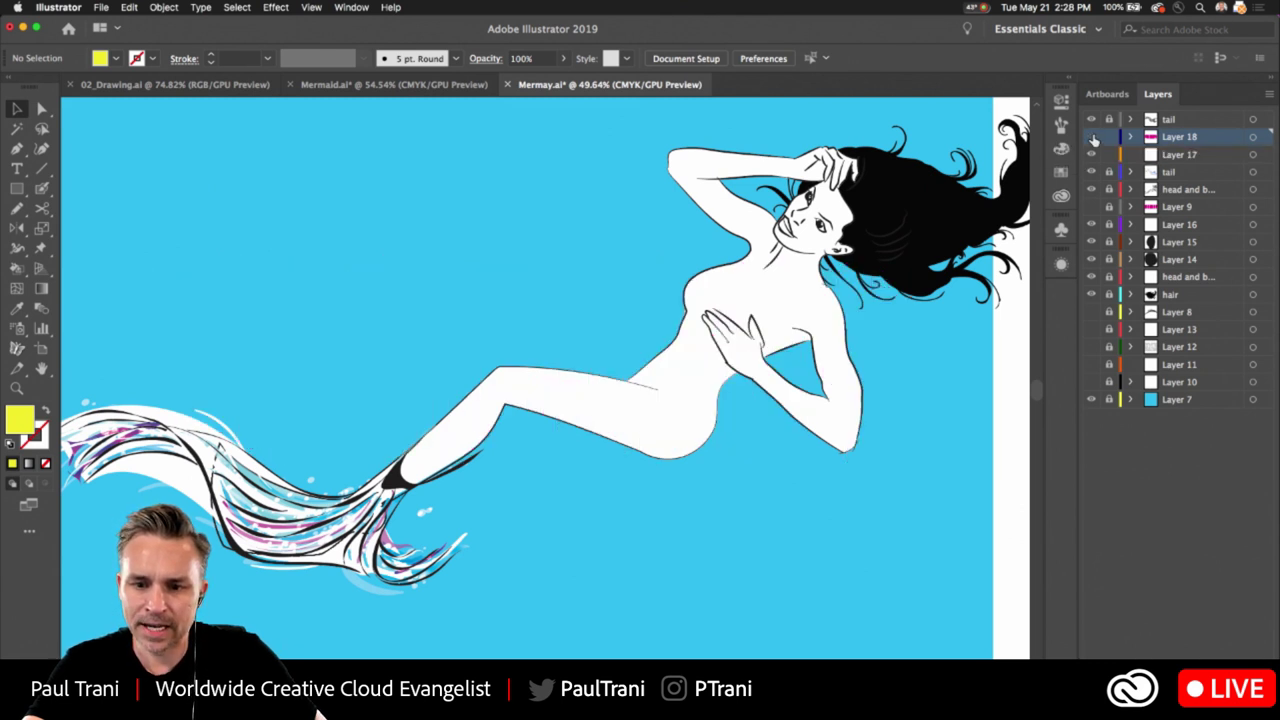
click(1093, 140)
key(super+z)
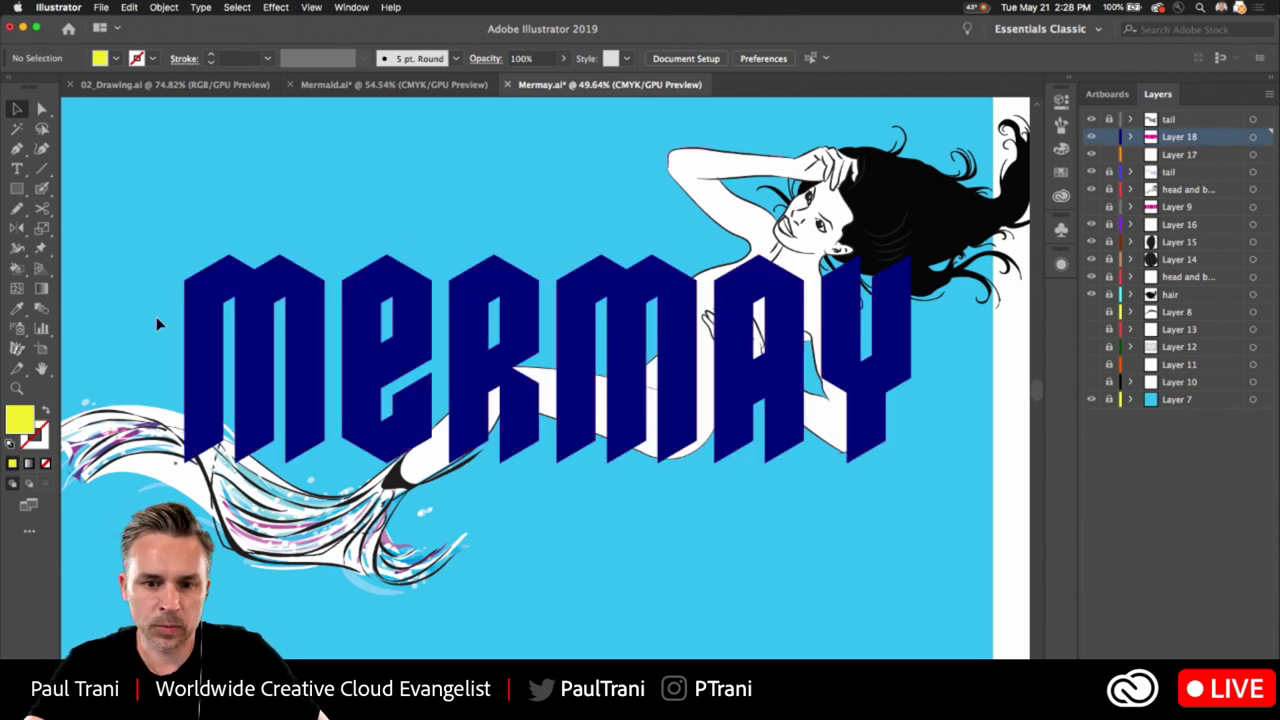
key(super+shift+z)
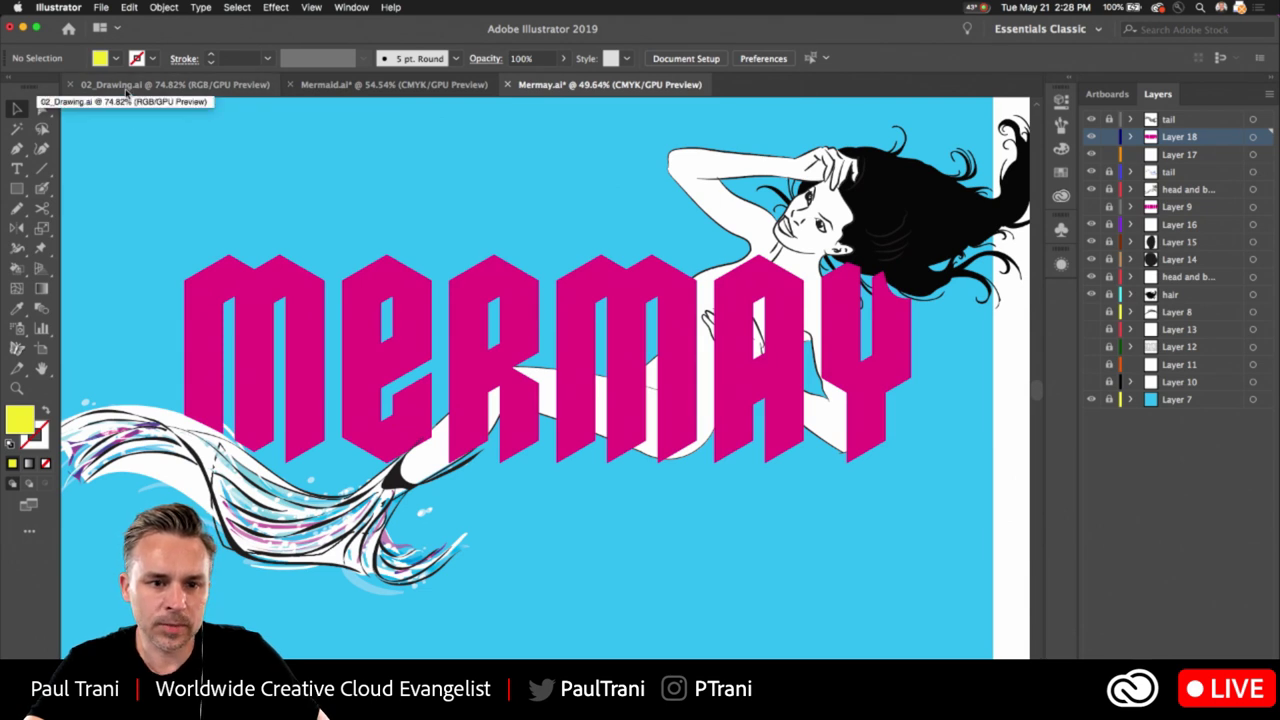
Create a new landscape document from the AllYouNeed preset at 1500 x 1000 px
click(101, 7)
click(115, 24)
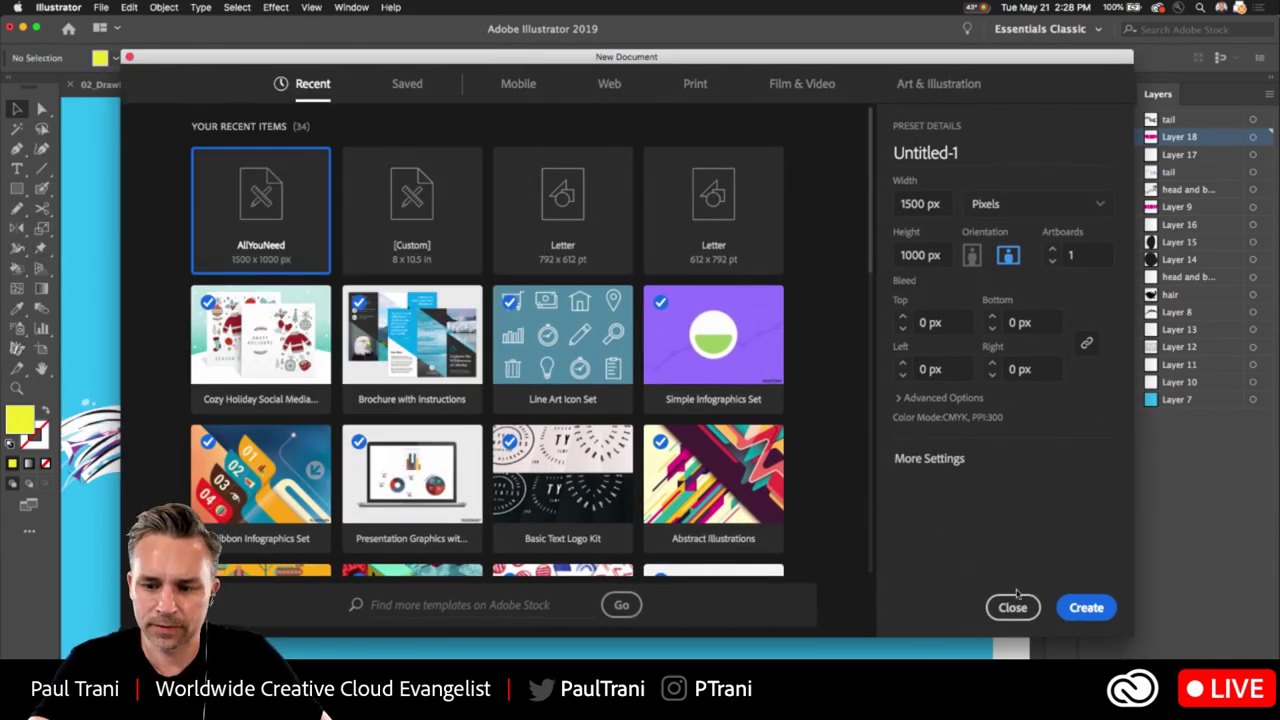
click(1086, 607)
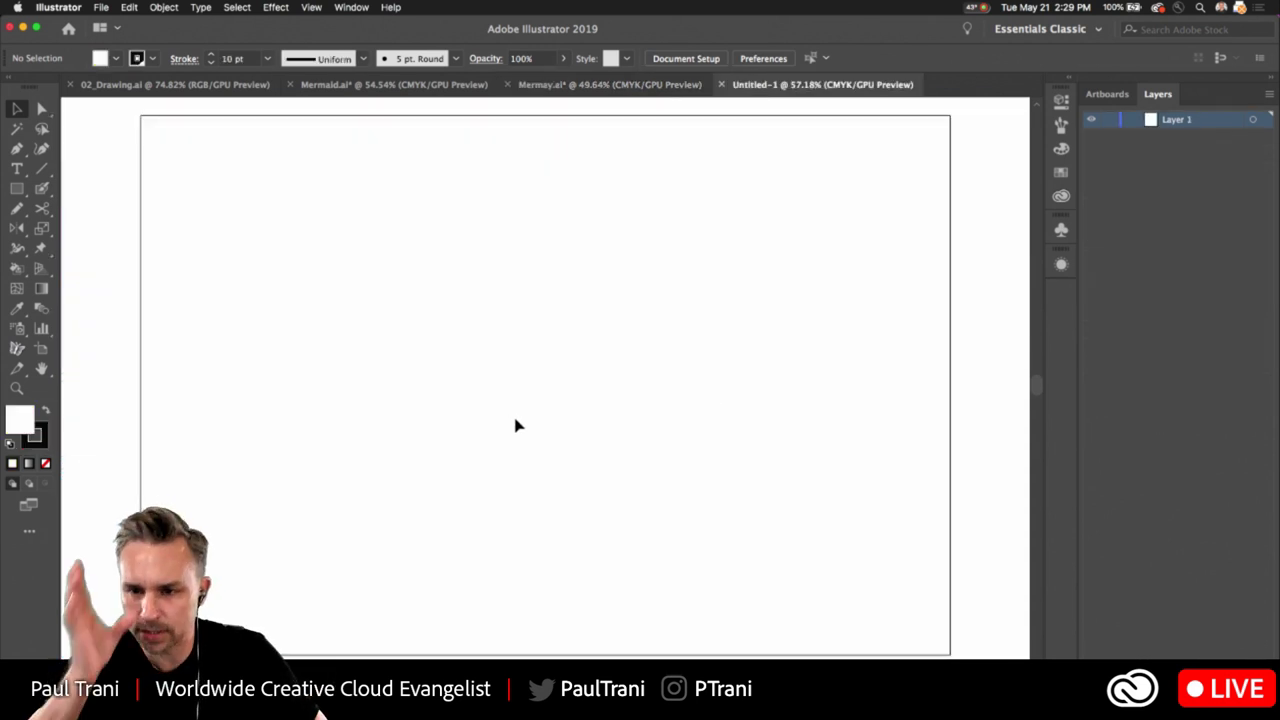
Display the available brushes and paint a tall S-shaped stroke on the blank artboard with the 5 pt. Round brush
click(1067, 77)
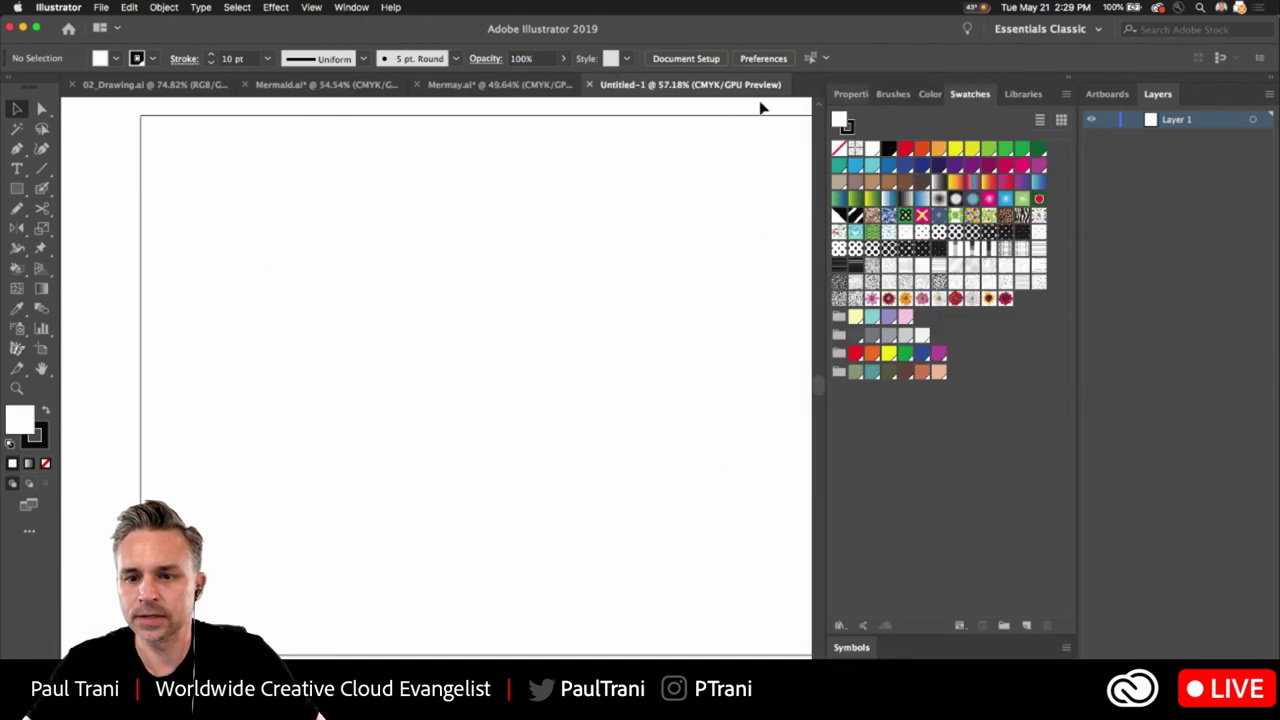
click(893, 94)
scroll(926, 394, down, 20)
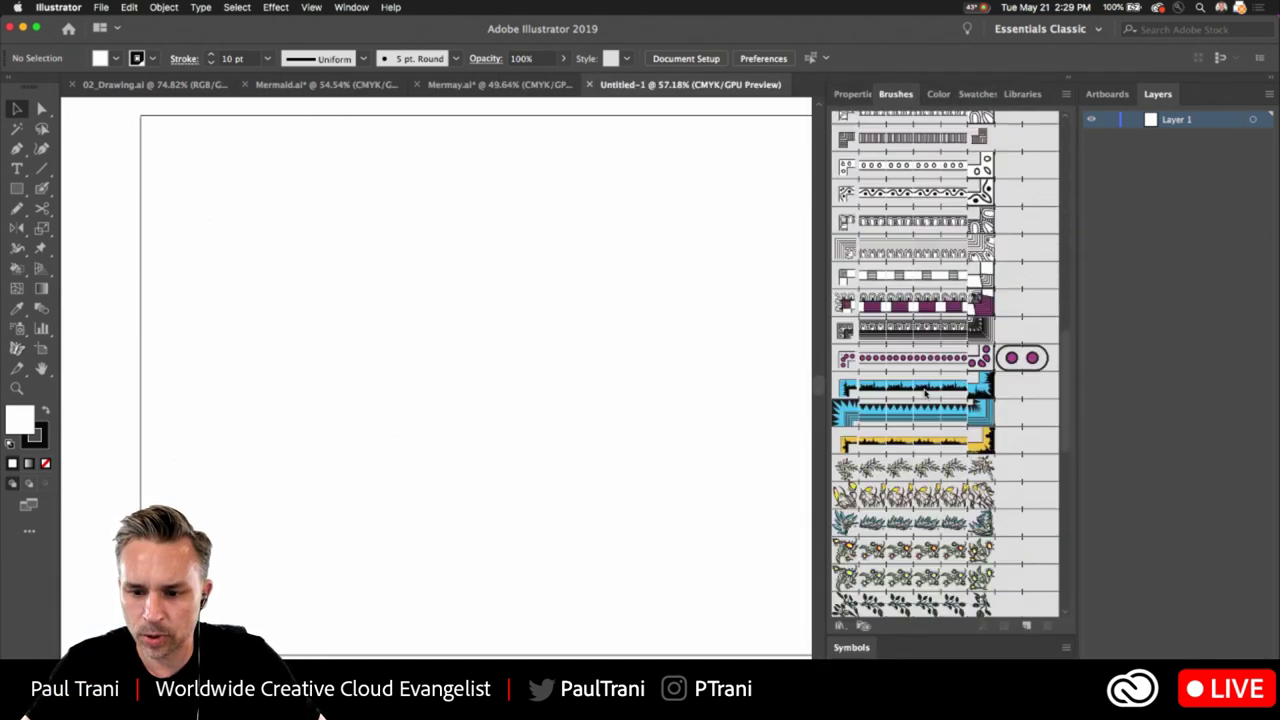
scroll(926, 394, up, 5)
scroll(926, 394, down, 5)
scroll(926, 394, down, 1)
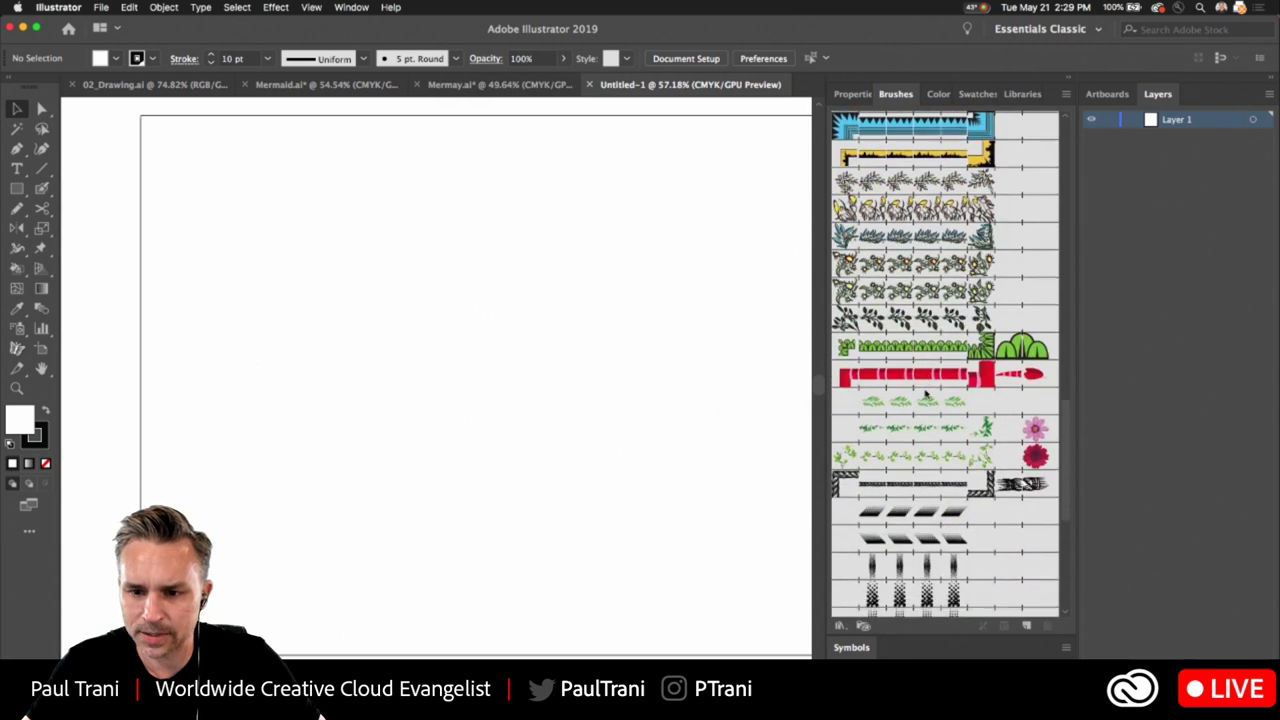
click(41, 190)
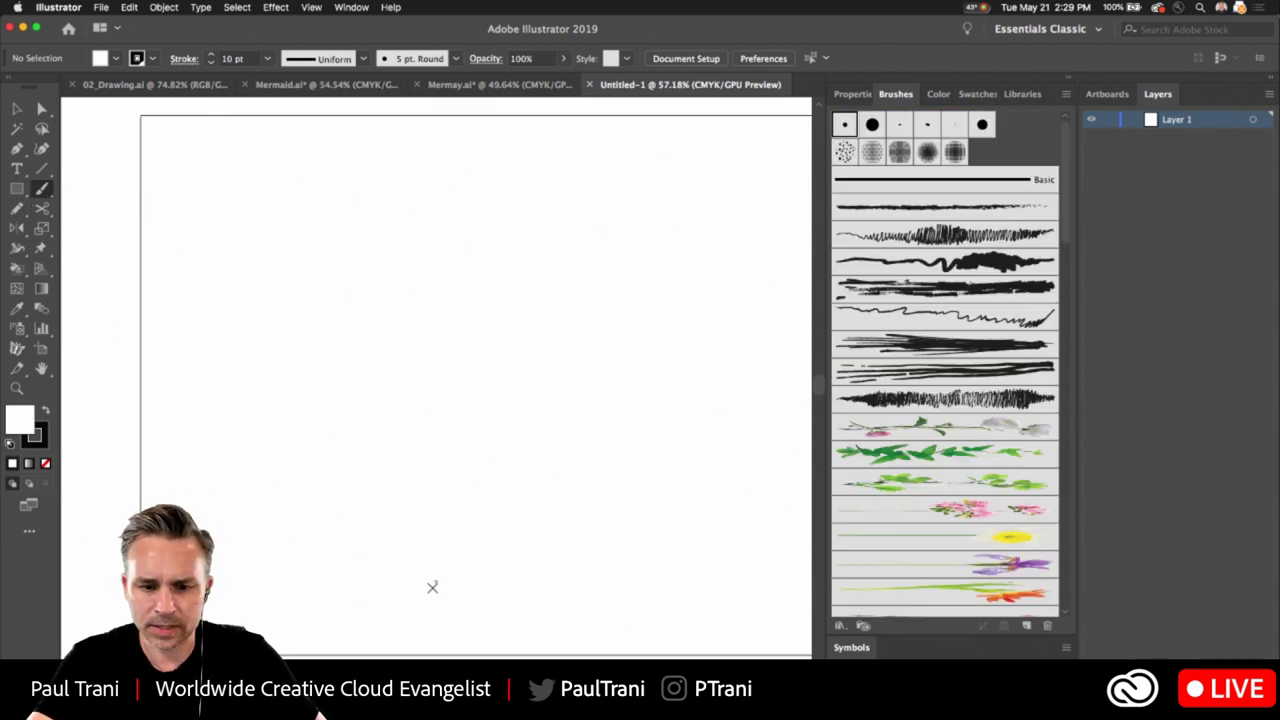
mouse_move(531, 584)
mouse_down()
mouse_move(446, 317)
mouse_move(441, 165)
mouse_up()
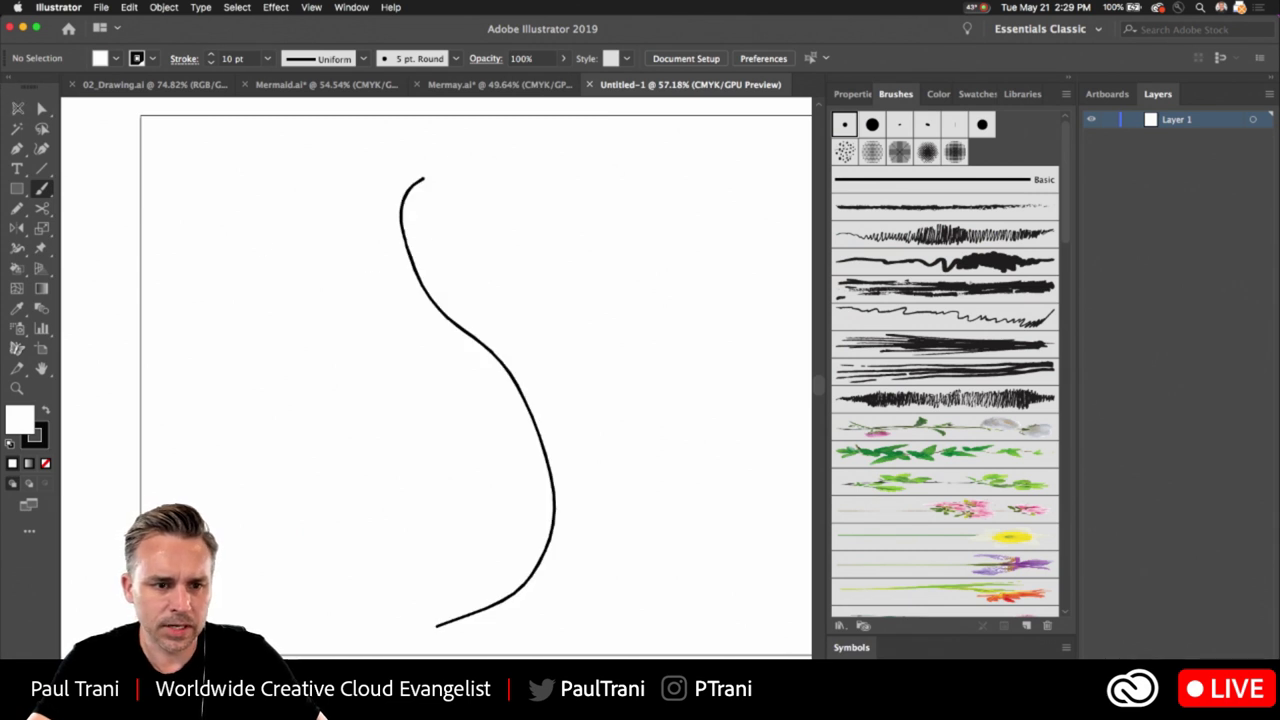
Remove the Drop Shadow effect from the painted S-shaped path
key(v)
click(402, 207)
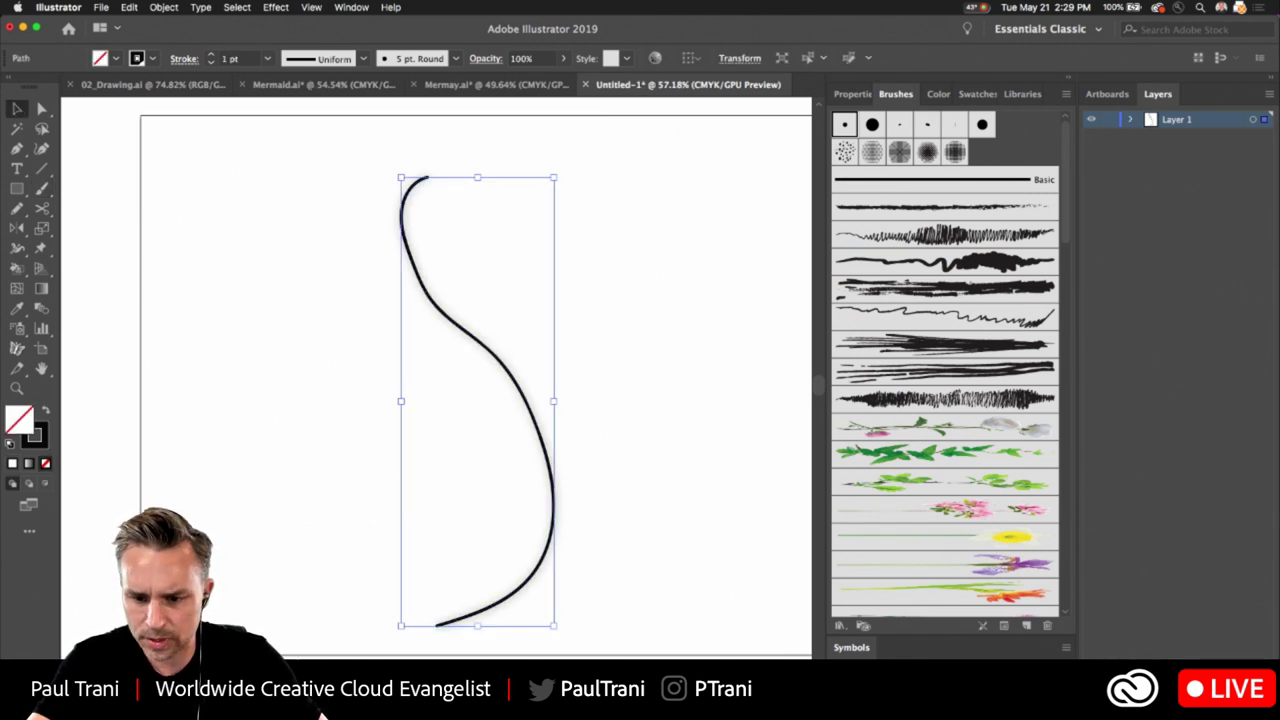
key(shift+F6)
click(951, 394)
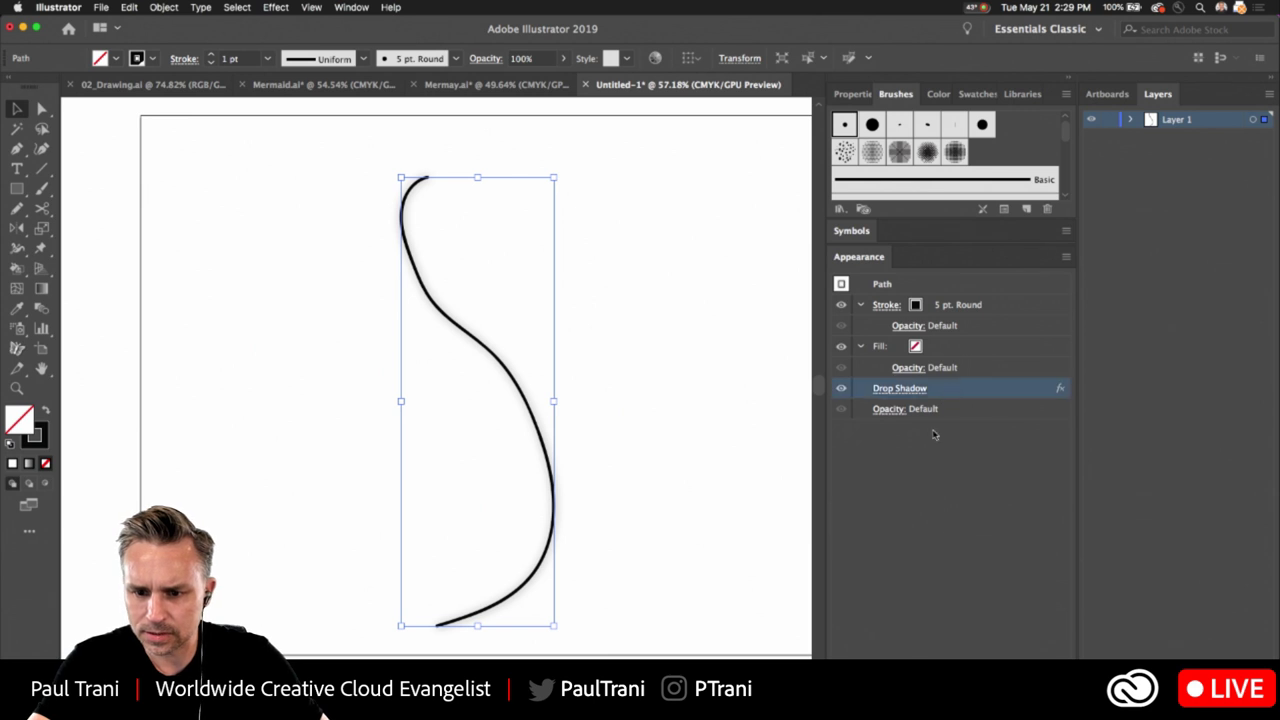
click(1047, 708)
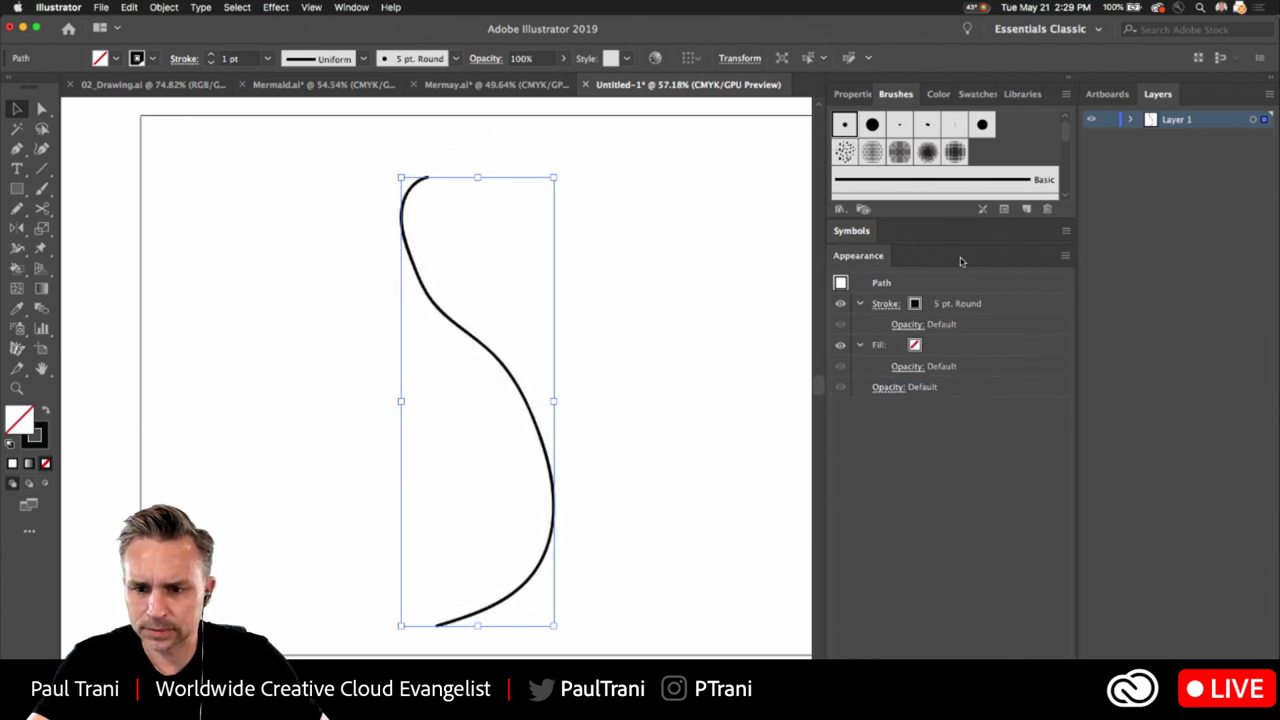
drag(960, 259, 974, 281)
click(831, 241)
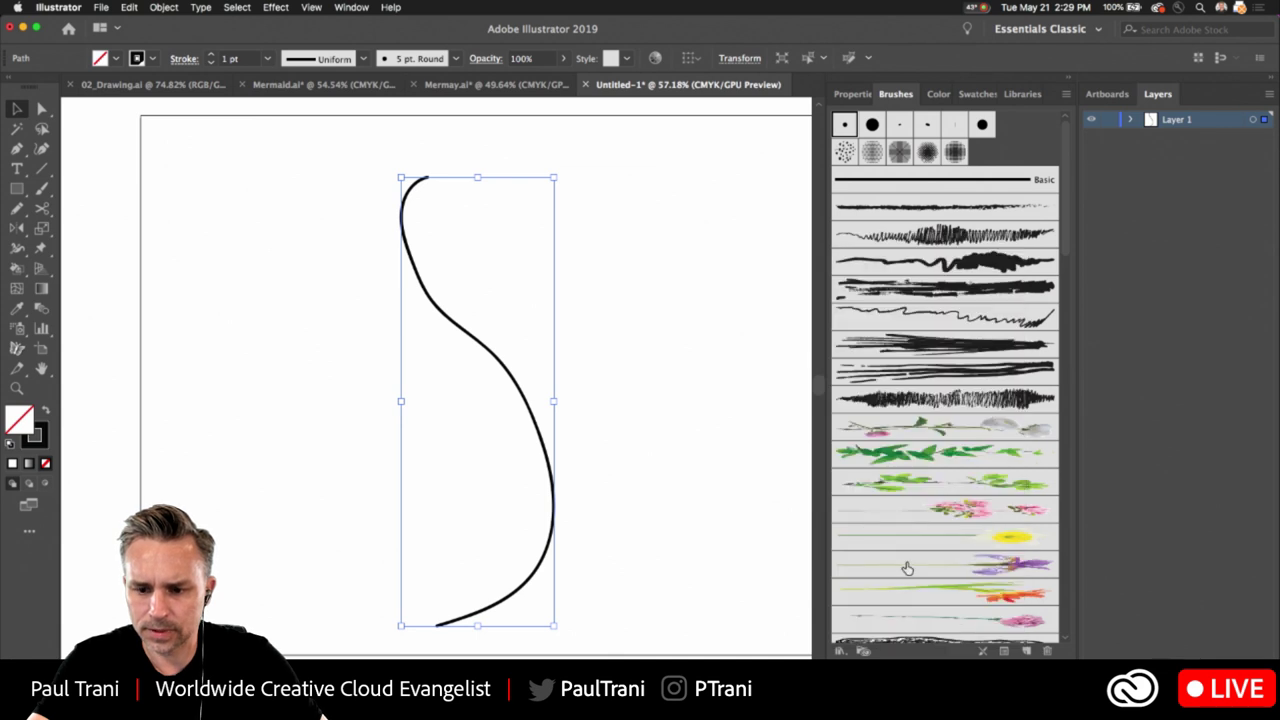
Apply the vine pattern brush with red and orange flowers to the S-shaped path and set its stroke weight to 3 pt
scroll(905, 450, down, 10)
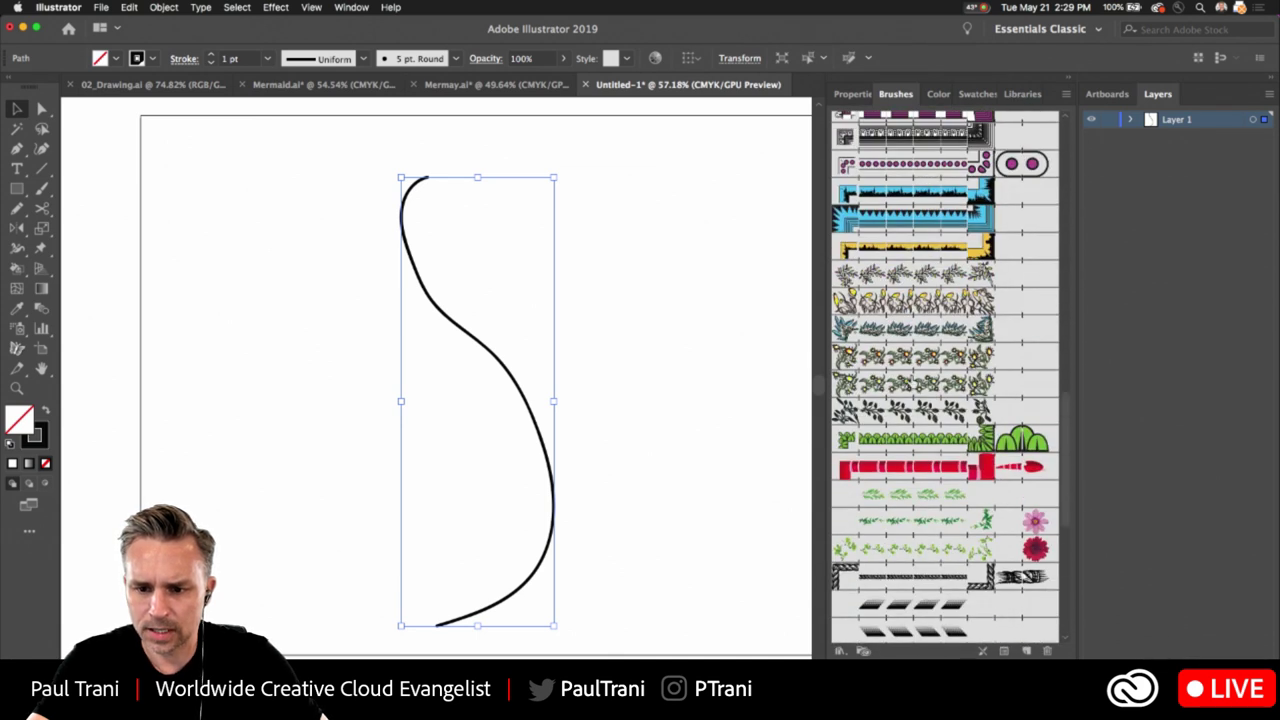
click(912, 385)
click(912, 360)
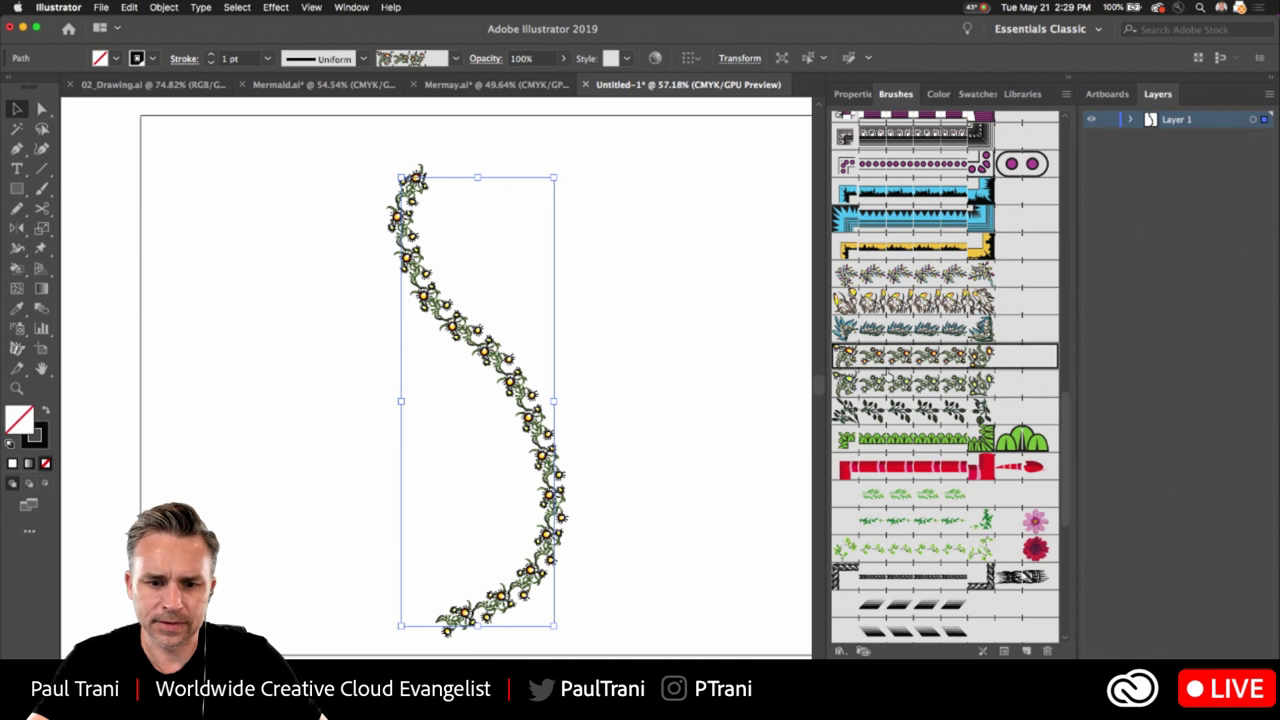
click(211, 58)
click(211, 58)
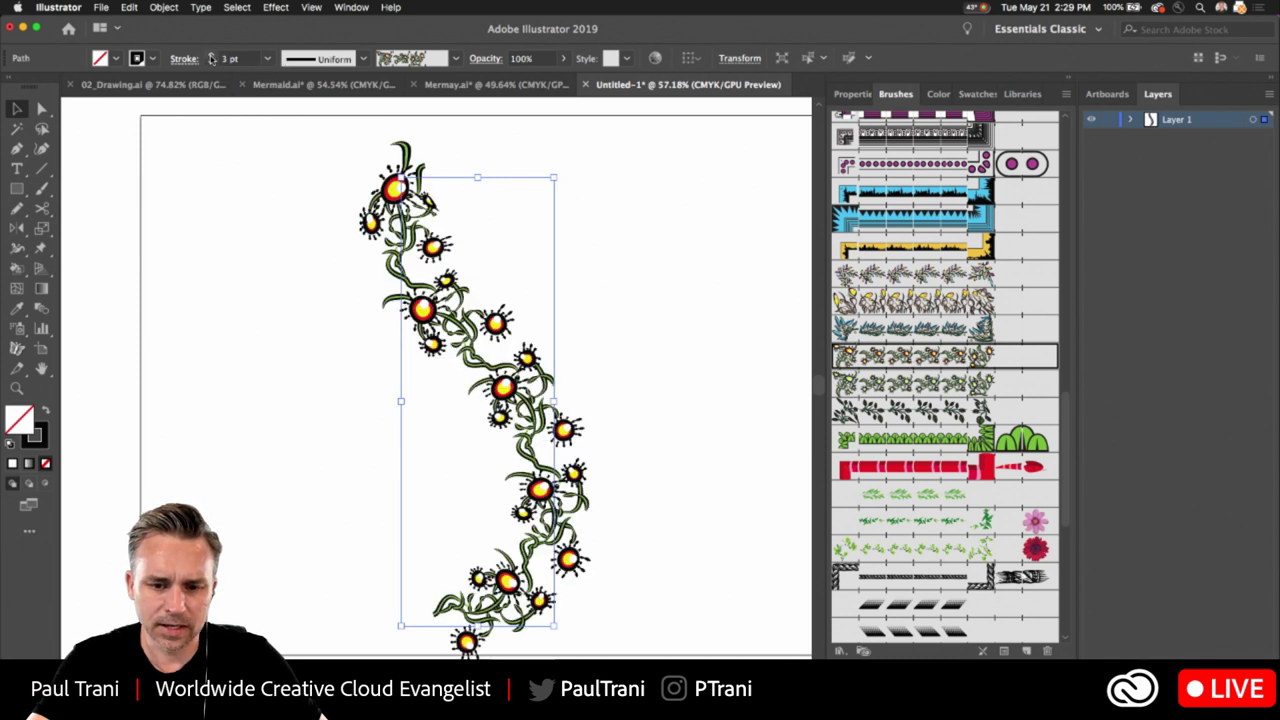
Give the flower vine a variable width profile that tapers at both ends
click(454, 58)
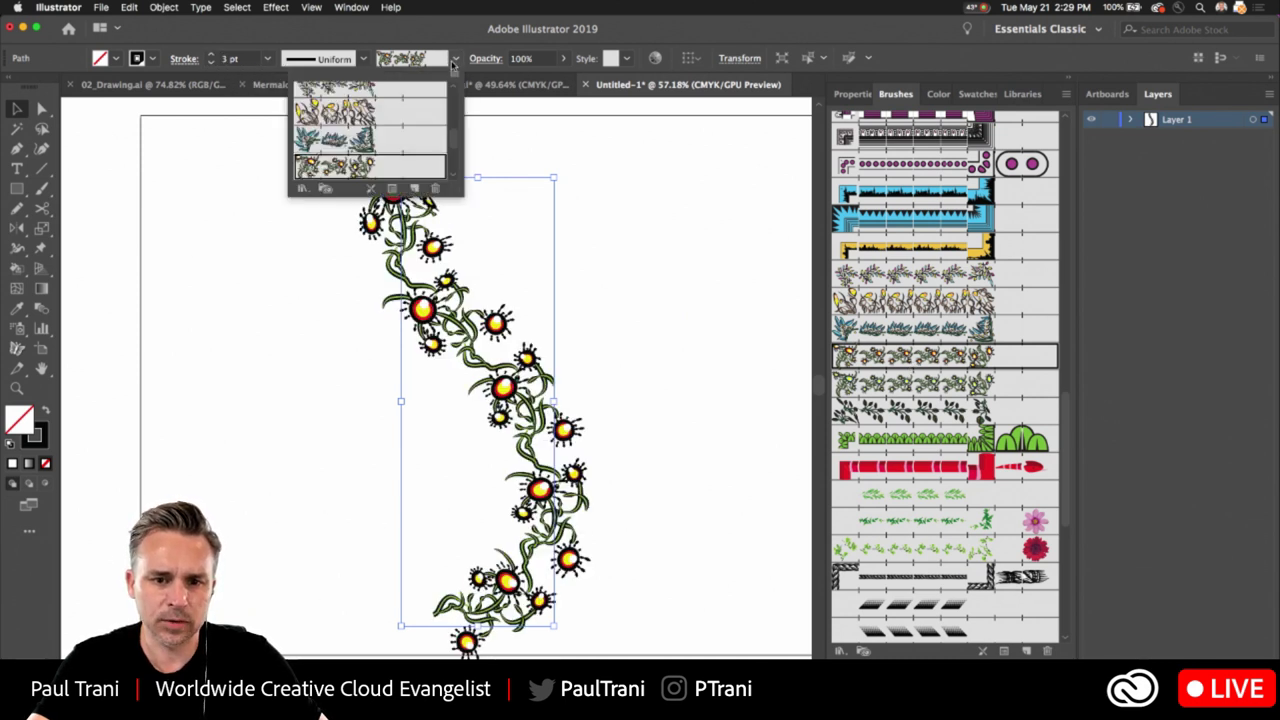
scroll(327, 148, up, 3)
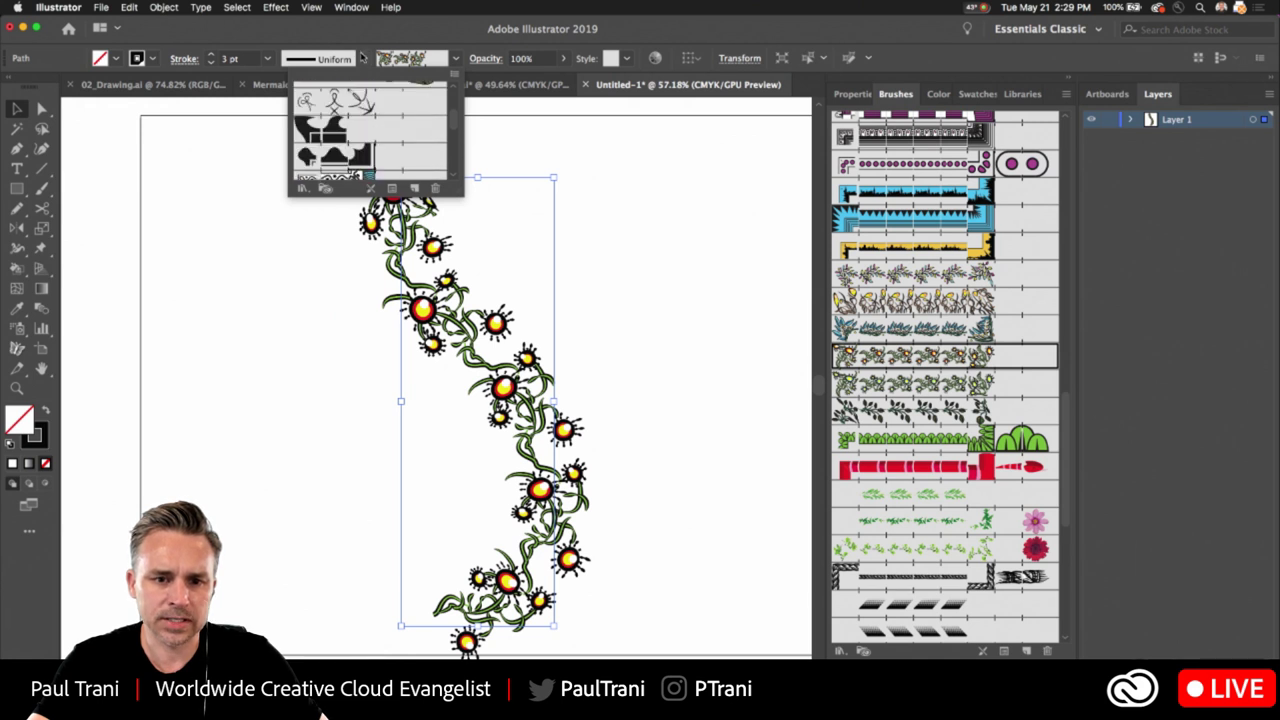
click(363, 58)
click(363, 58)
click(288, 117)
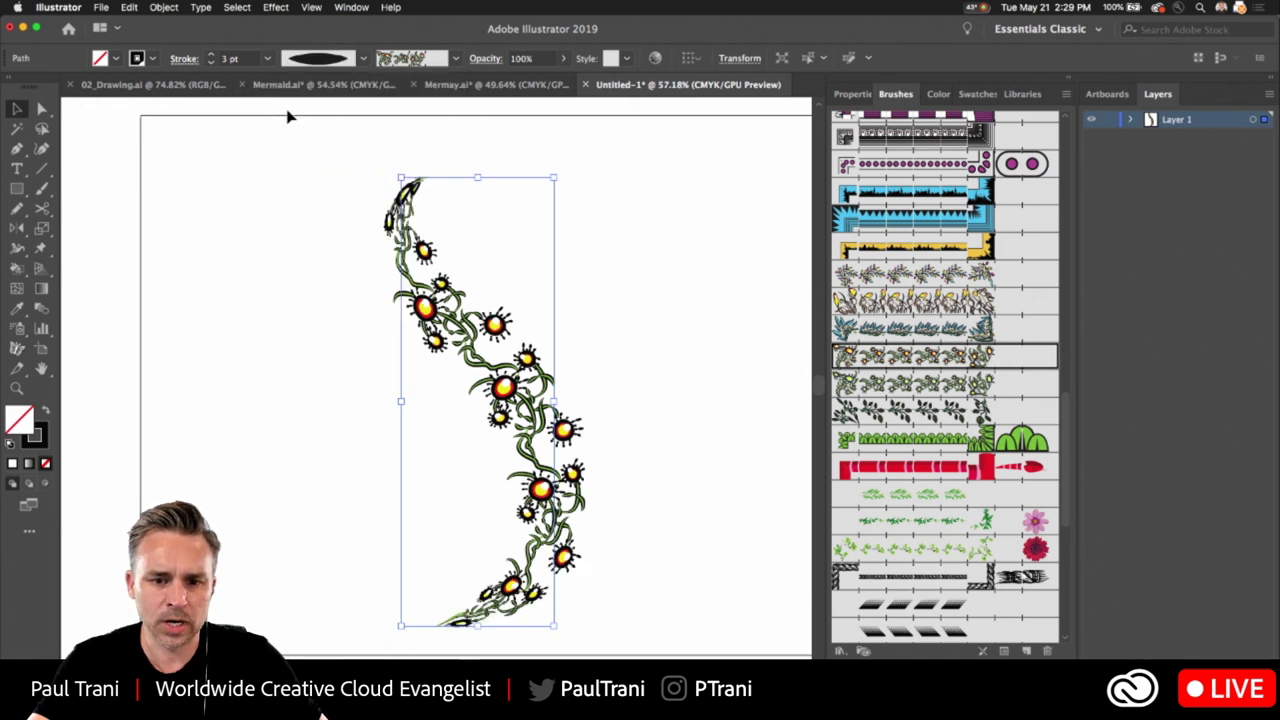
click(268, 240)
Duplicate the vine beside the original, apply Pattern Brush 2 to the copy, and give it the profile tapering at both ends
click(493, 380)
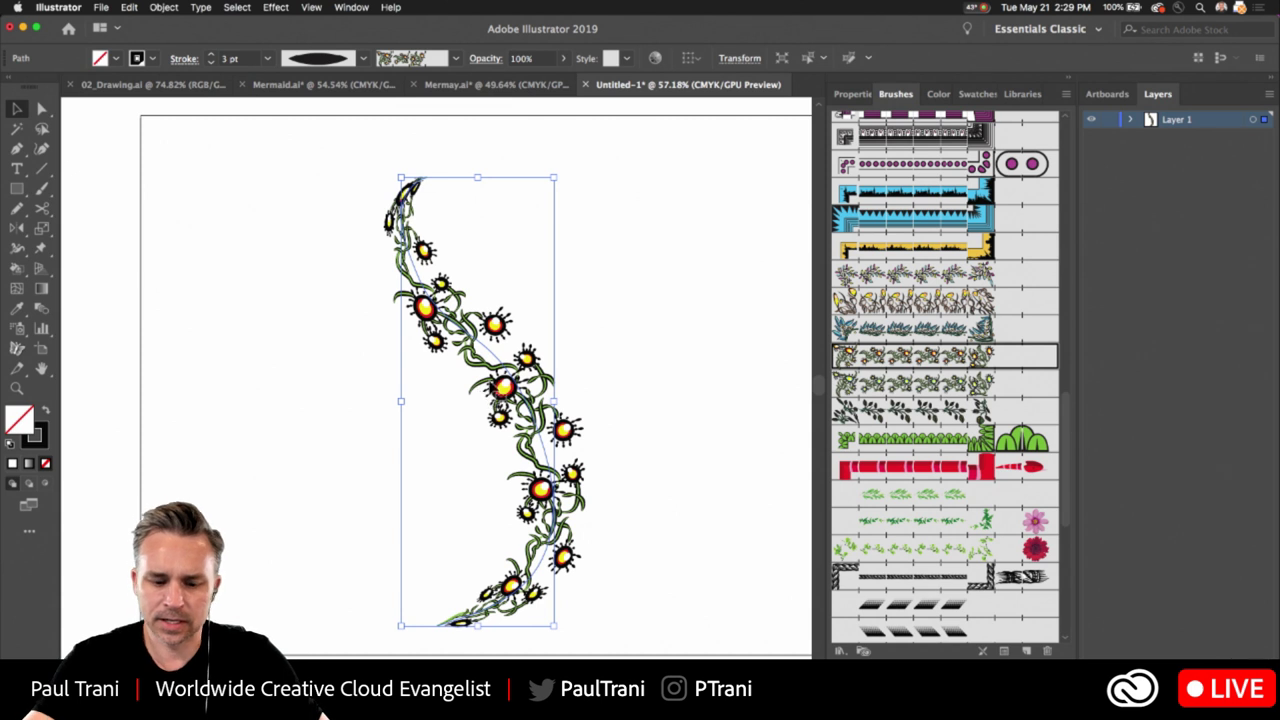
mouse_move(493, 380)
mouse_down()
mouse_move(266, 371)
mouse_move(276, 375)
mouse_up()
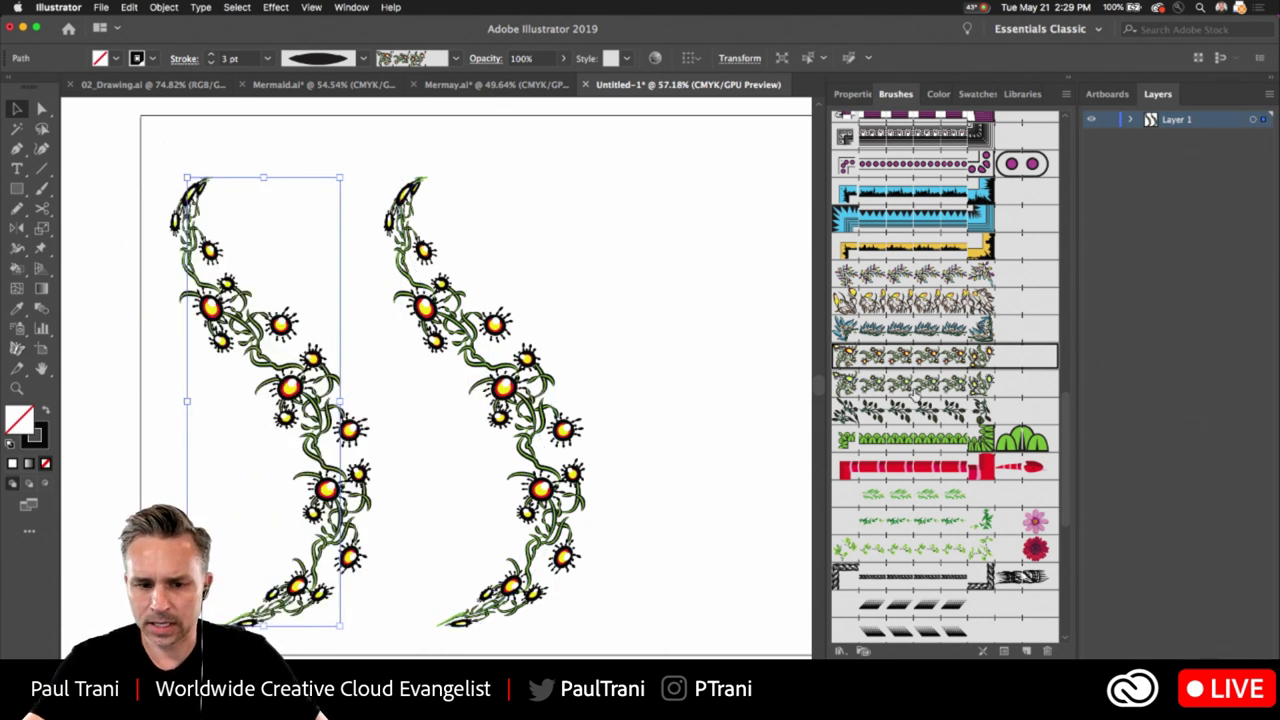
click(915, 385)
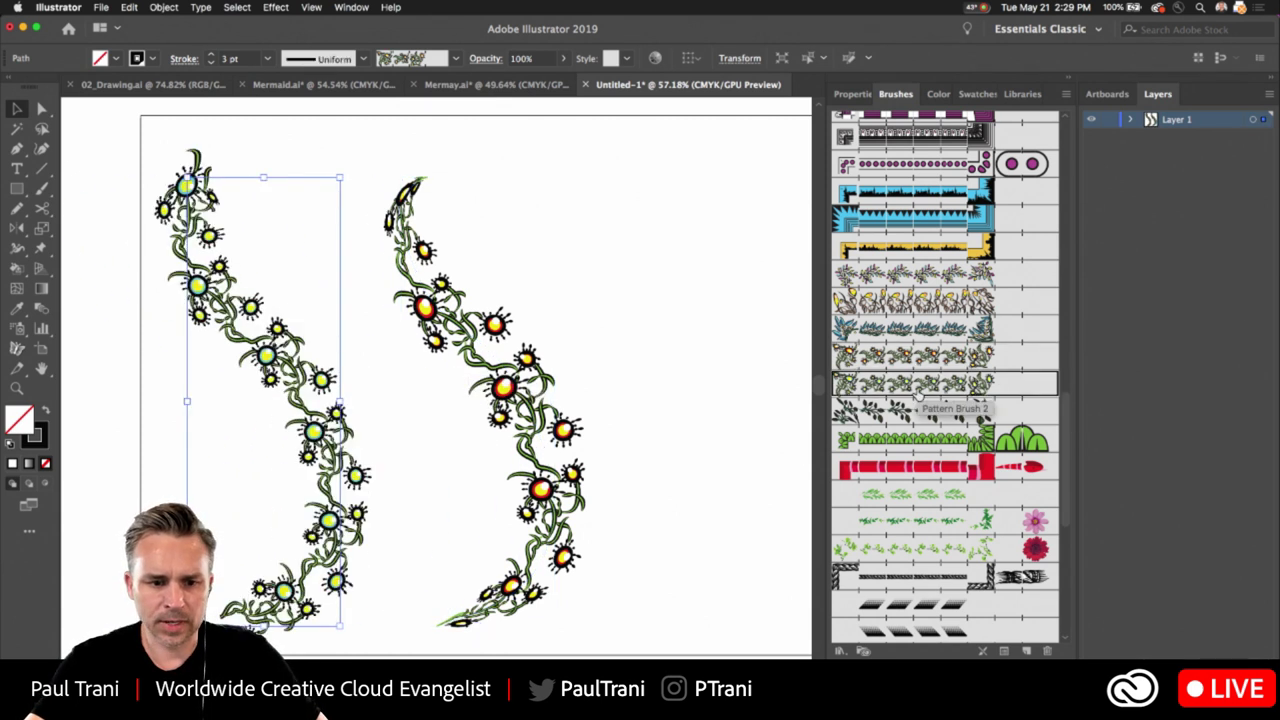
click(365, 59)
click(282, 140)
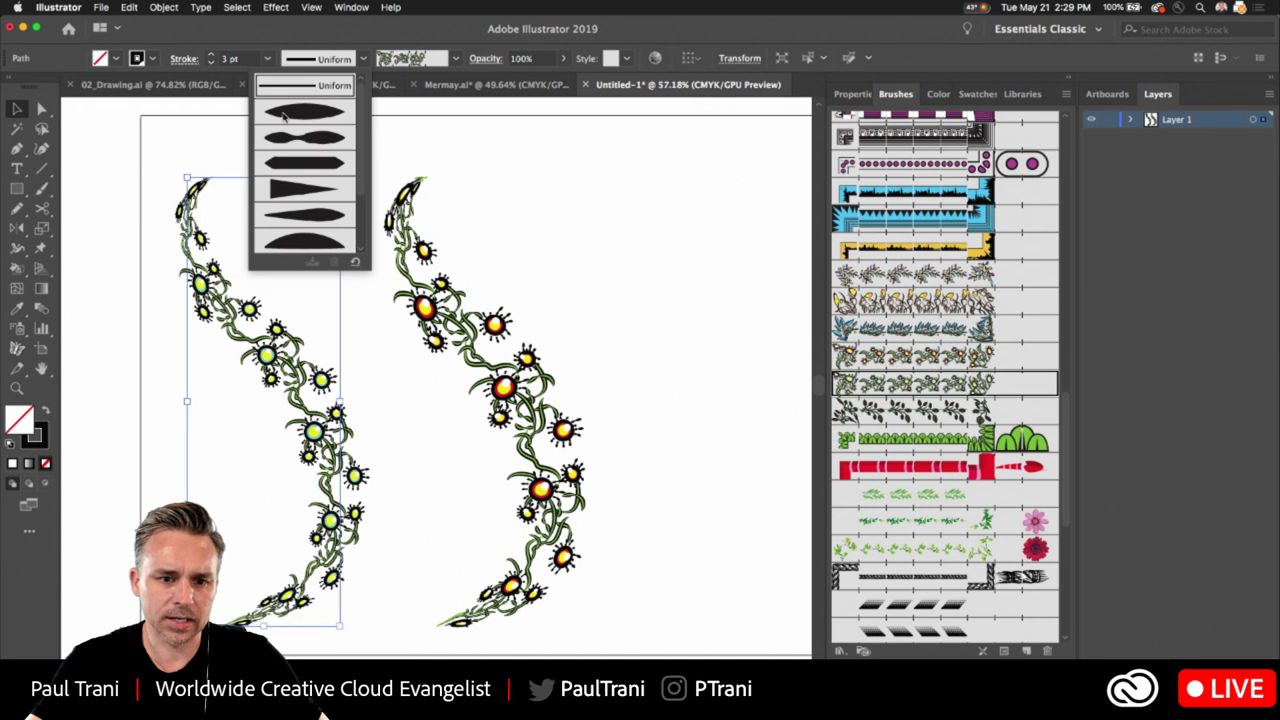
click(610, 233)
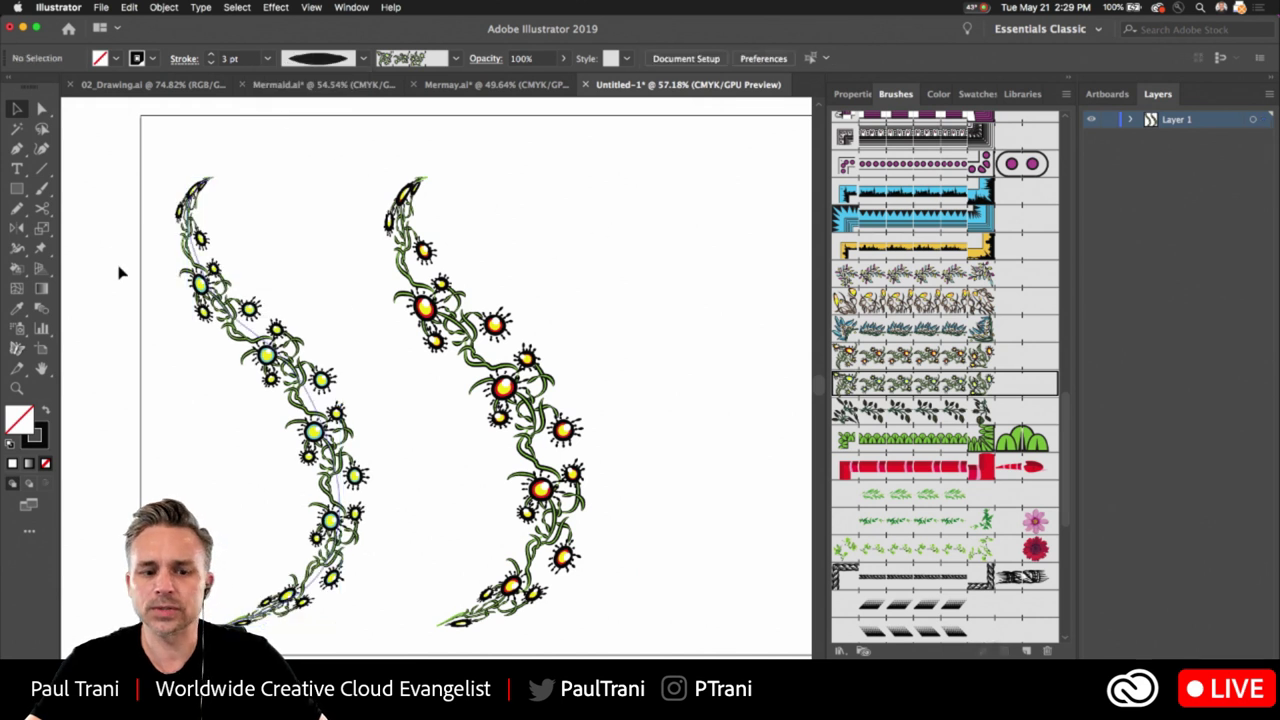
Draw a third tall wavy vine beside the red-flowered one with the Pencil tool, using the second vine's brush settings
click(291, 392)
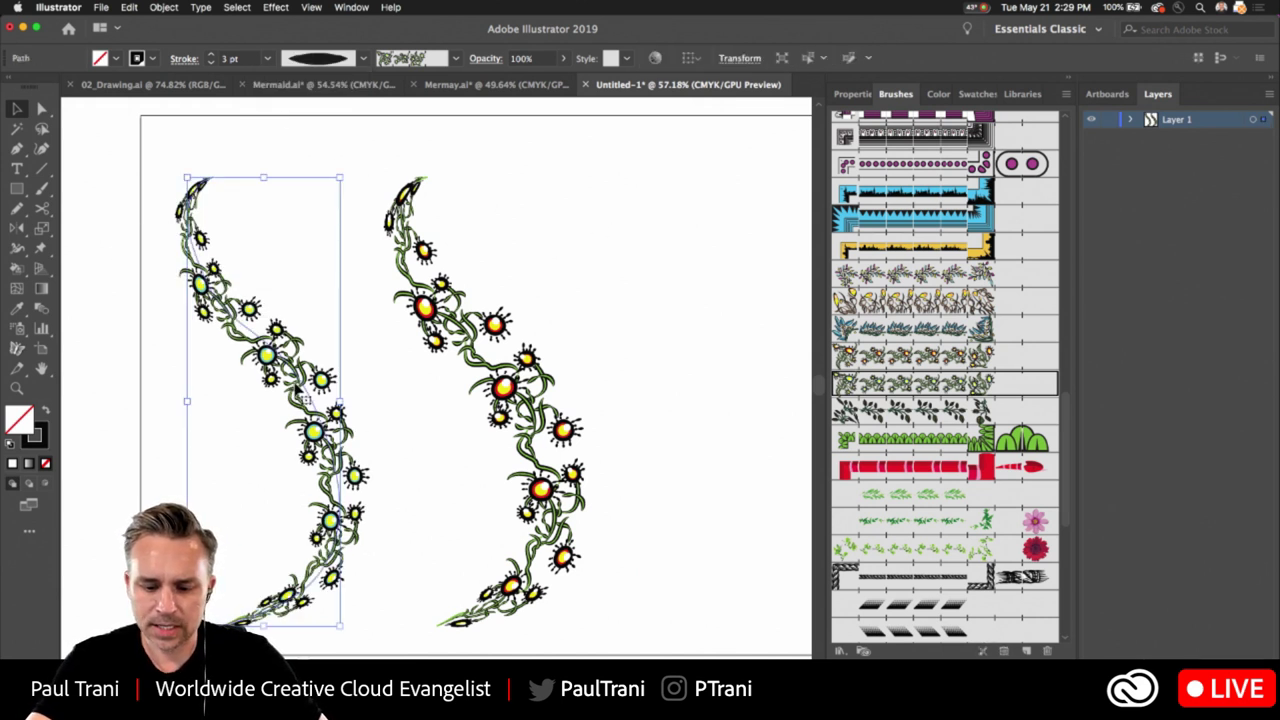
key(n)
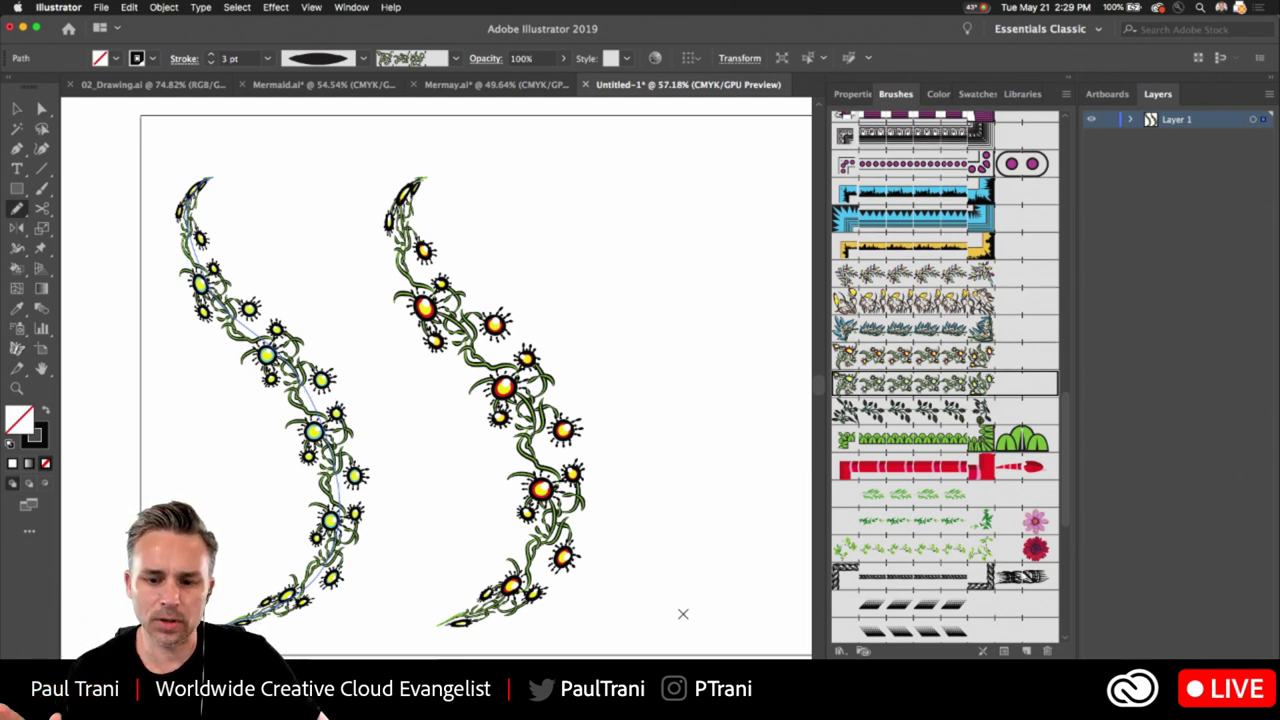
mouse_move(701, 530)
mouse_down()
mouse_move(689, 294)
mouse_move(658, 160)
mouse_up()
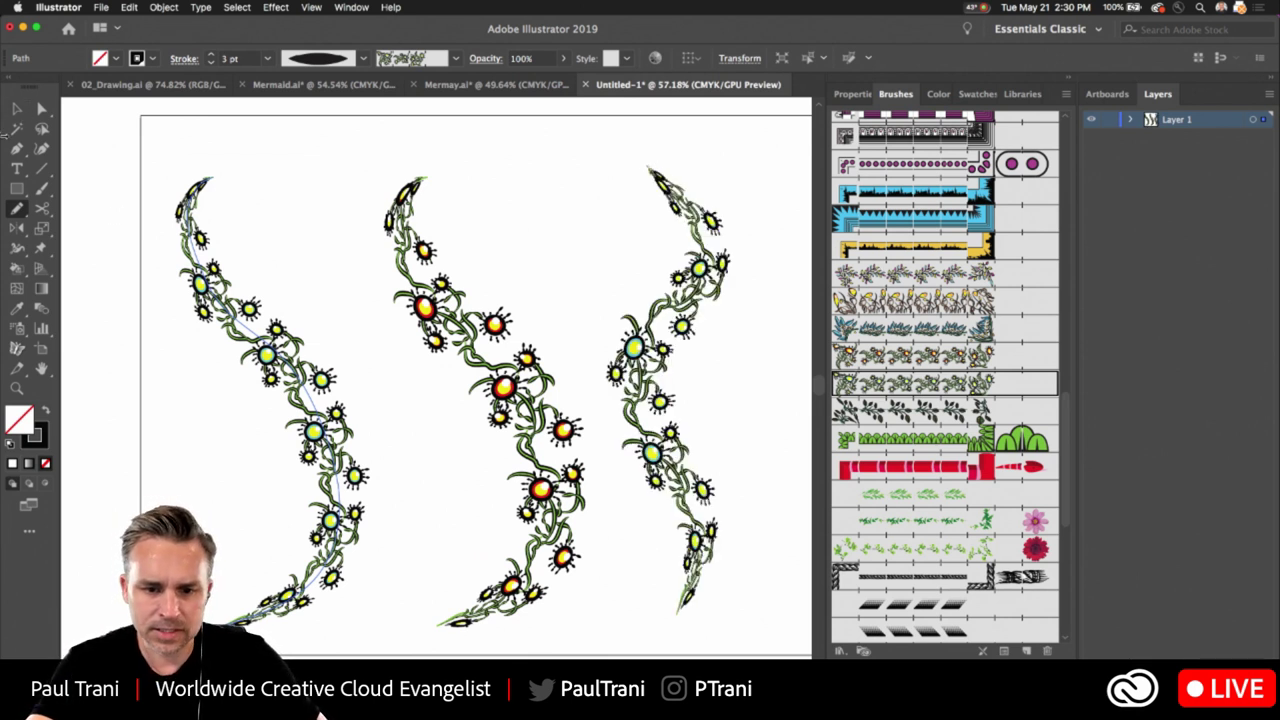
Change the pencil-drawn vine to the dark leafy branch pattern brush and set its stroke weight to 1 pt
click(18, 108)
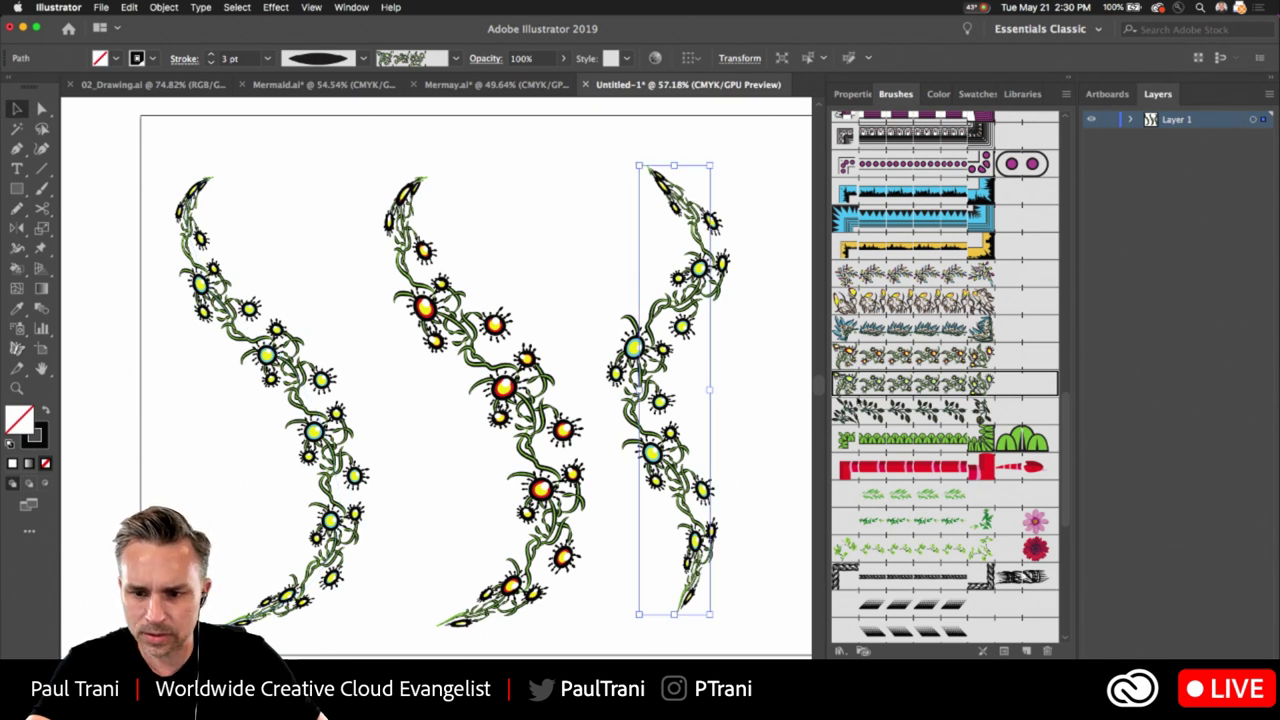
click(862, 410)
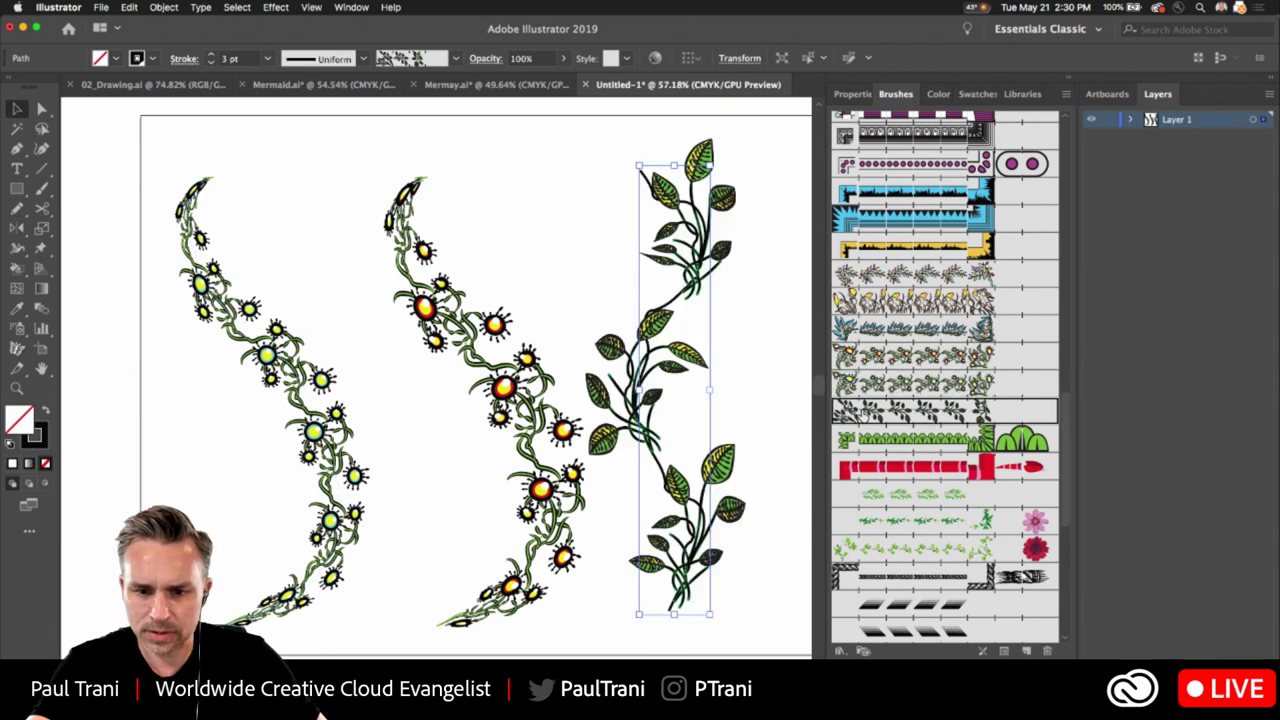
click(212, 63)
click(212, 63)
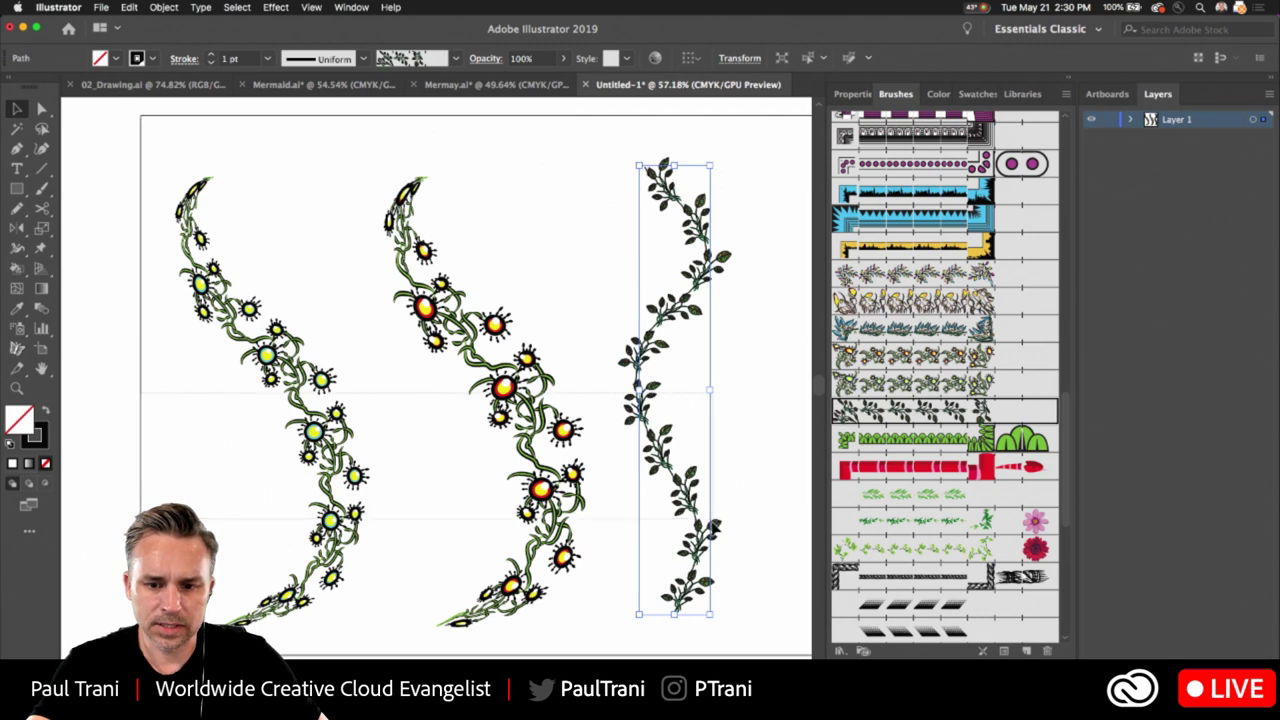
Copy all three vines and paste them into Mermay.ai on a new layer directly above the blue background layer
key(ctrl+a)
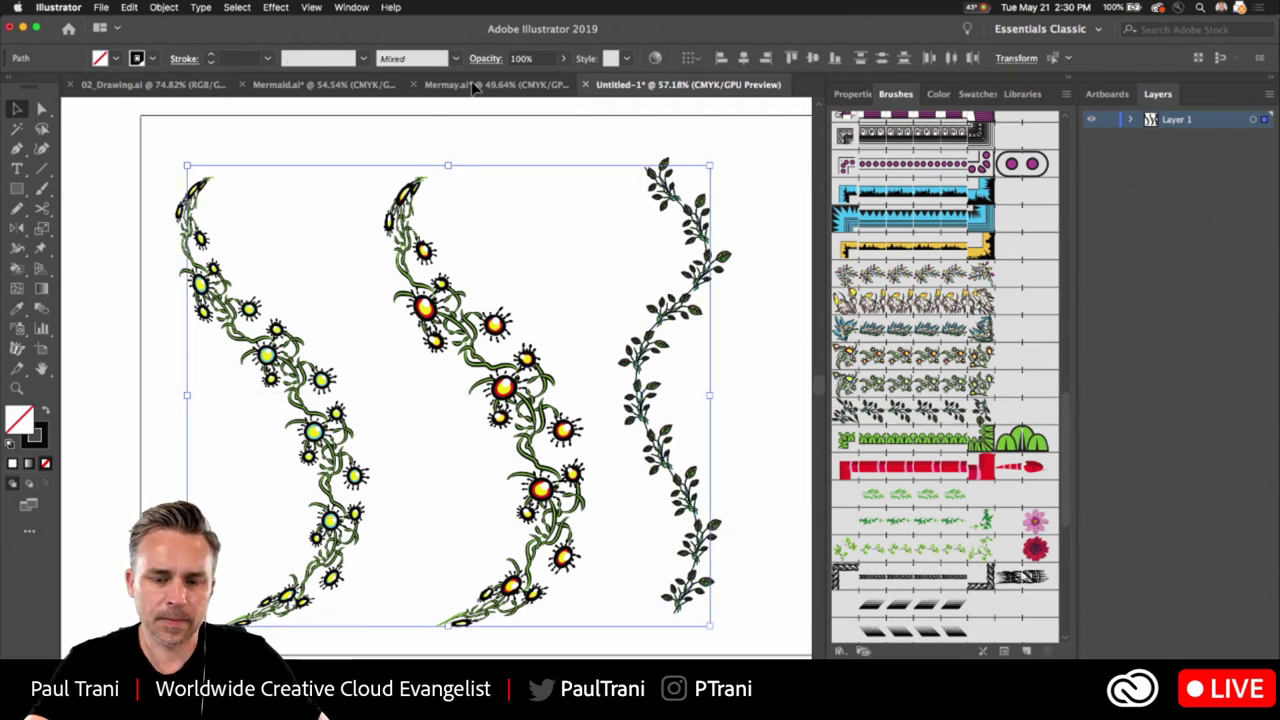
click(470, 85)
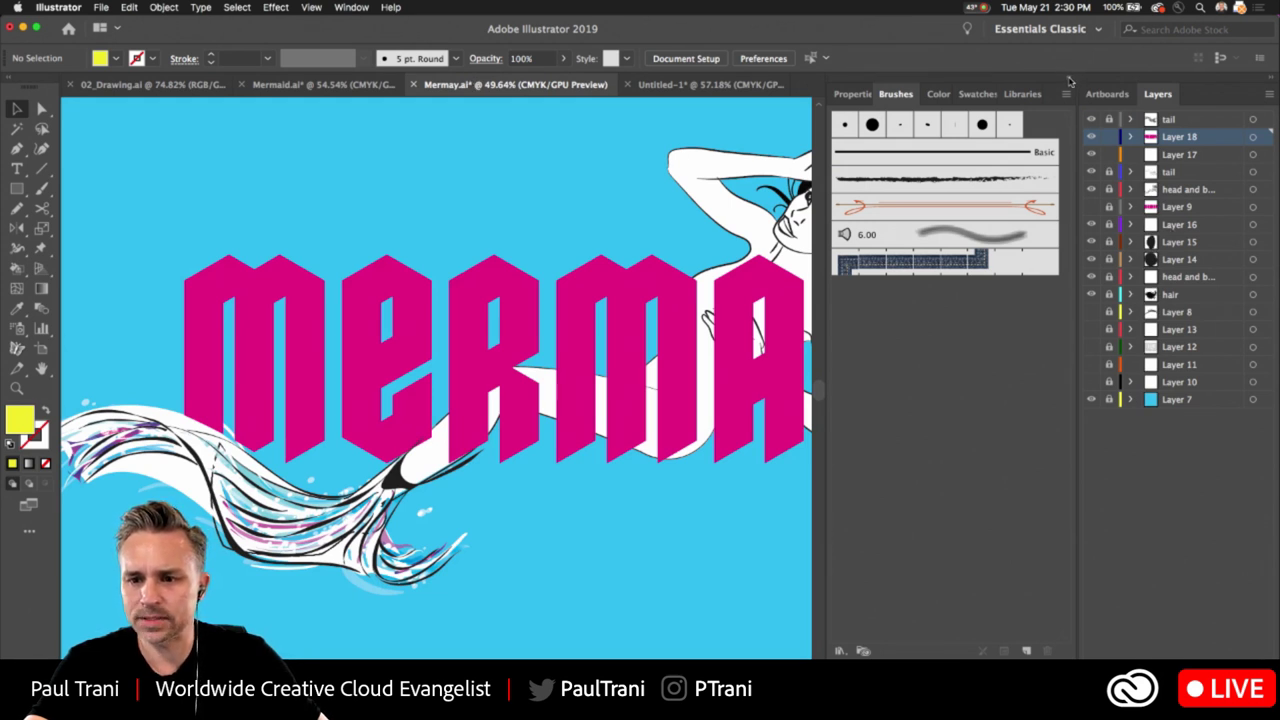
click(1185, 400)
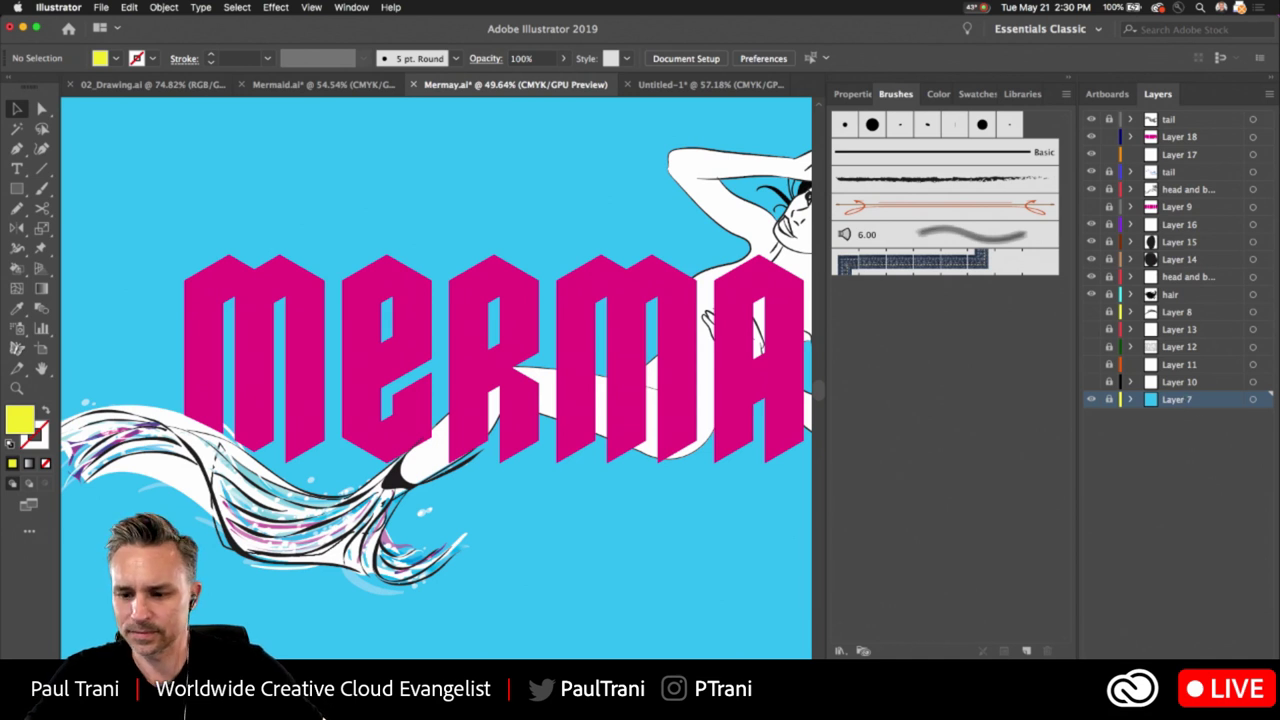
key(super+l)
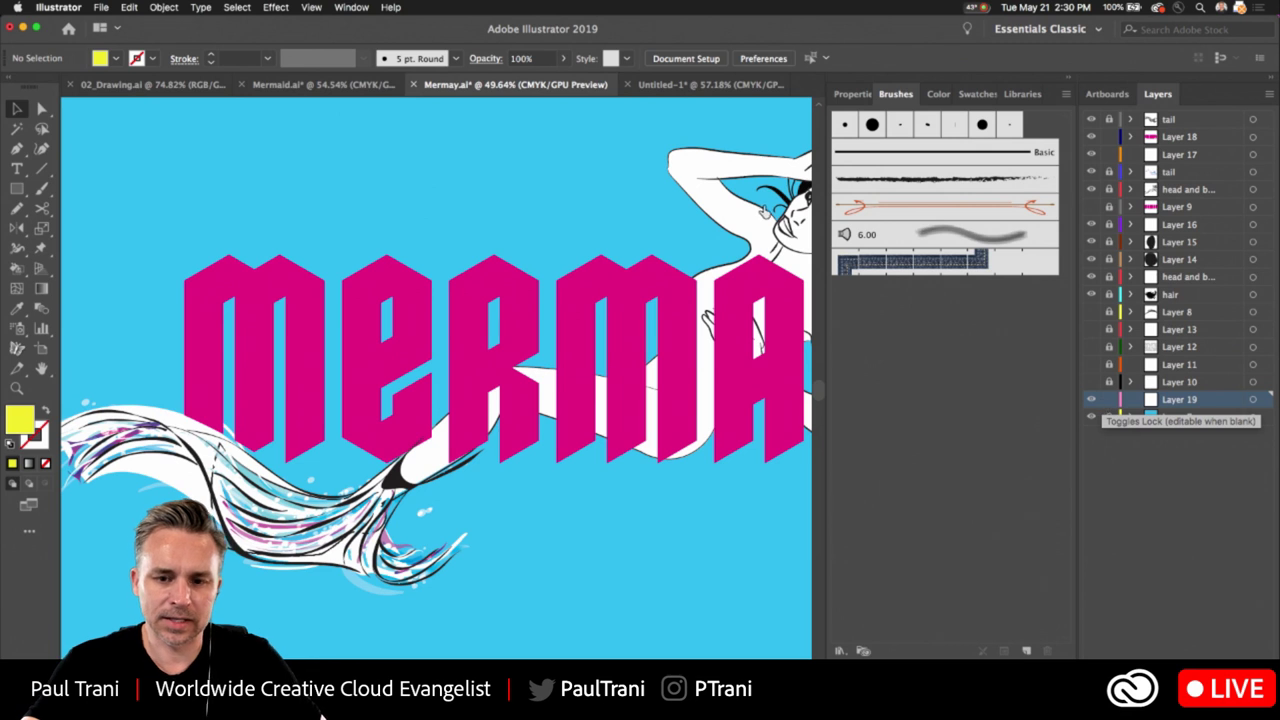
key(super+v)
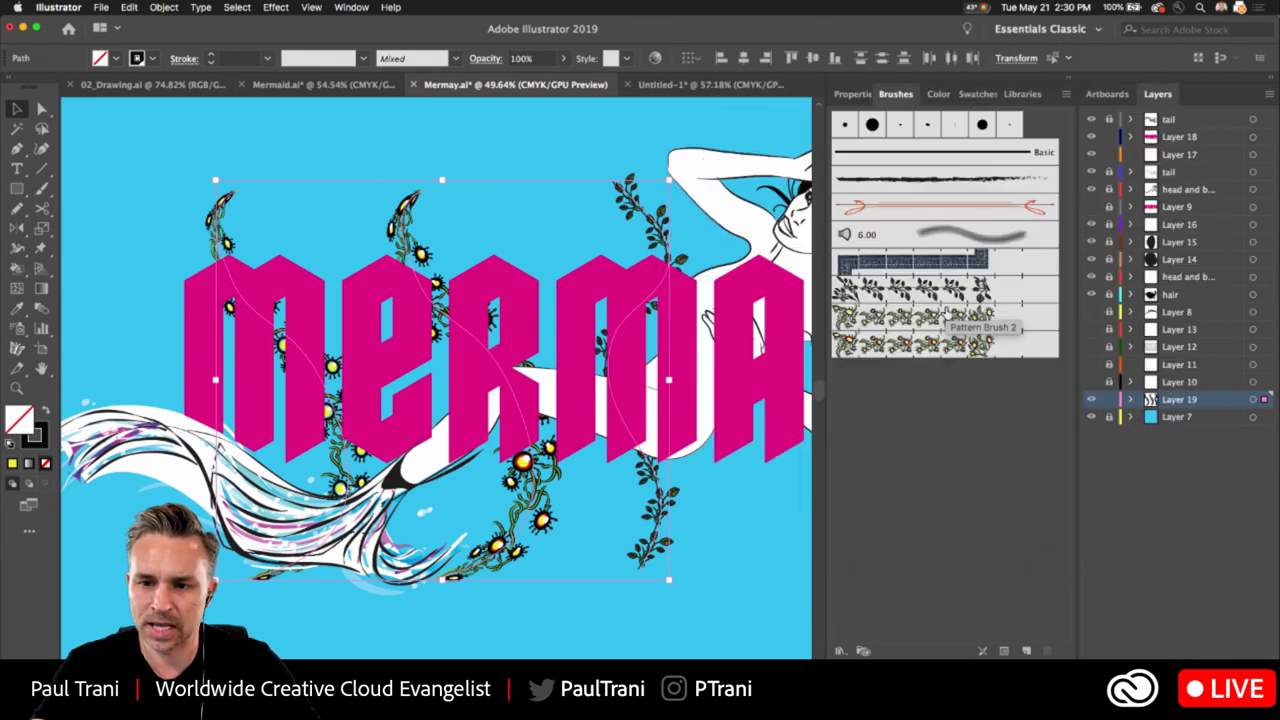
Open the Decorative_Scatter brush library and enlarge its panel to show all the brushes
click(1066, 96)
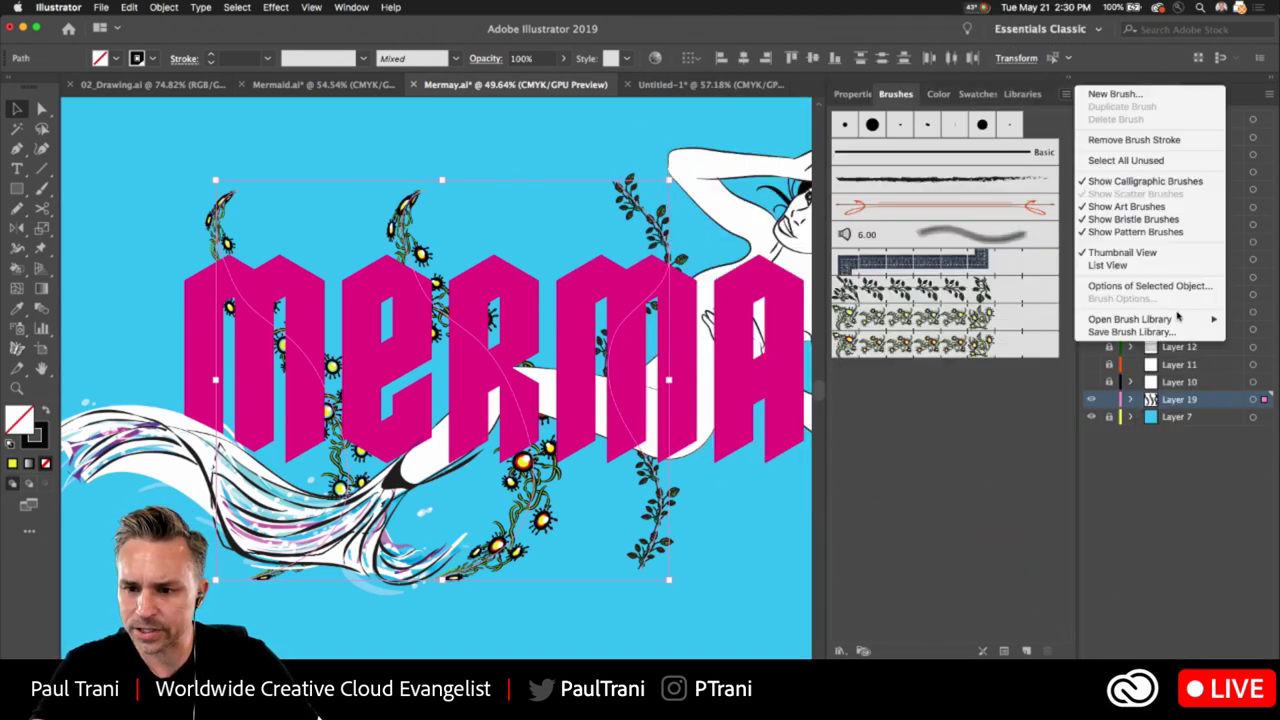
mouse_move(1178, 319)
mouse_move(998, 376)
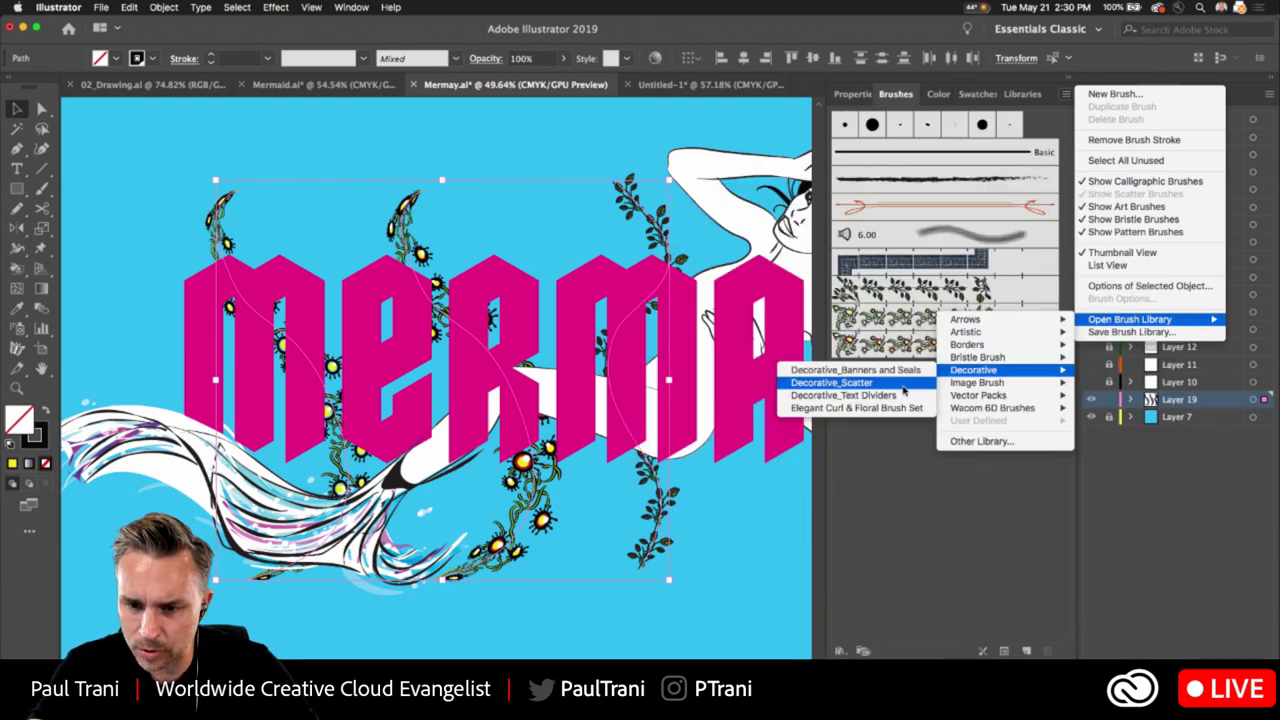
click(903, 388)
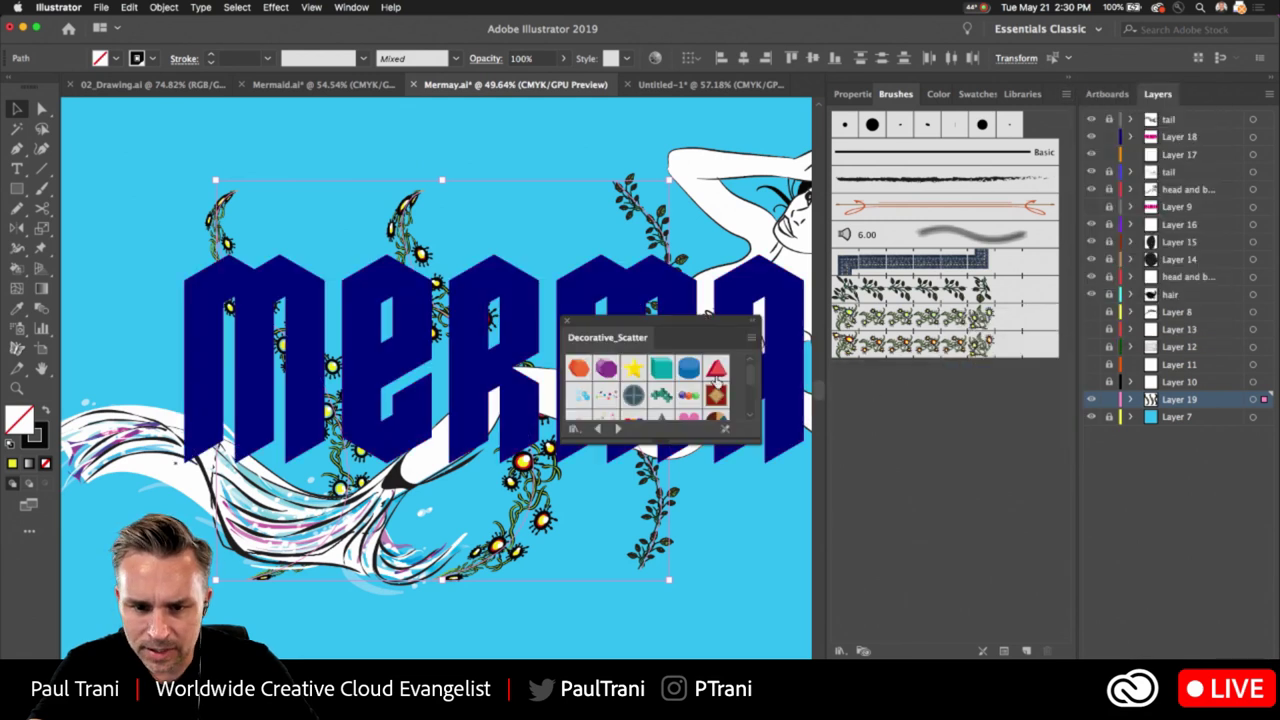
mouse_move(663, 440)
mouse_down()
mouse_move(663, 625)
mouse_move(663, 590)
mouse_up()
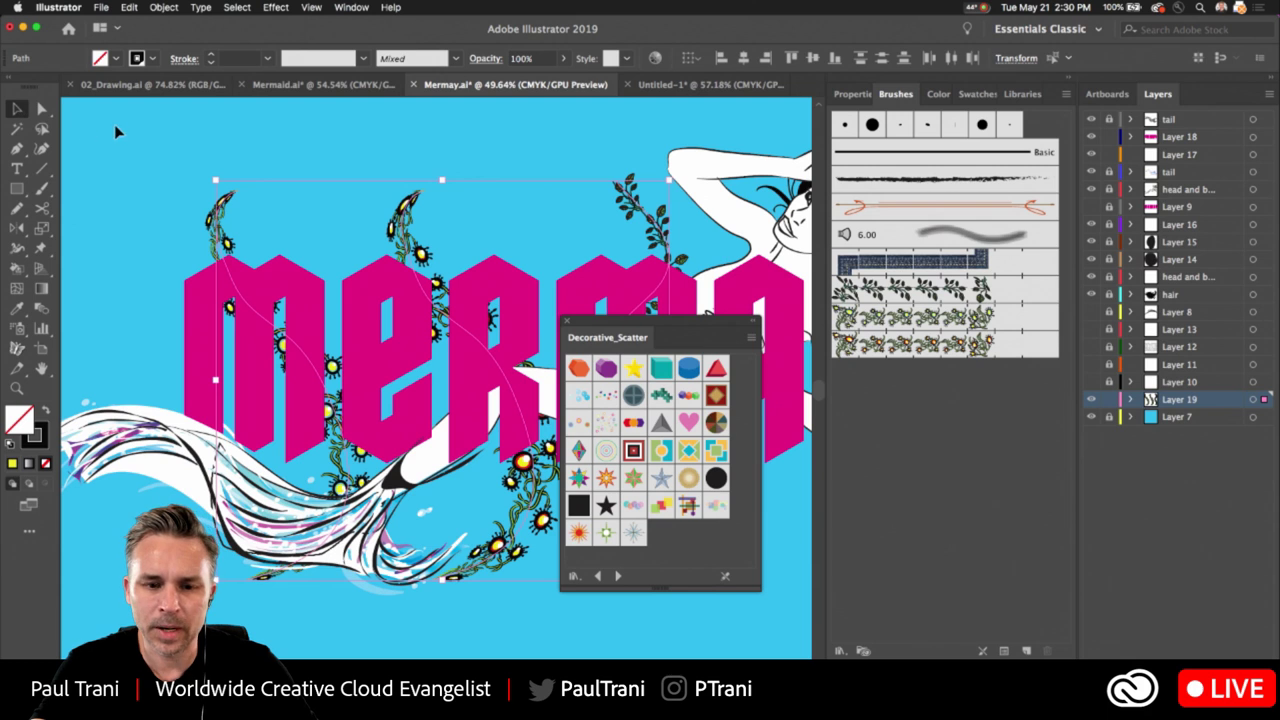
drag(612, 328, 674, 370)
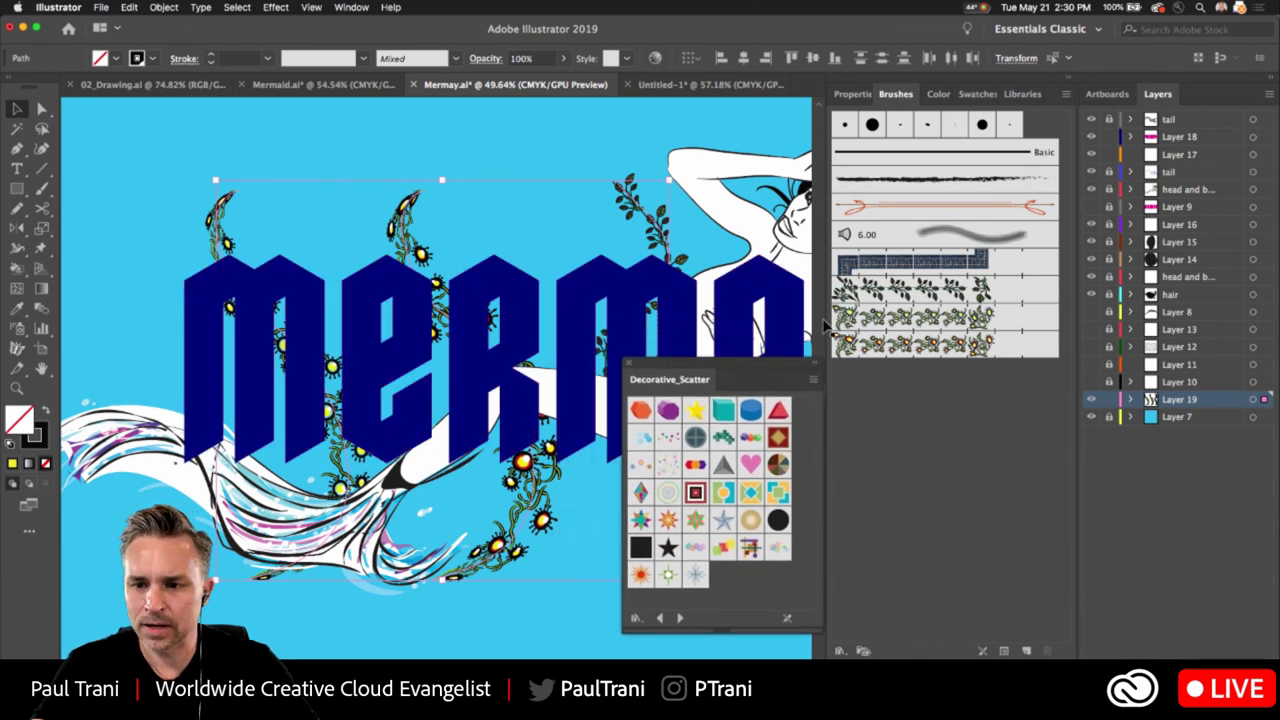
On a new layer above the locked vine layer, draw a tall wavy Pencil path beside the first M and apply the Bubbles brush
key(super+l)
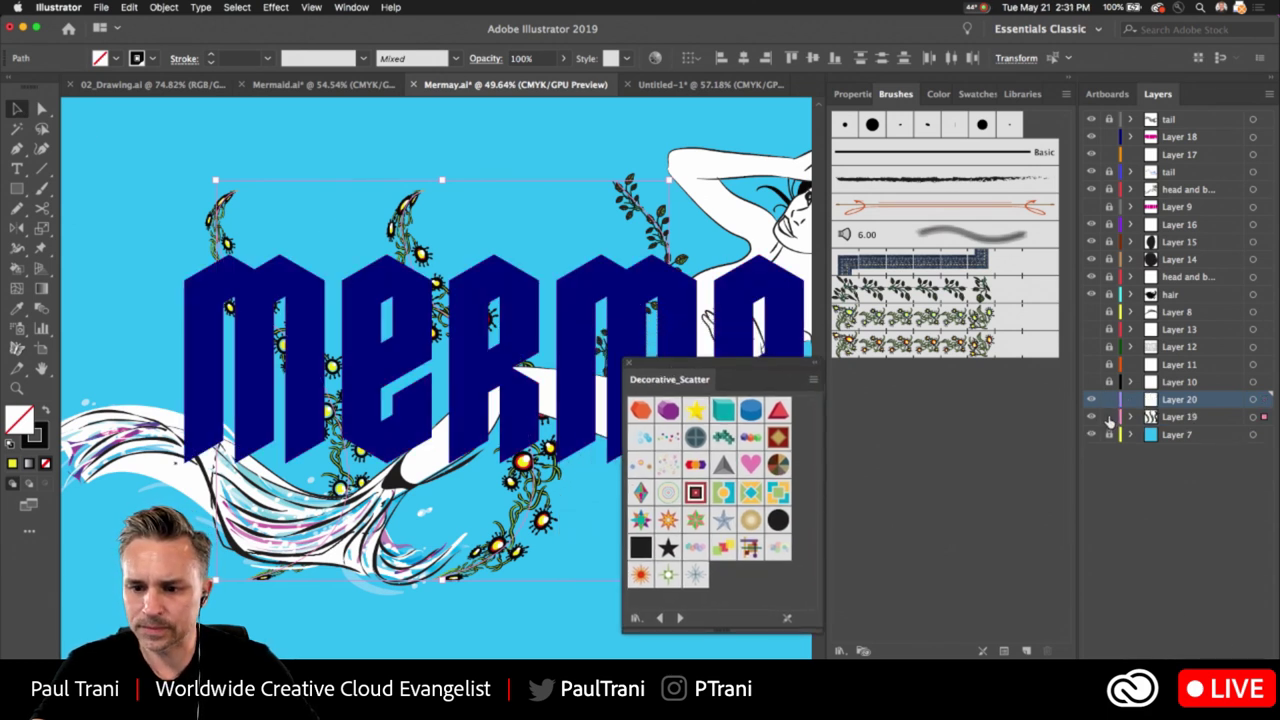
click(1109, 419)
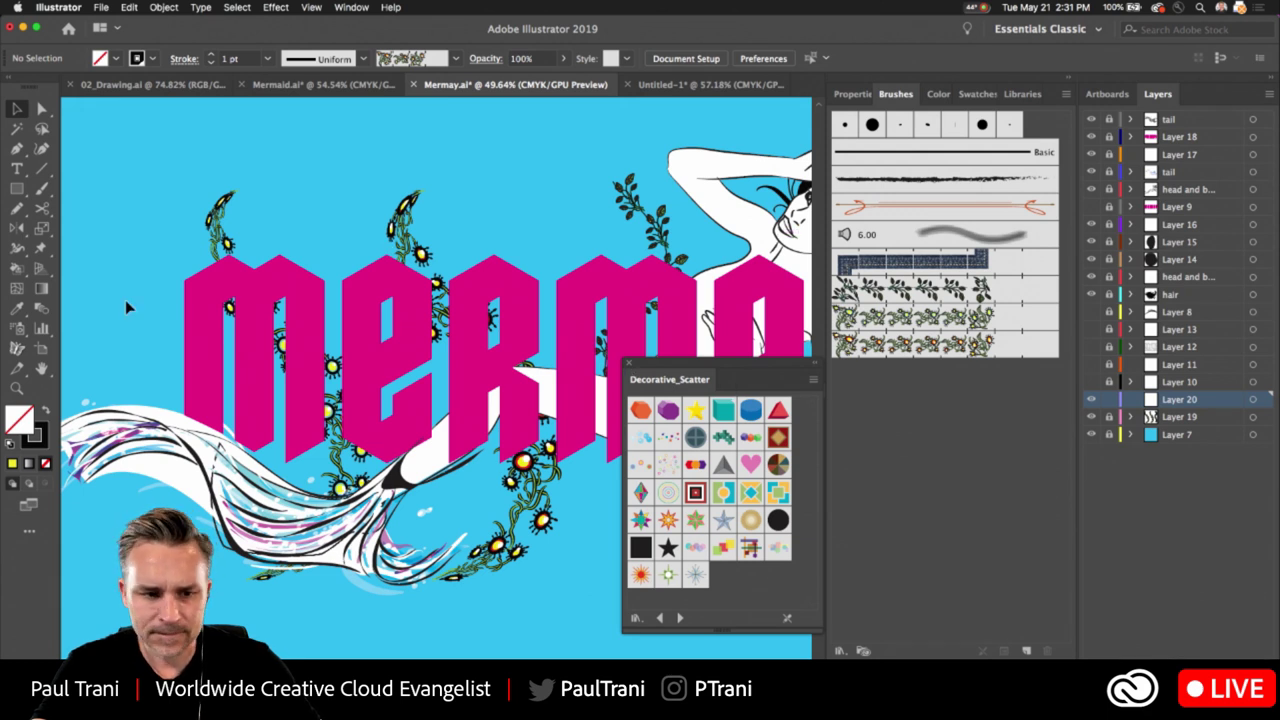
key(n)
drag(132, 372, 180, 114)
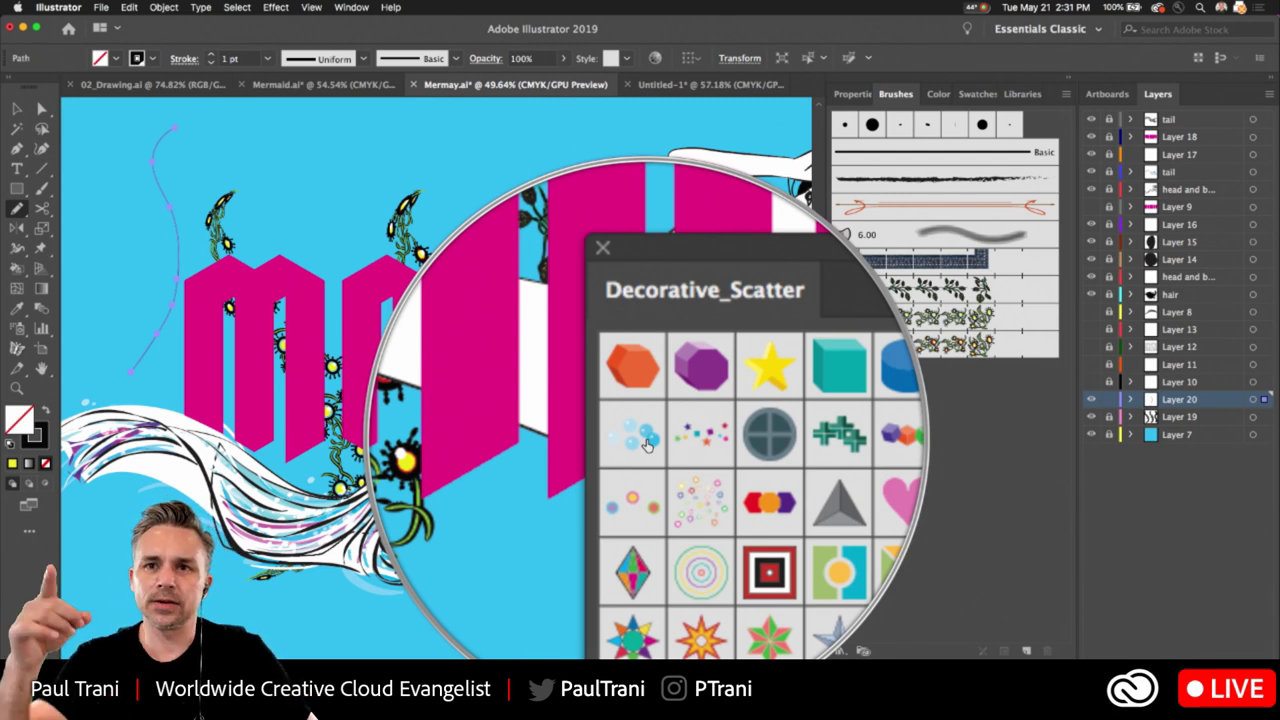
click(645, 443)
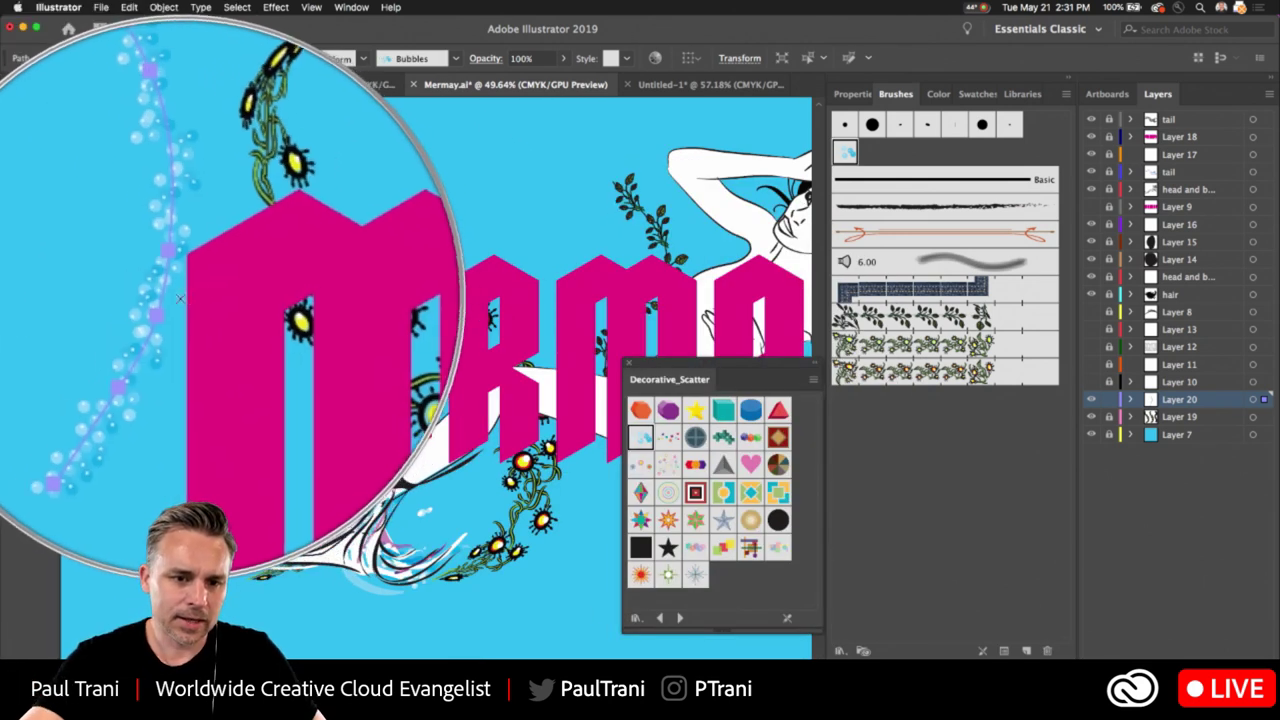
Try a 4 pt stroke weight on the bubble trail and return it to 1 pt
click(17, 109)
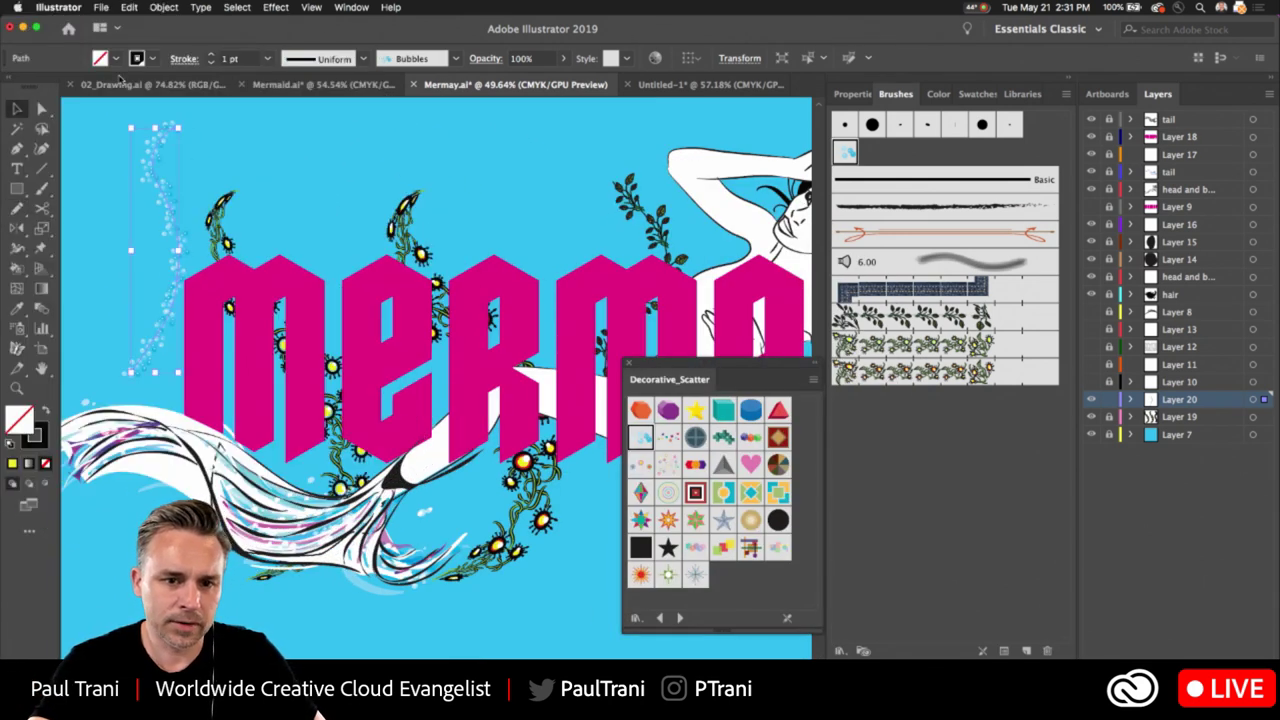
click(210, 54)
click(210, 54)
click(210, 54)
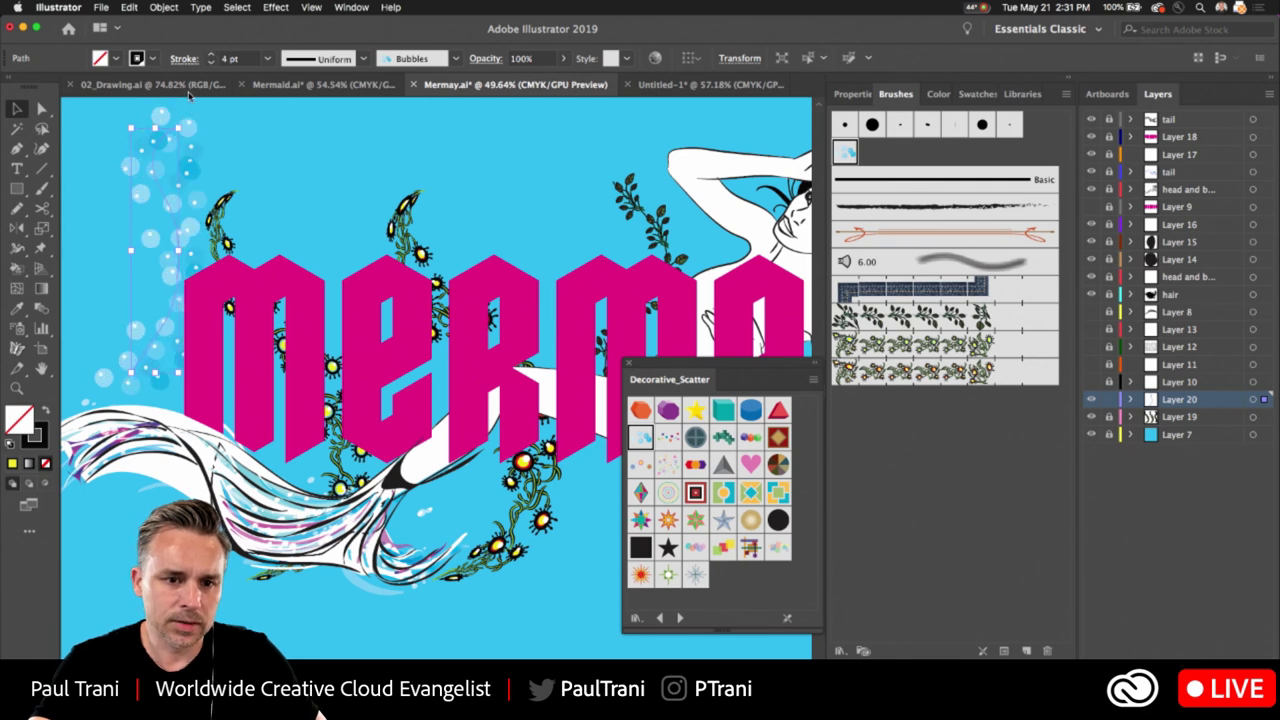
click(210, 62)
click(210, 62)
click(210, 62)
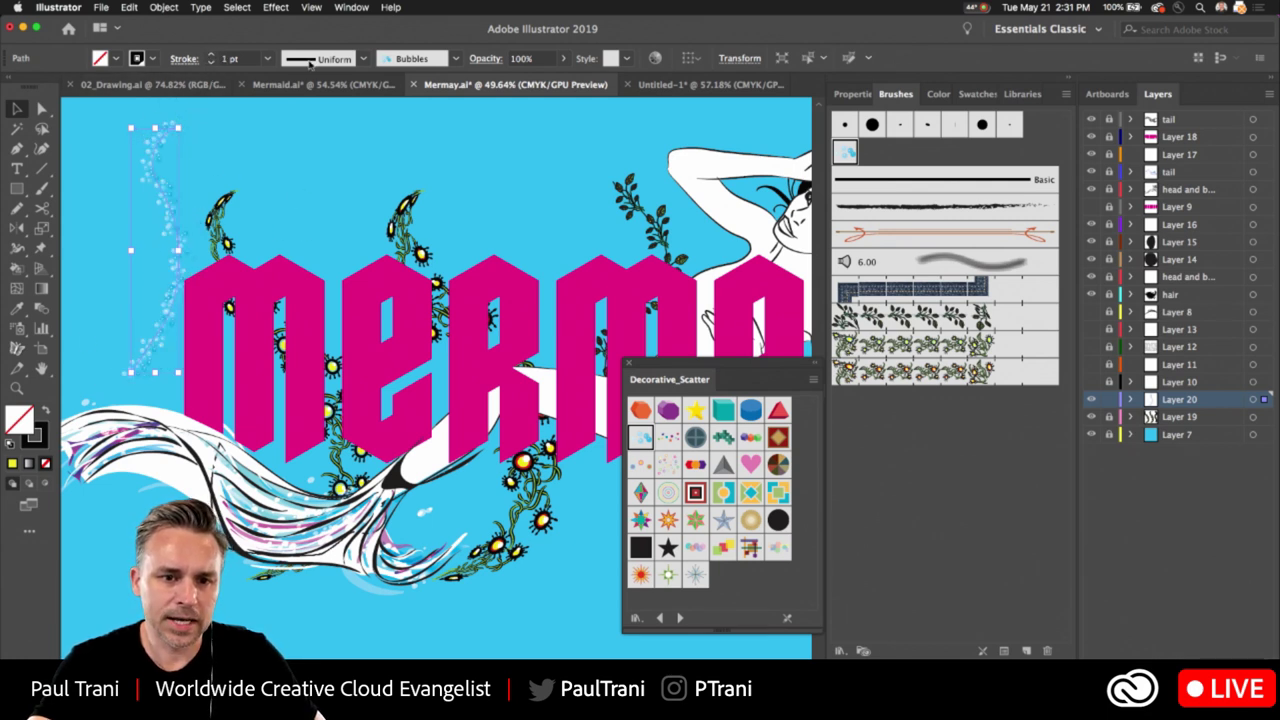
Give the bubble trail the width profile tapering at both ends and move it so it rises from the mermaid's face
click(364, 60)
click(293, 121)
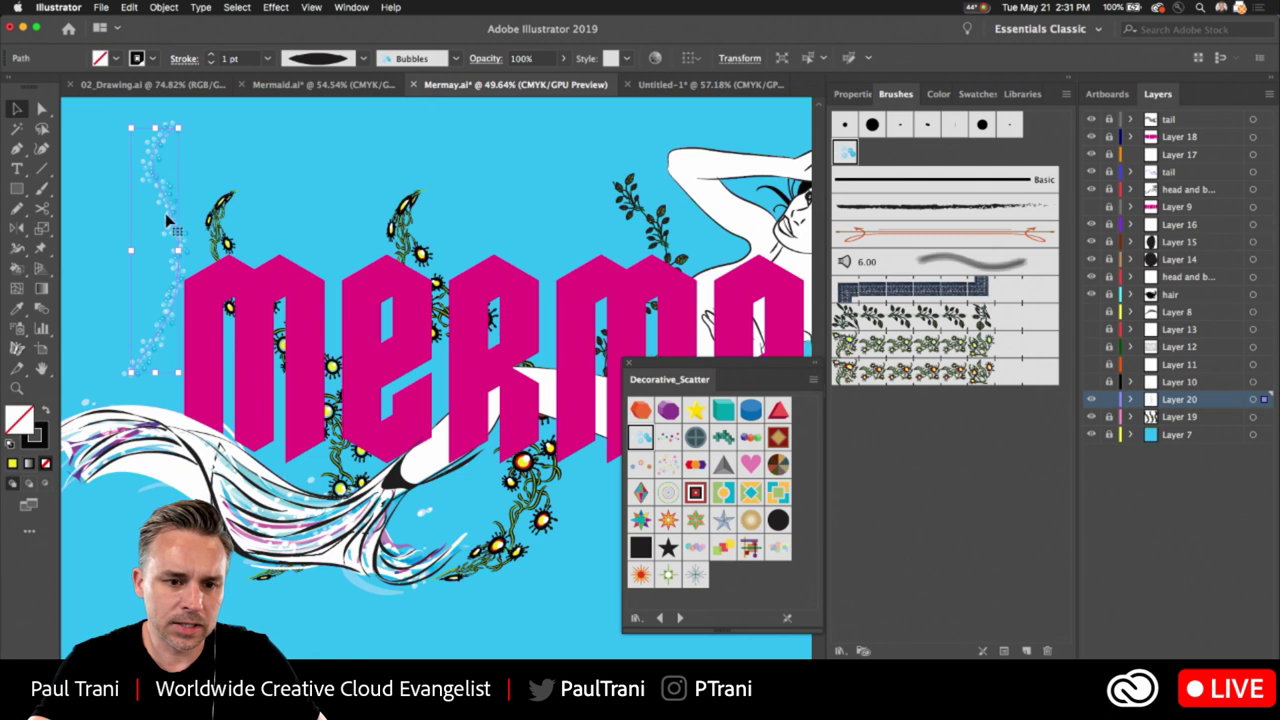
mouse_move(163, 208)
mouse_down()
mouse_move(430, 182)
mouse_move(377, 251)
mouse_move(278, 250)
mouse_move(716, 277)
mouse_move(683, 218)
mouse_up()
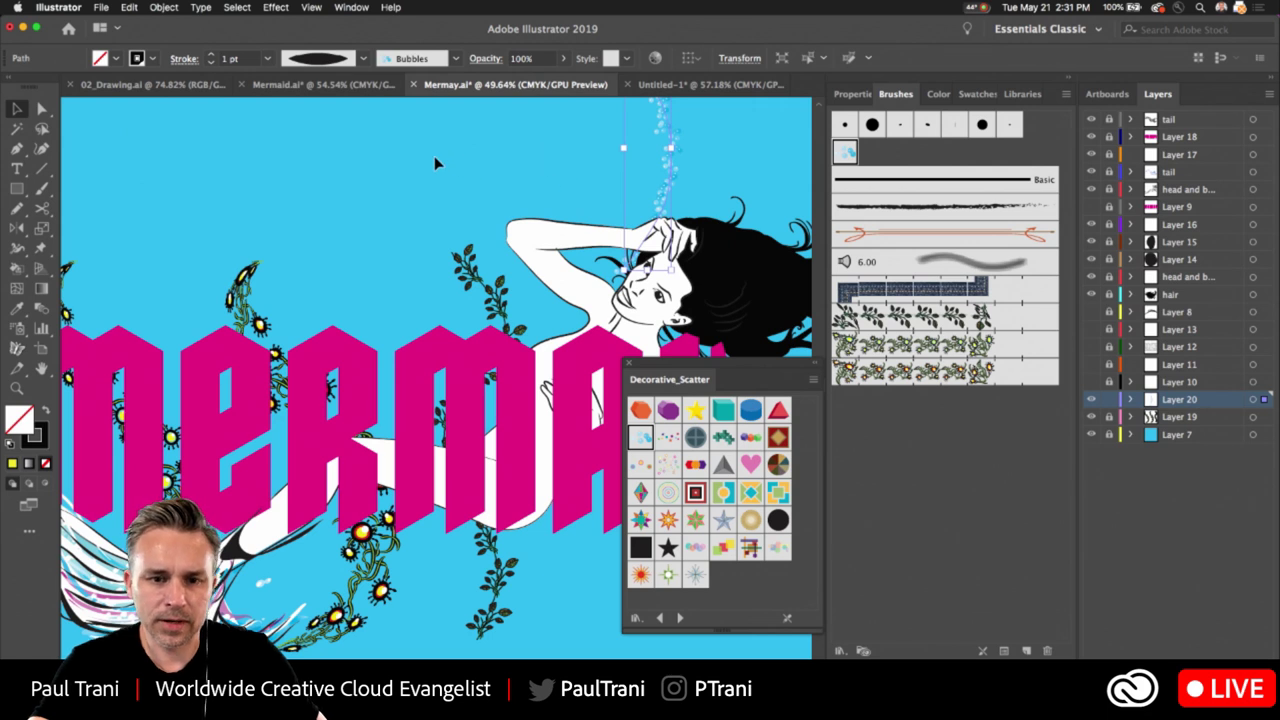
Set the bubble trail's stroke weight to 3 pt and duplicate it into the open water above the lettering
click(211, 55)
click(211, 55)
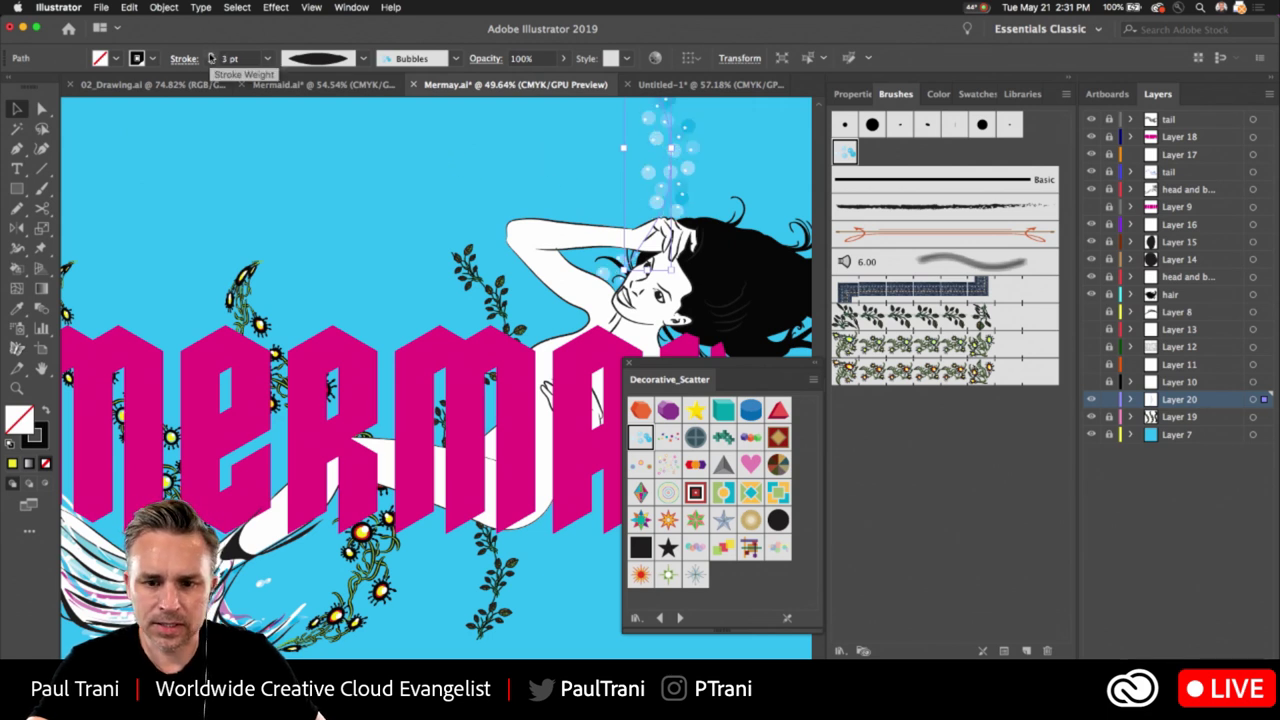
drag(655, 182, 642, 186)
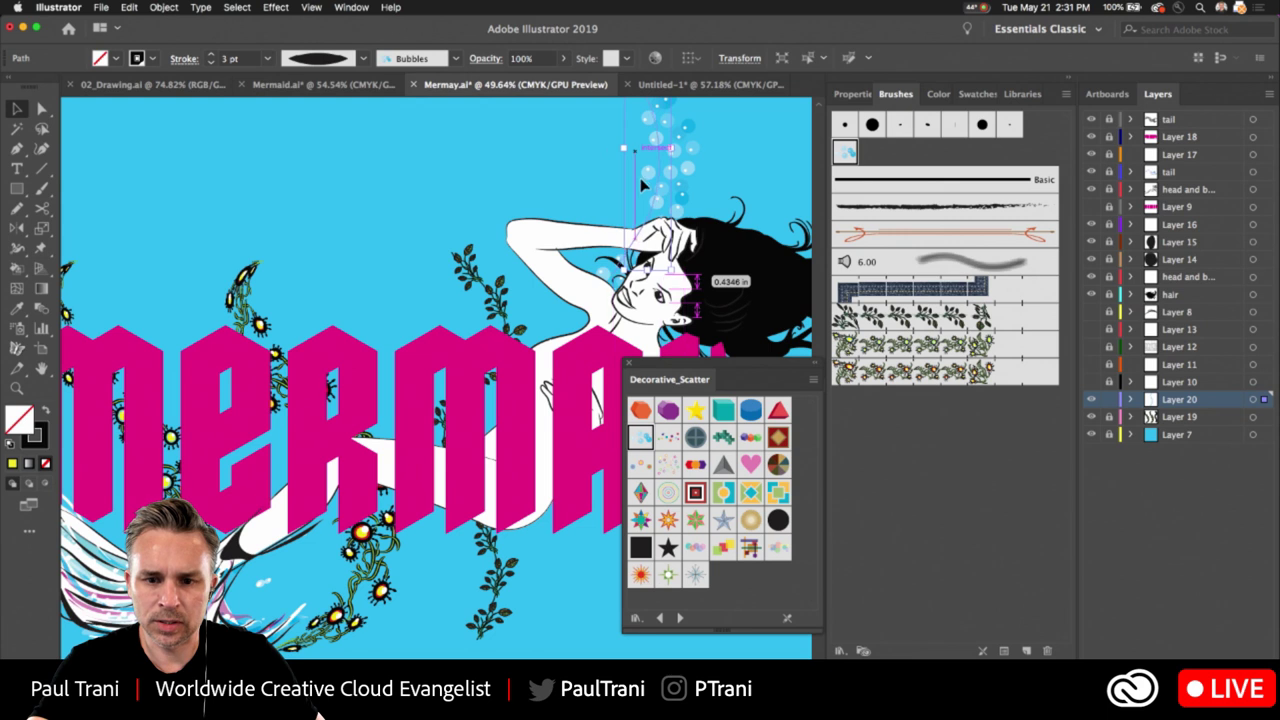
drag(428, 209, 443, 234)
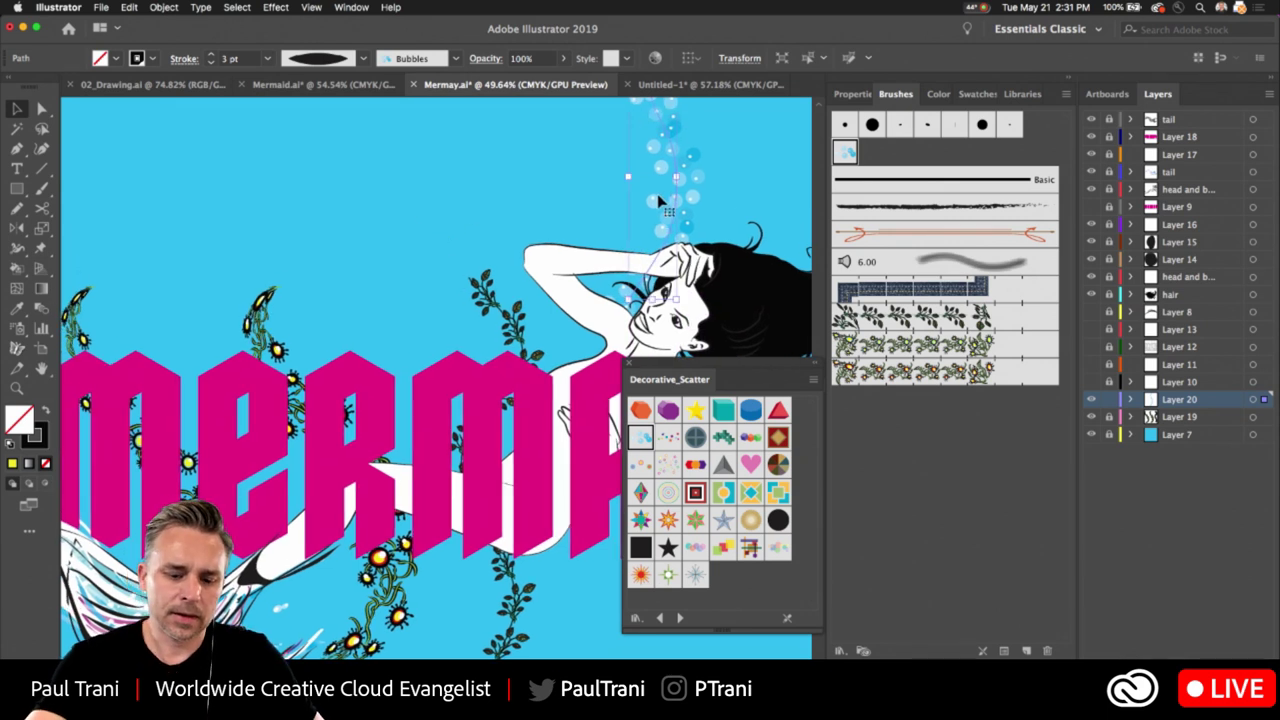
drag(658, 200, 383, 200)
click(368, 163)
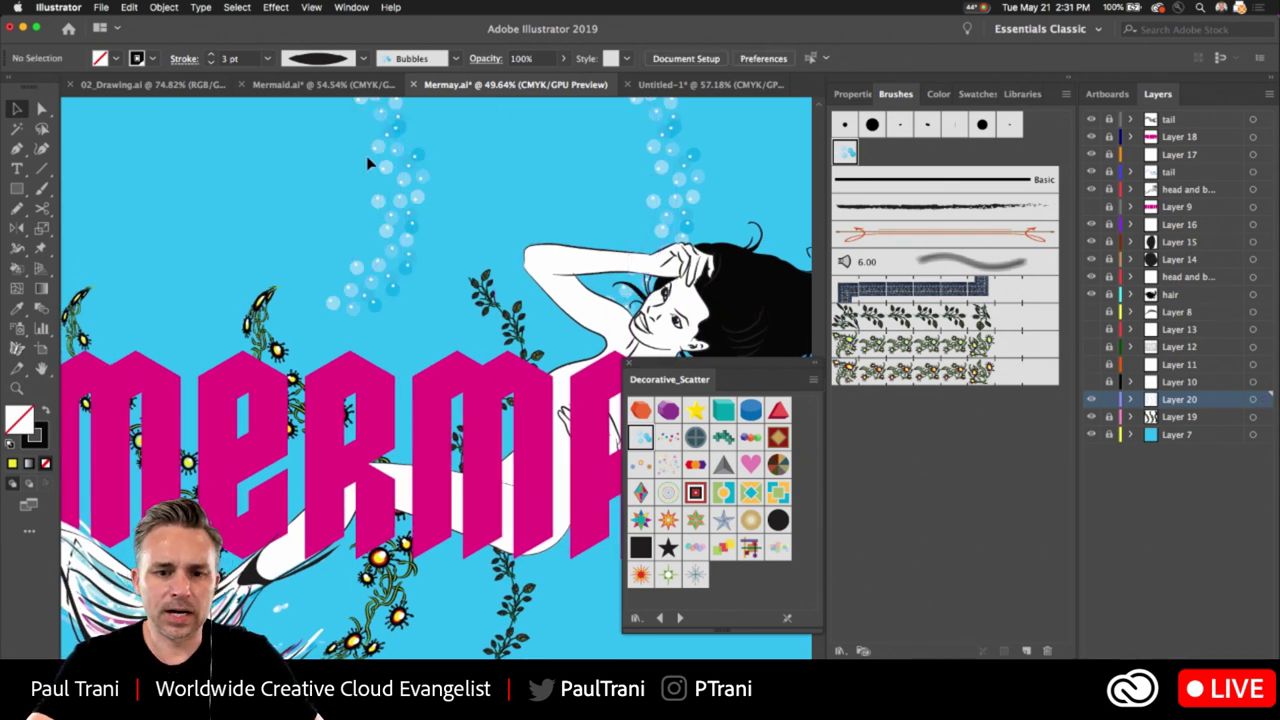
Expand the appearance of the duplicated bubble trail and ungroup it into separate bubble clusters
scroll(324, 198, up, 3)
scroll(324, 198, left, 2)
click(421, 202)
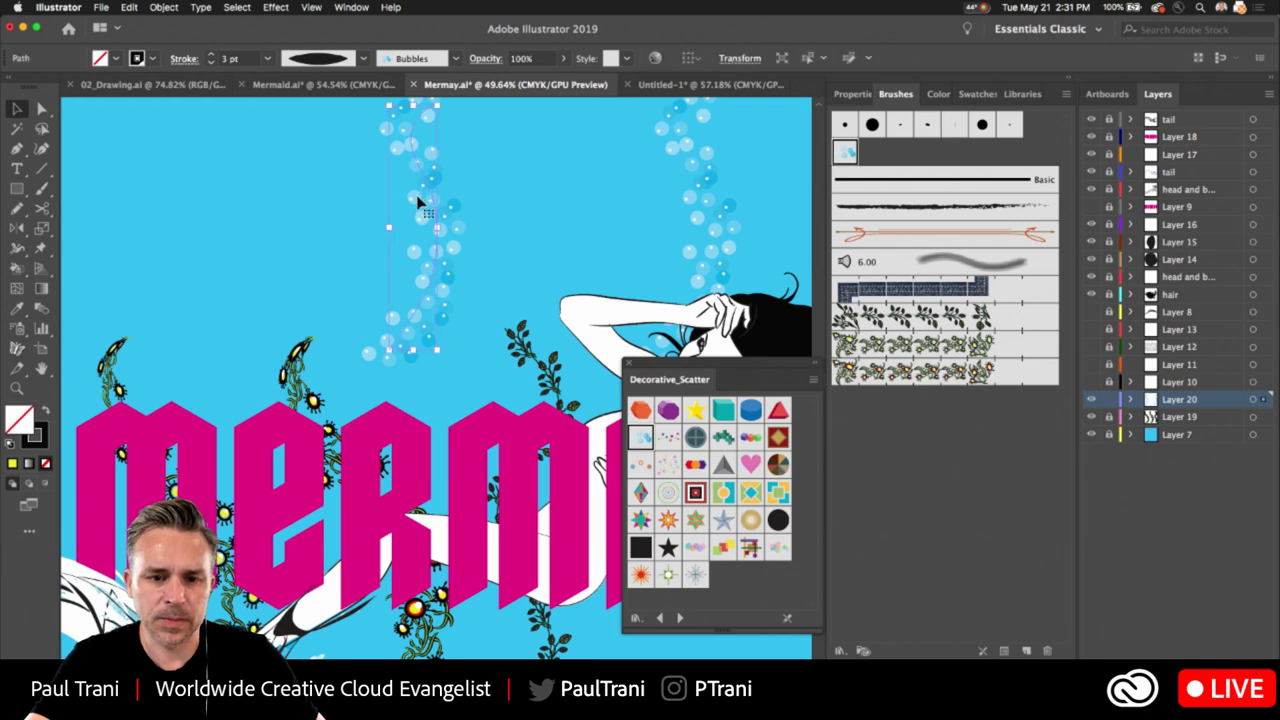
right_click(418, 198)
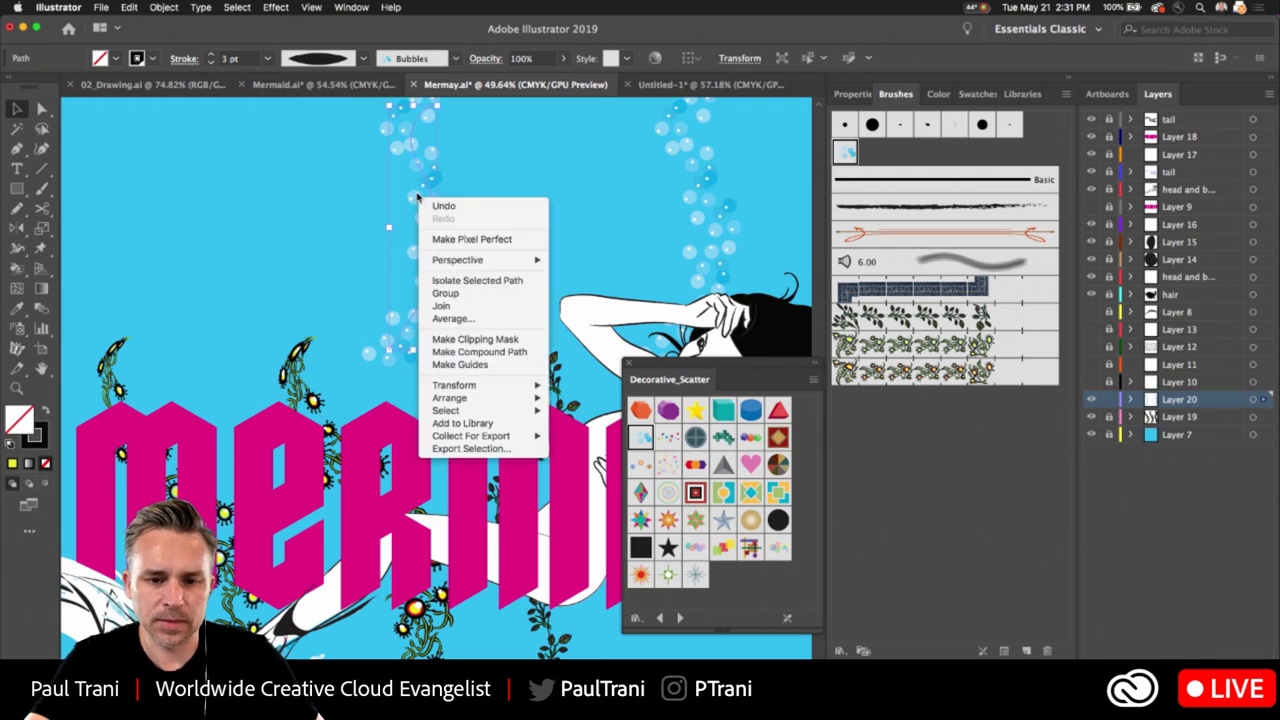
click(204, 7)
mouse_move(166, 7)
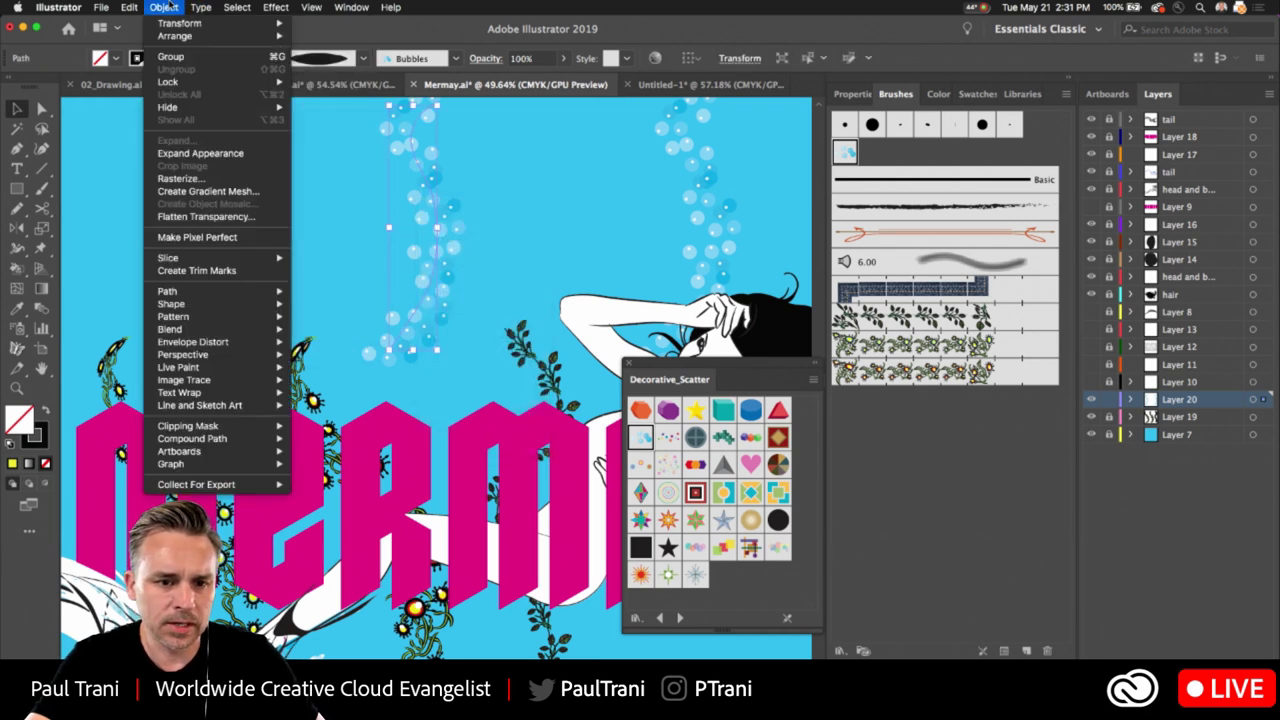
click(200, 153)
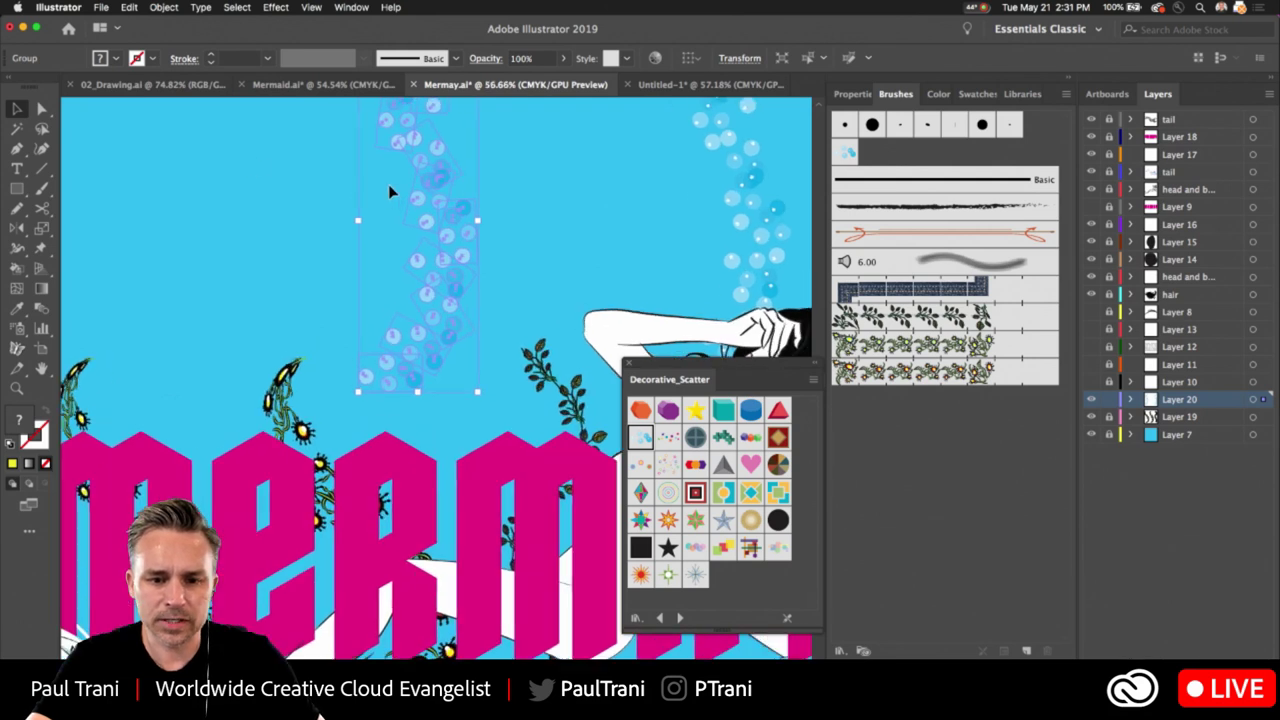
scroll(388, 184, up, 3)
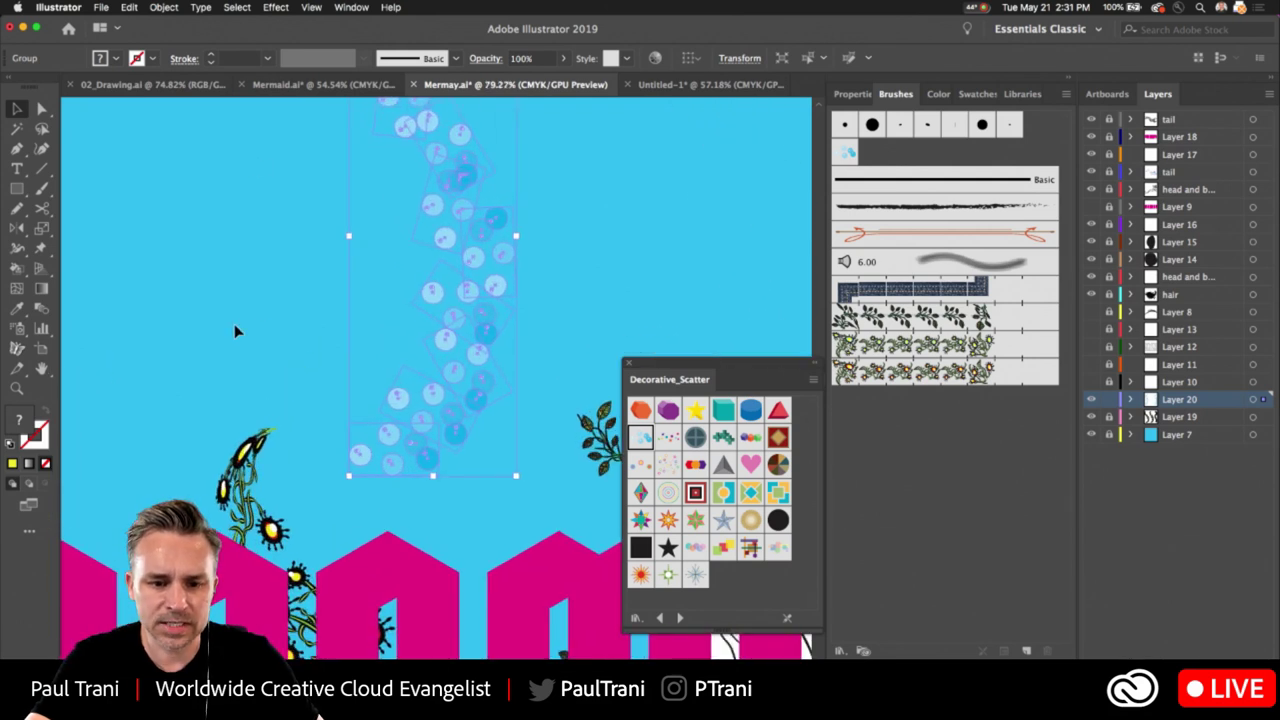
right_click(391, 446)
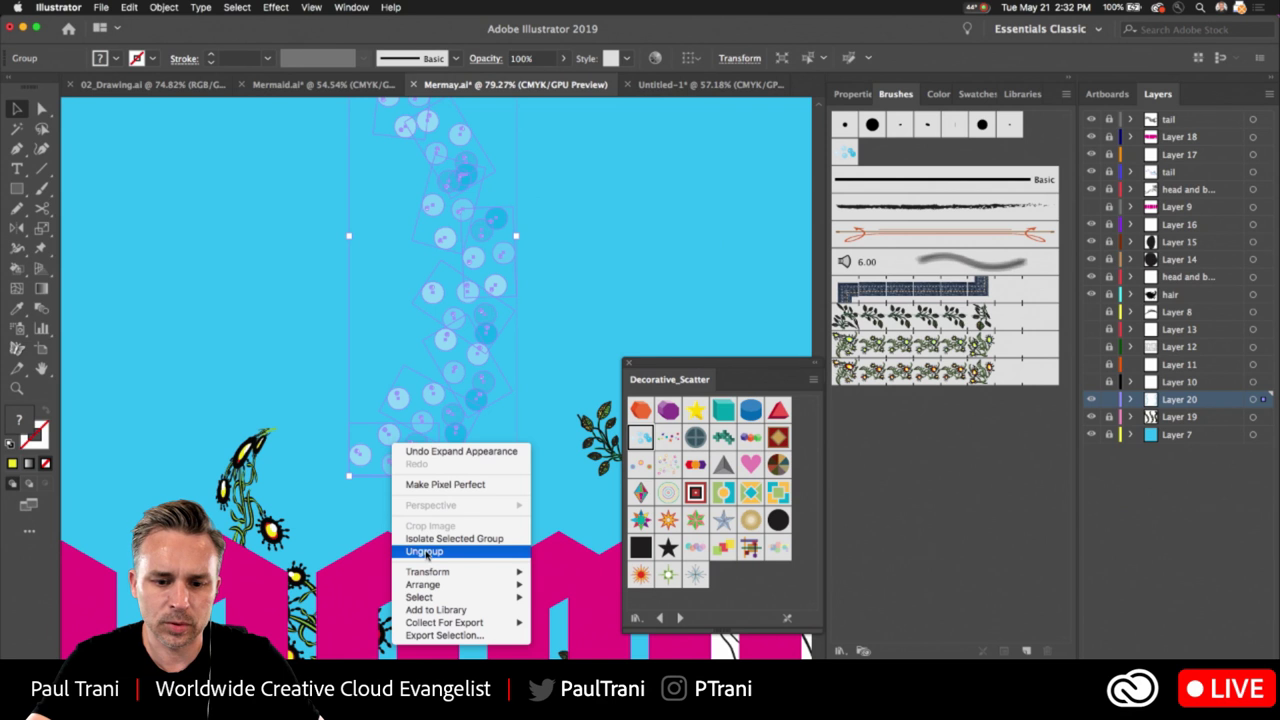
click(424, 551)
Pull three bubble clusters out of the expanded trail, placing one on each side and one just above the lettering
click(234, 349)
drag(388, 398, 236, 298)
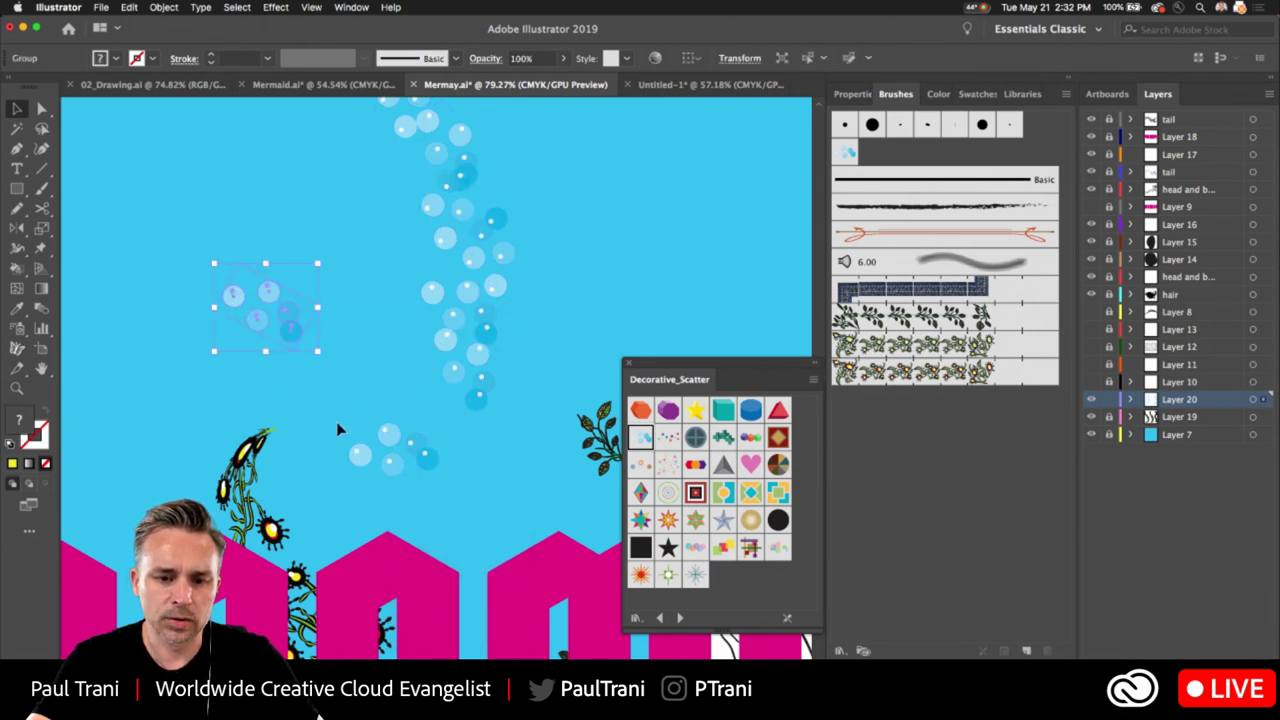
drag(388, 432, 379, 495)
drag(446, 341, 658, 246)
Ungroup the cluster to the right of the trail into single bubbles, then move one above it and another down toward the lettering
right_click(658, 246)
click(707, 354)
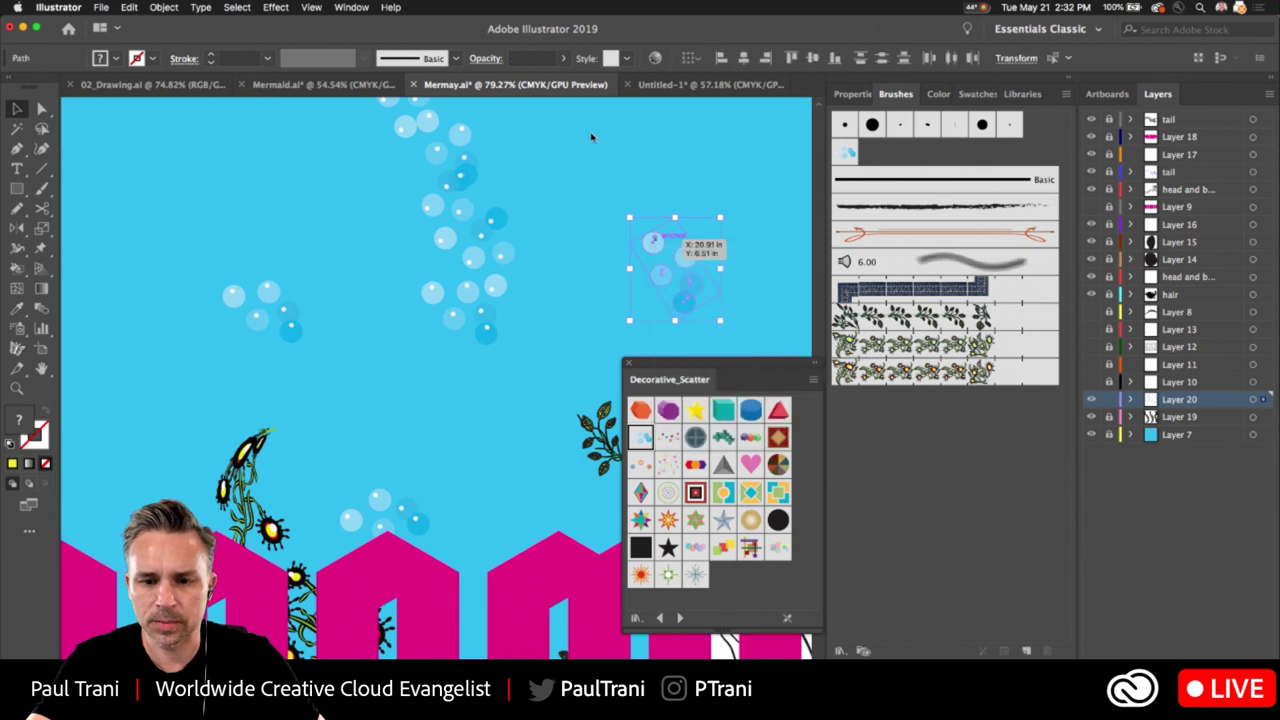
click(638, 238)
click(658, 258)
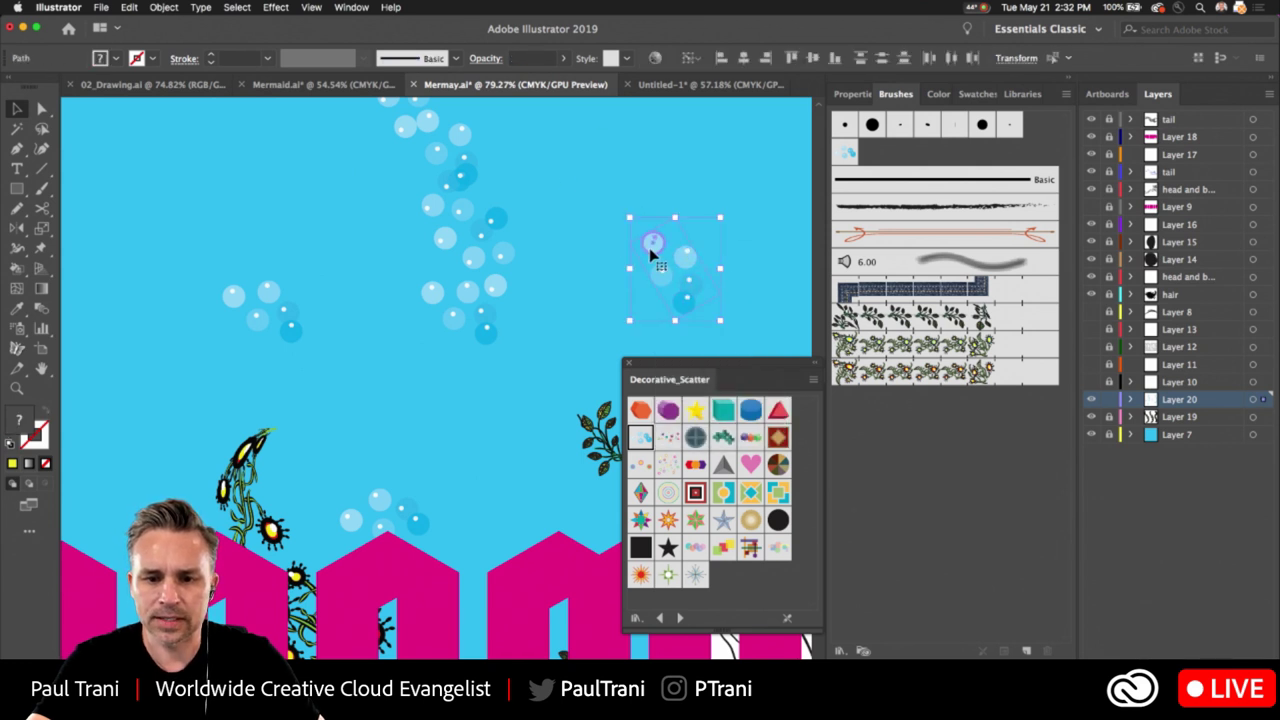
right_click(652, 255)
click(605, 268)
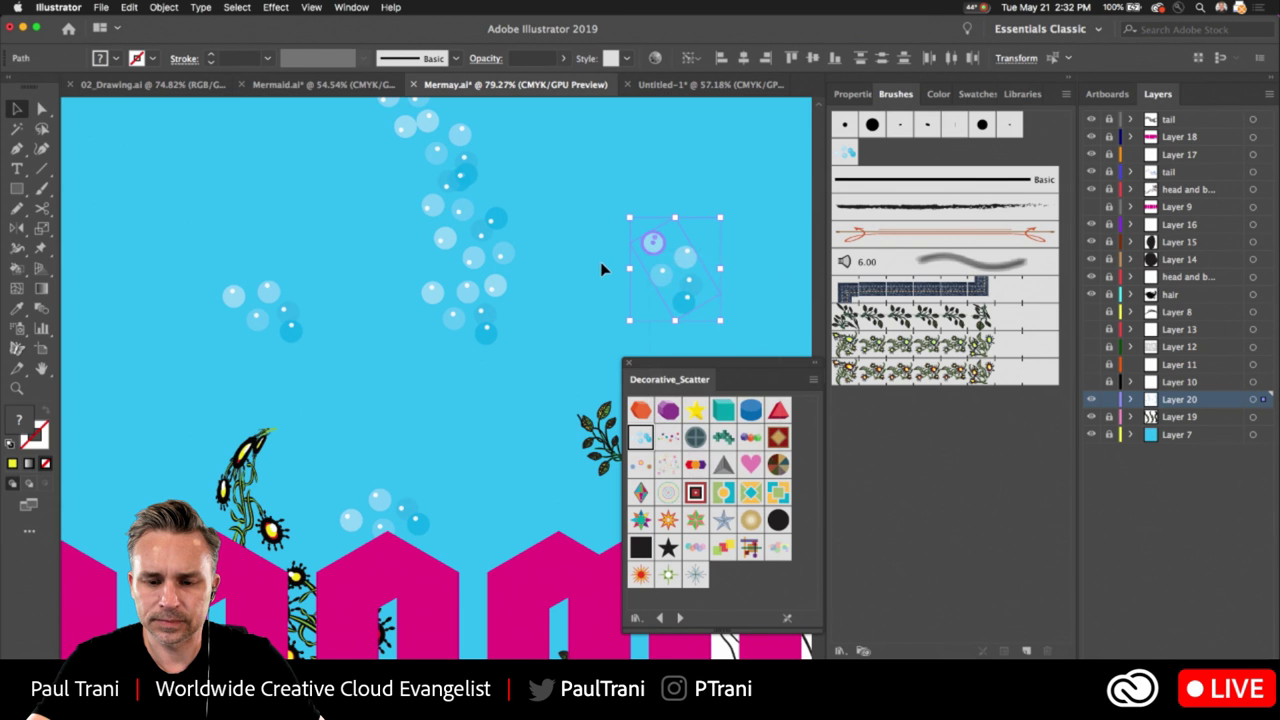
click(643, 258)
click(641, 257)
drag(622, 226, 660, 183)
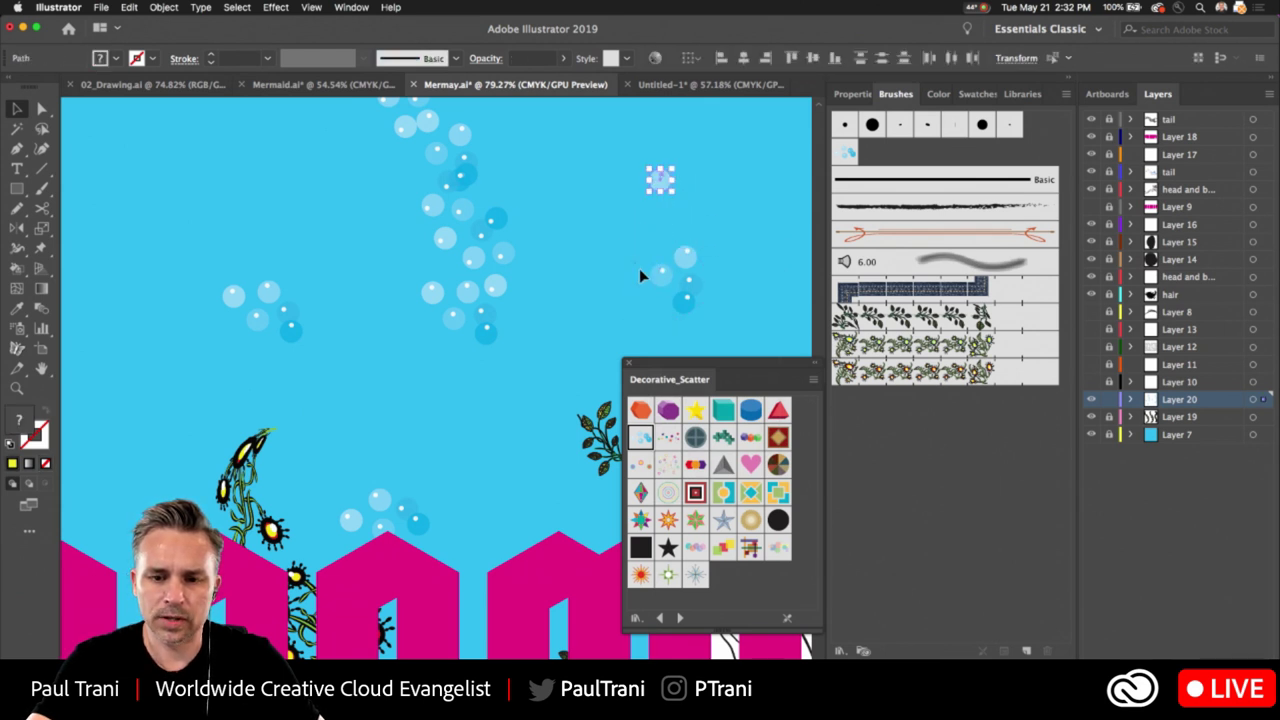
drag(668, 290, 506, 419)
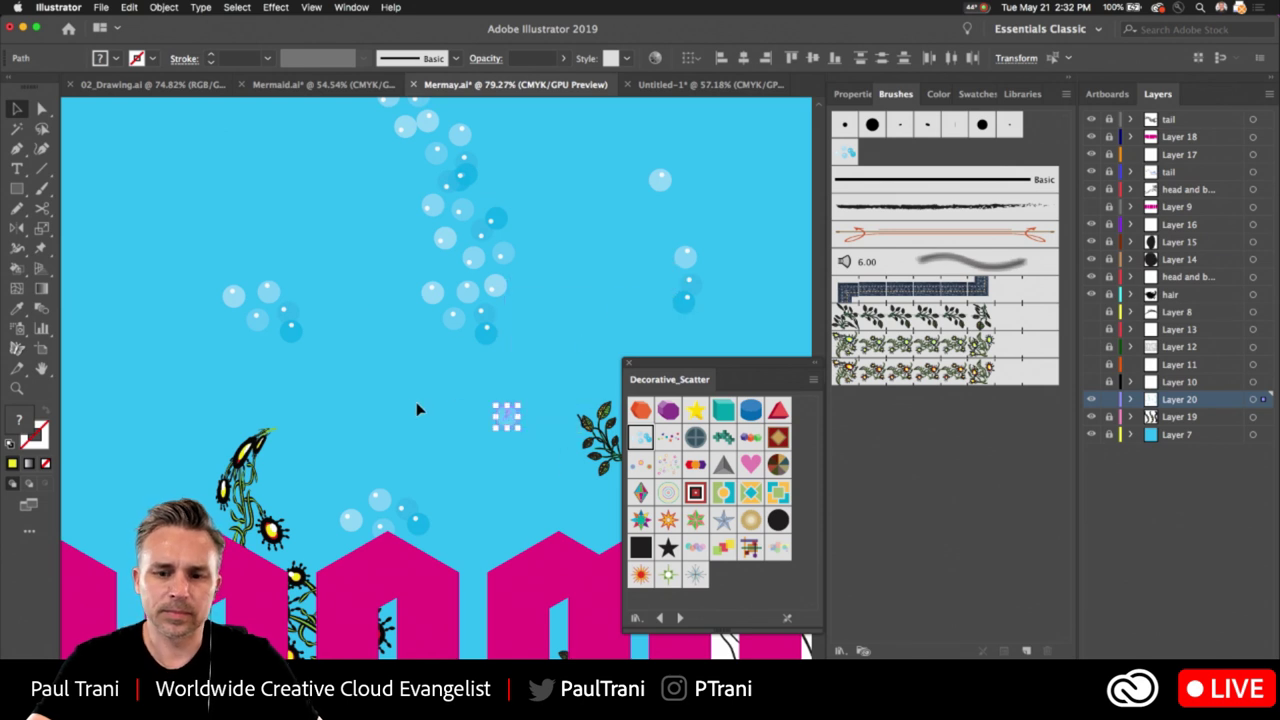
Unlock Layer 19 and delete the leafy vine behind the second M of the lettering
scroll(416, 404, down, 5)
drag(309, 367, 281, 226)
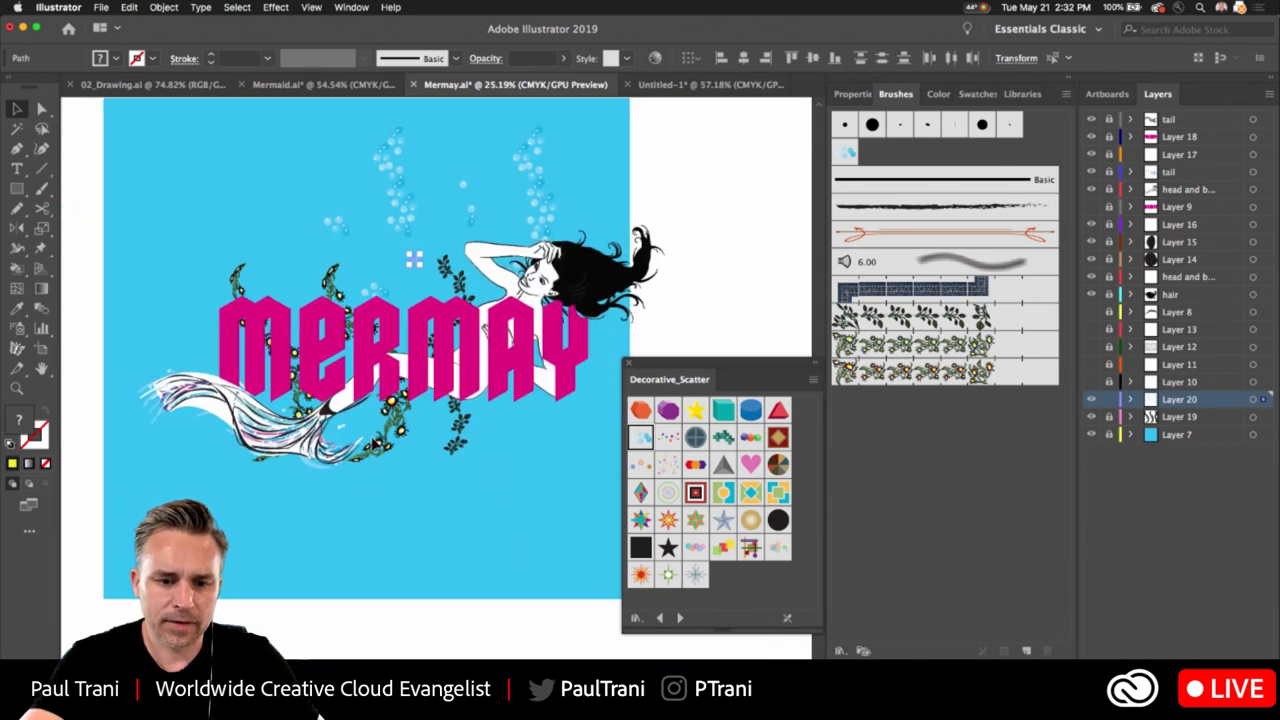
click(376, 439)
click(1115, 417)
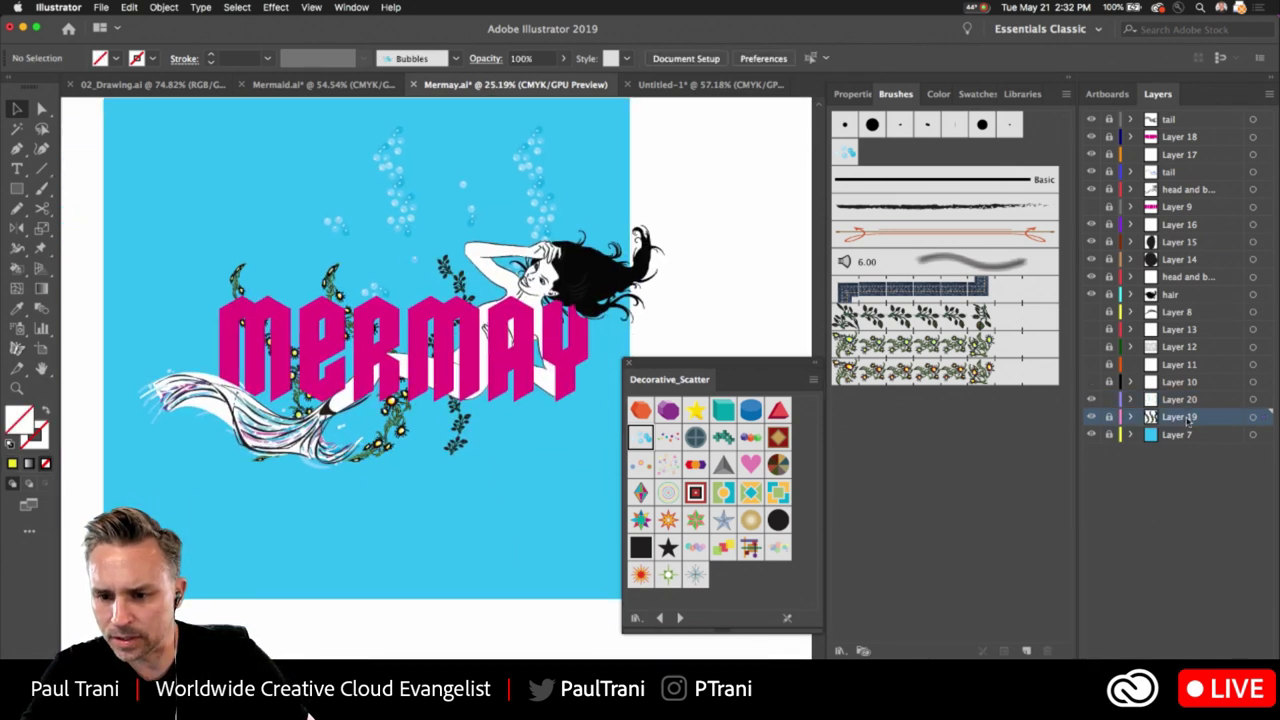
click(458, 447)
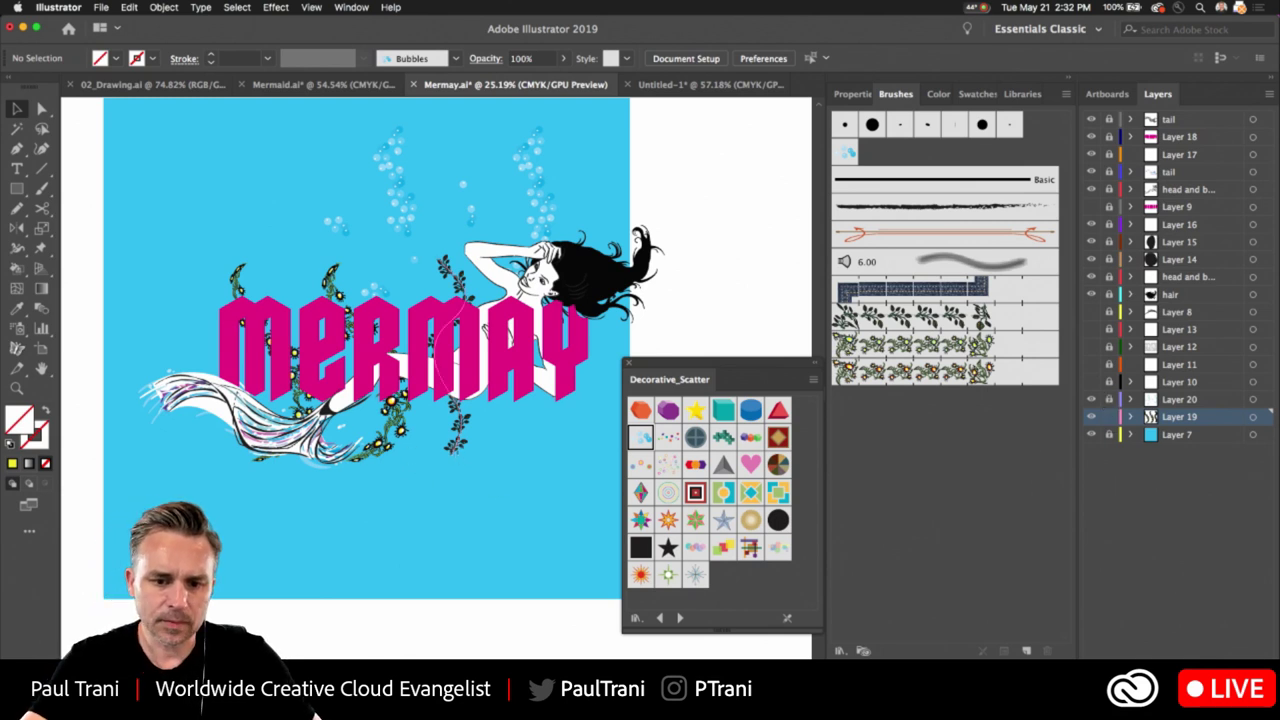
key(Delete)
Move the flowered vine behind the first E and R over to the second M and A, then delete it
click(334, 286)
double_click(334, 286)
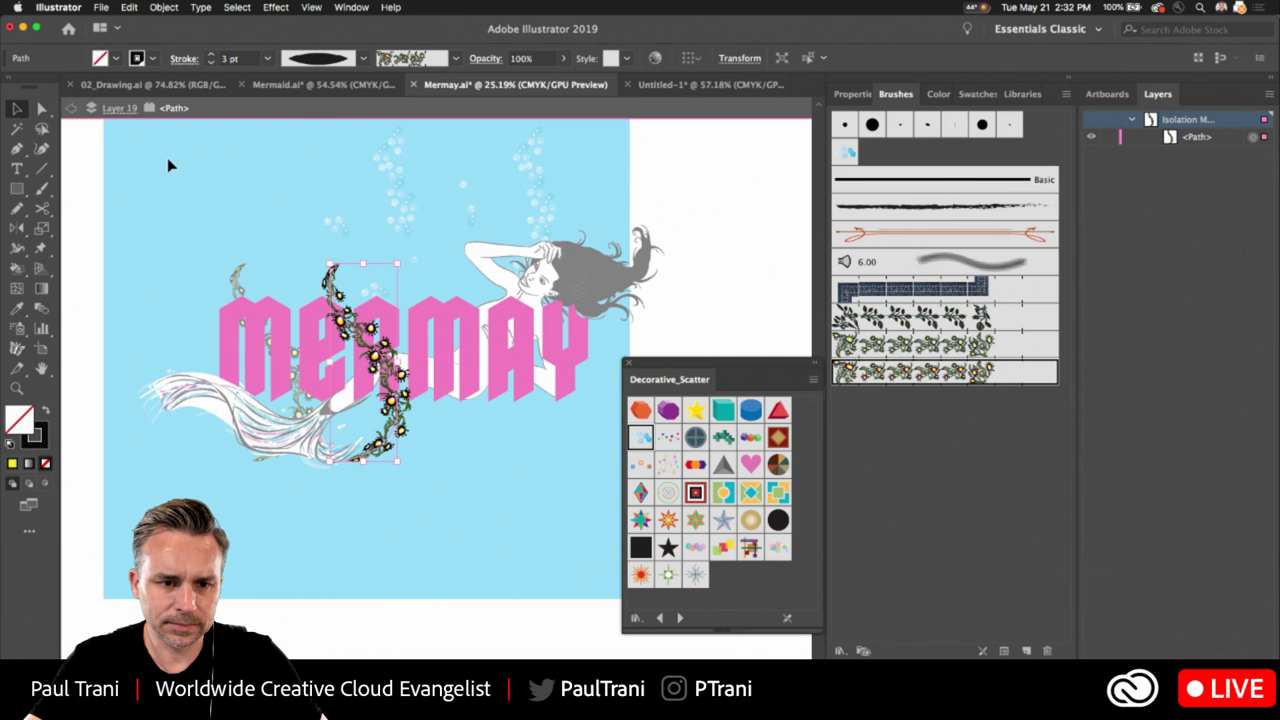
click(69, 108)
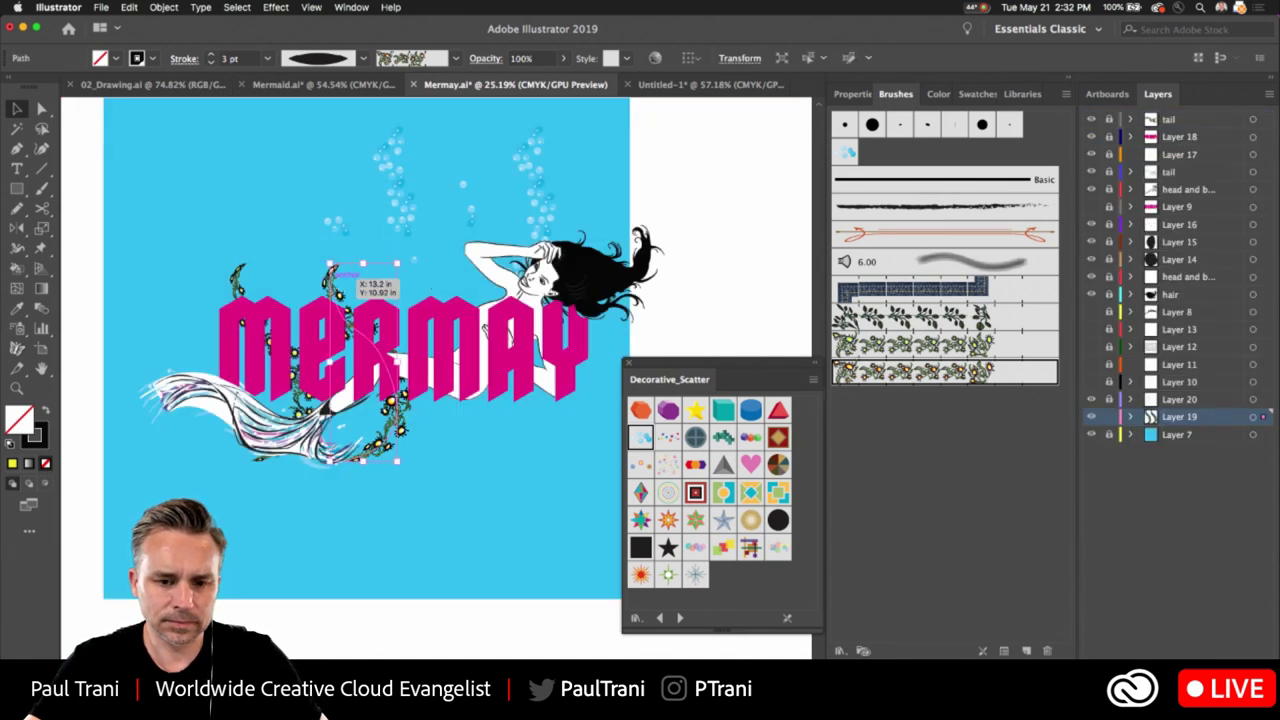
drag(330, 277, 441, 272)
key(Delete)
key(super+z)
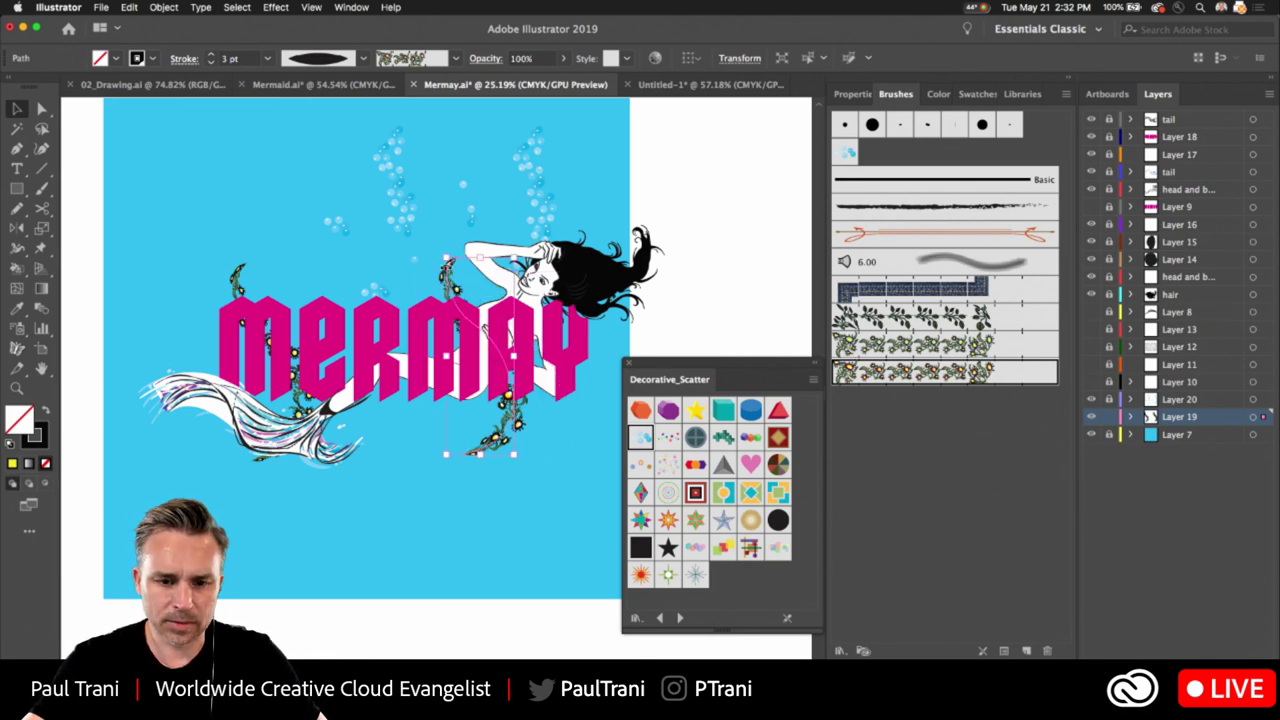
key(Delete)
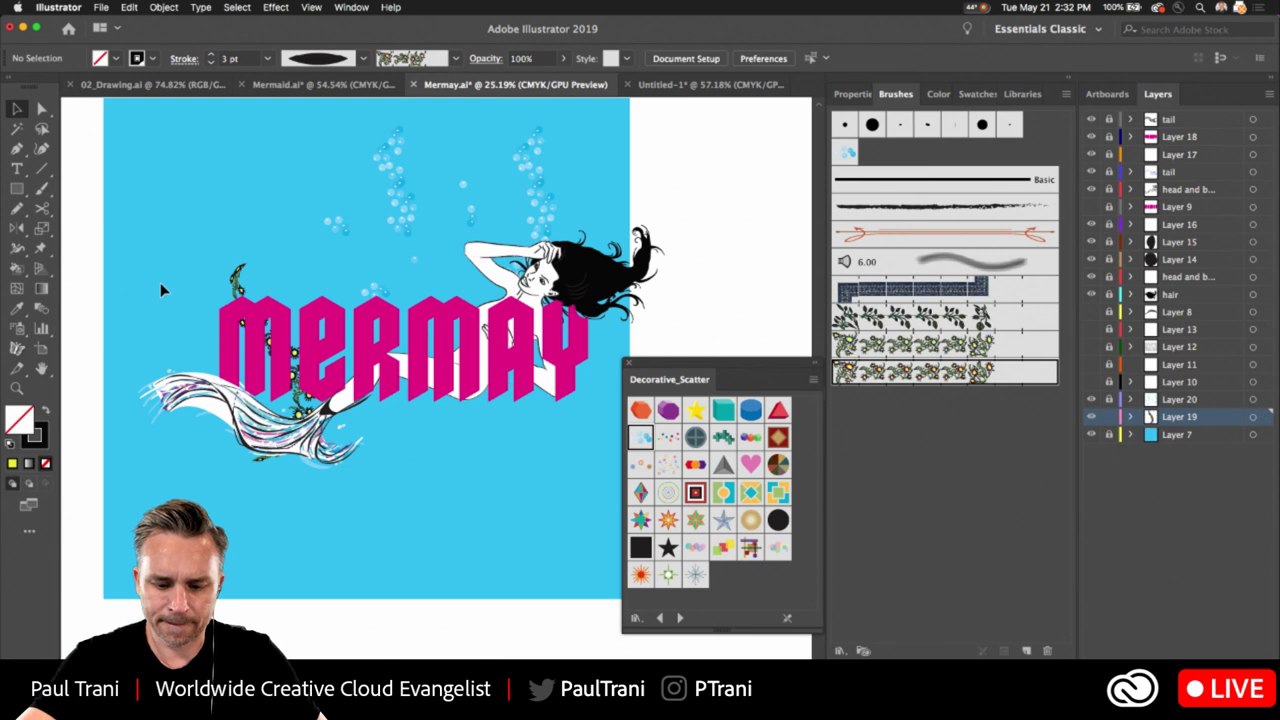
Try a long winding flowered vine drawn with the Pencil tool from below the lettering to the open water above, then delete it
key(n)
drag(492, 385, 453, 269)
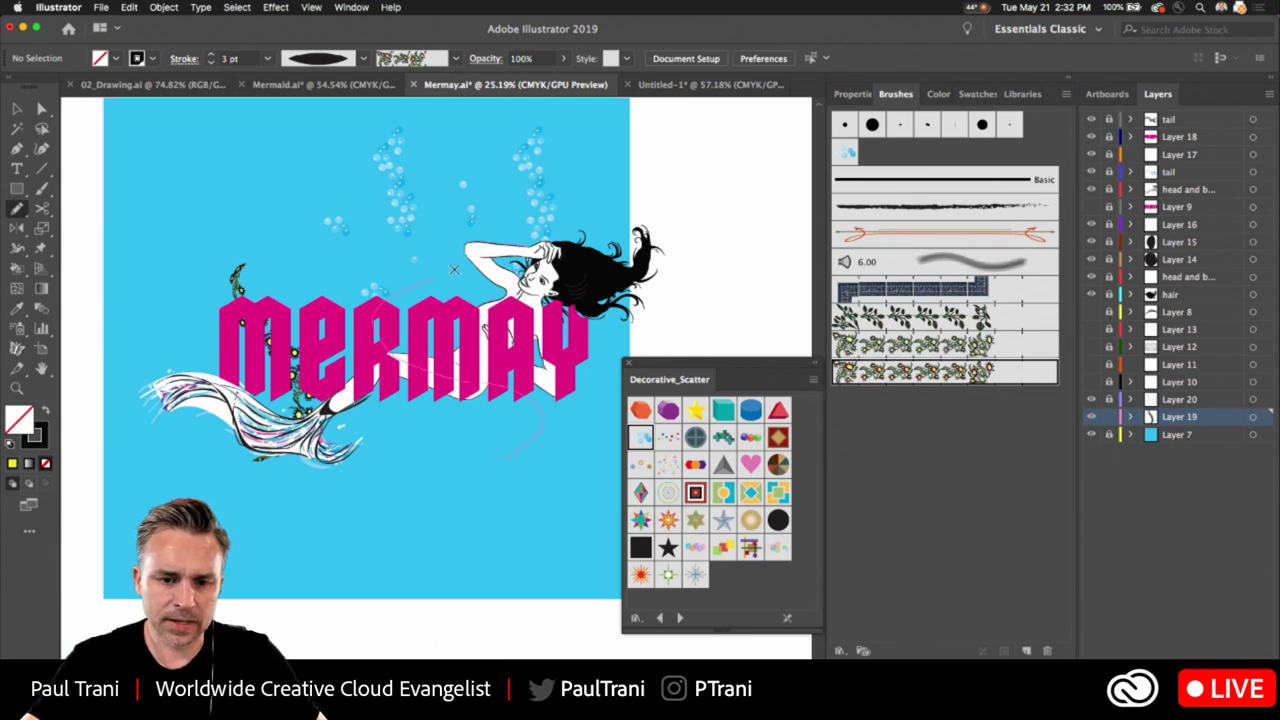
drag(288, 170, 285, 167)
scroll(318, 219, up, 4)
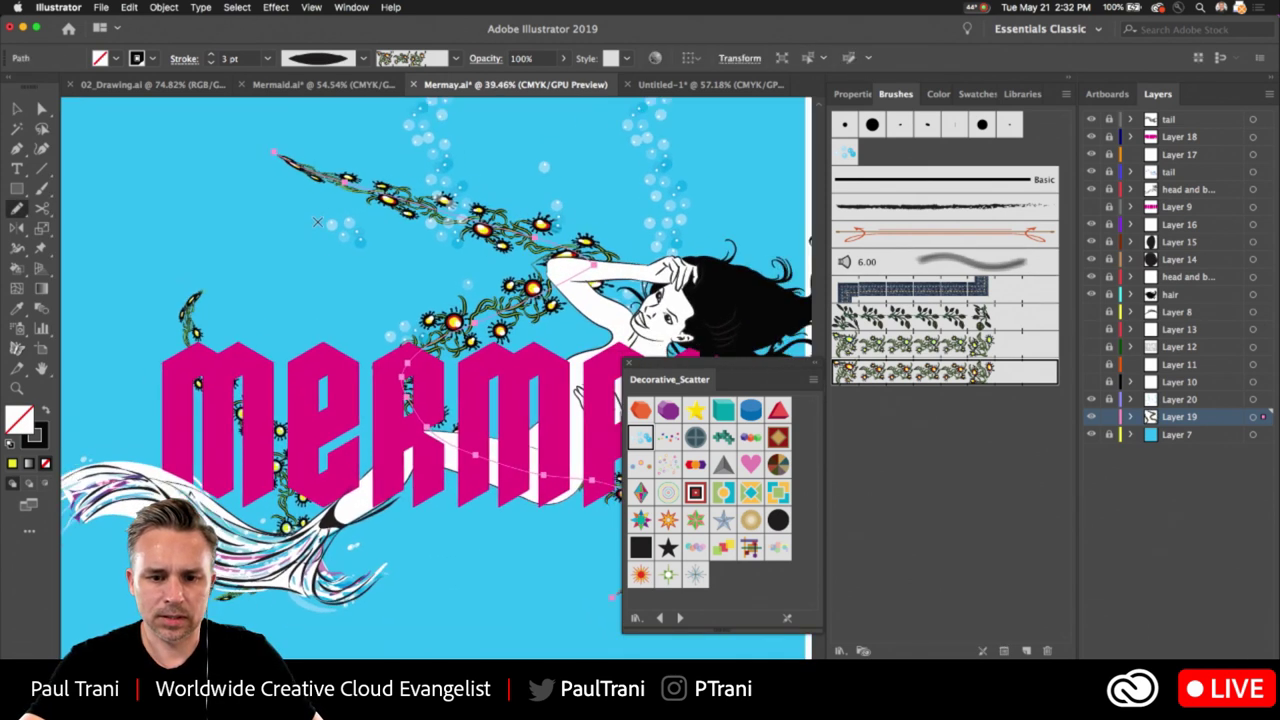
scroll(343, 259, down, 5)
scroll(343, 260, up, 1)
key(Delete)
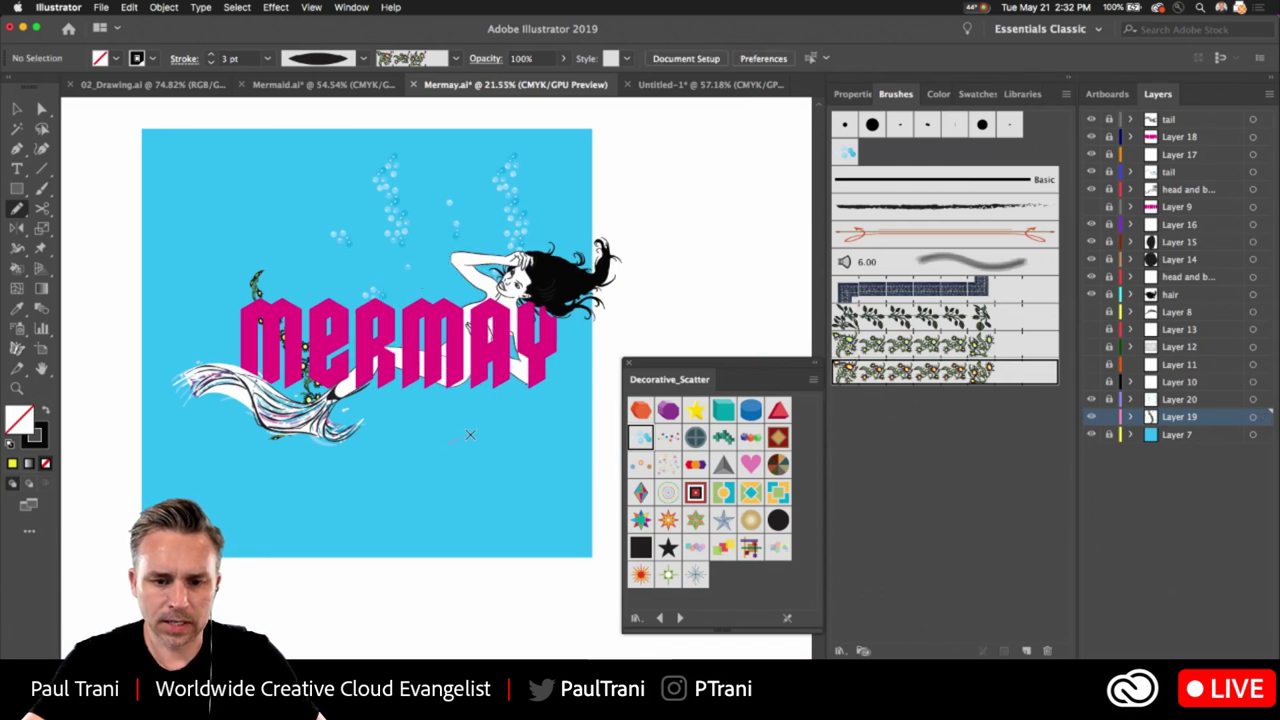
Draw three flowered vines with the Pencil tool, winding behind the mermaid's torso, behind the R, and beside the first M, then close the Decorative_Scatter library
drag(414, 245, 369, 214)
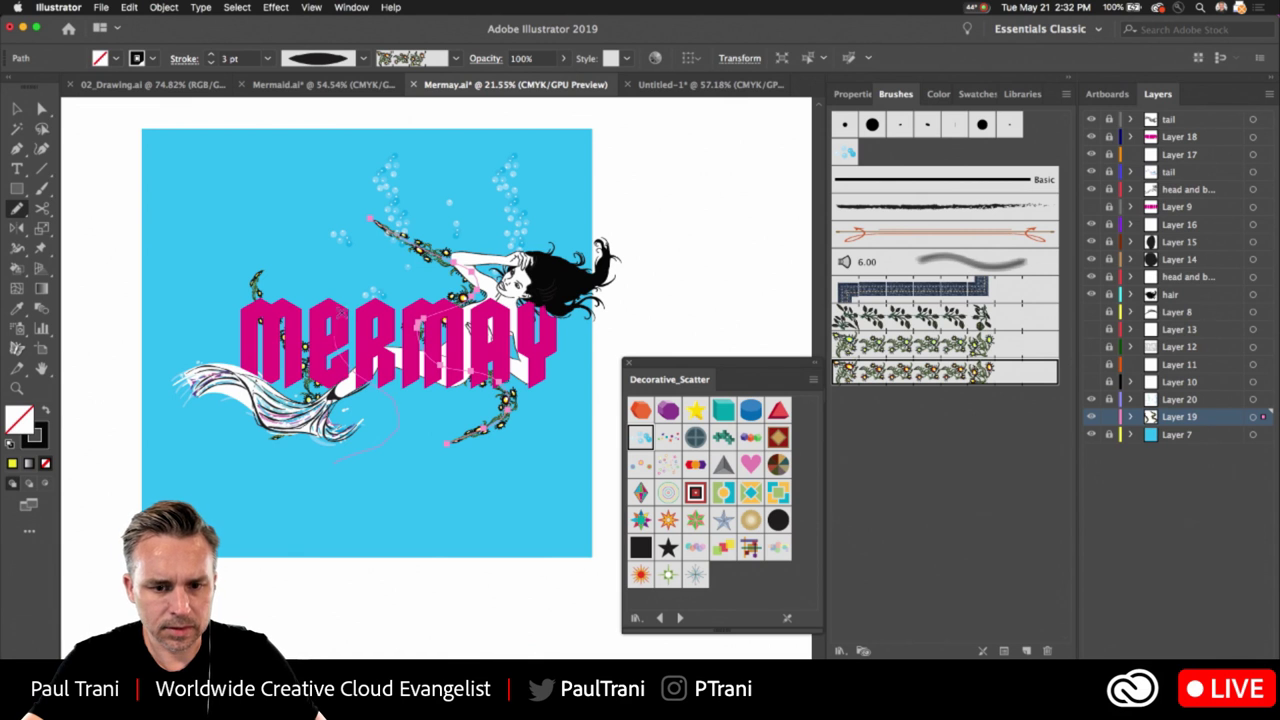
drag(337, 318, 307, 229)
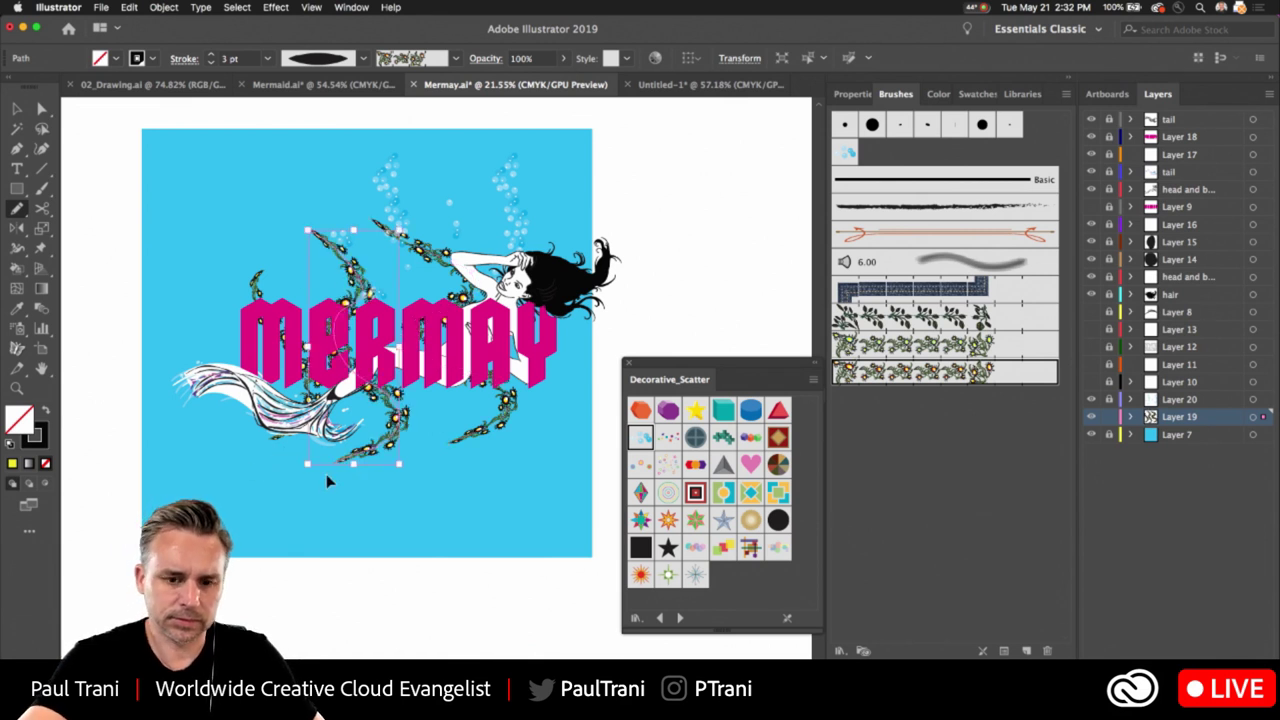
key(cmd+z)
drag(395, 298, 392, 292)
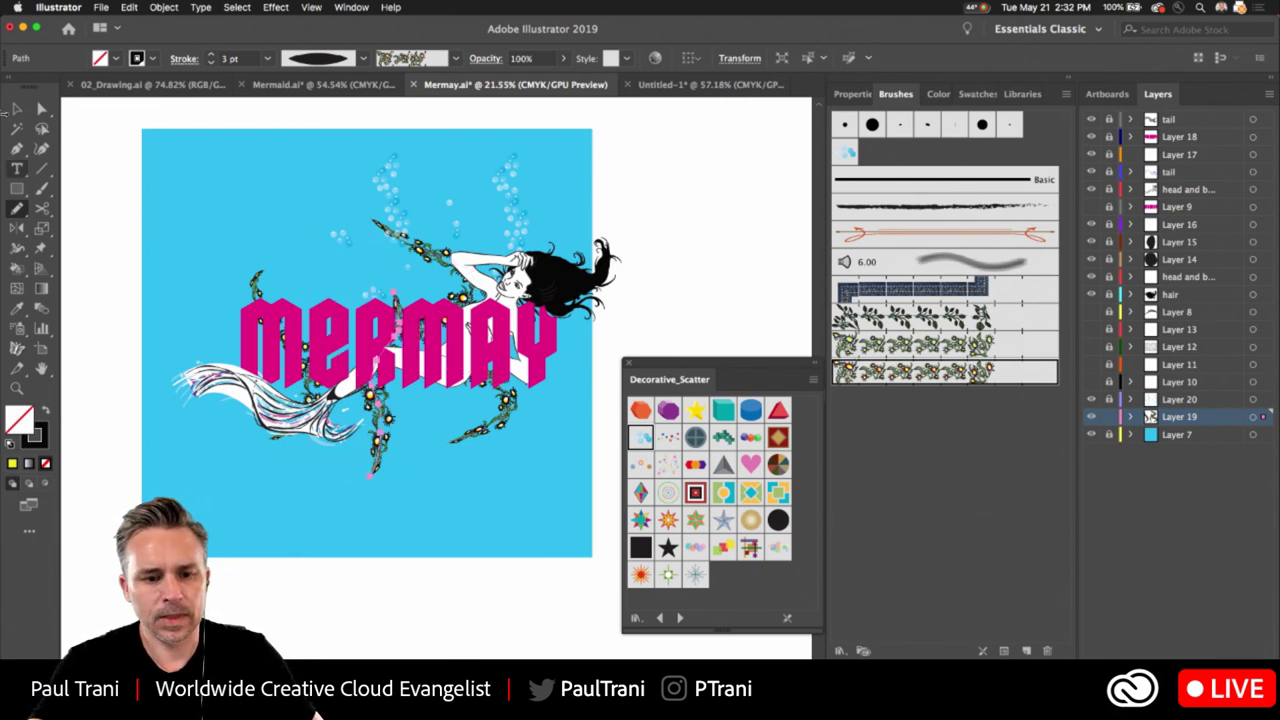
drag(210, 341, 209, 402)
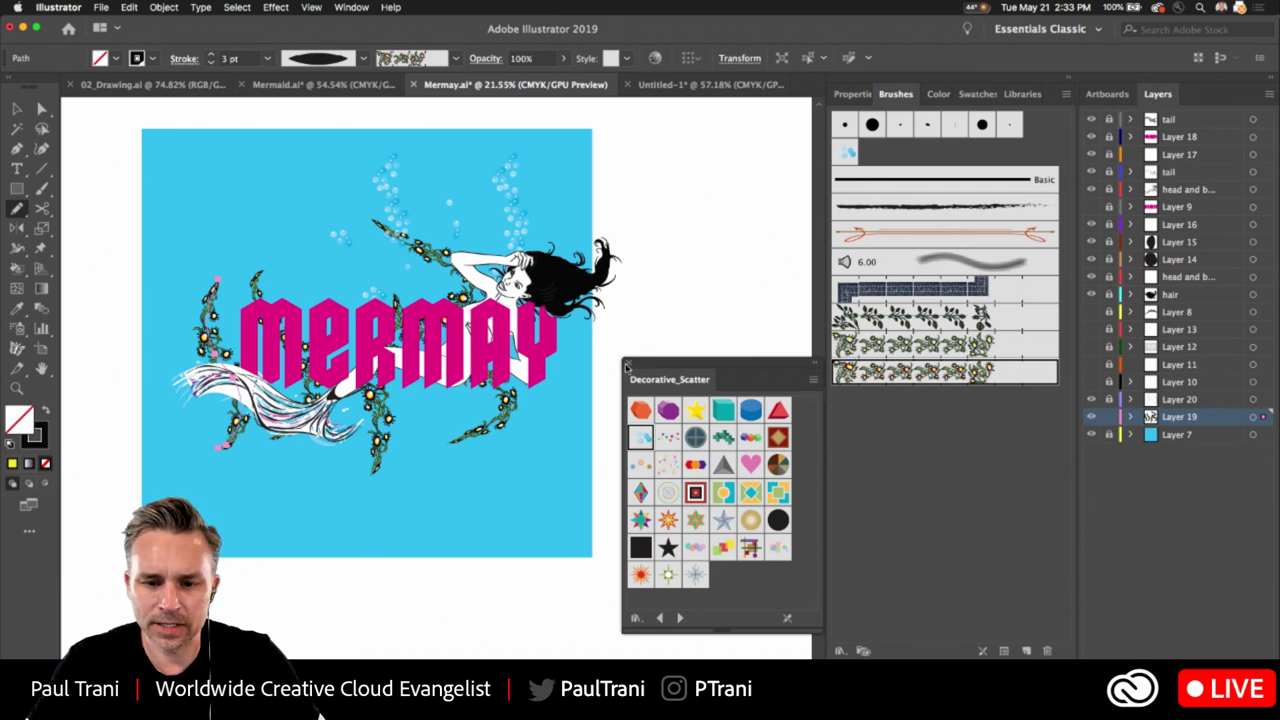
click(627, 369)
Apply the triangular tapered width profile to the vine beside the first M
click(17, 108)
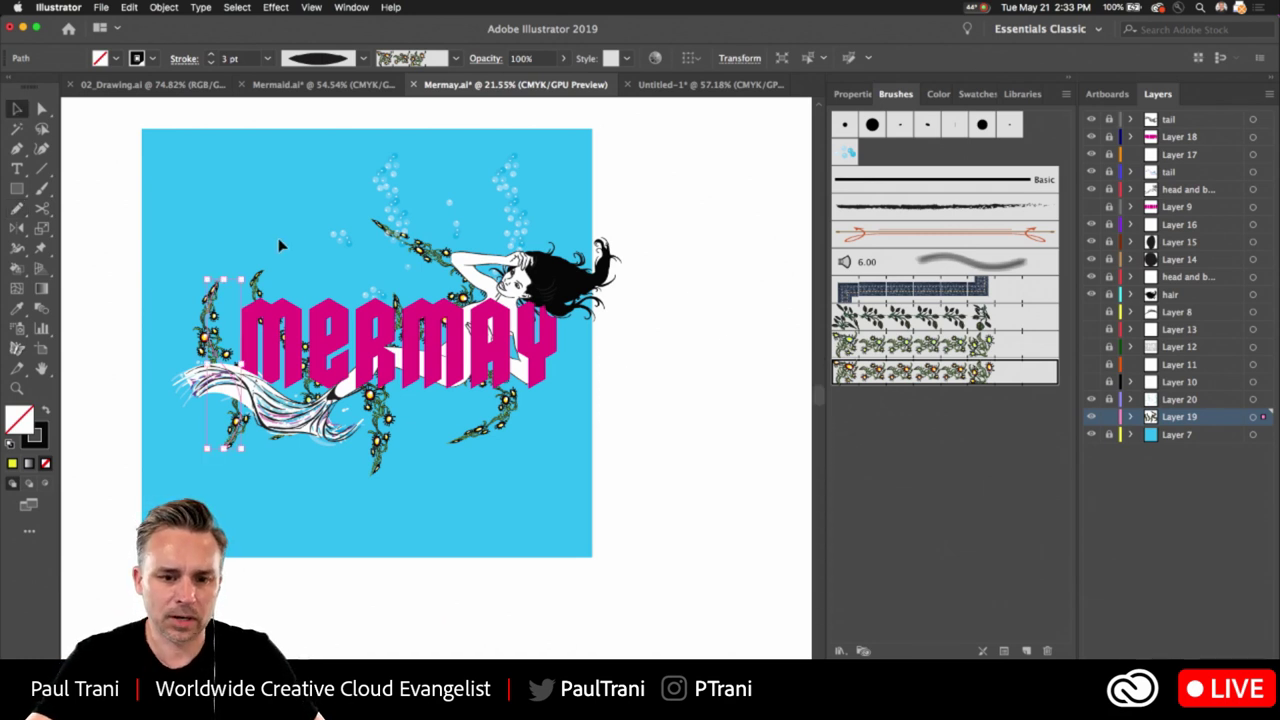
scroll(280, 246, up, 2)
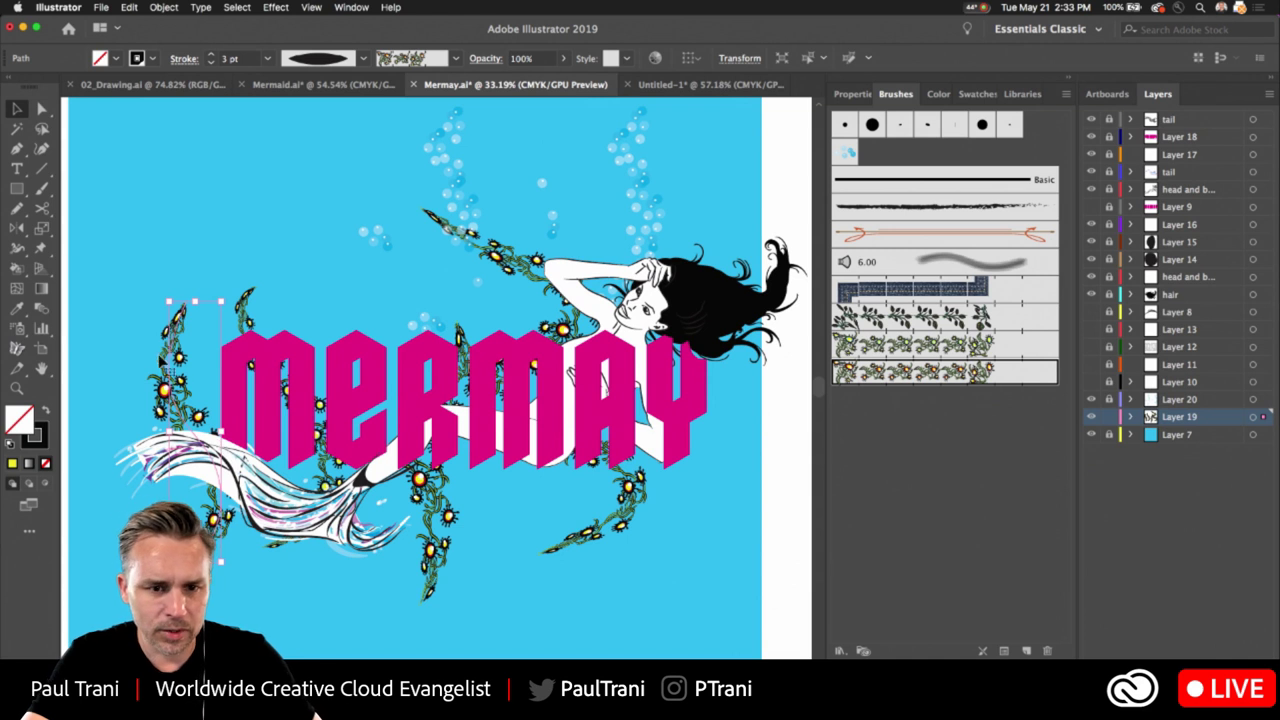
click(366, 58)
click(290, 166)
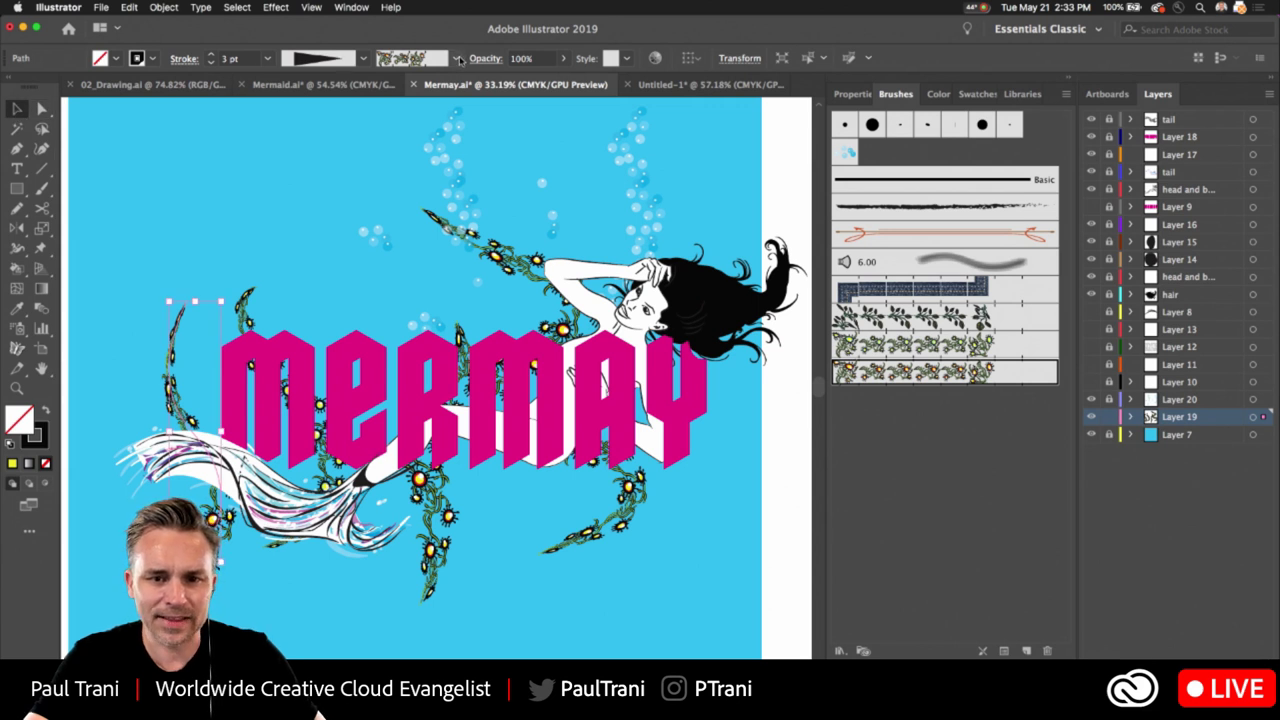
Apply the triangular tapered width profile to the vine behind the first M and set its stroke weight to 7 pt
click(246, 300)
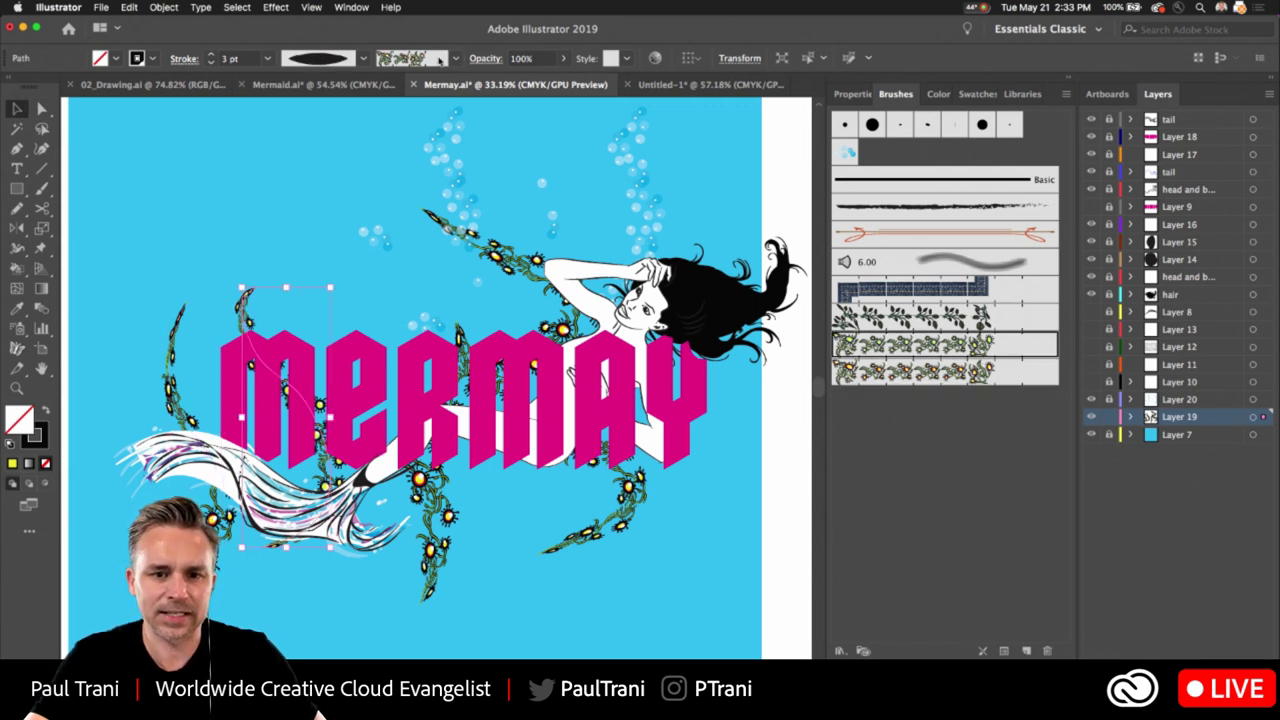
click(364, 58)
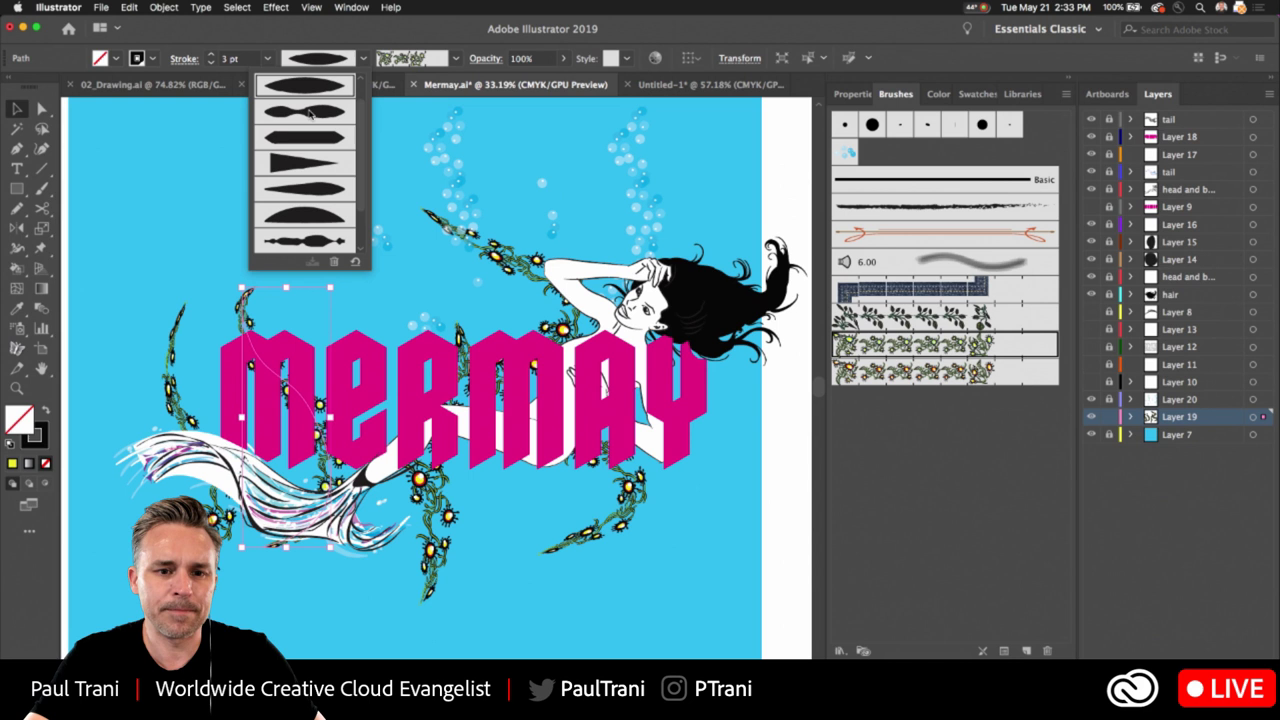
click(298, 166)
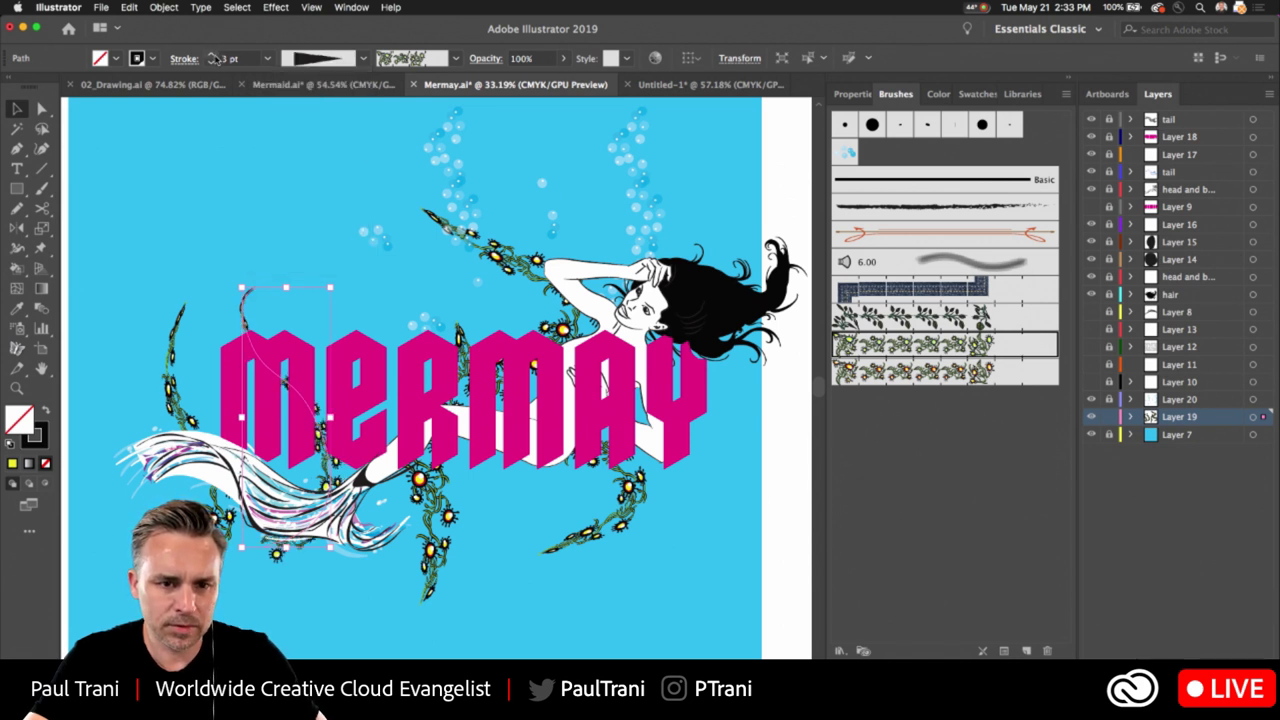
click(214, 57)
click(214, 57)
click(214, 57)
click(214, 57)
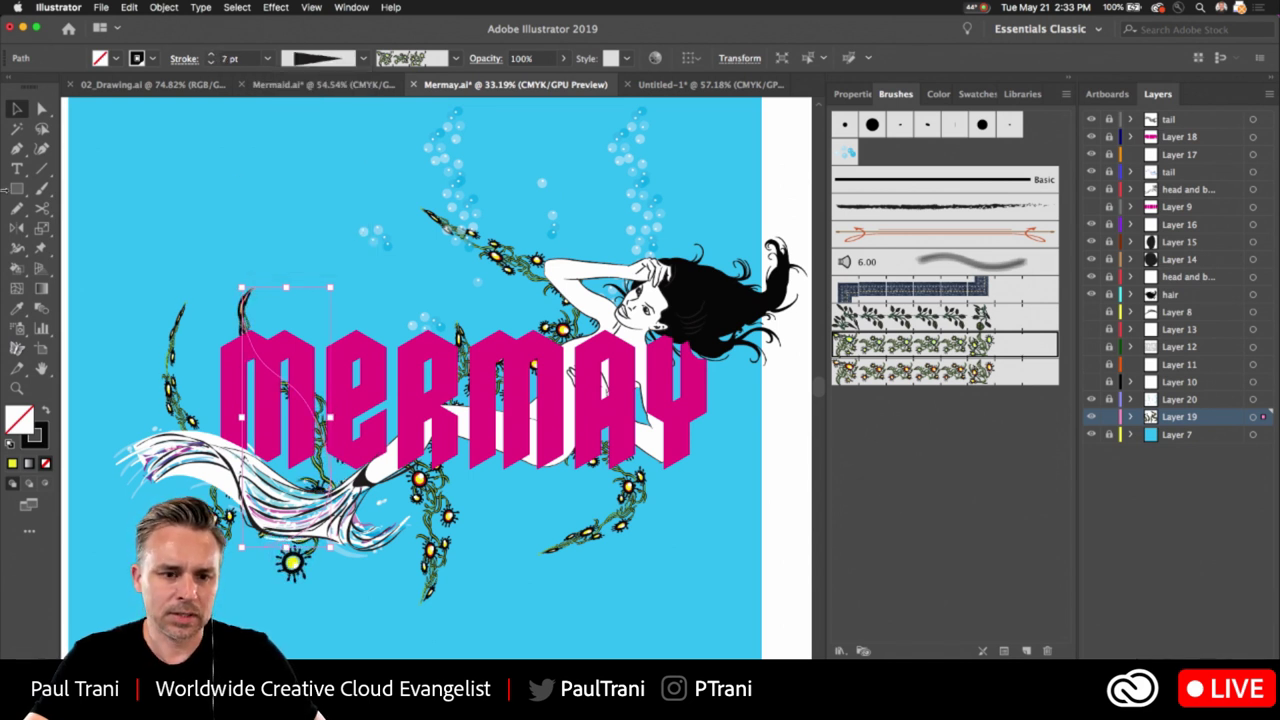
Stretch the upper end of the vine behind the first M into the open water, then delete the whole vine
click(41, 108)
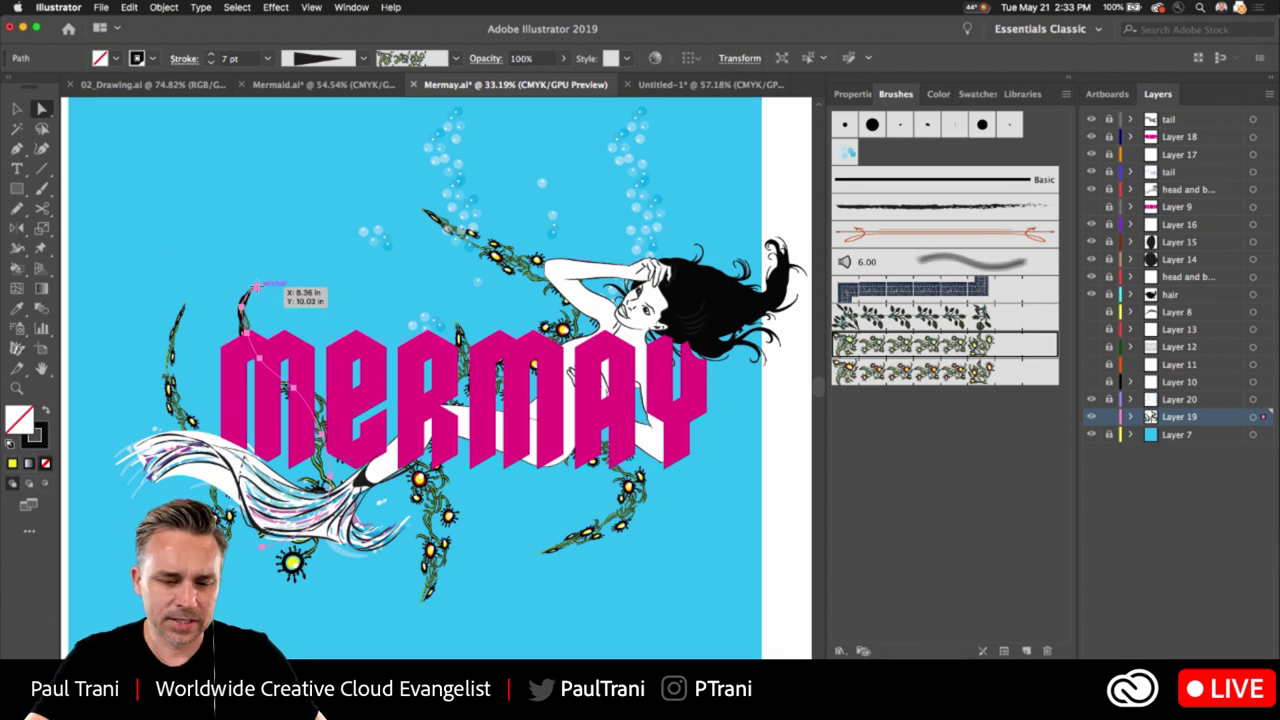
mouse_move(260, 289)
mouse_down()
mouse_move(274, 188)
mouse_move(295, 155)
mouse_move(299, 311)
mouse_up()
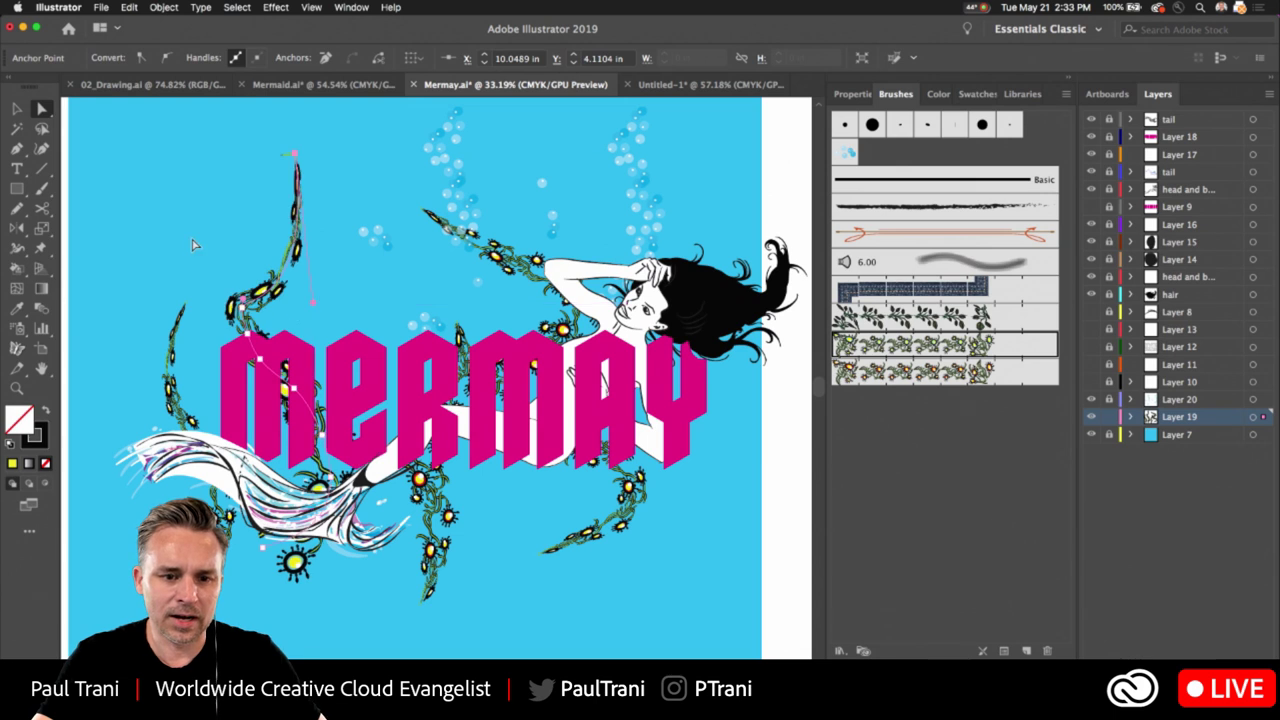
key(BackSpace)
key(BackSpace)
click(17, 108)
Set the Pencil tool's fidelity to its smoothest setting
double_click(17, 208)
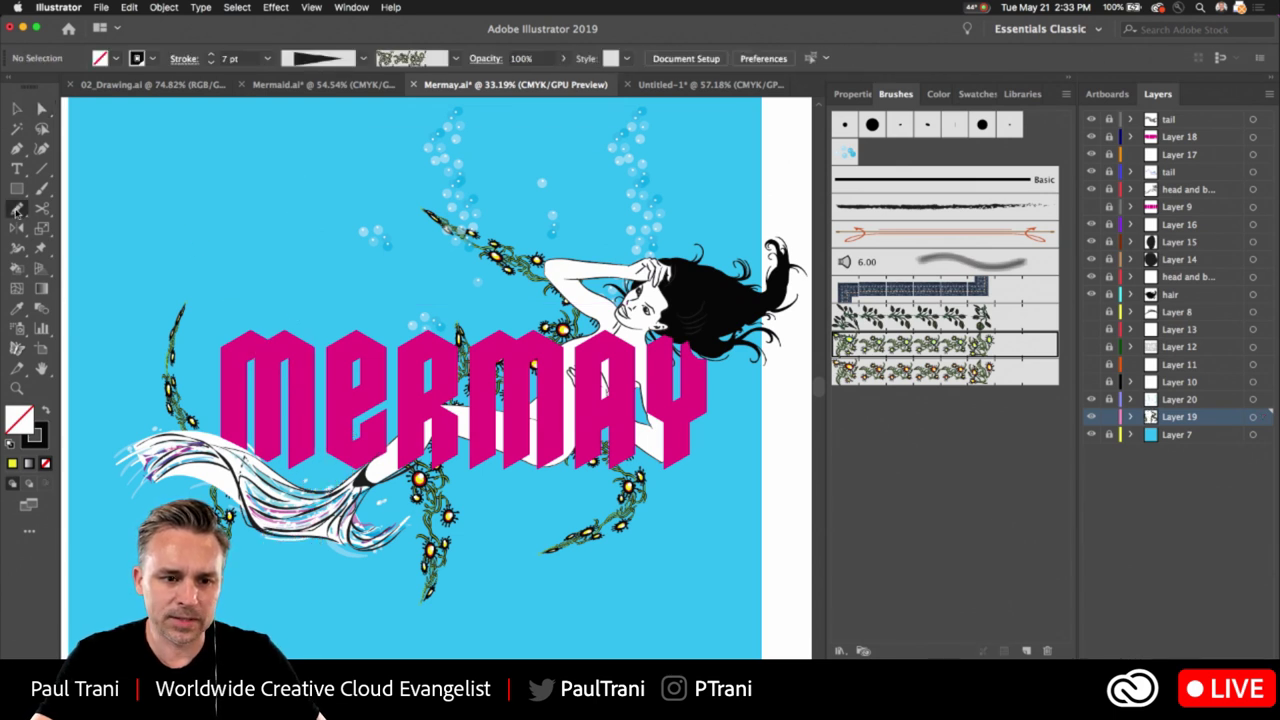
click(637, 201)
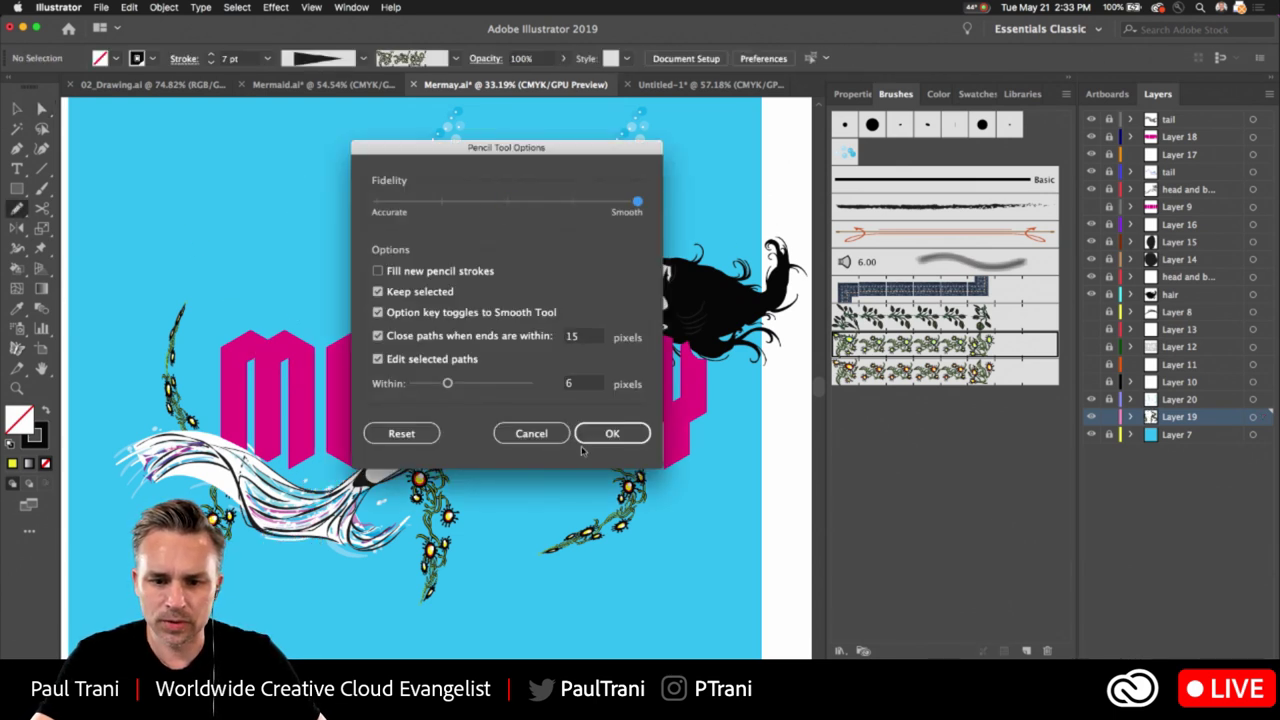
click(600, 436)
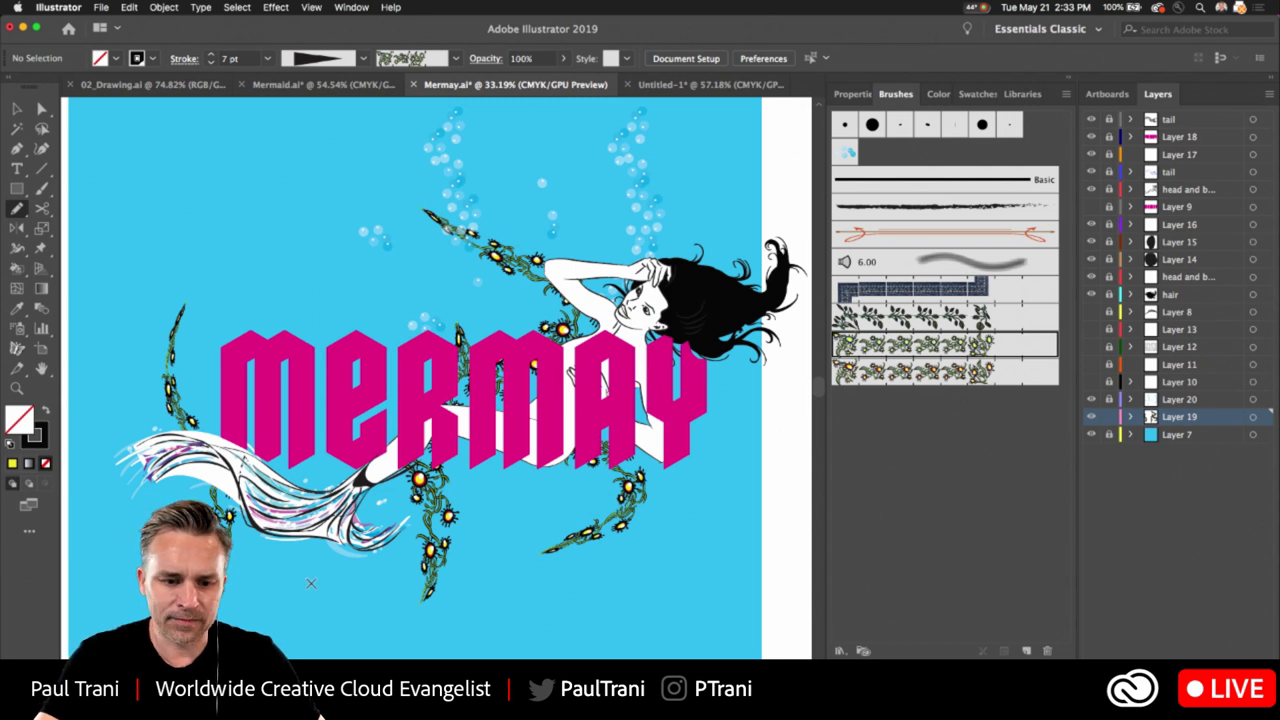
Draw a tall curving vine behind the first M and E and give it the rounded, one-sided tapering width profile
mouse_move(305, 590)
mouse_down()
mouse_move(292, 310)
mouse_move(352, 128)
mouse_up()
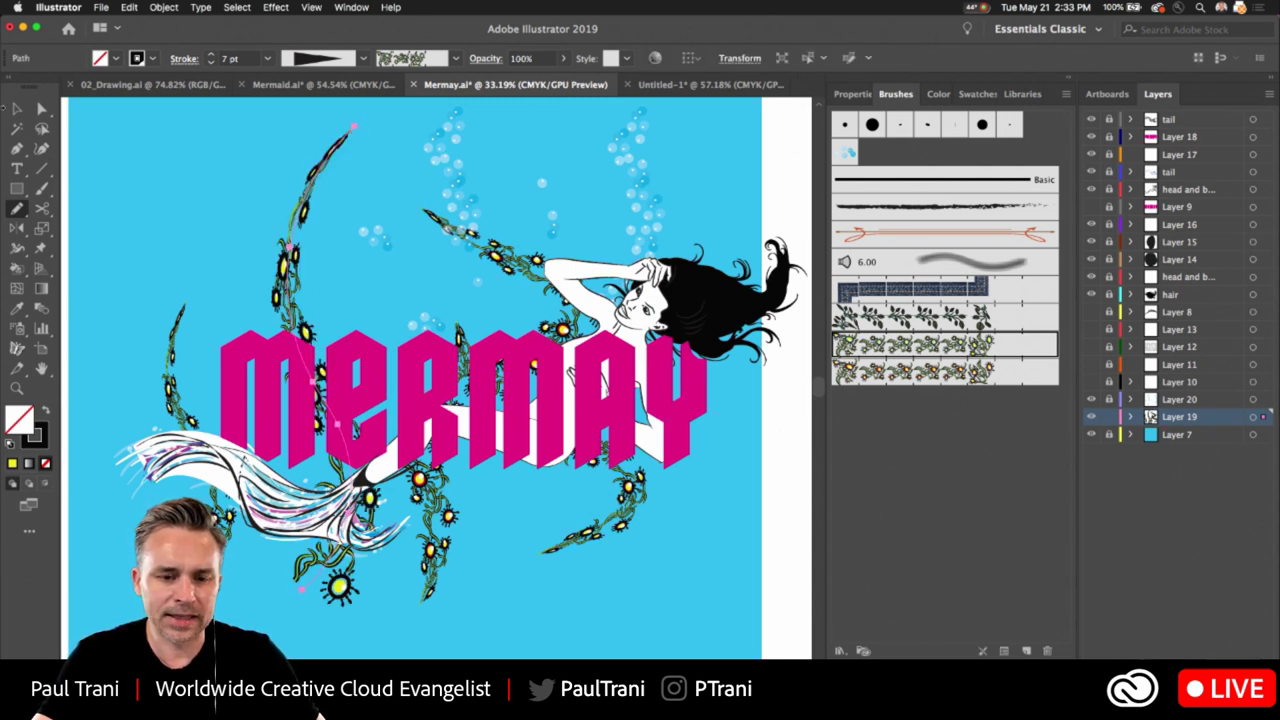
click(17, 108)
click(363, 58)
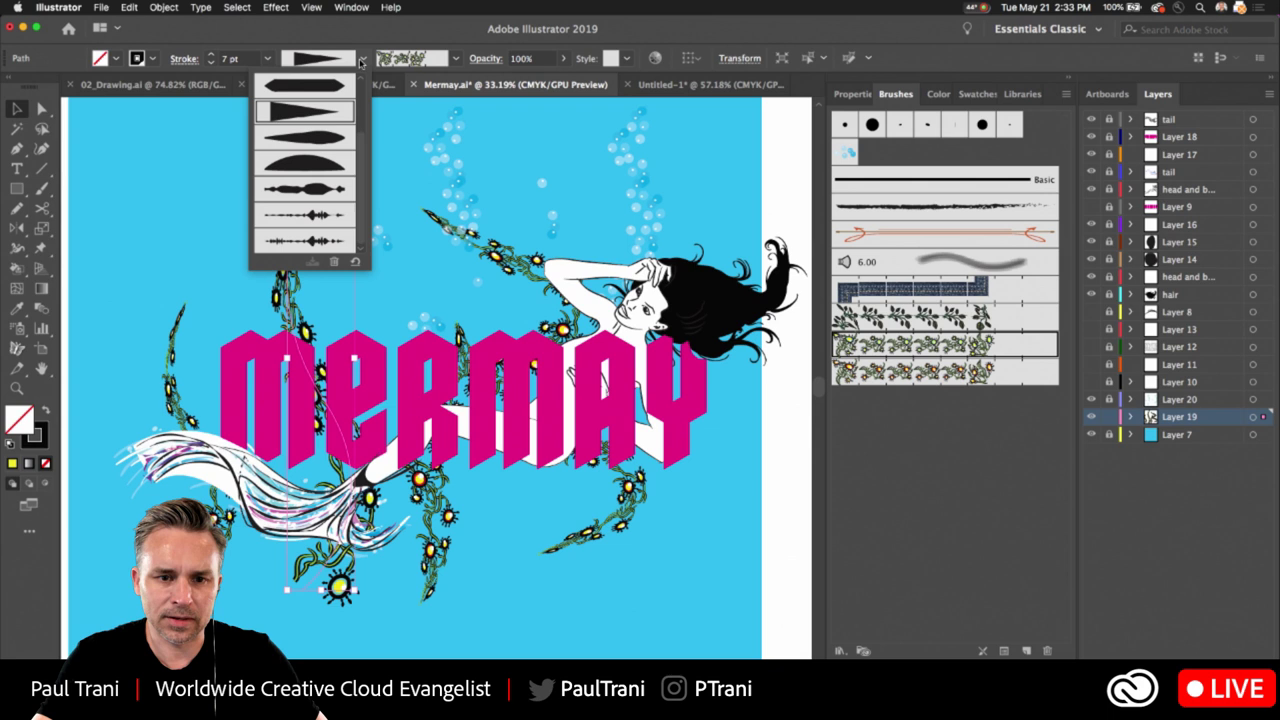
click(297, 143)
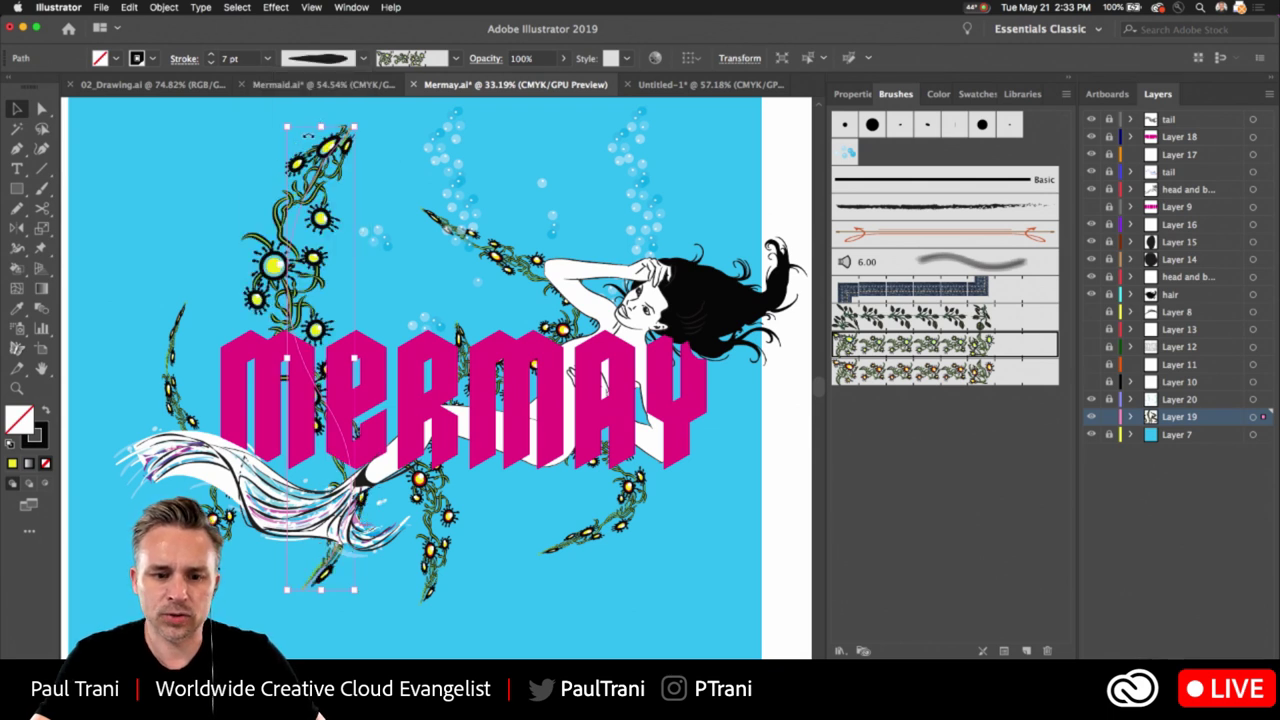
Set the stroke weight of the vine winding behind the mermaid's torso to 5 pt
click(462, 238)
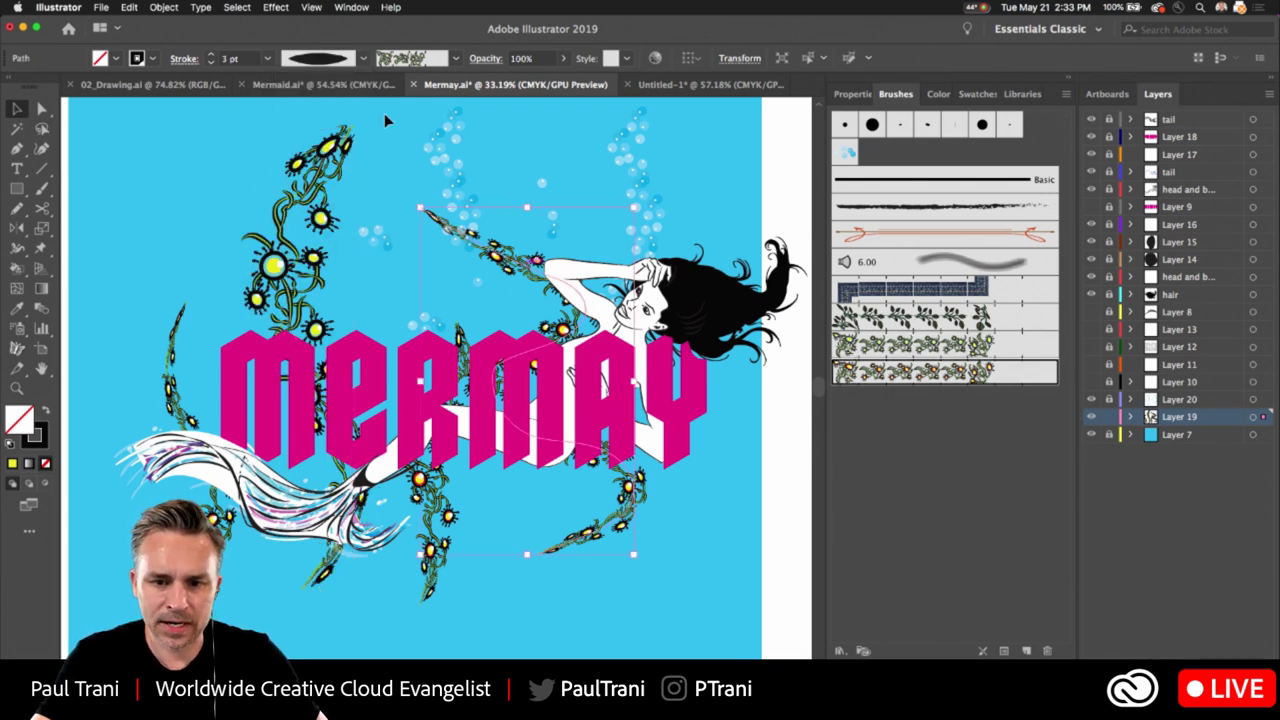
click(211, 54)
click(211, 54)
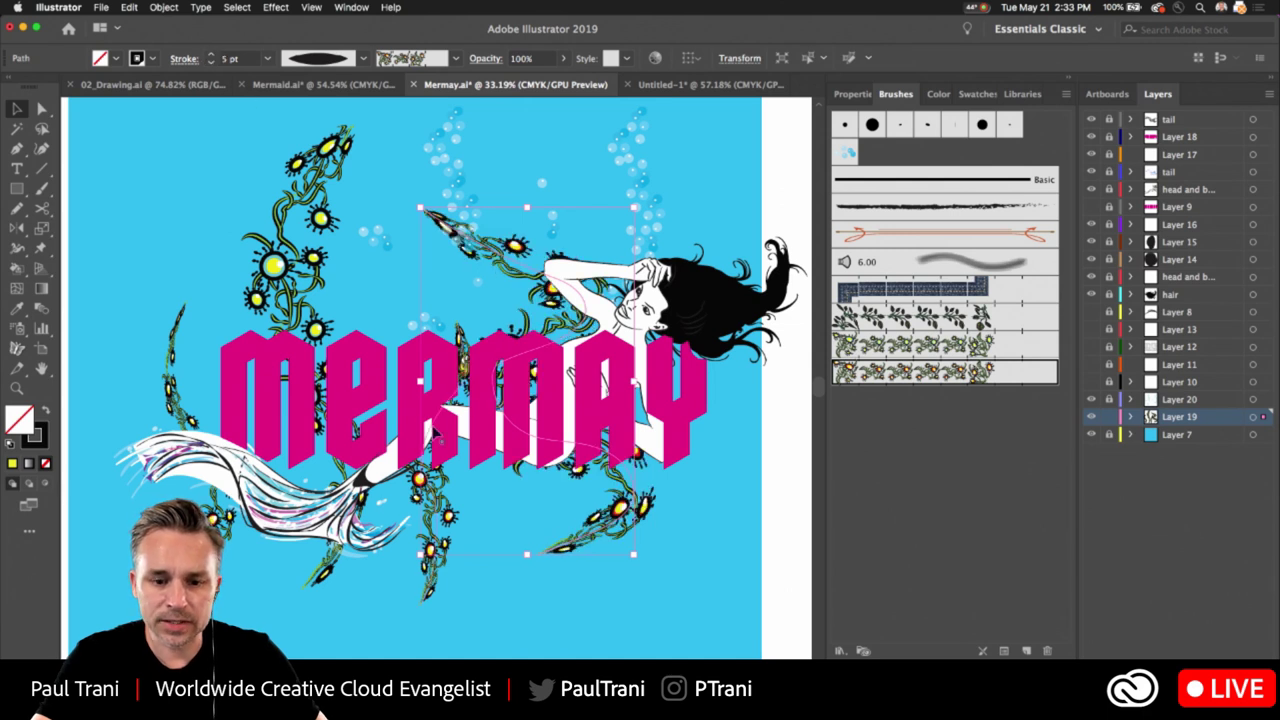
Set the stroke weight of the vine behind the R to 9 pt
click(431, 525)
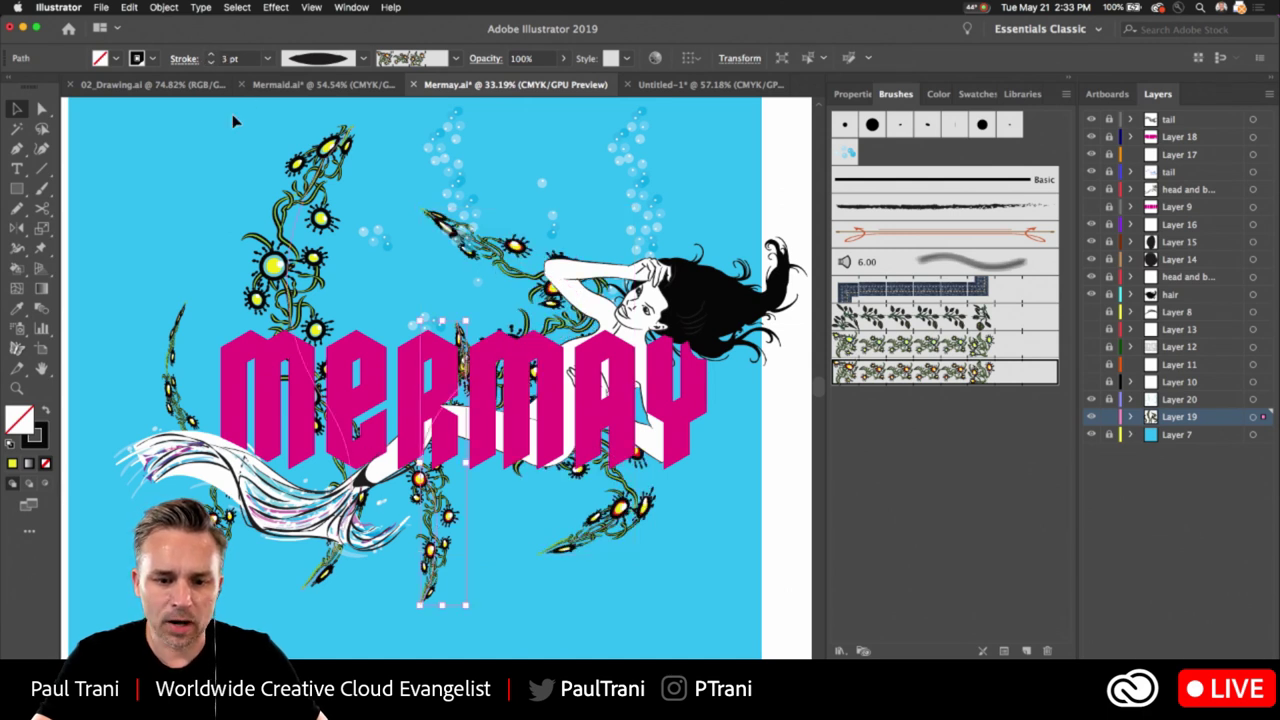
click(210, 56)
click(210, 56)
click(212, 58)
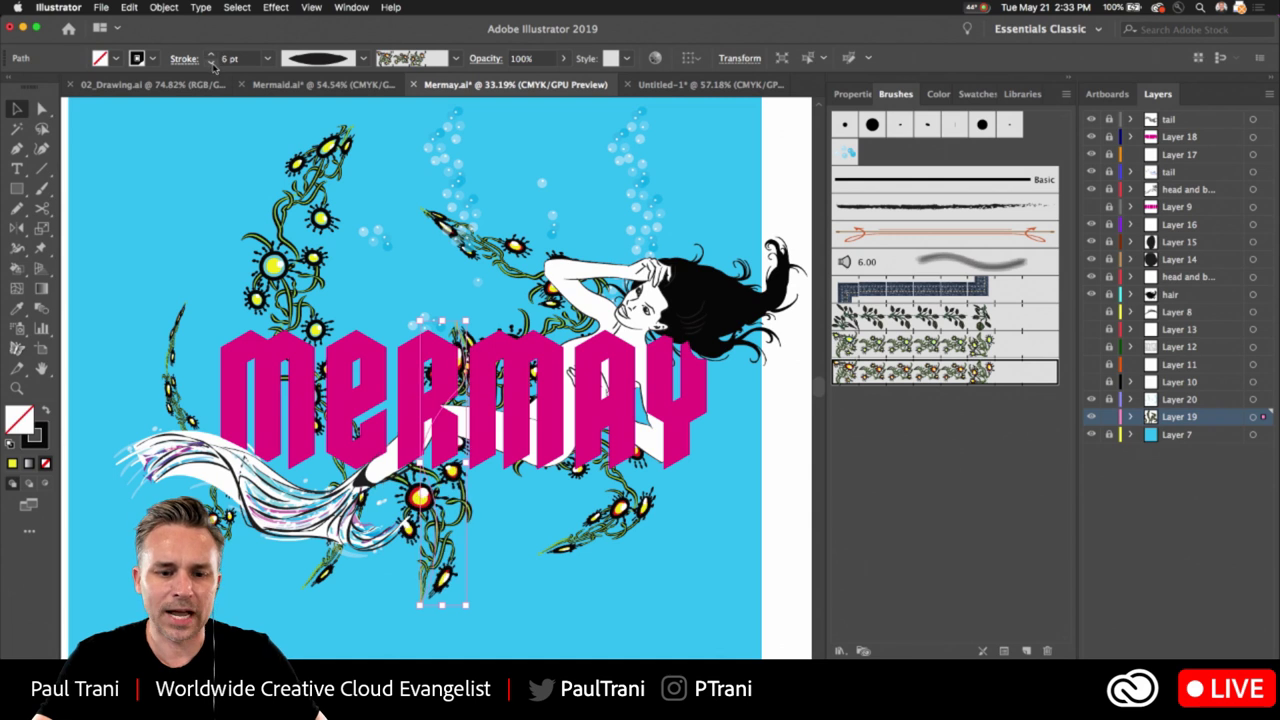
click(212, 58)
click(212, 58)
click(212, 58)
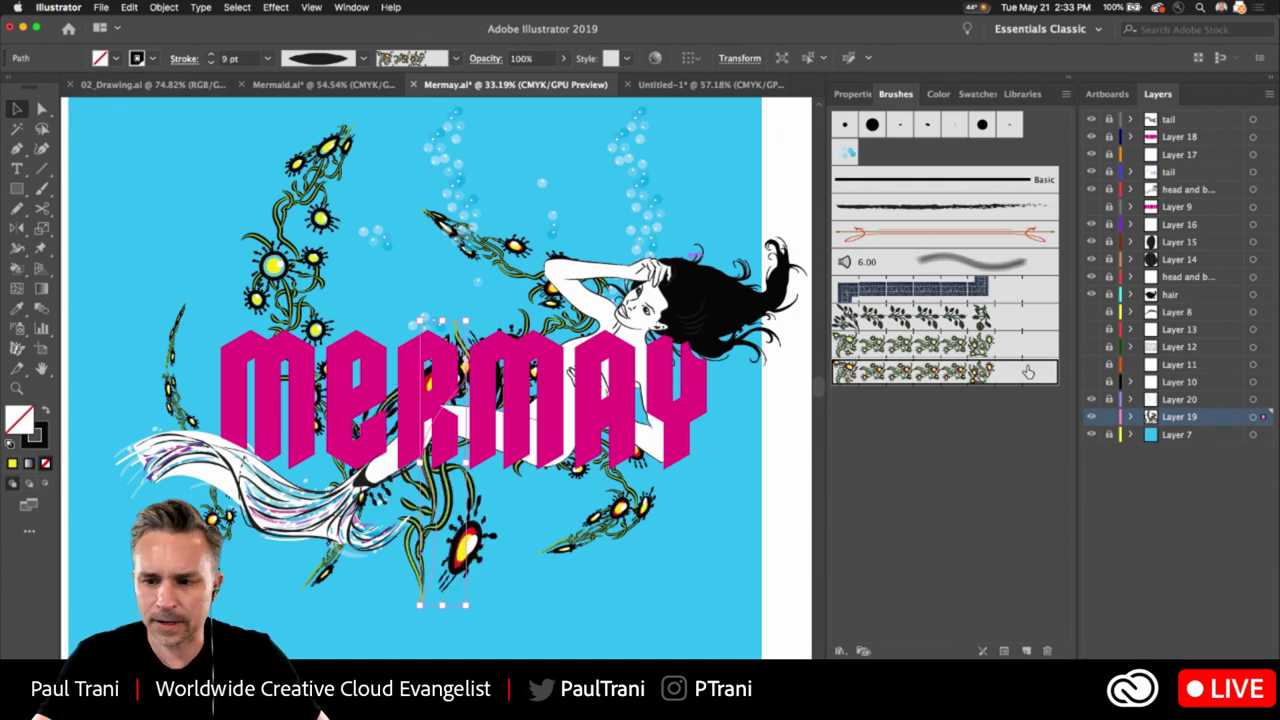
Move the slender vine beside the first M slightly closer to the lettering
click(172, 383)
drag(171, 382, 196, 387)
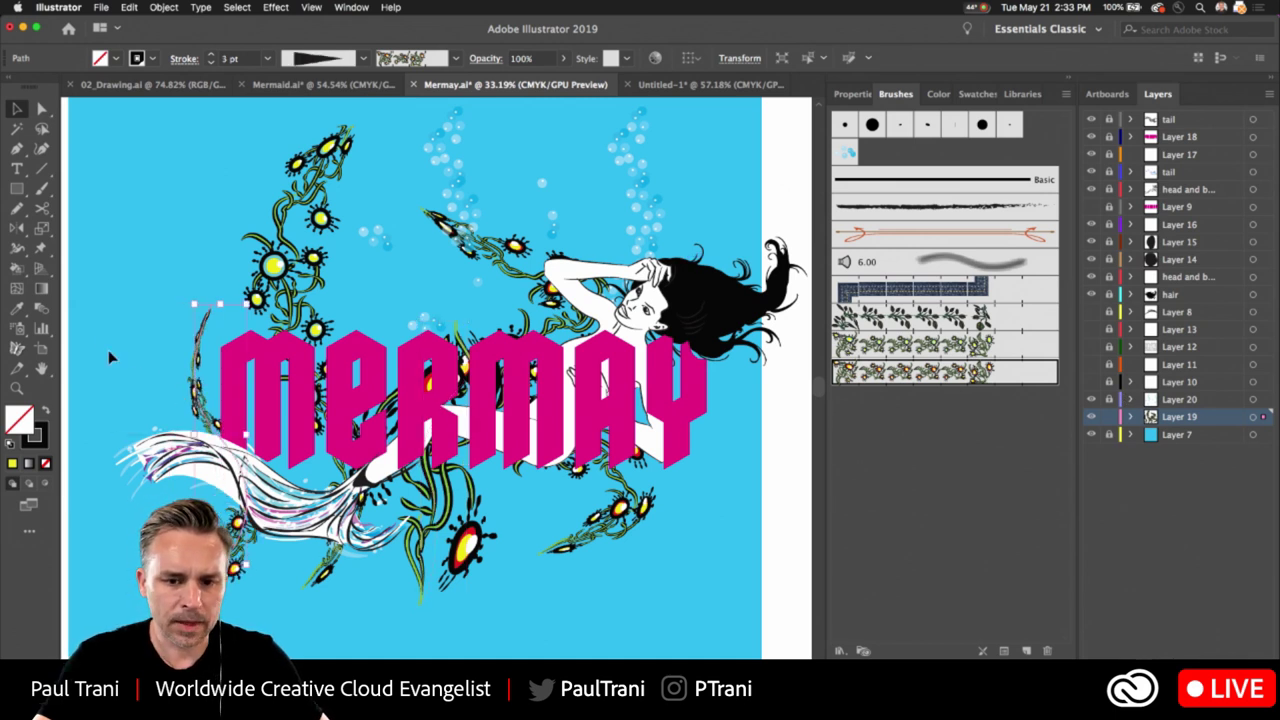
Select all the vine paths and show their properties
key(super+a)
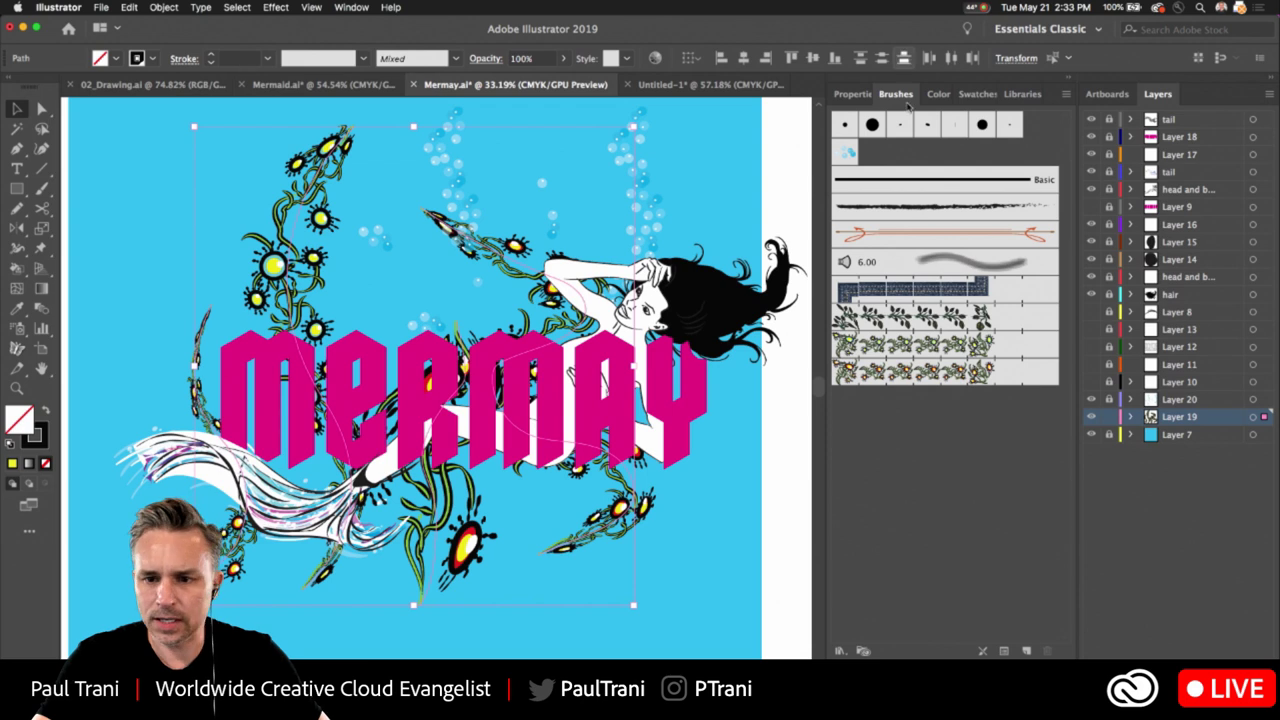
click(852, 94)
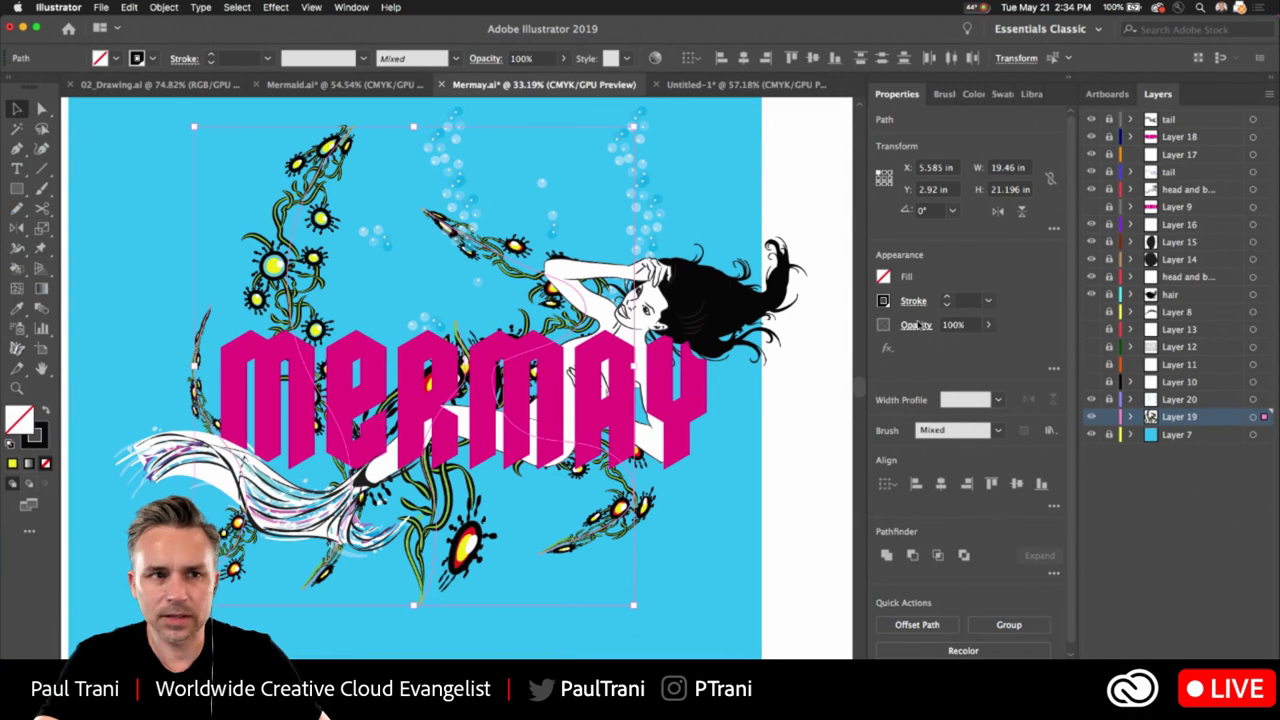
Try the Overlay, Soft Light and Screen blending modes on the selected vines
click(829, 342)
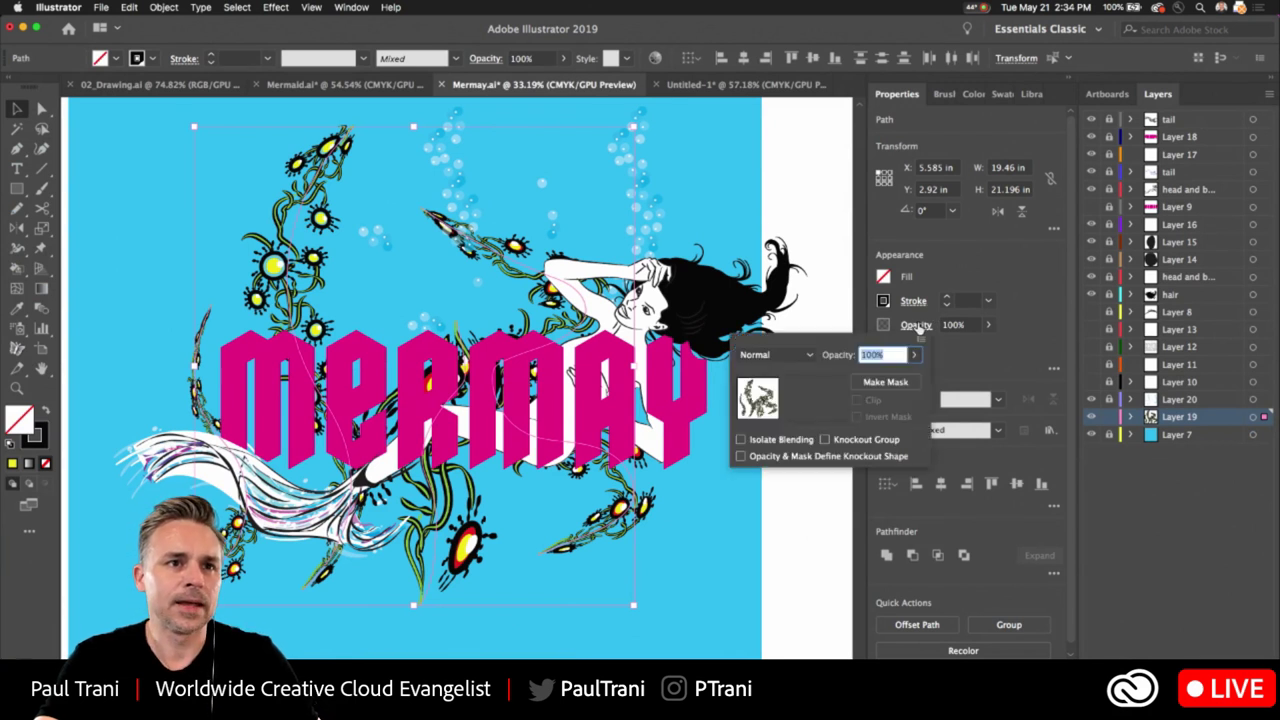
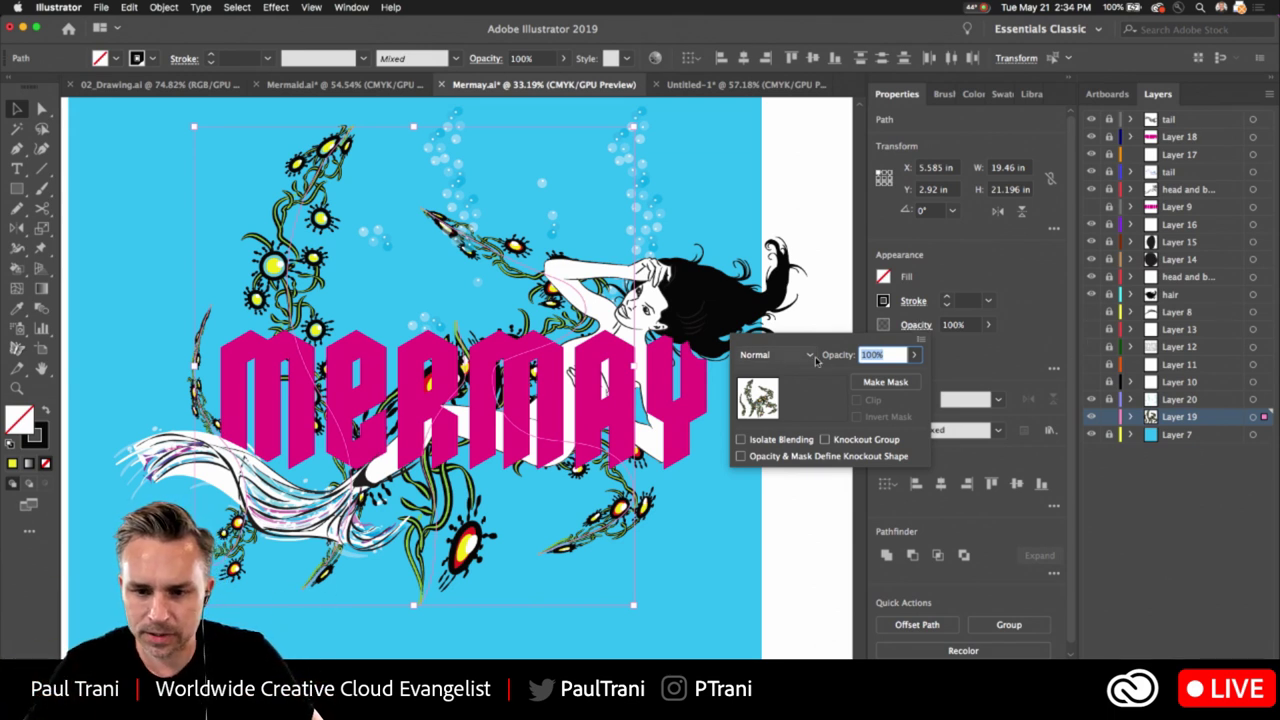
click(775, 354)
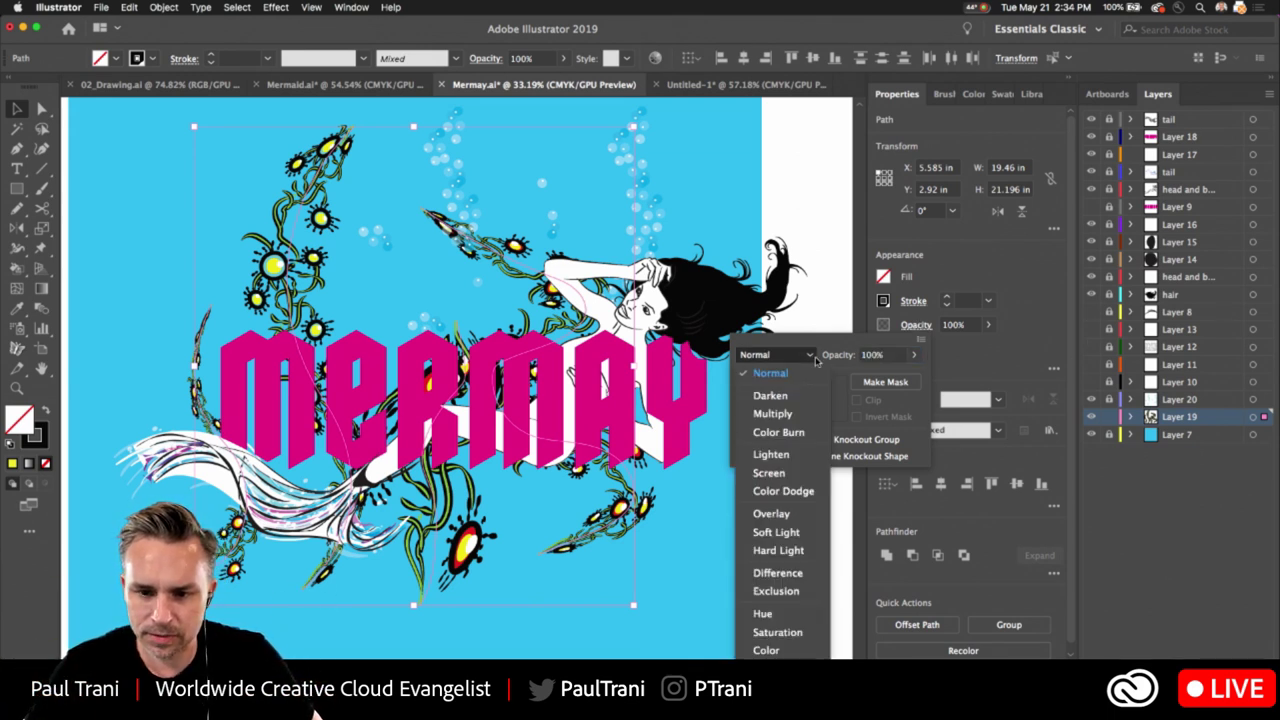
click(770, 513)
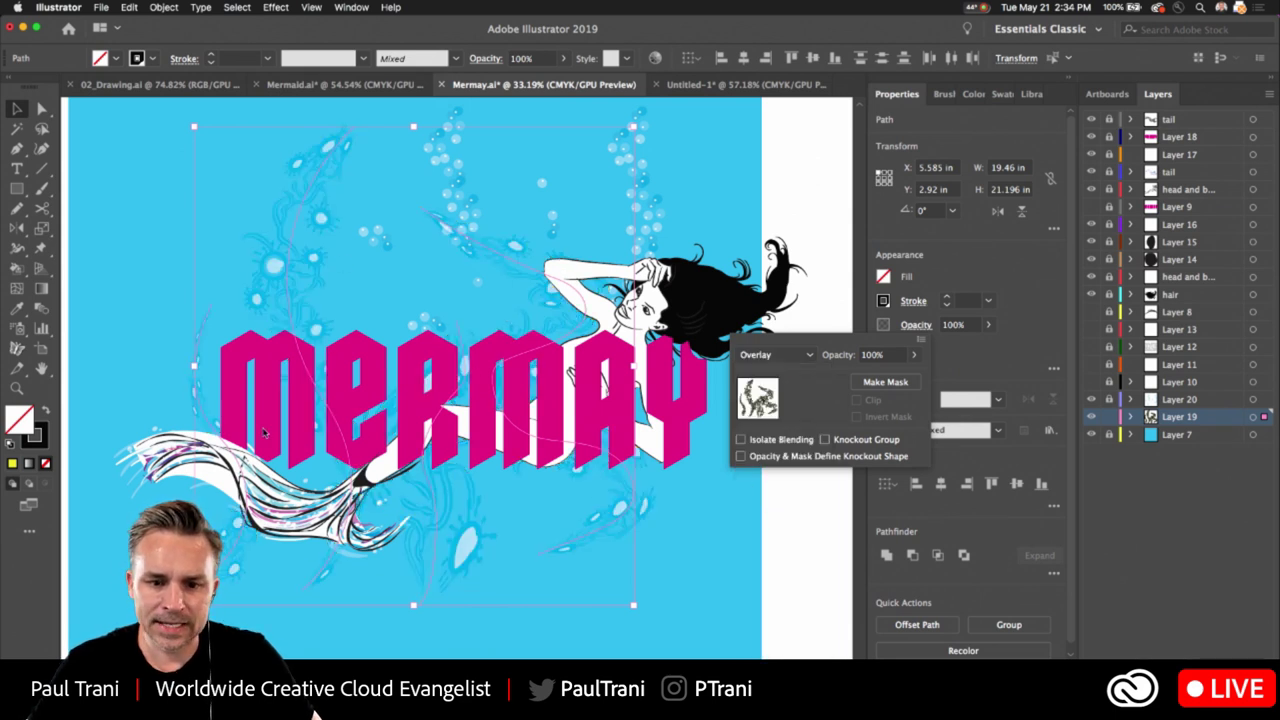
click(775, 354)
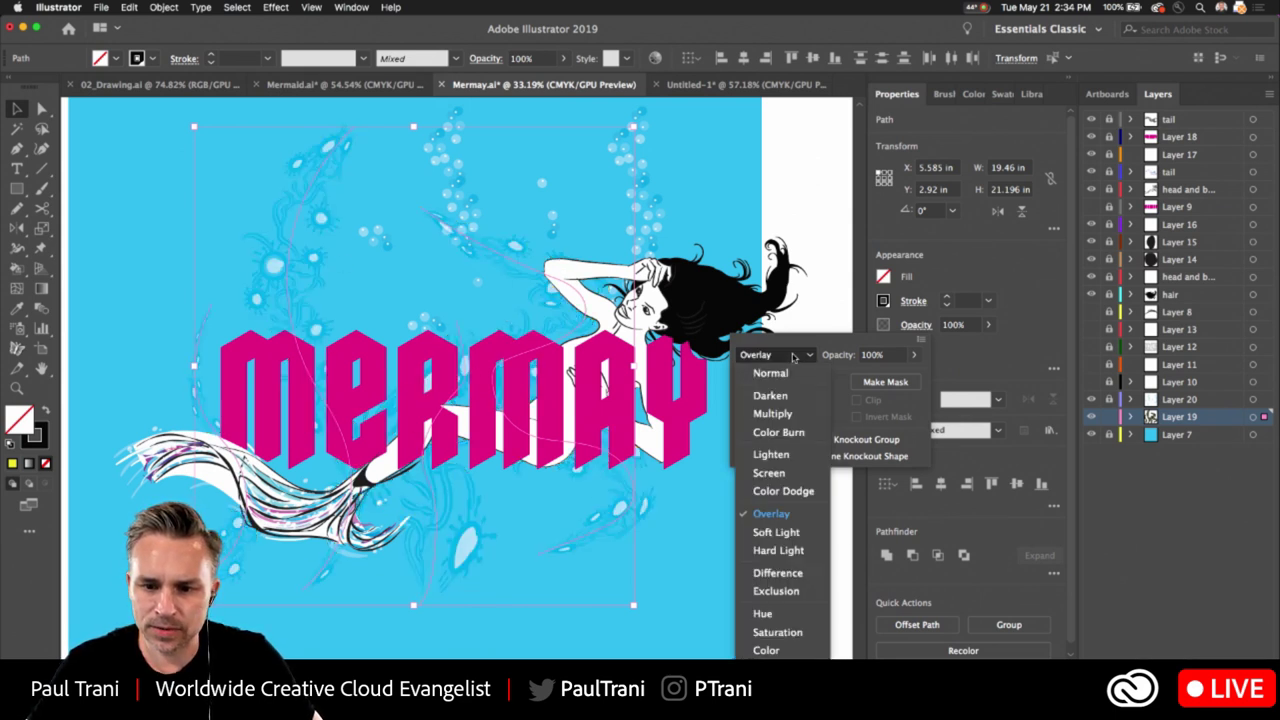
click(772, 533)
click(775, 354)
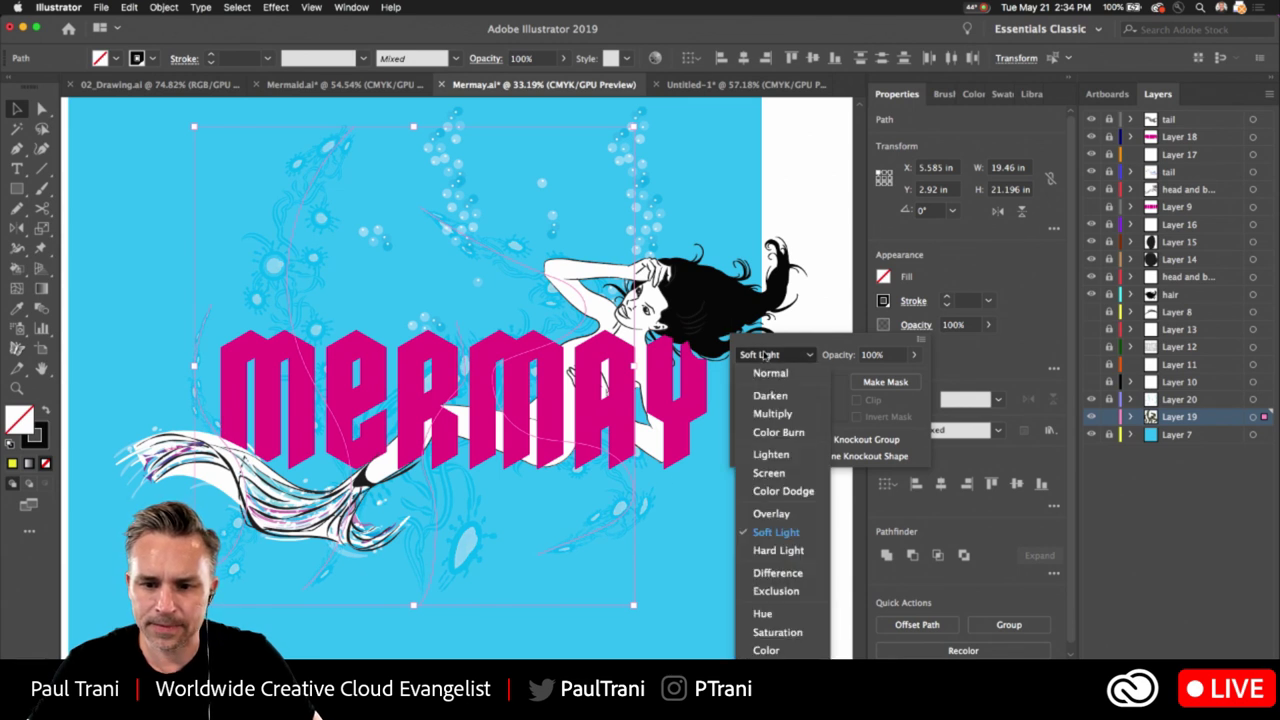
click(777, 472)
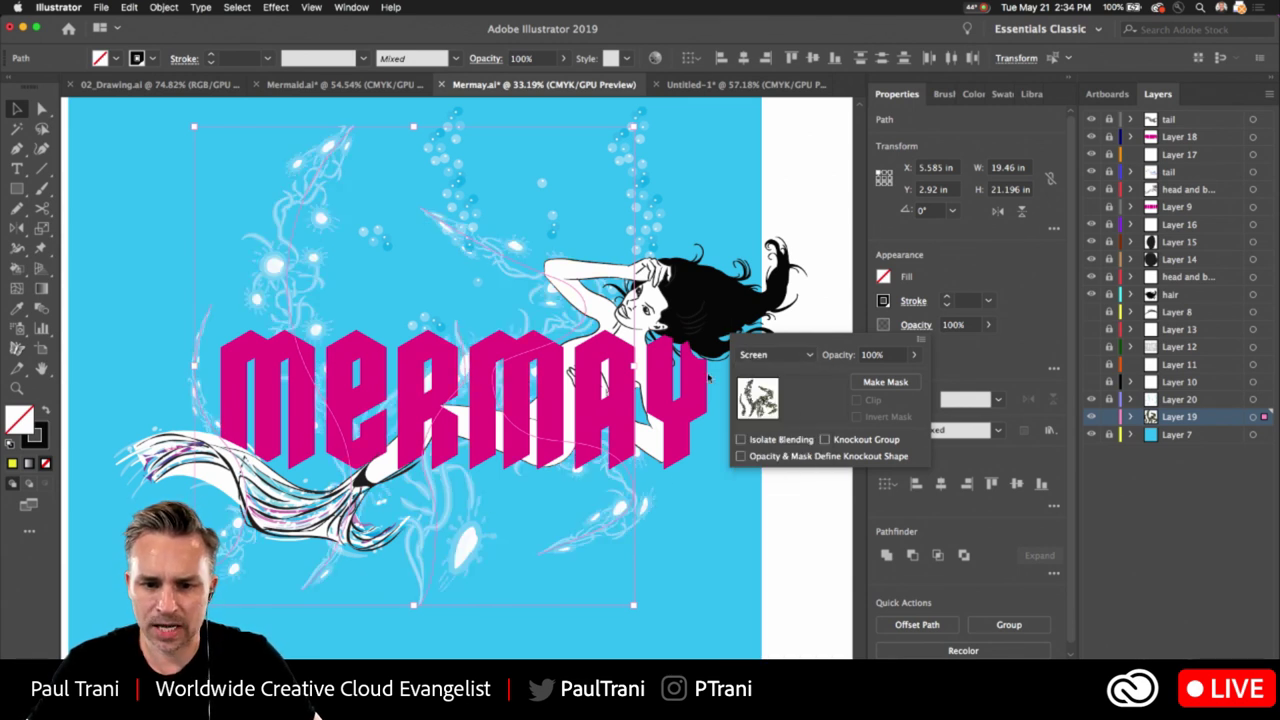
Try the Lighten, Color Burn, Multiply and Darken blending modes on the selected vines
click(770, 356)
click(773, 454)
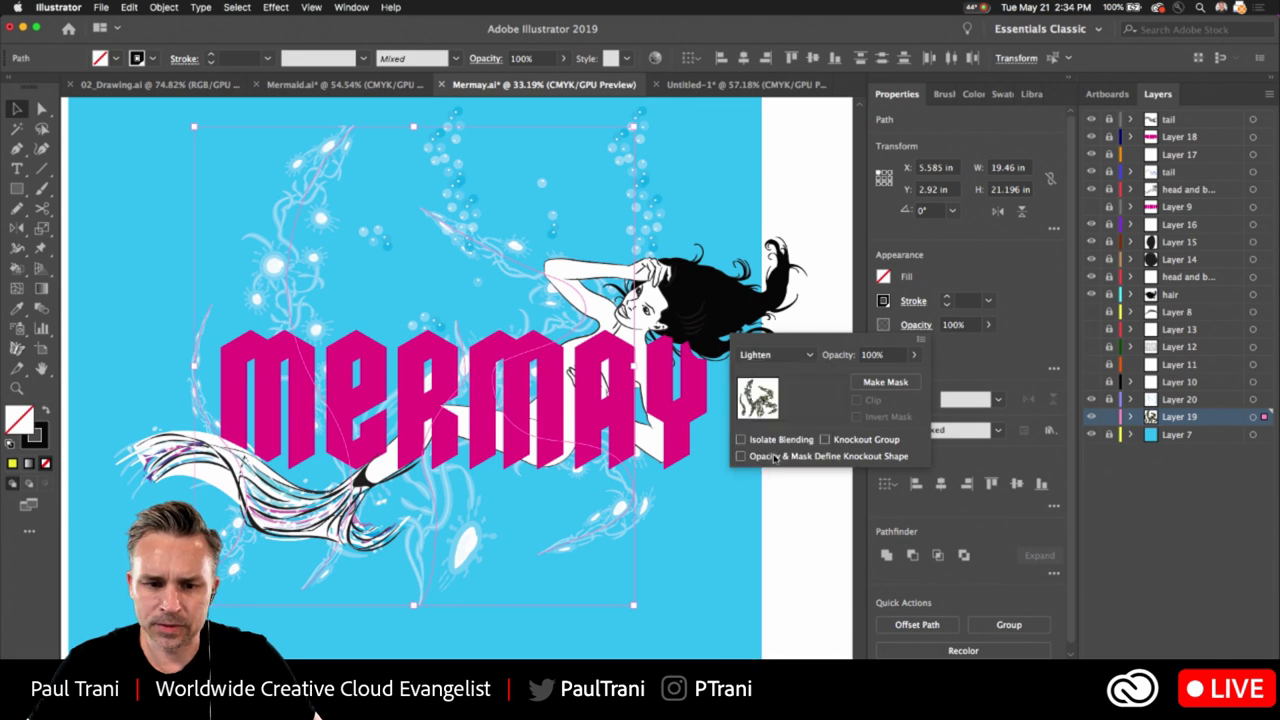
click(764, 356)
click(790, 434)
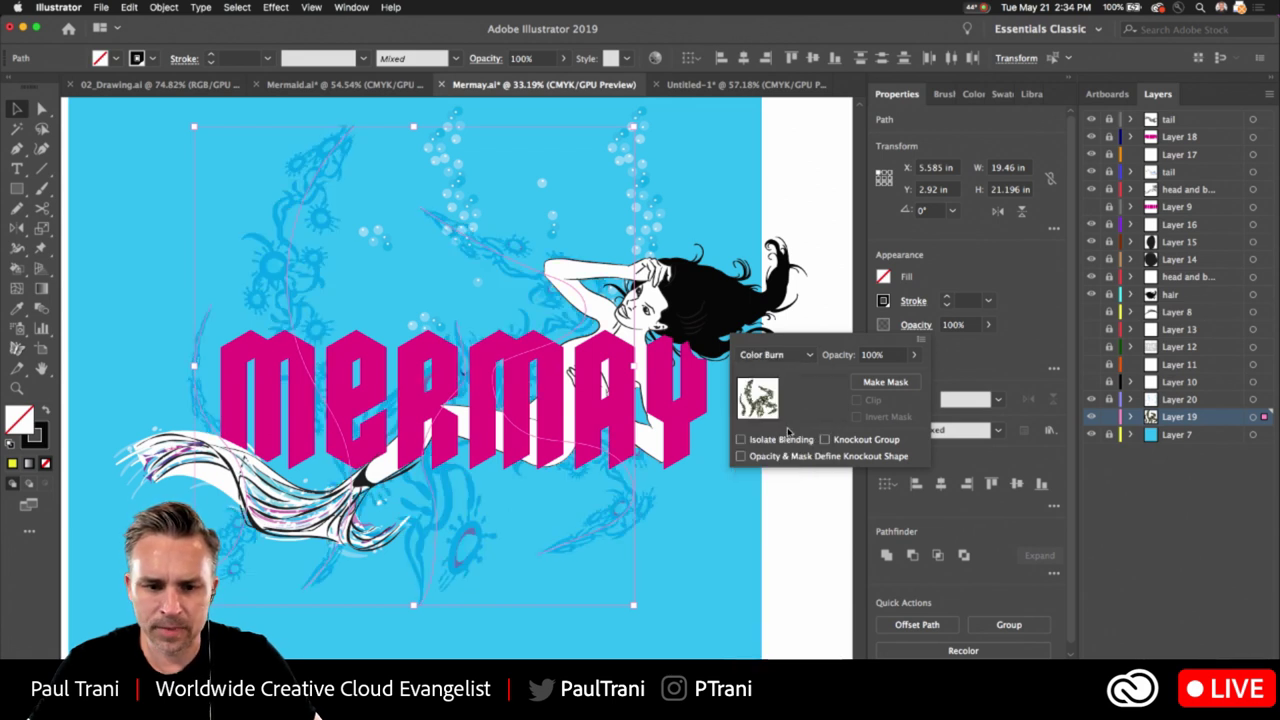
click(774, 358)
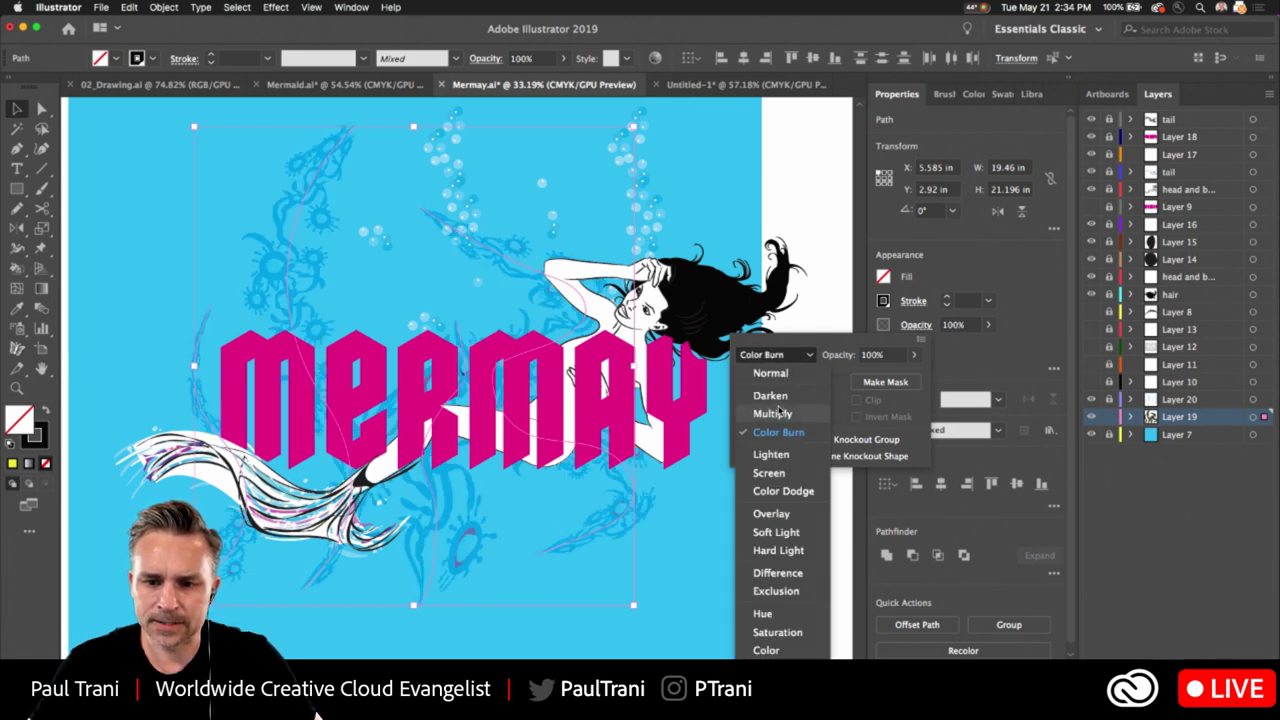
click(780, 411)
click(774, 356)
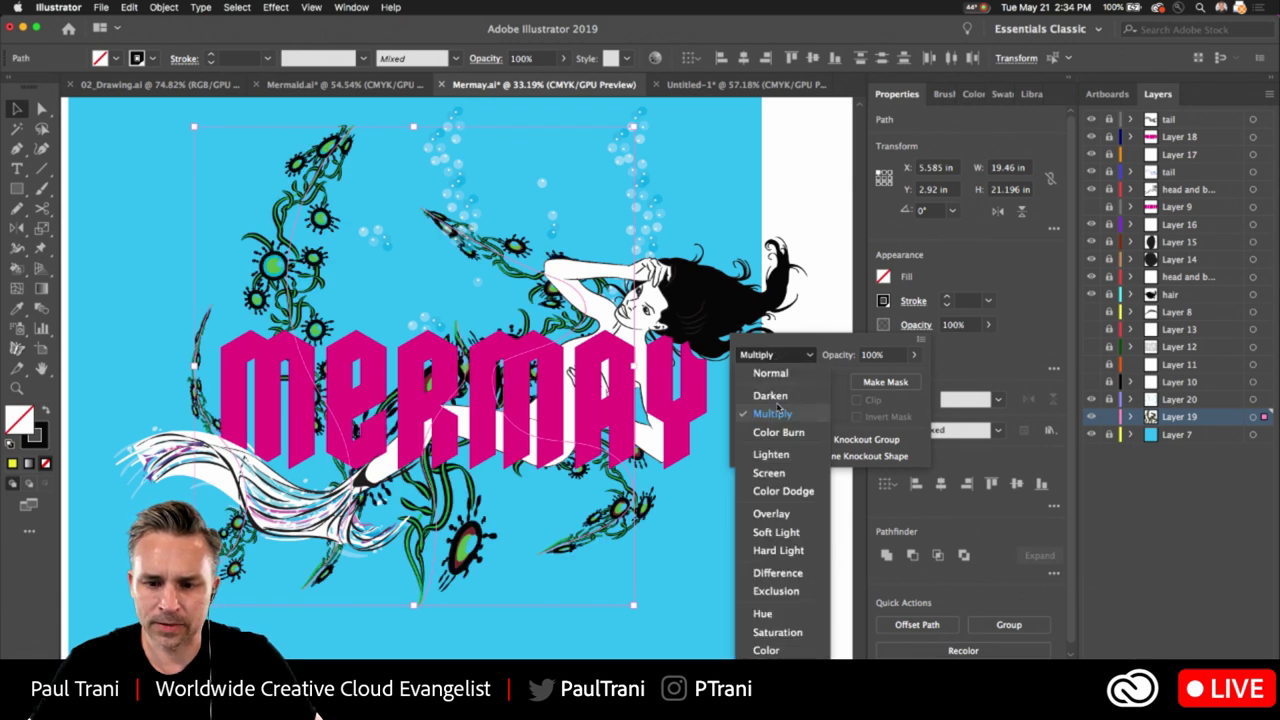
click(778, 393)
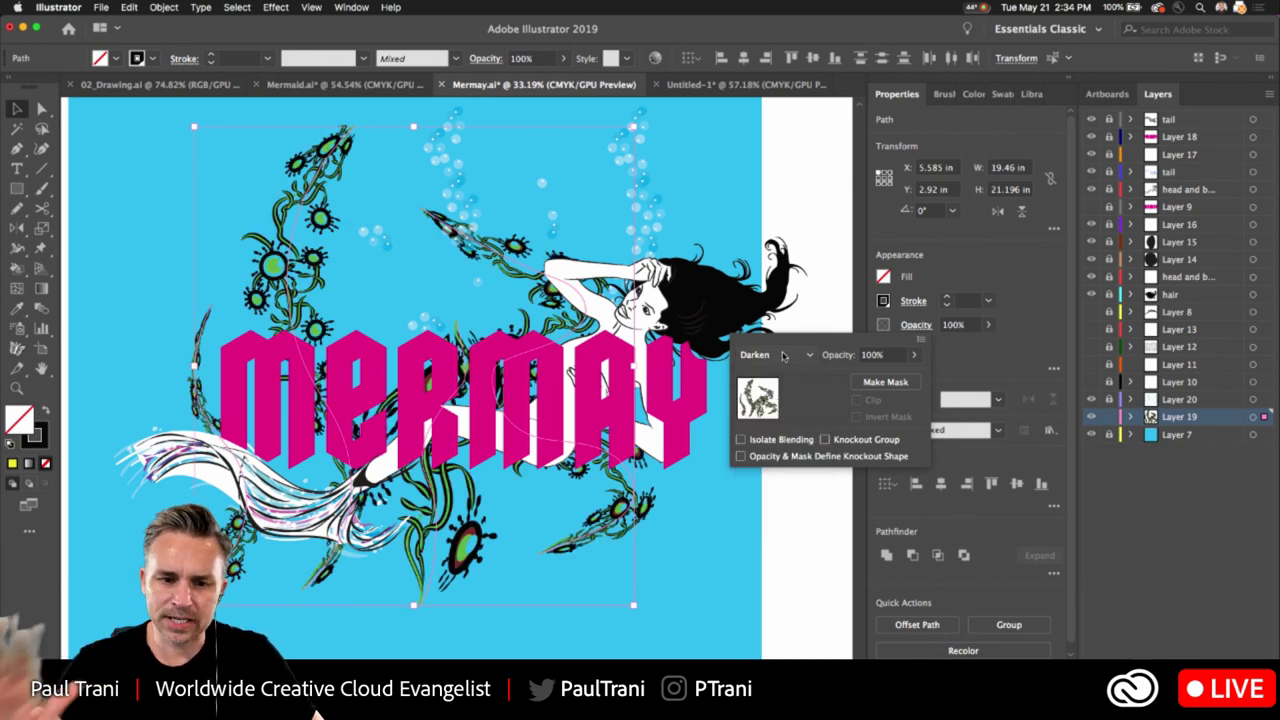
Try a reduced opacity on the vines, restore it to 100% and set their blending mode back to Normal
click(913, 354)
drag(911, 377, 867, 380)
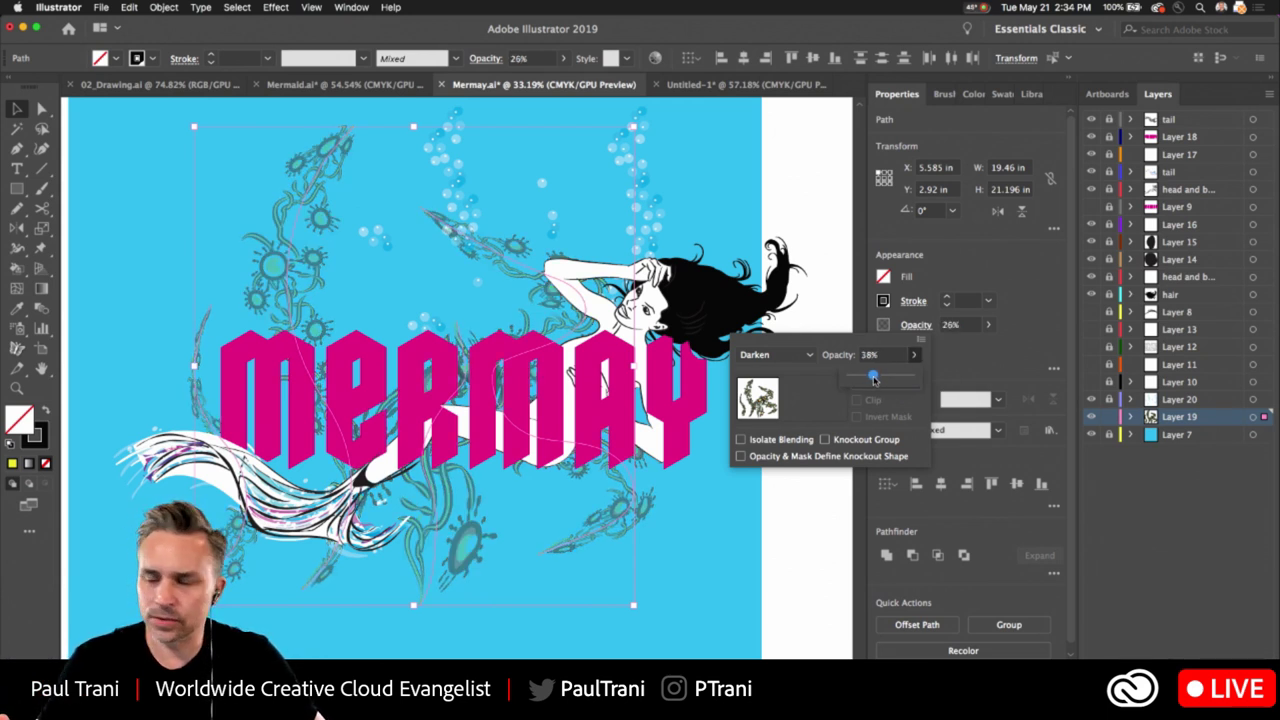
drag(880, 378, 963, 392)
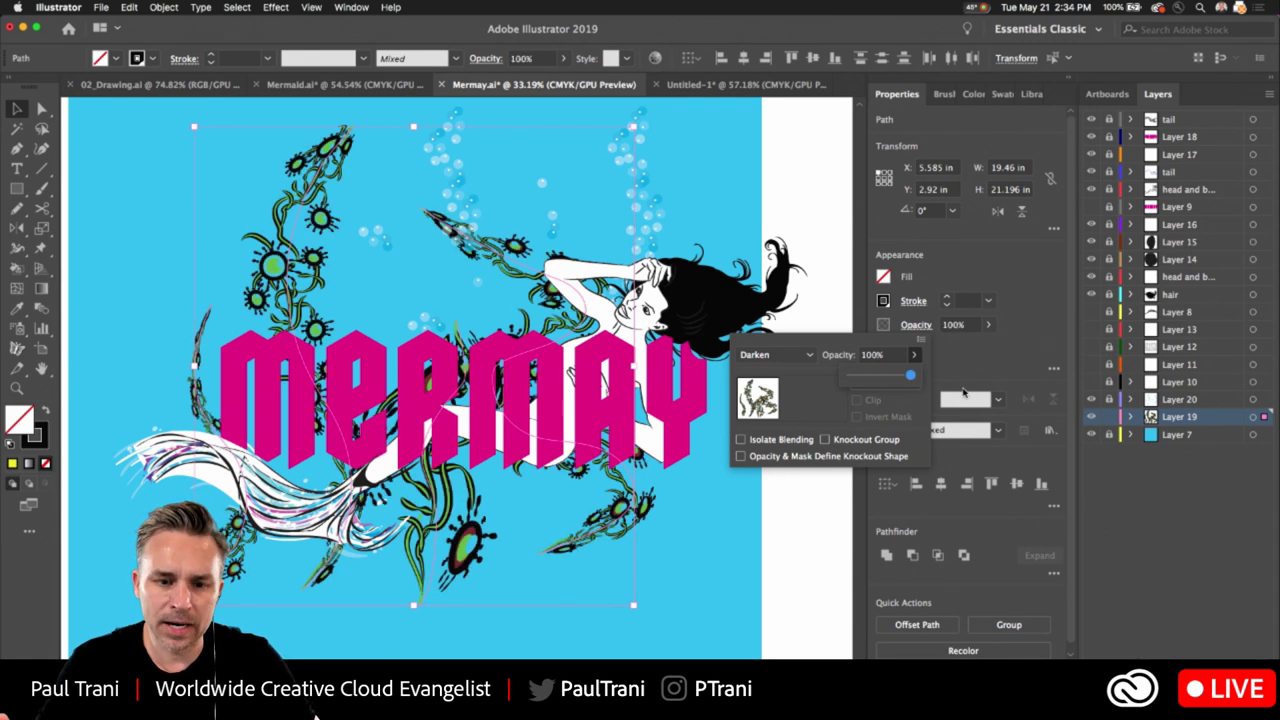
click(772, 356)
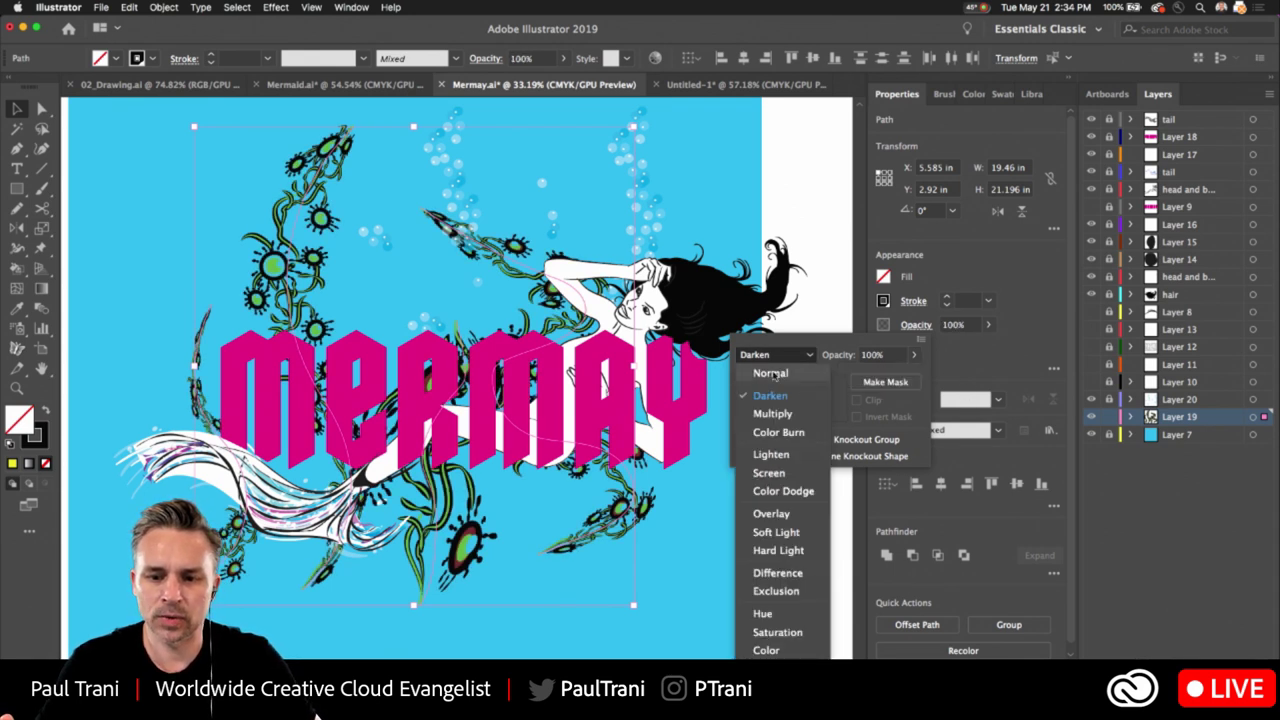
click(773, 371)
Collapse the properties panel group to give the artwork more canvas space
click(130, 7)
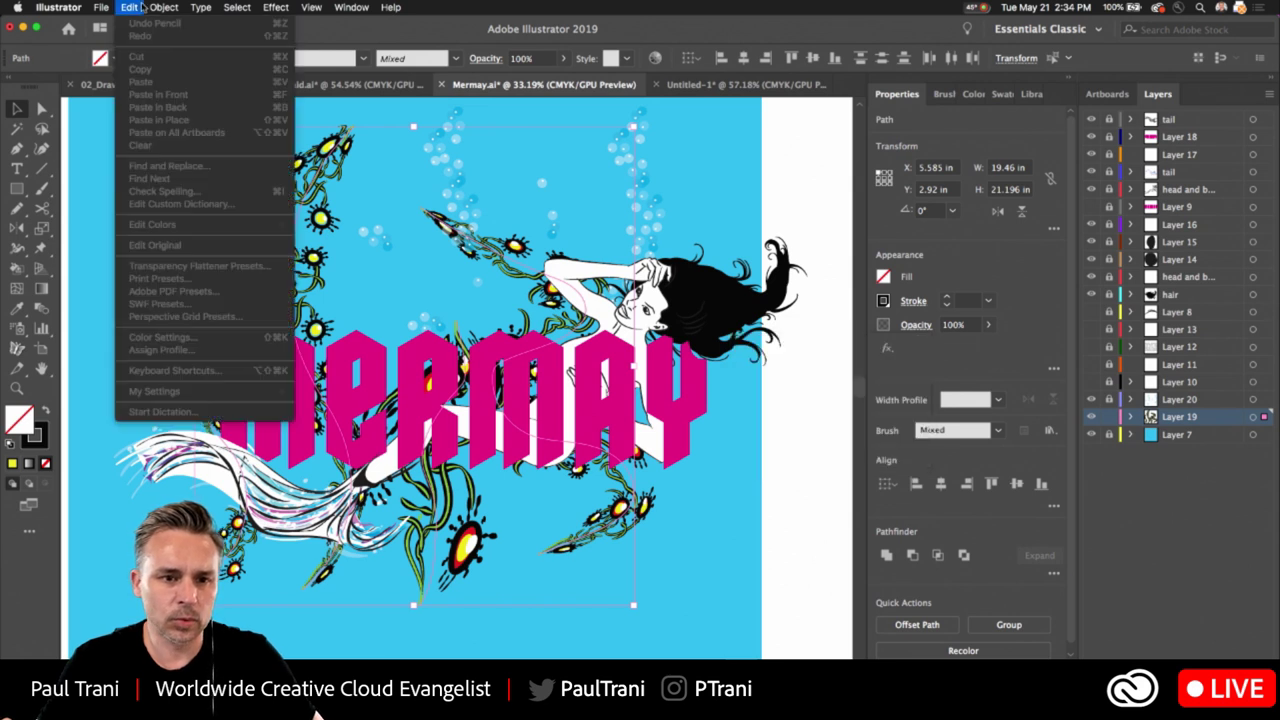
click(137, 4)
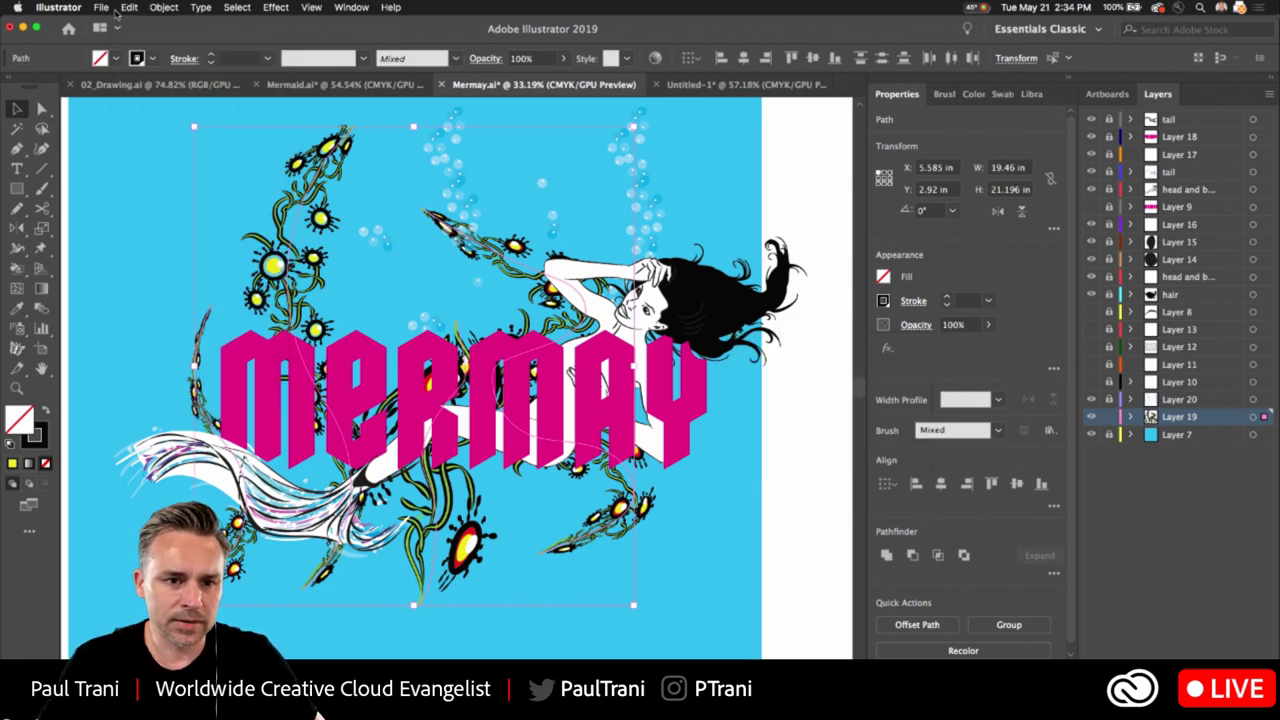
click(128, 8)
mouse_move(270, 225)
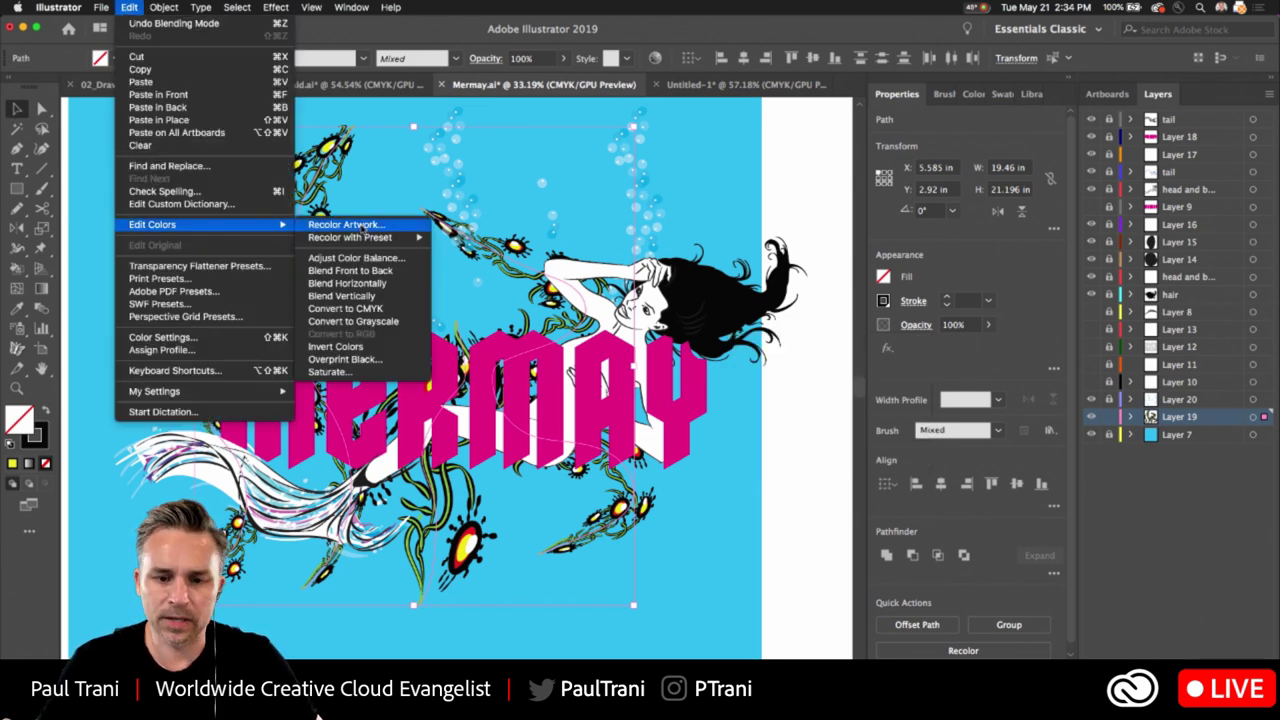
click(586, 180)
scroll(310, 363, up, 4)
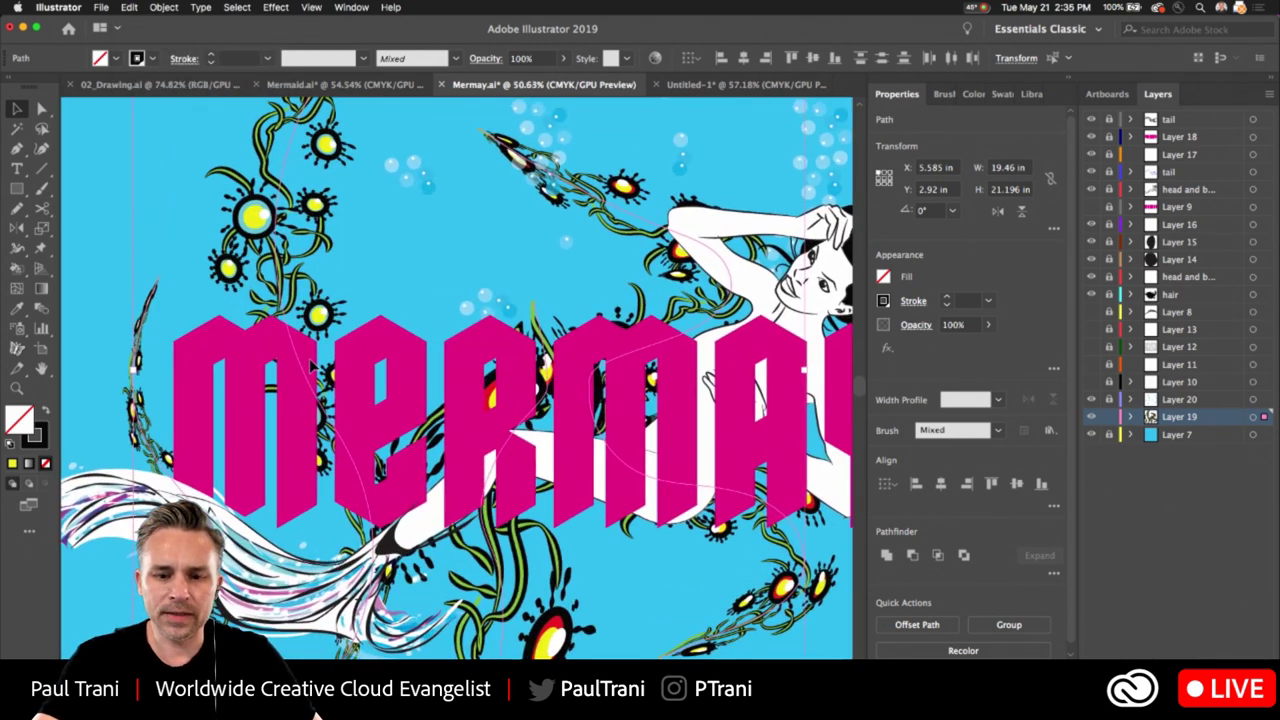
click(1069, 80)
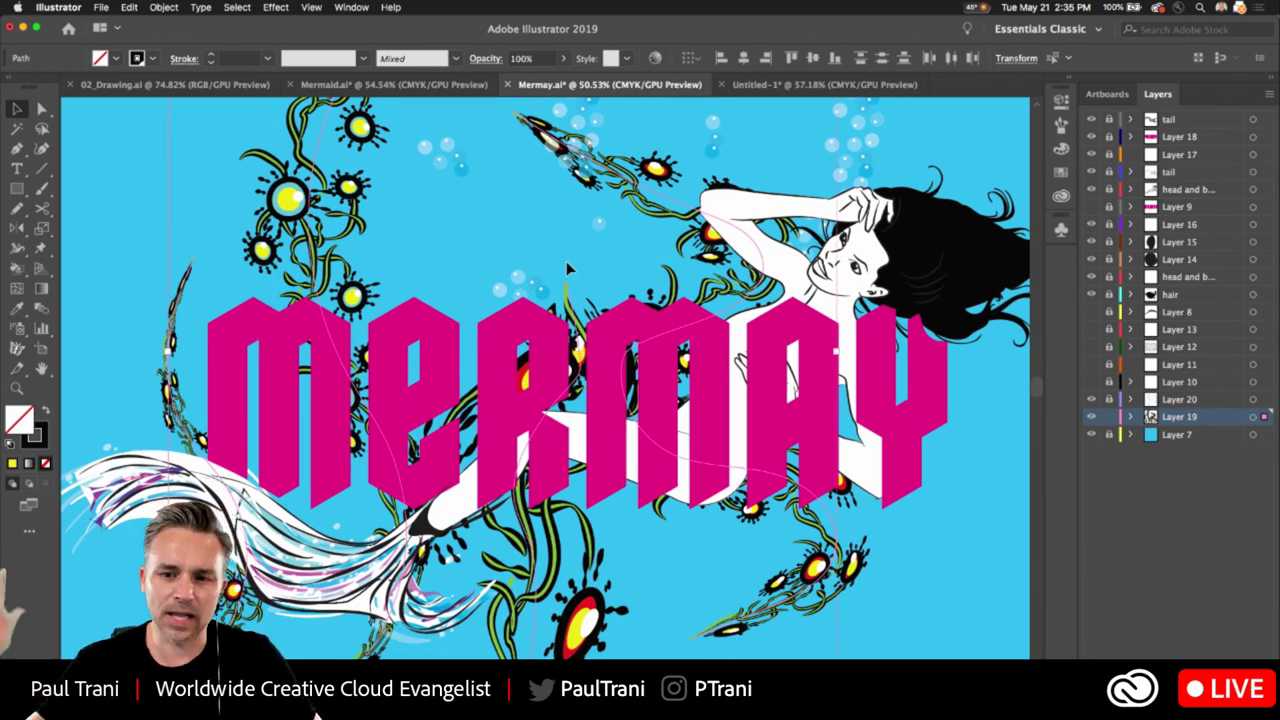
Open Recolor Artwork for the selected vines, place the dialog clear of the first letters and inspect the flowers up close
click(129, 7)
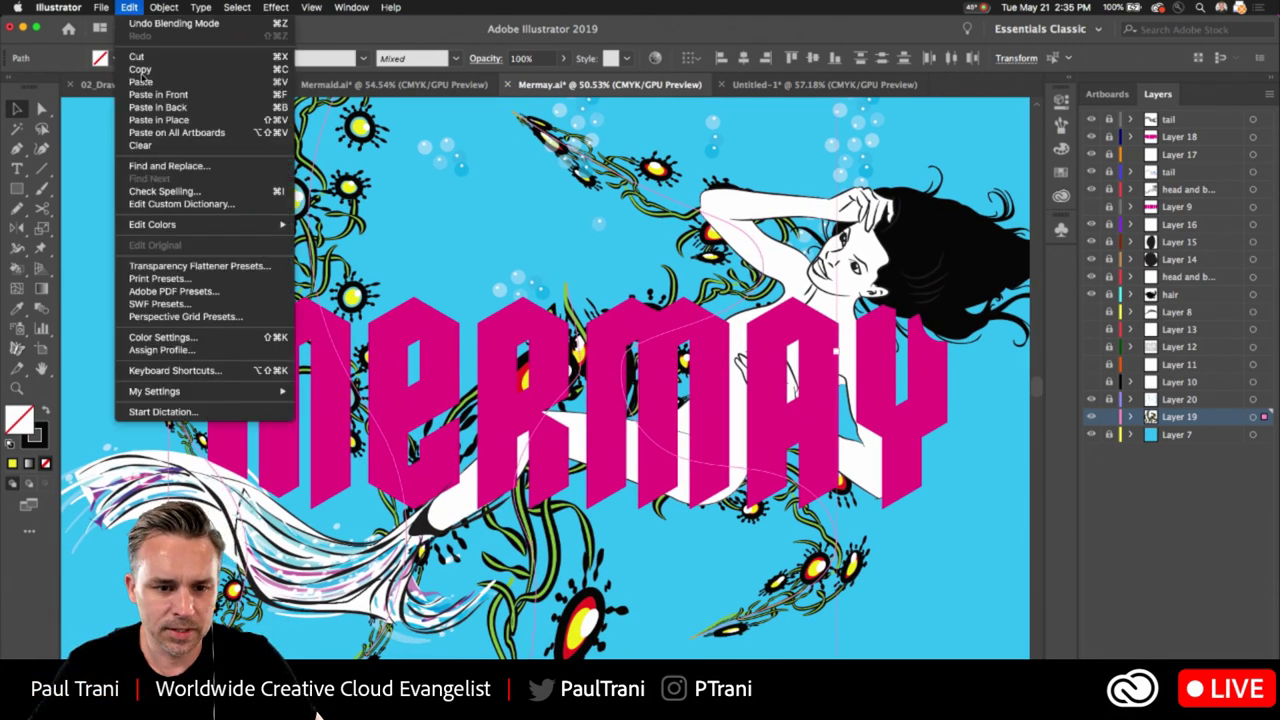
mouse_move(155, 225)
click(343, 220)
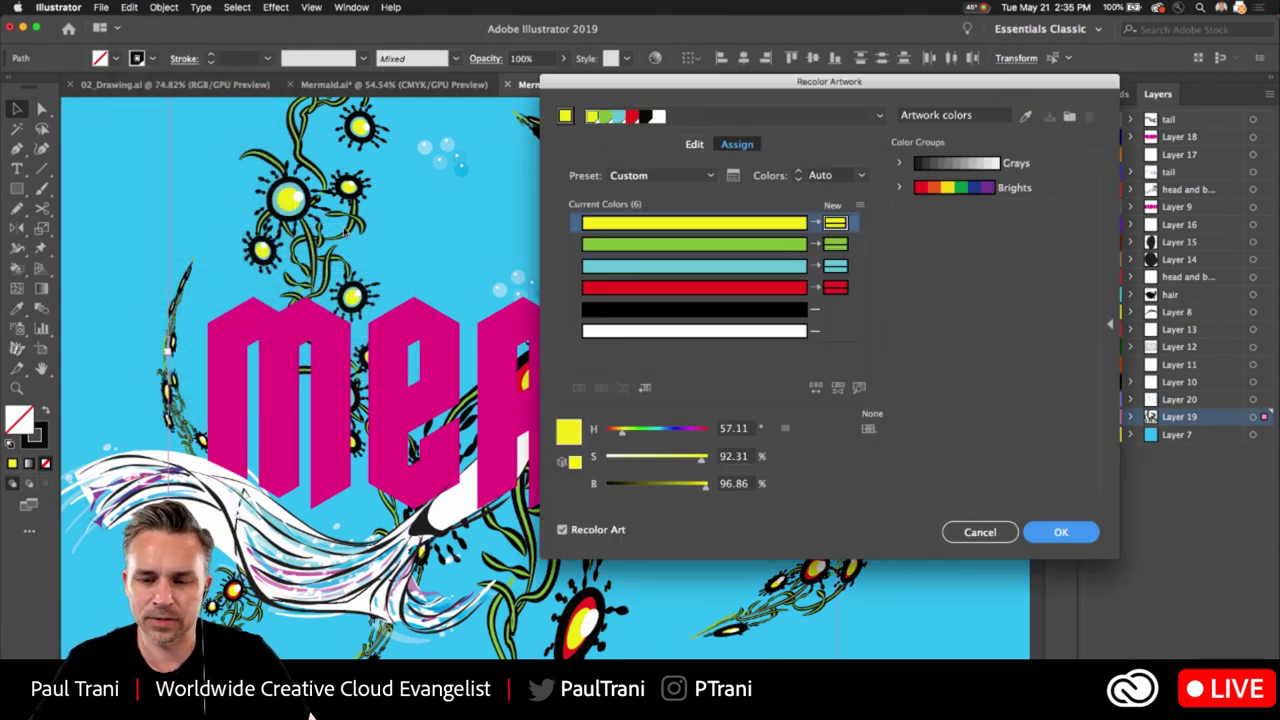
drag(758, 89, 898, 162)
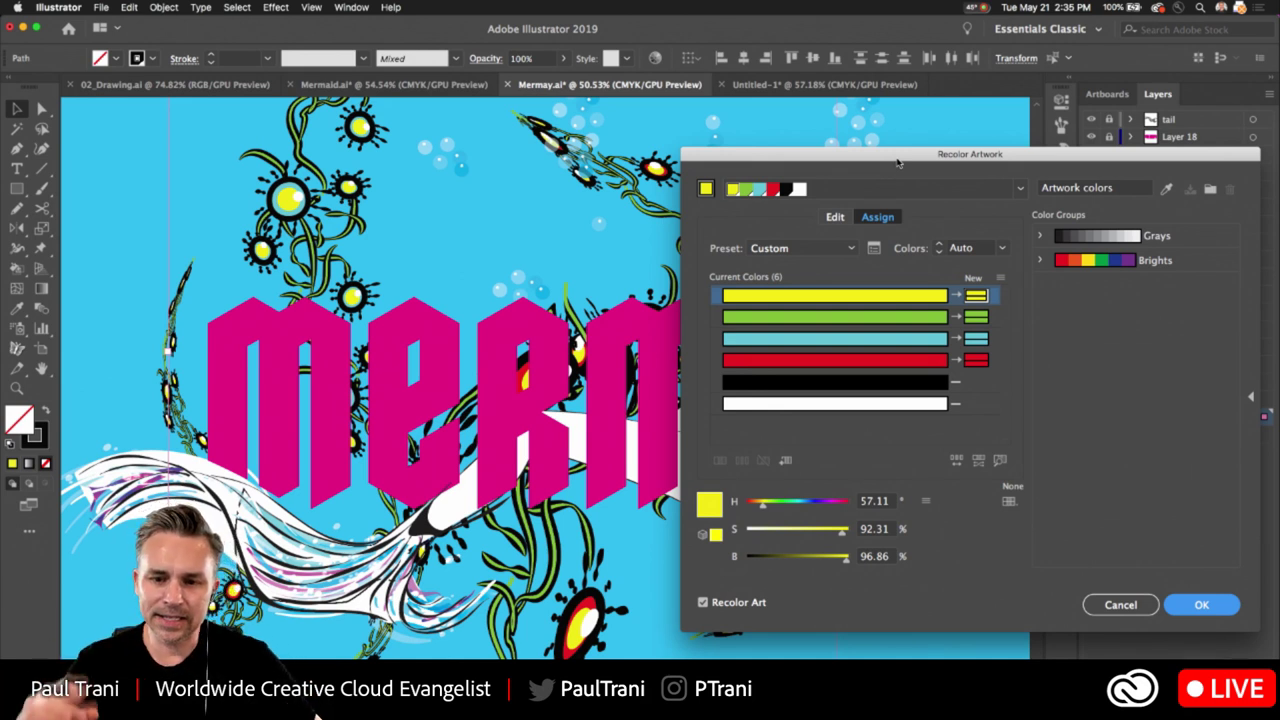
key(super+alt+8)
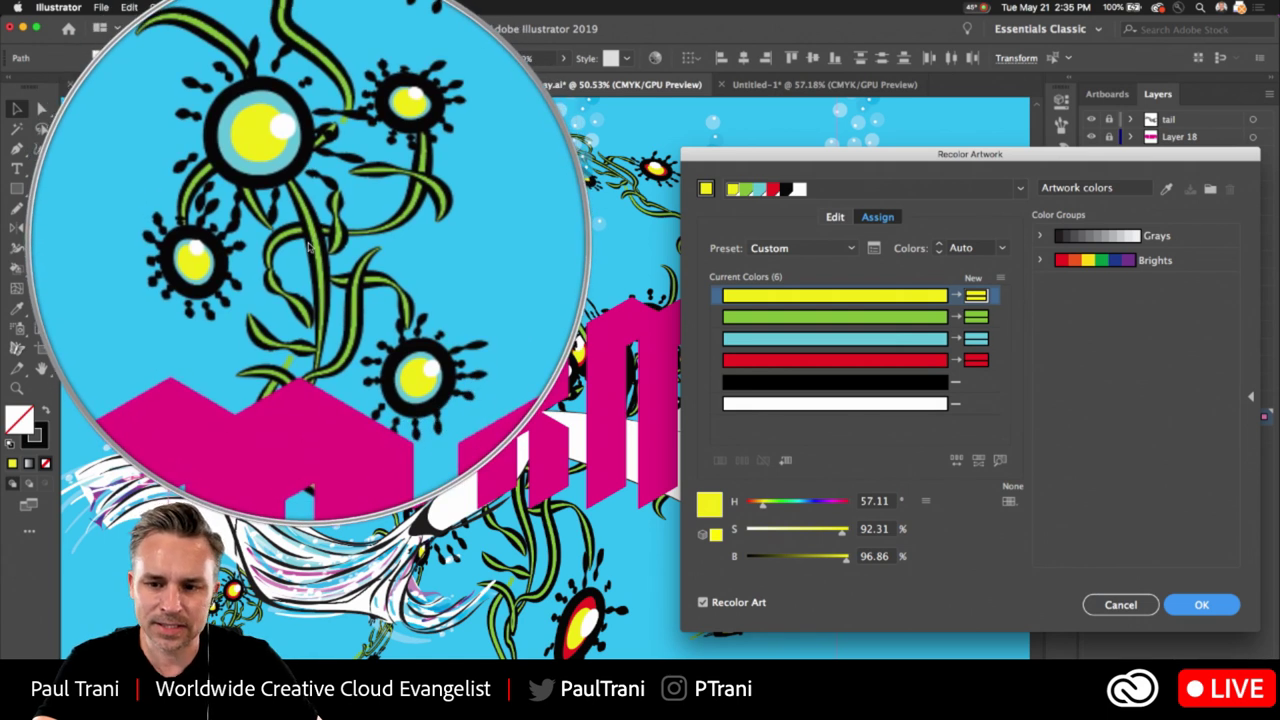
key(Escape)
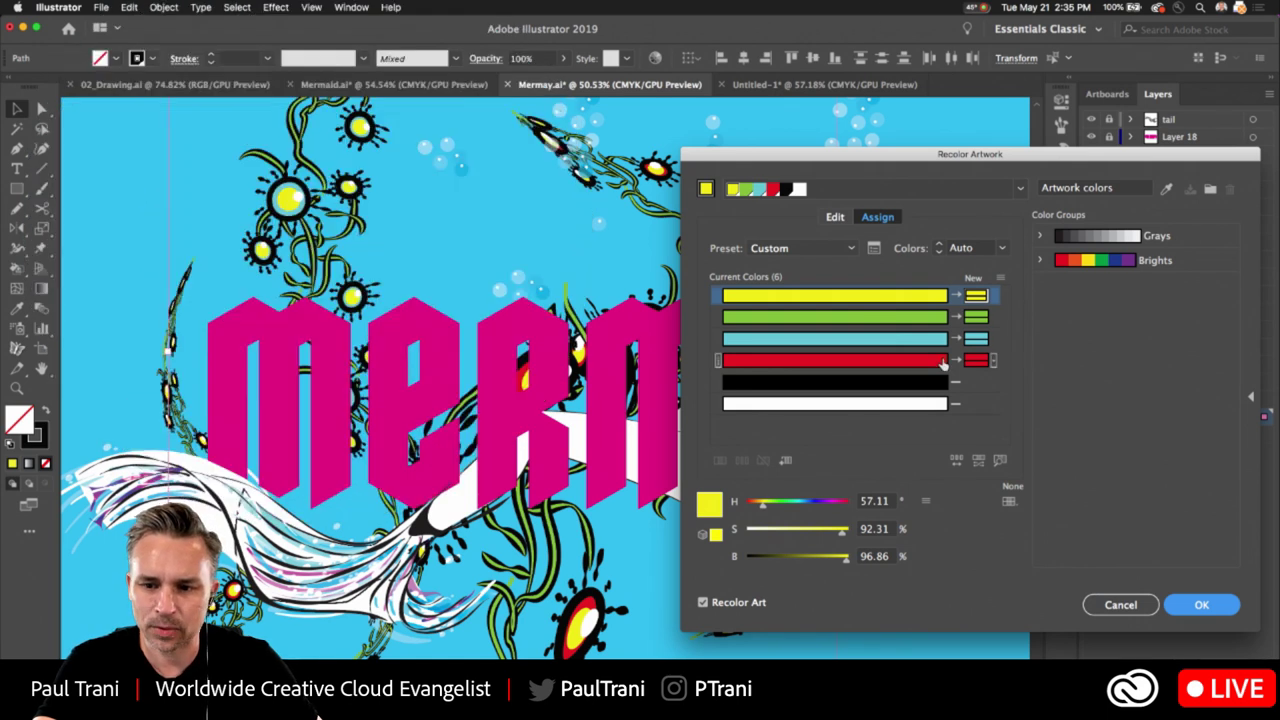
Edit the vines' green on the colour wheel into a light blue with hue 211.06°, saturation 30% and brightness 100%
click(830, 219)
click(812, 307)
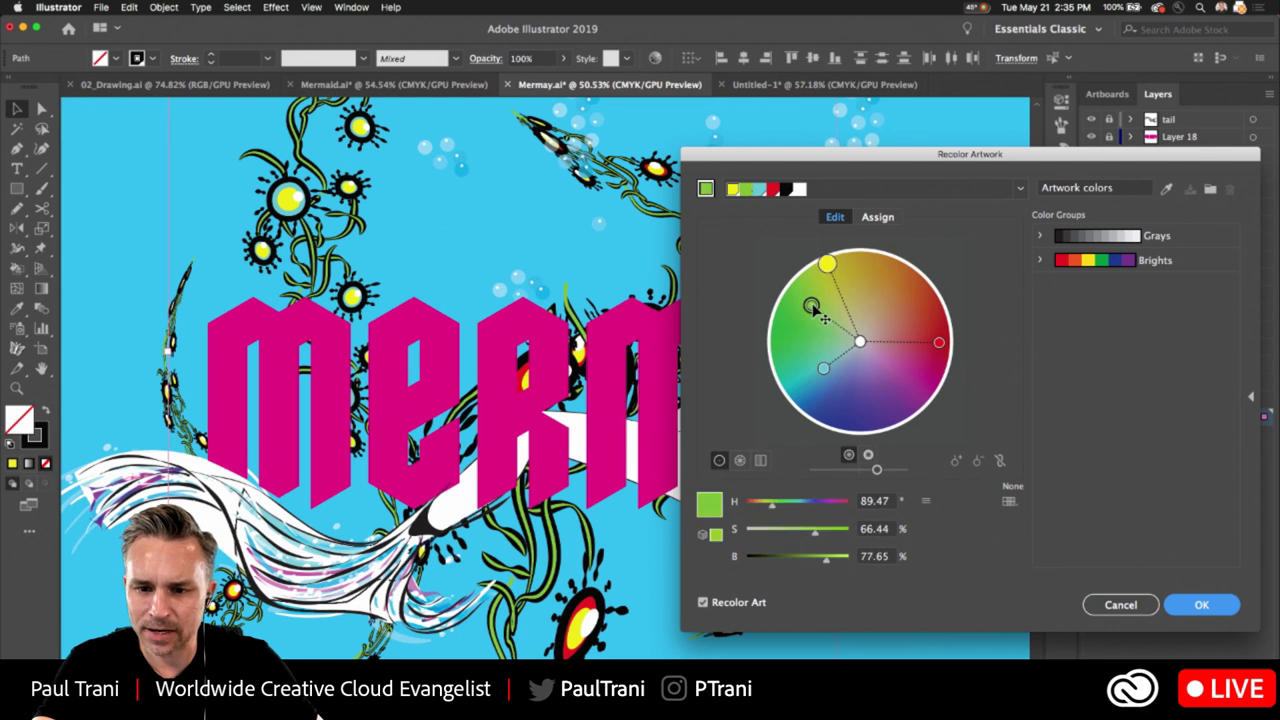
mouse_move(816, 311)
mouse_down()
mouse_move(826, 403)
mouse_move(812, 392)
mouse_move(838, 420)
mouse_move(824, 428)
mouse_move(812, 392)
mouse_move(846, 376)
mouse_move(828, 386)
mouse_move(837, 394)
mouse_up()
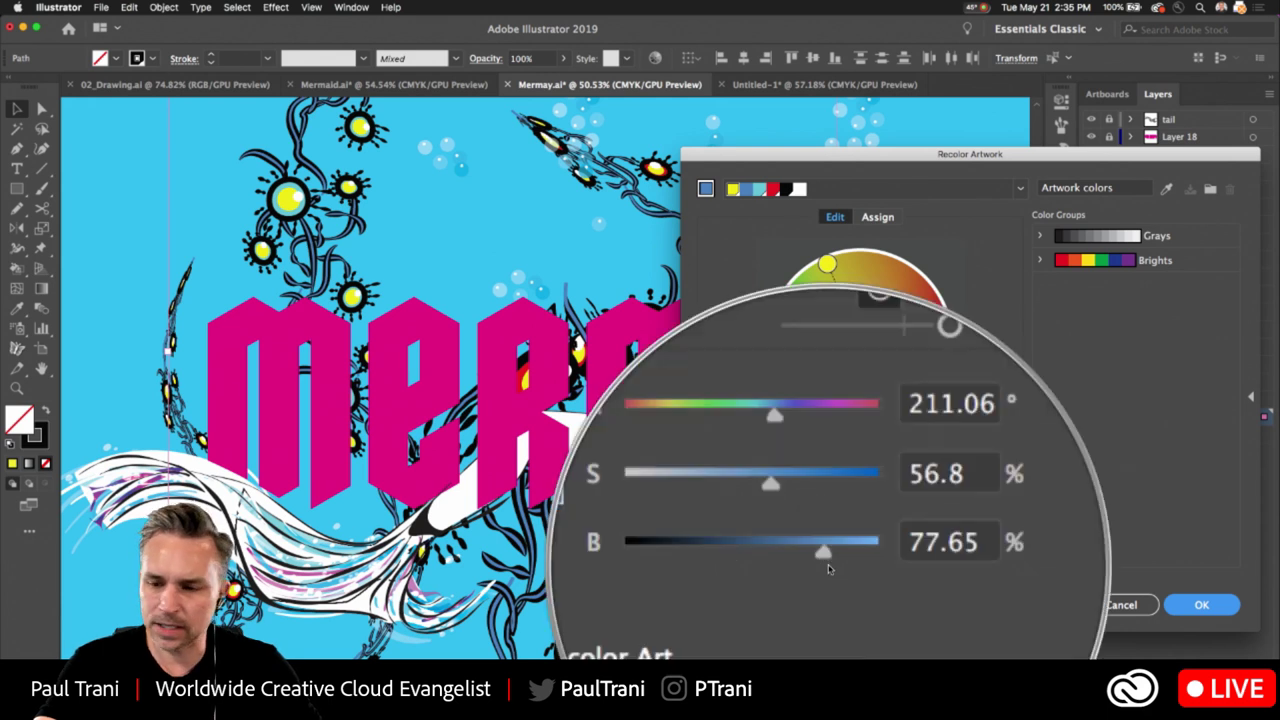
drag(826, 556, 856, 557)
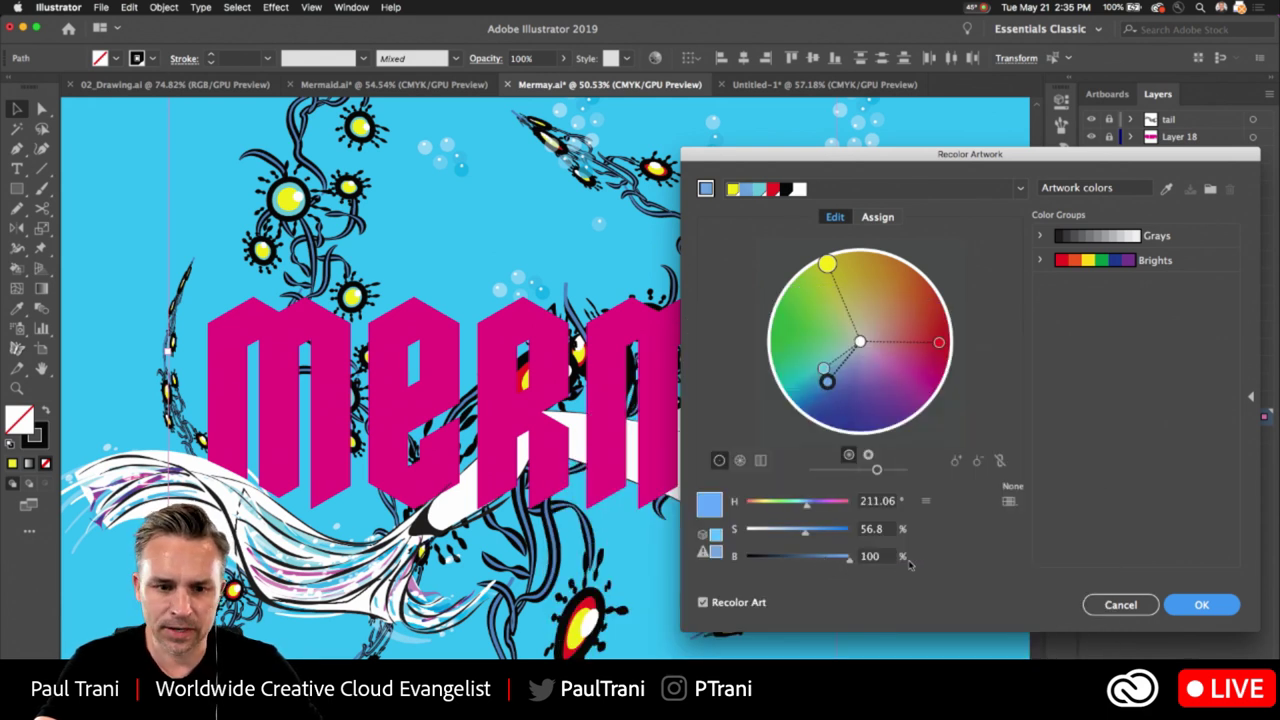
click(768, 535)
drag(768, 535, 776, 535)
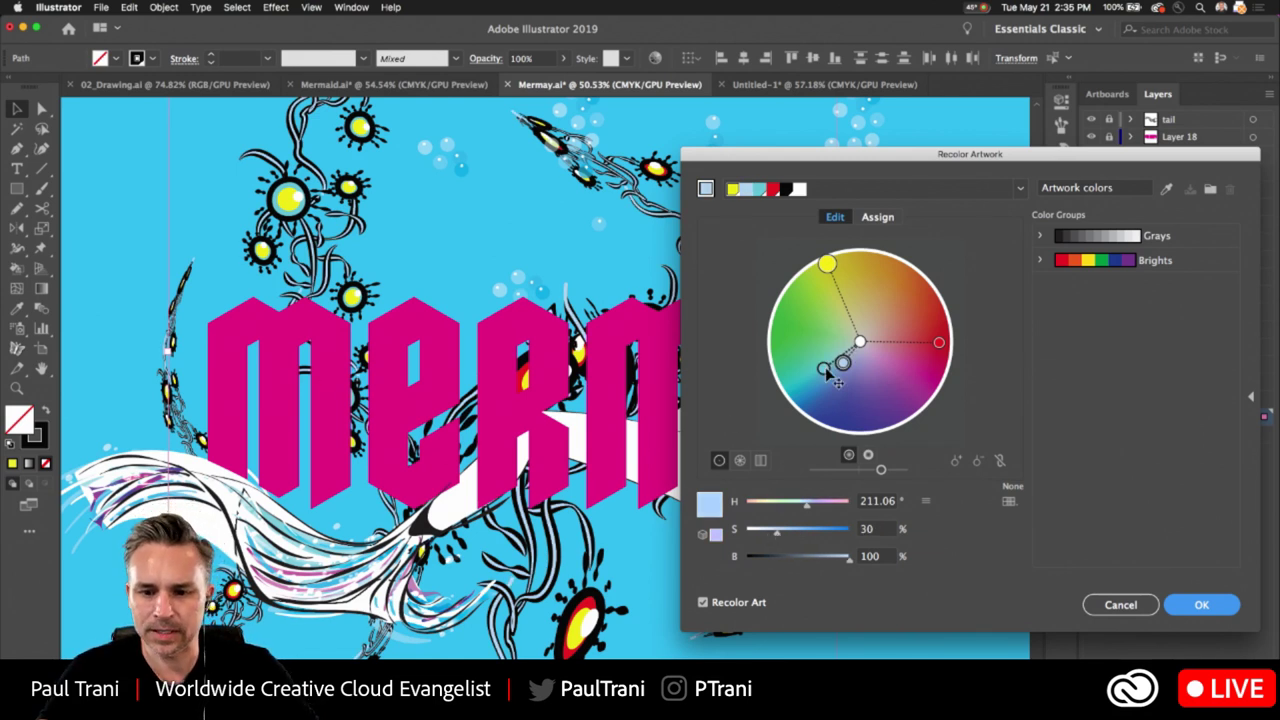
Shift the vine stem colour to a green with hue 117.86° and saturation 57%
drag(845, 364, 803, 331)
drag(808, 536, 857, 538)
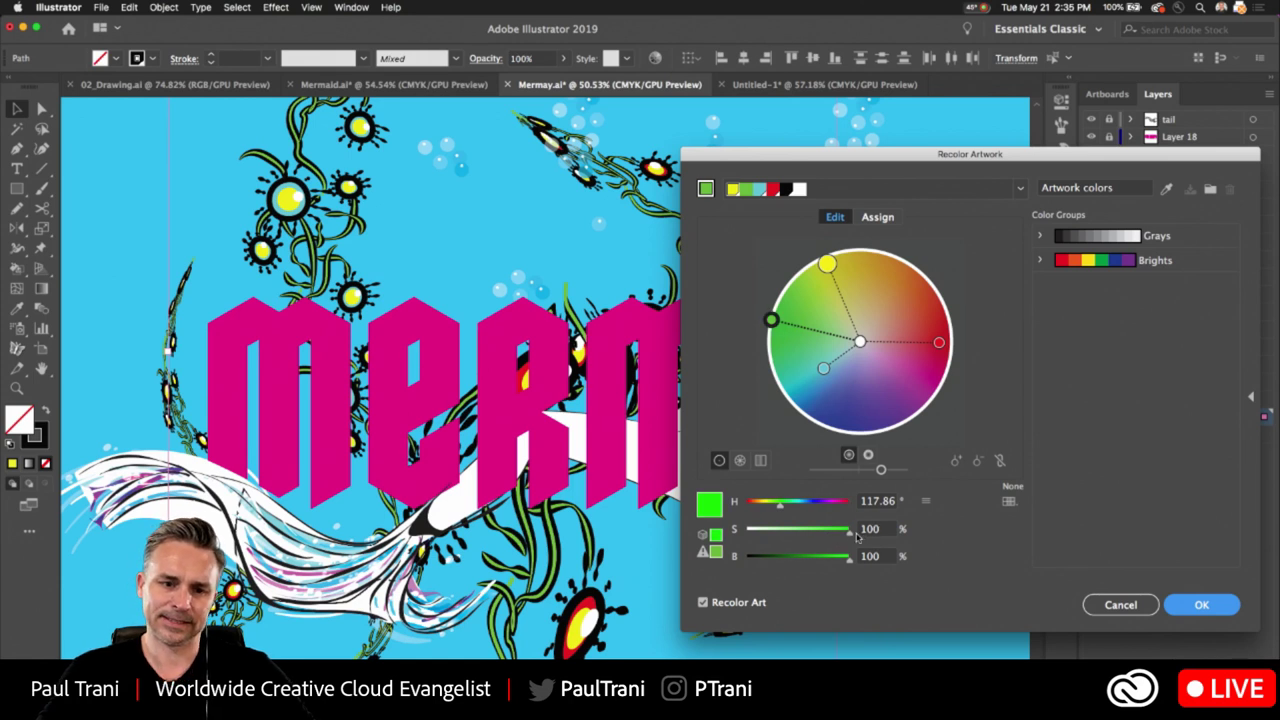
click(810, 536)
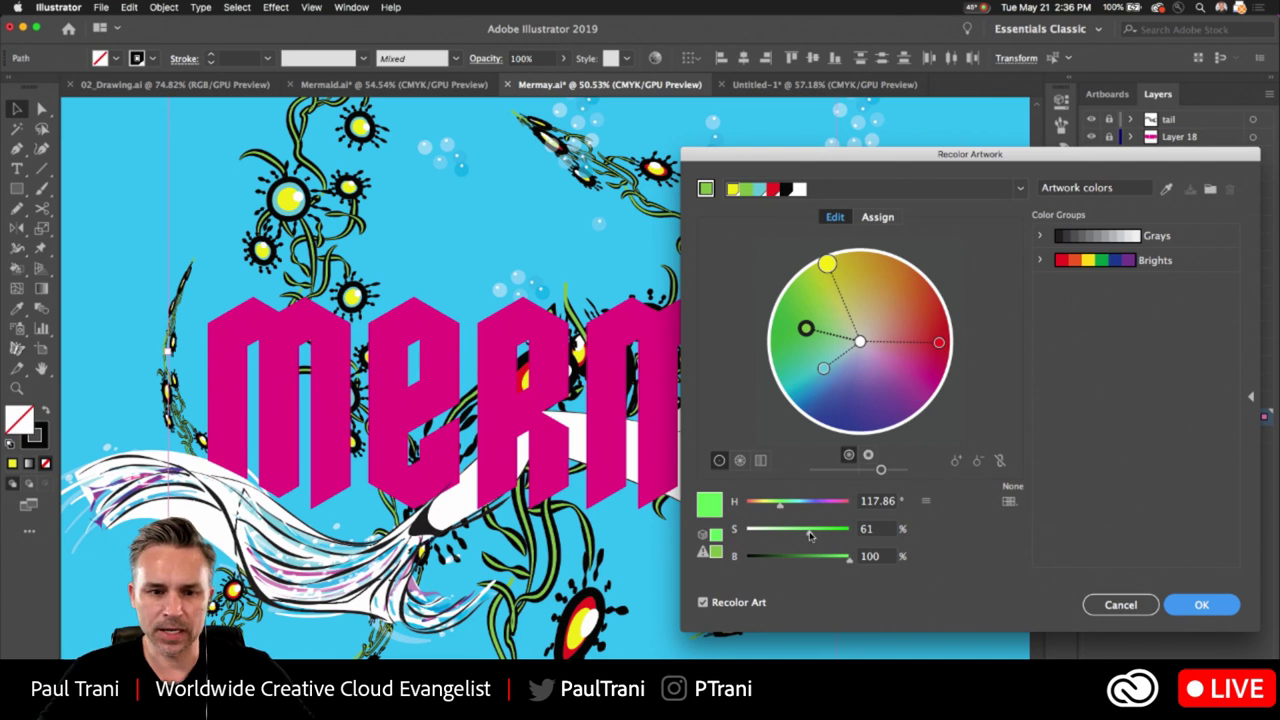
drag(807, 536, 805, 536)
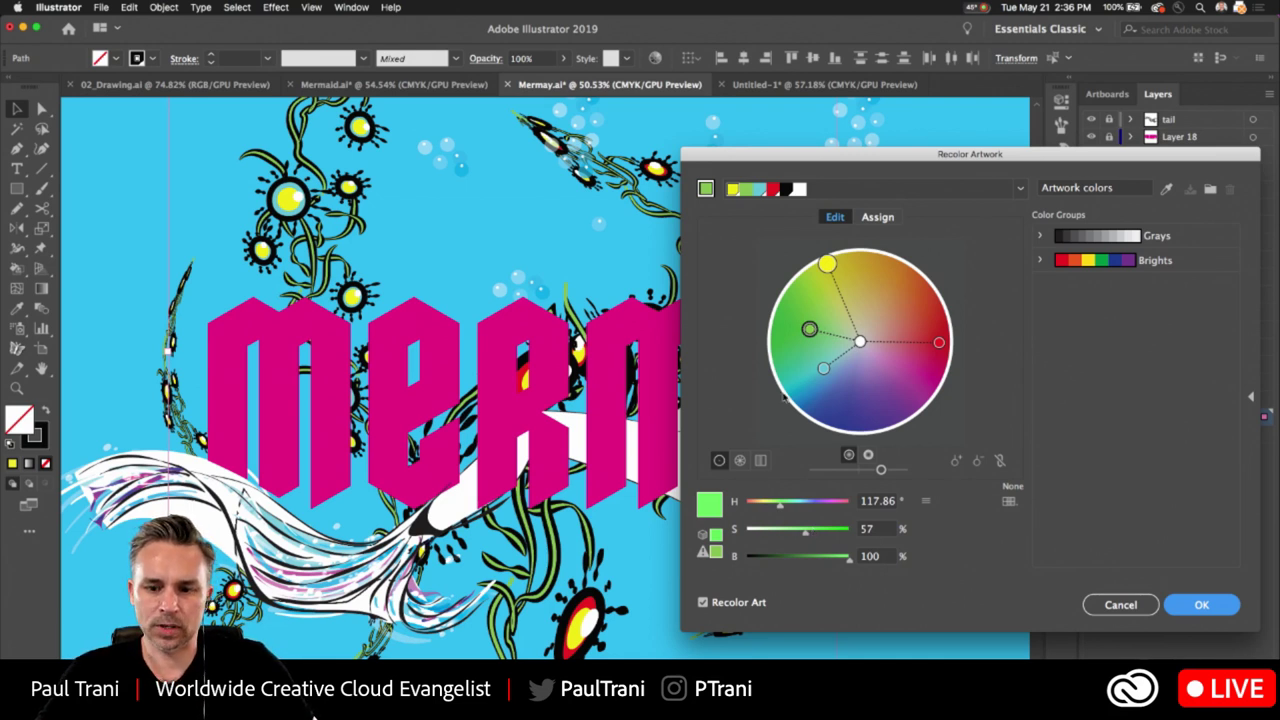
Try recoloring the flowers' yellow centers to a pale pink with hue 360° and saturation 19%
click(827, 264)
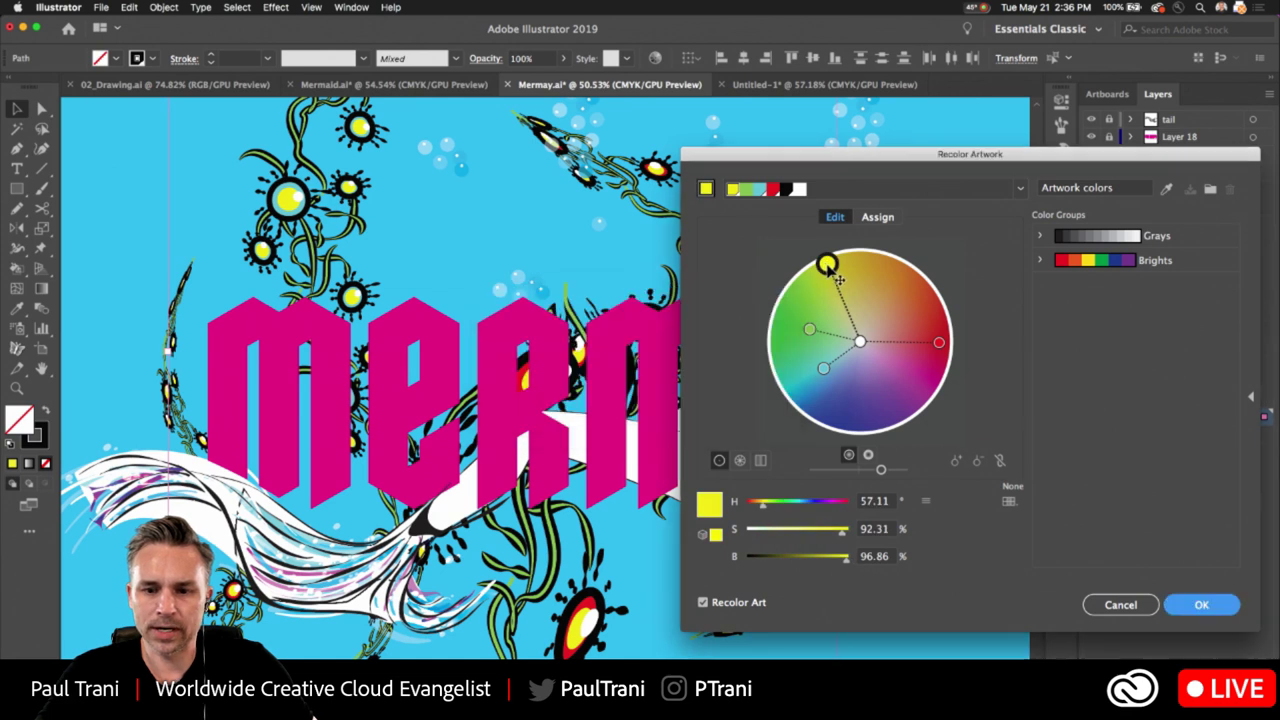
drag(836, 278, 820, 259)
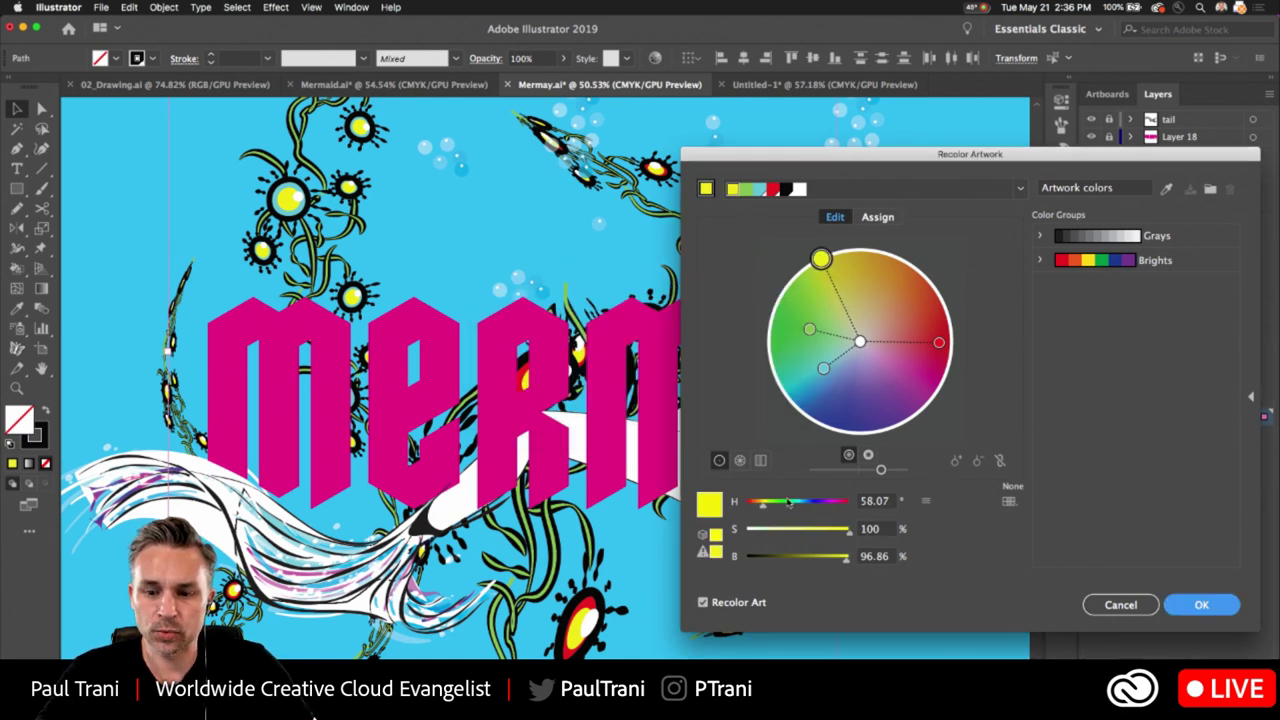
drag(845, 509, 836, 509)
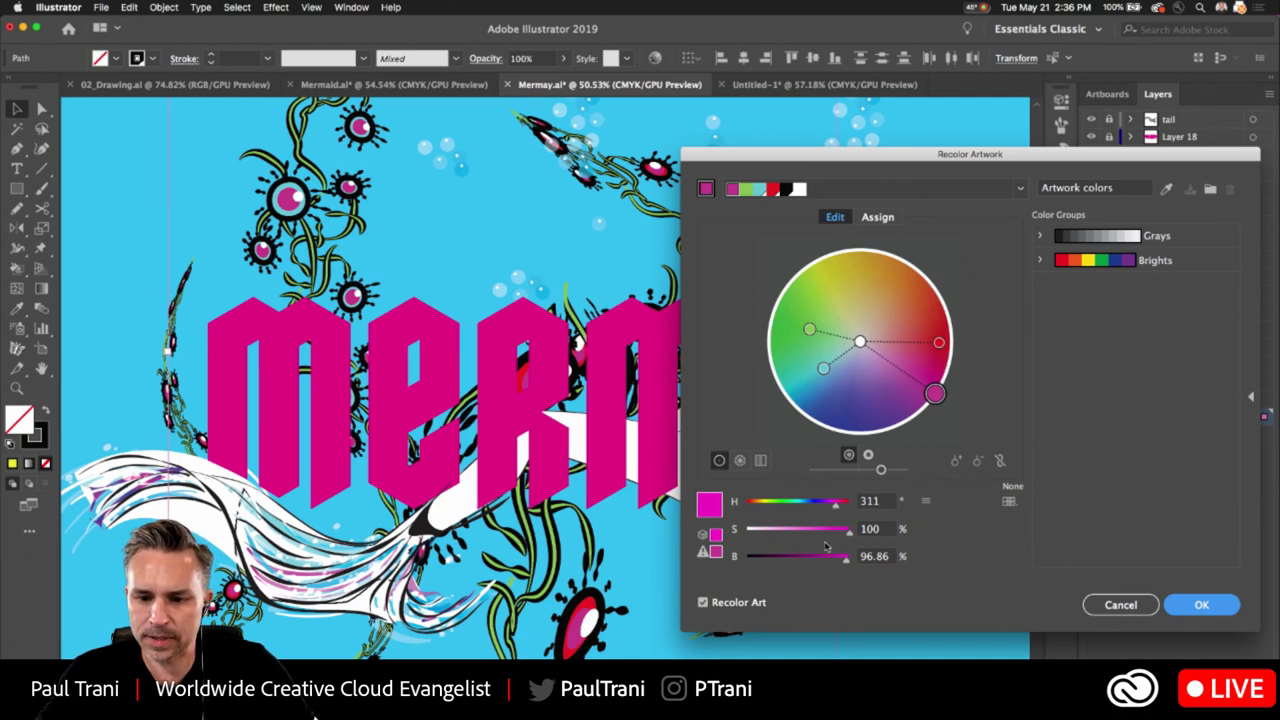
mouse_move(934, 393)
mouse_down()
mouse_move(880, 363)
mouse_move(886, 349)
mouse_move(889, 365)
mouse_up()
drag(789, 532, 762, 537)
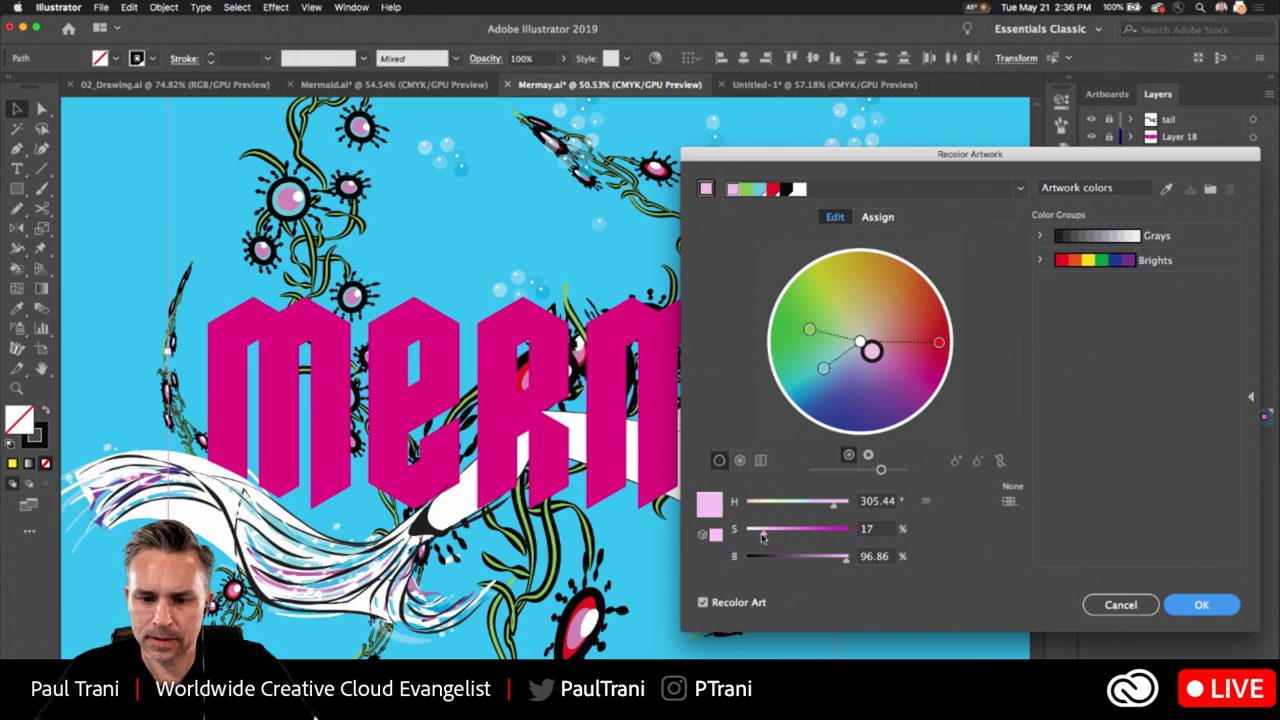
drag(834, 505, 885, 515)
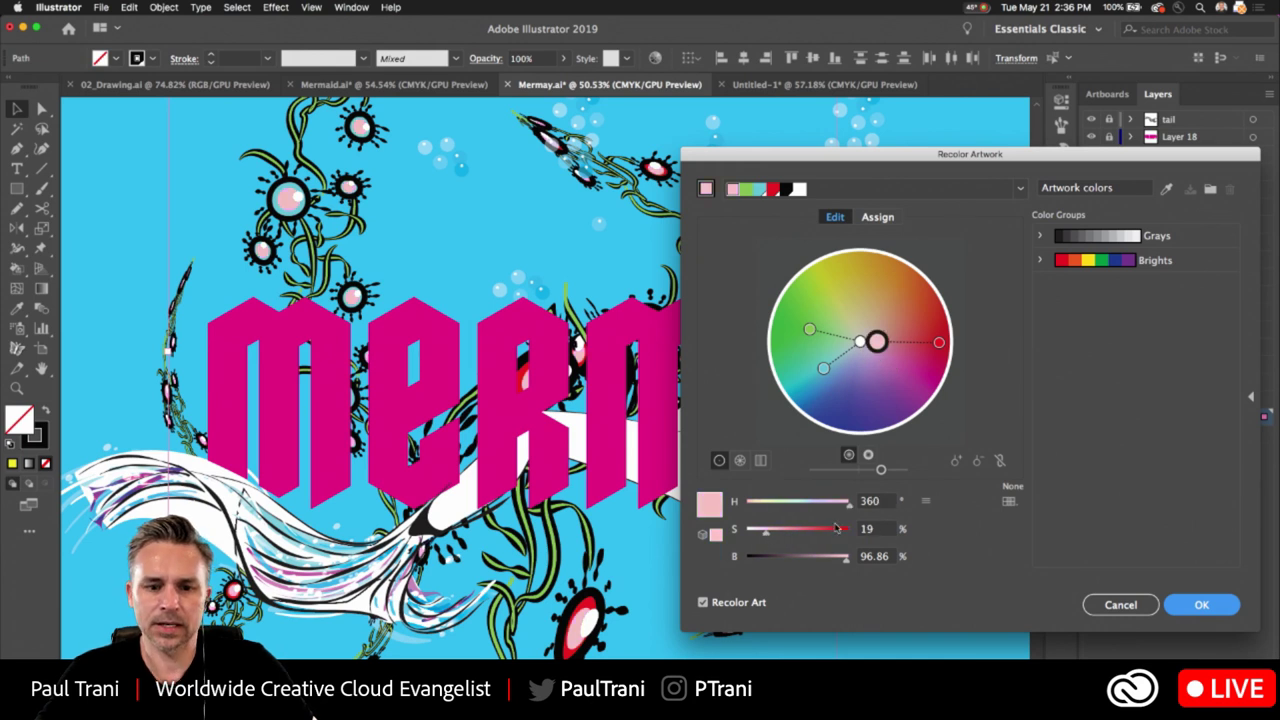
mouse_move(784, 159)
mouse_down()
mouse_move(563, 639)
mouse_move(676, 657)
mouse_move(703, 214)
mouse_move(747, 147)
mouse_up()
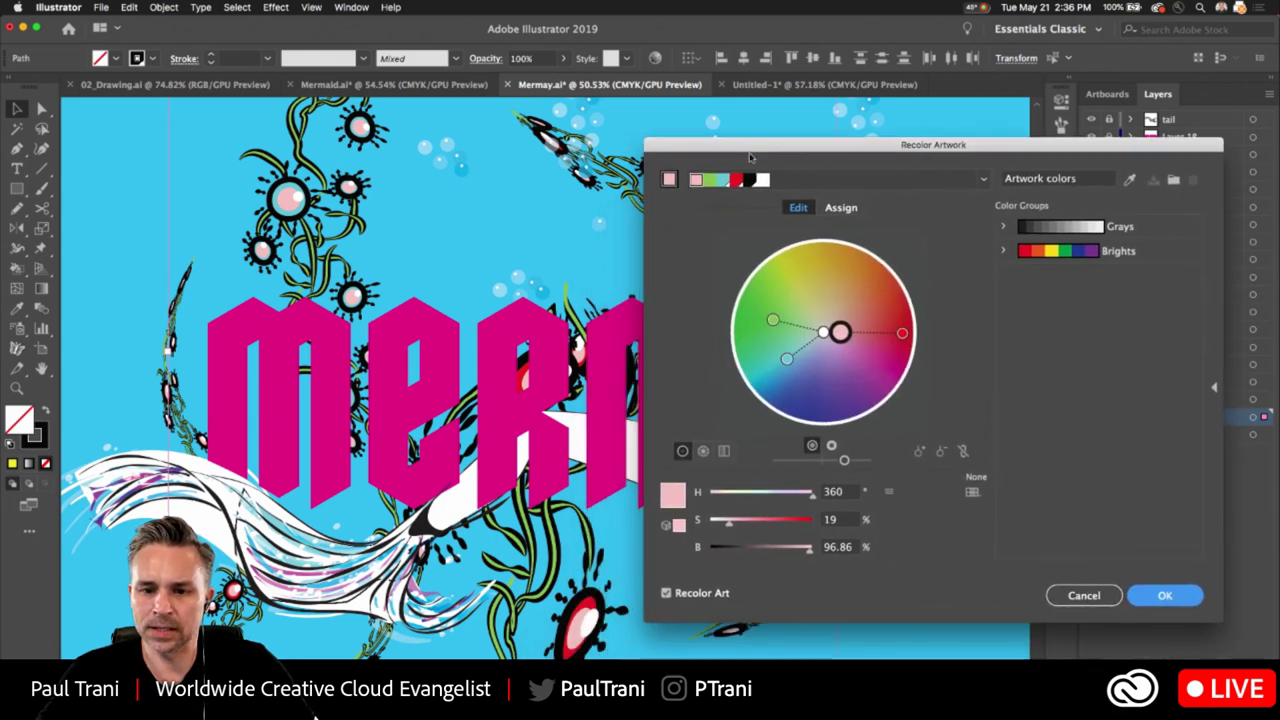
Set the flower centers to yellow with hue 58.41° and saturation 100%, then apply the recolor and deselect the vines
drag(840, 336, 791, 257)
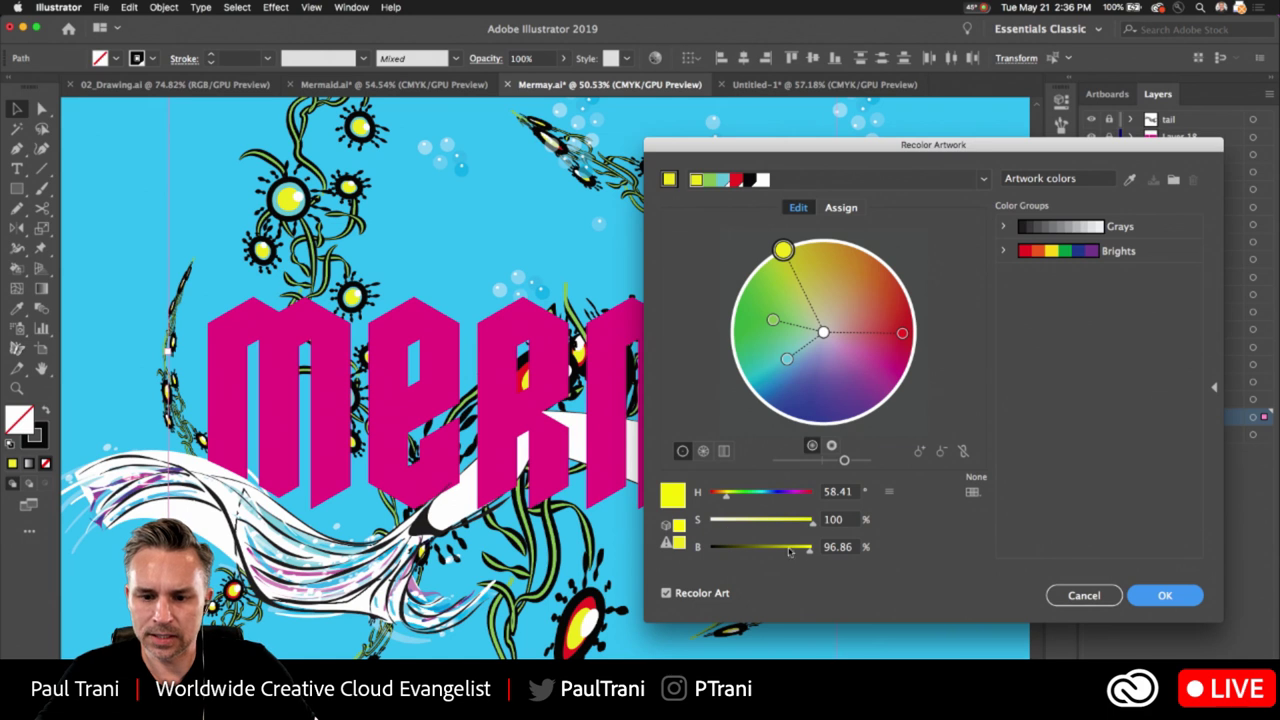
click(1165, 596)
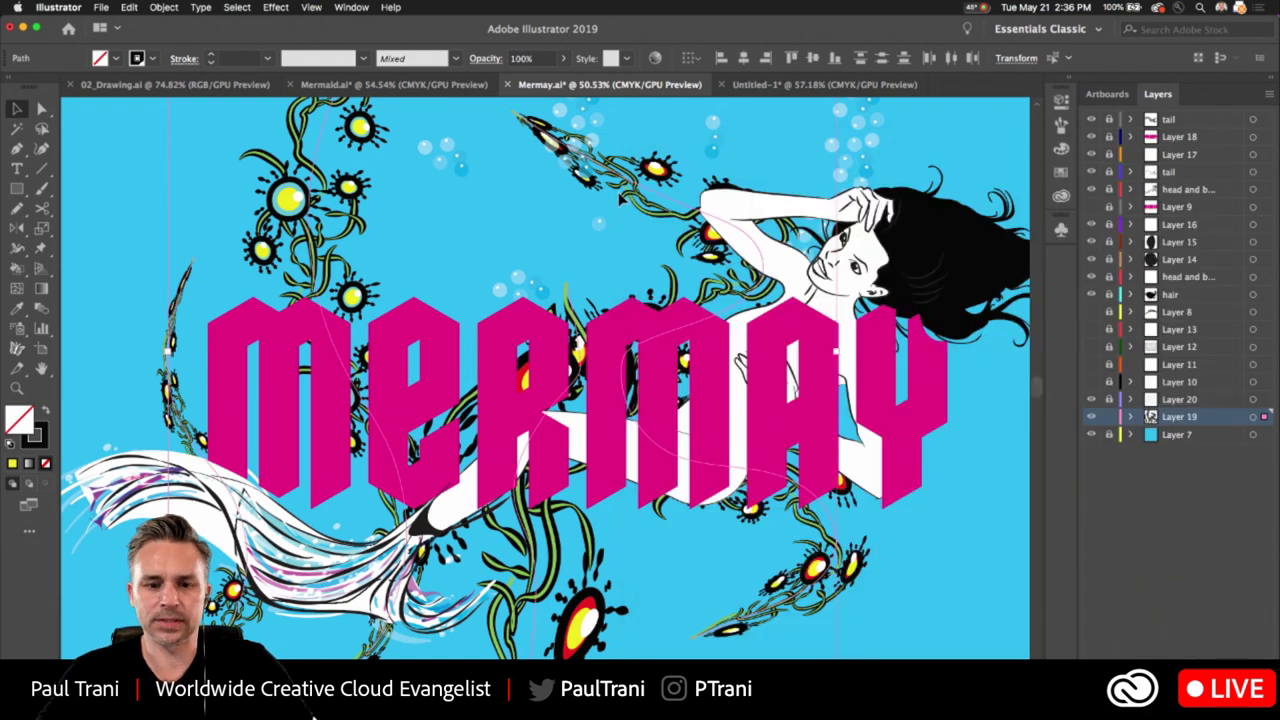
click(132, 192)
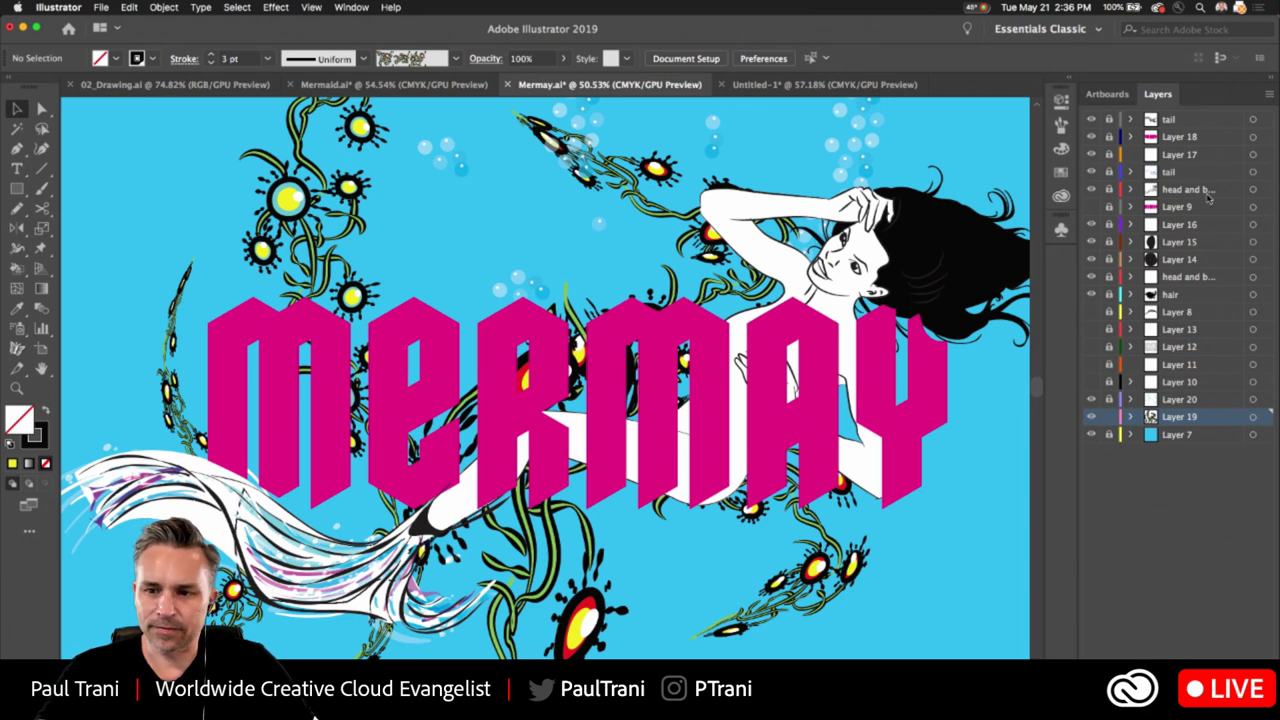
Unlock Layer 18 and release the clipping mask on the MERMAY lettering, leaving nothing selected
click(1124, 139)
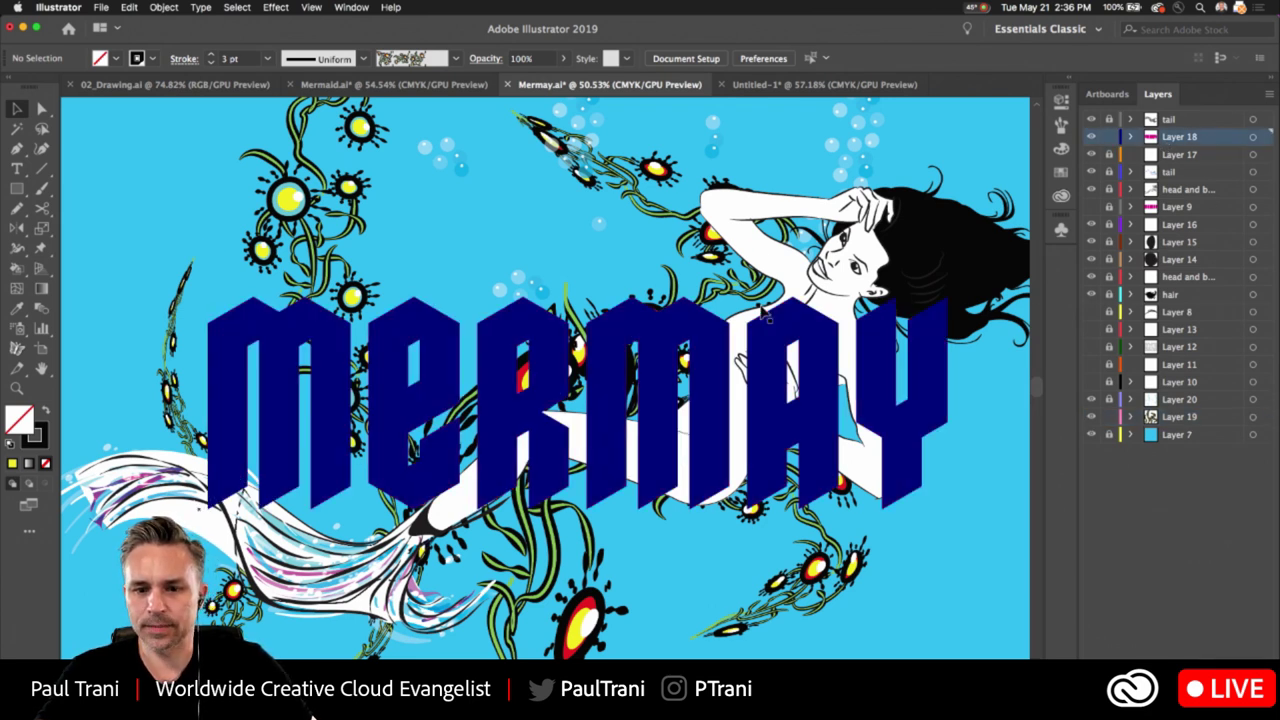
click(654, 331)
right_click(654, 331)
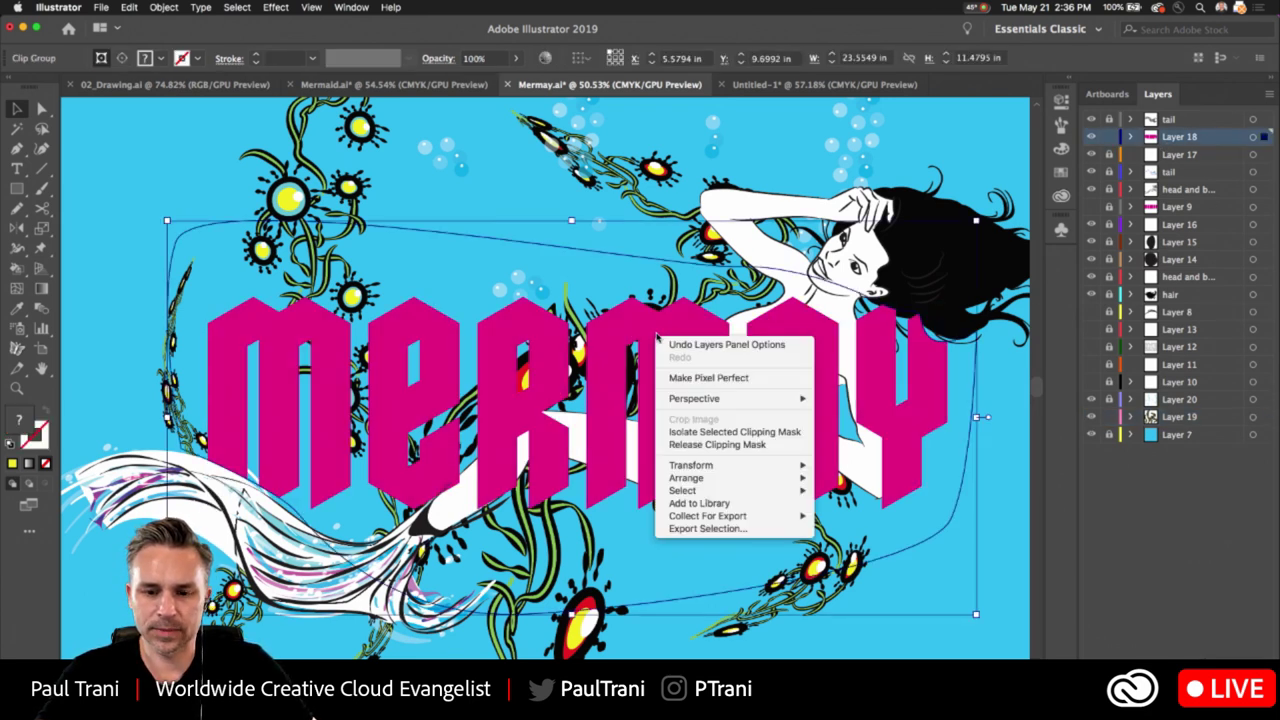
click(712, 444)
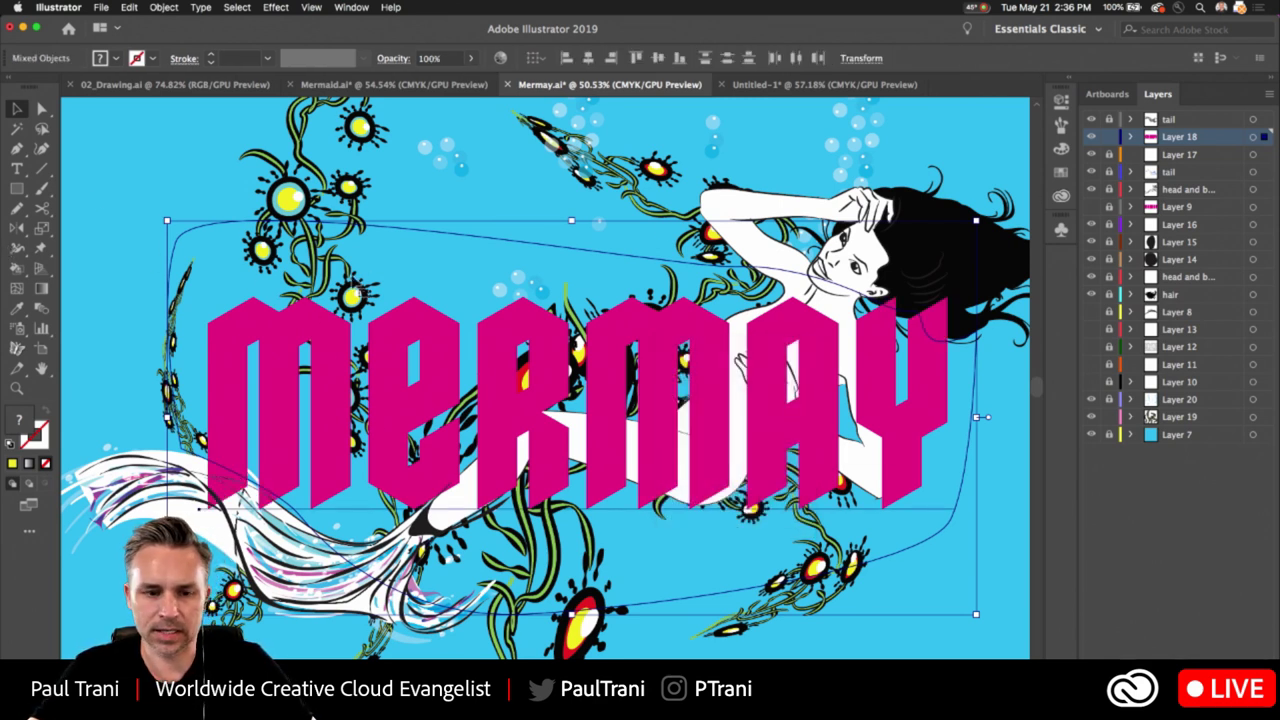
key(a)
click(153, 268)
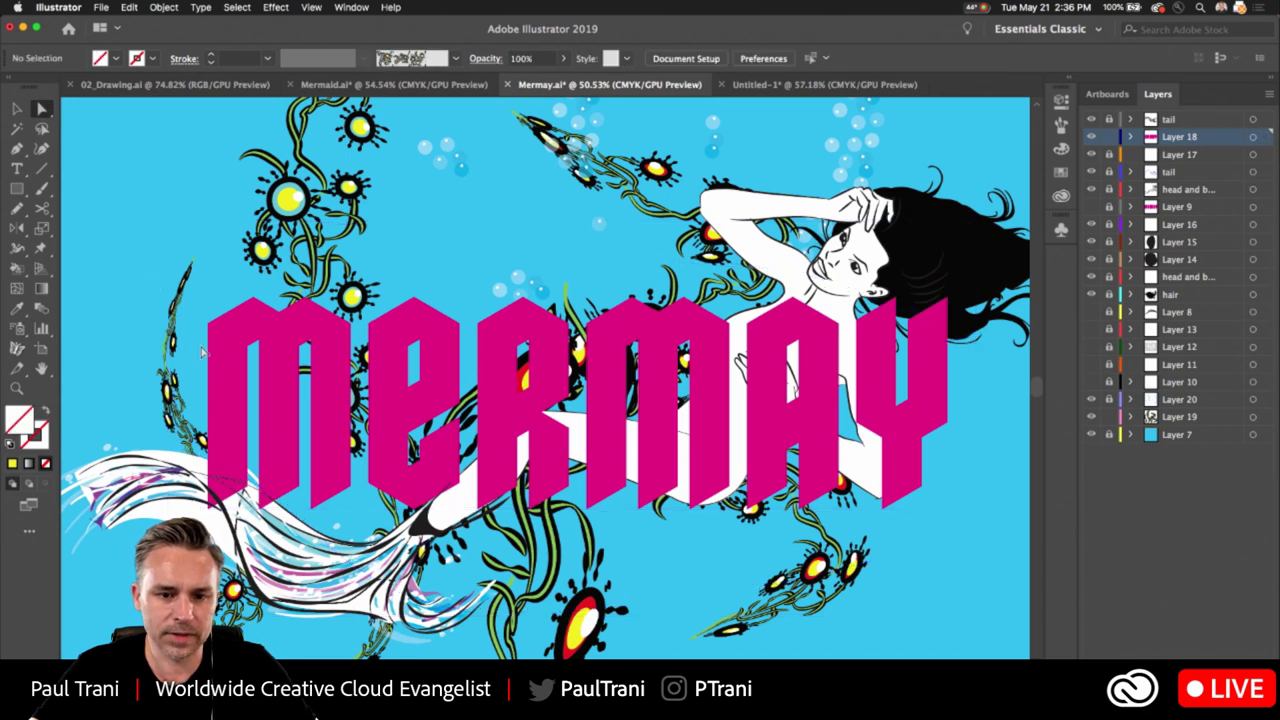
Raise the first M of the MERMAY lettering slightly above the other letters with the Touch Type Tool
click(281, 338)
drag(16, 170, 61, 290)
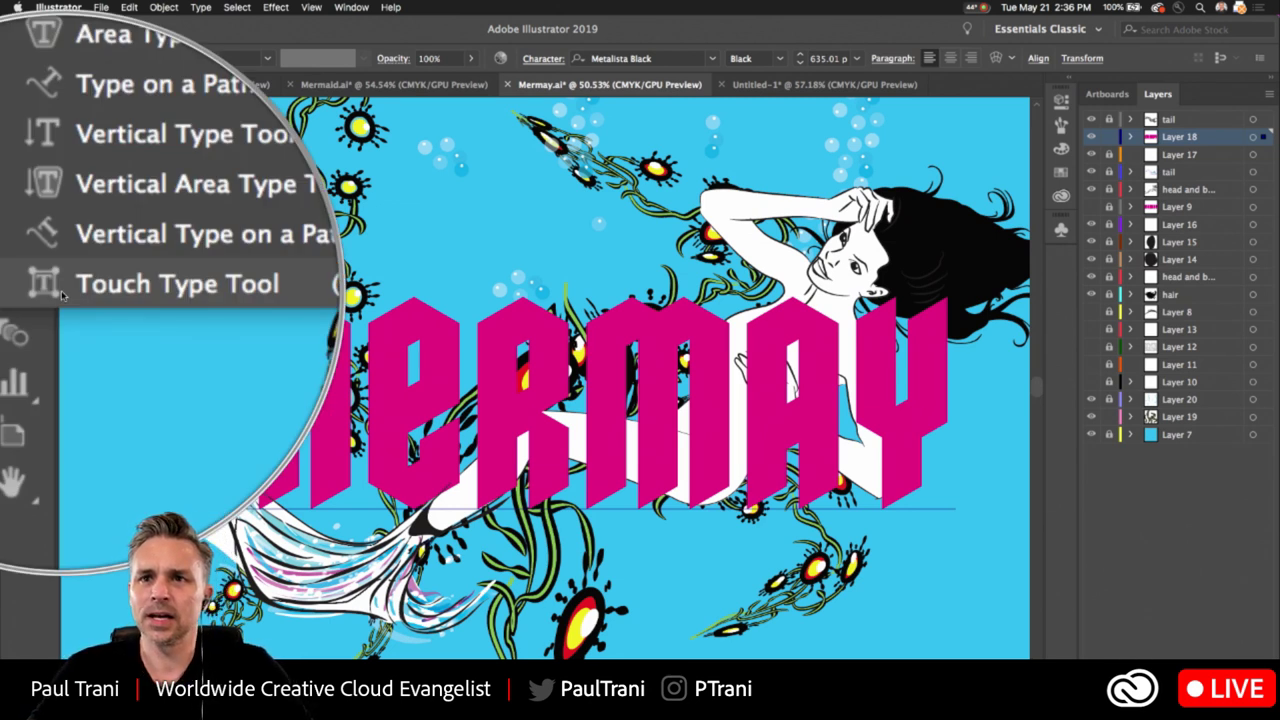
drag(61, 290, 62, 292)
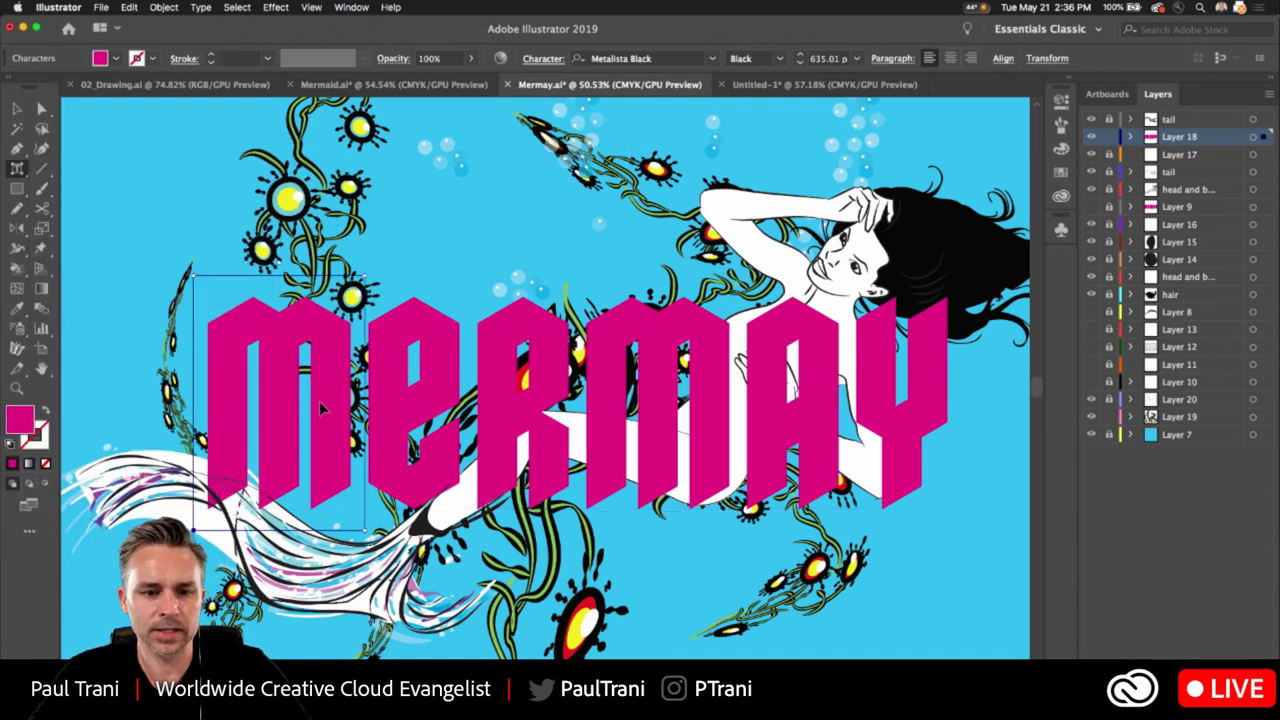
drag(320, 401, 323, 391)
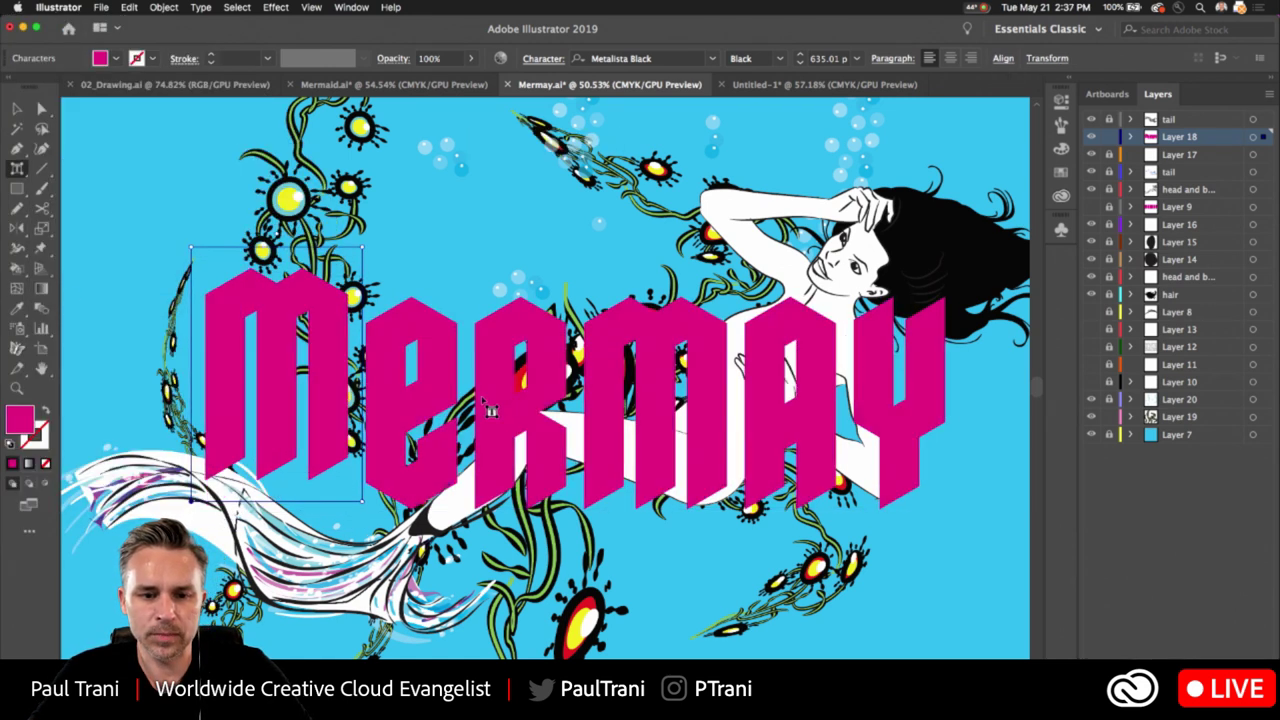
Stagger the middle letters by lowering the R, raising the second M and lowering the A
drag(506, 345, 494, 371)
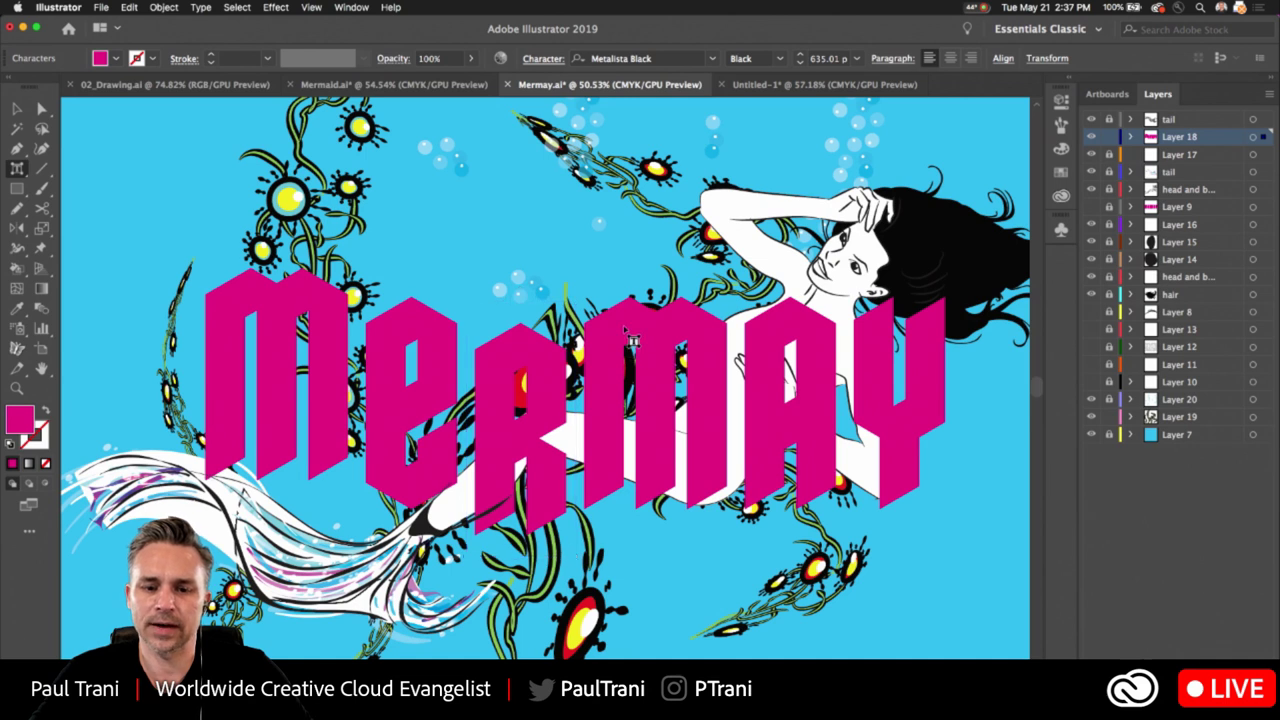
click(624, 350)
drag(624, 350, 624, 315)
click(765, 335)
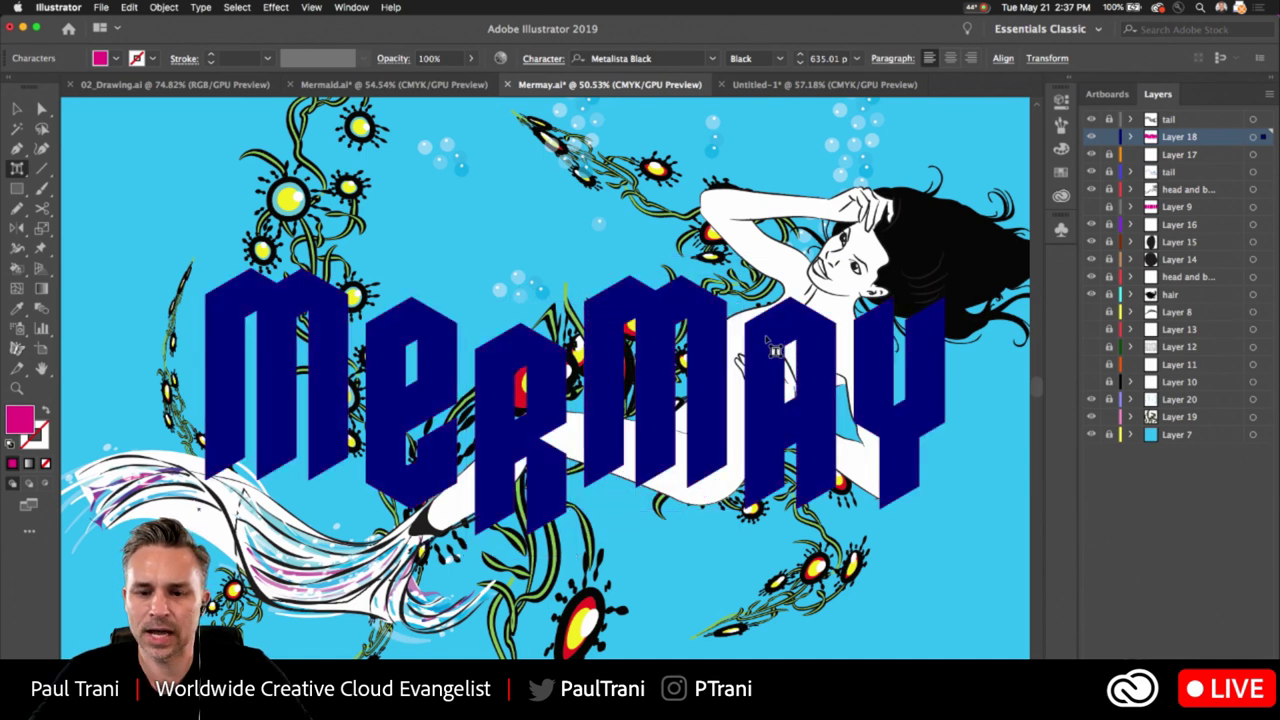
drag(766, 324, 766, 342)
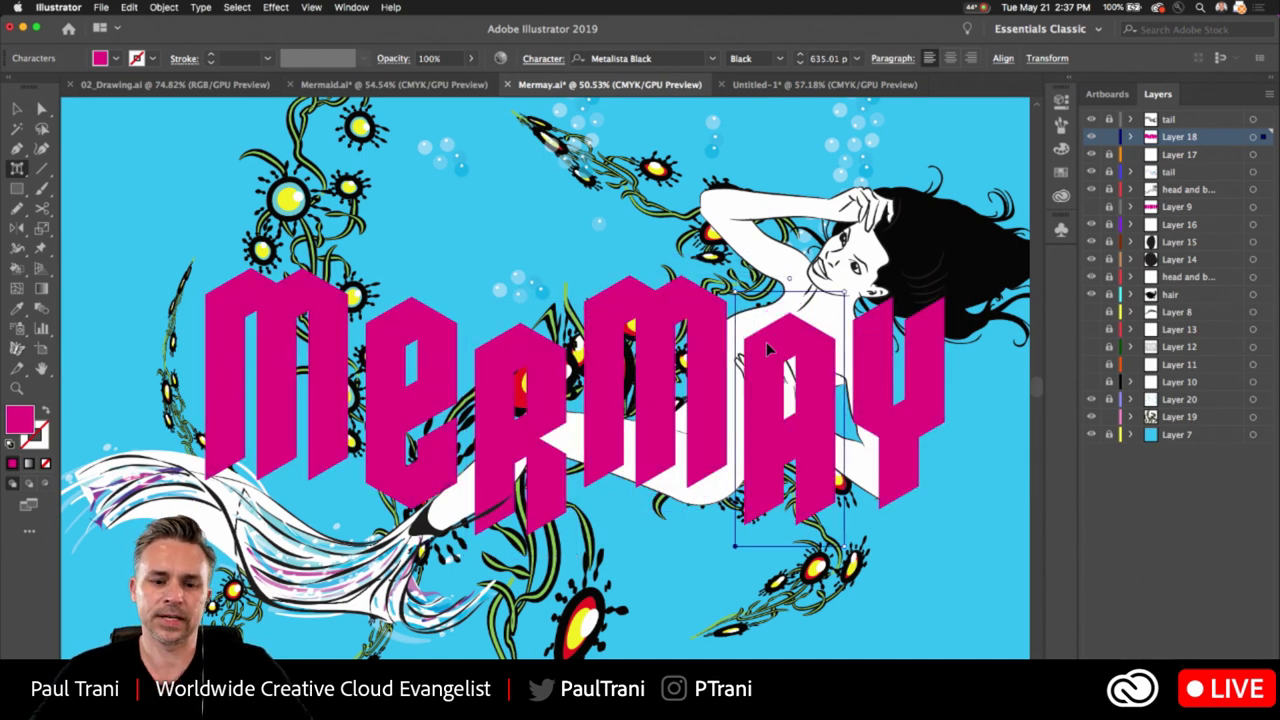
Rotate the Y very slightly and lower the A a little further
click(876, 360)
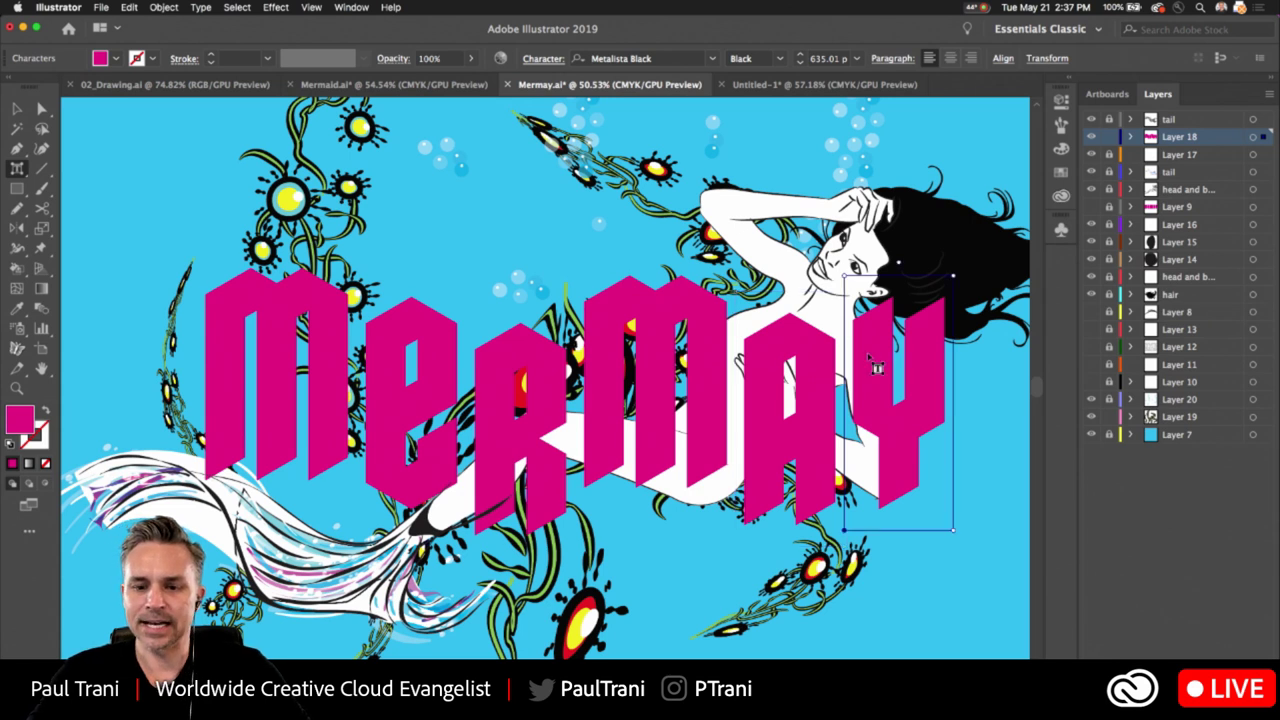
mouse_move(898, 262)
mouse_down()
mouse_move(932, 265)
mouse_move(880, 264)
mouse_move(896, 265)
mouse_up()
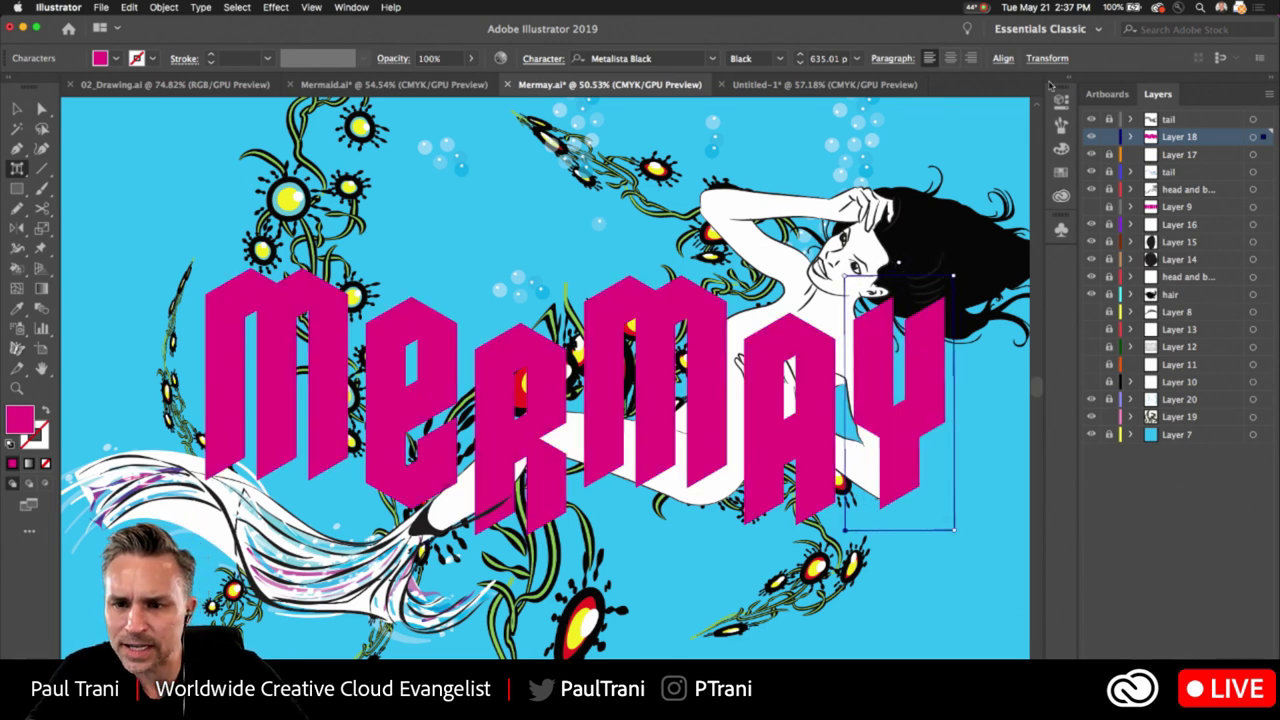
click(1072, 83)
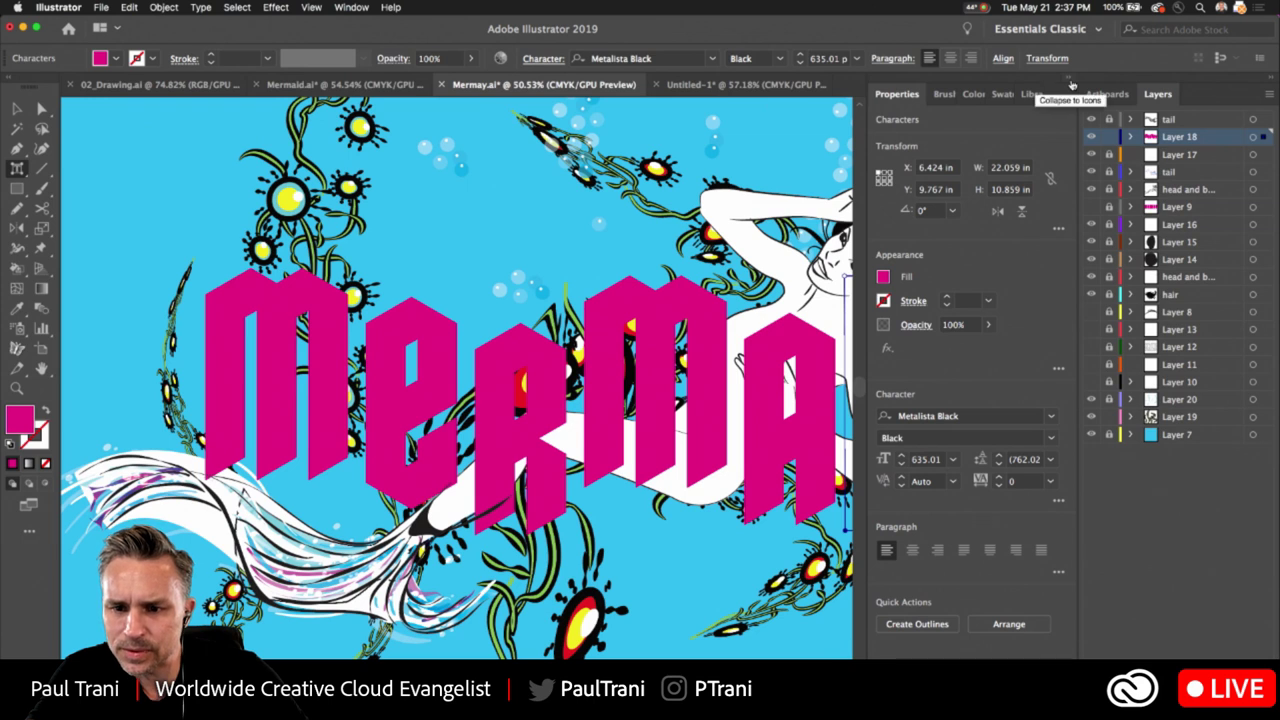
click(1072, 83)
click(773, 372)
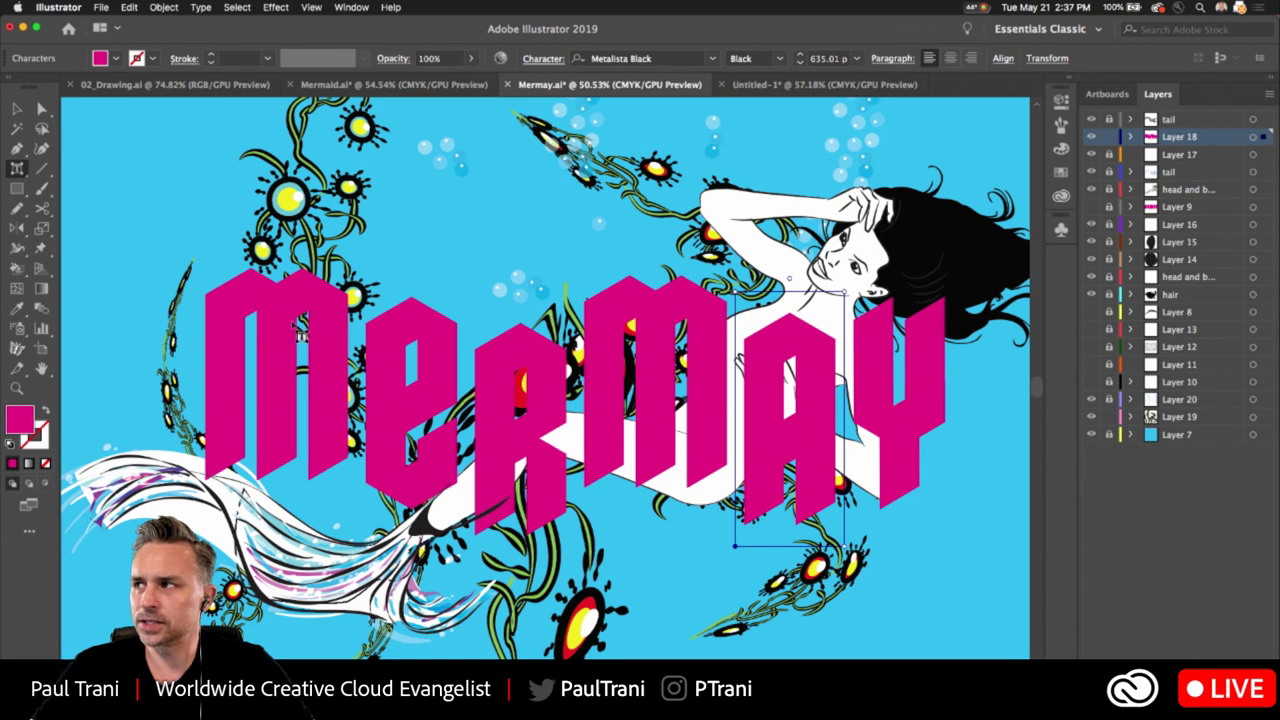
drag(762, 407, 766, 421)
Clip the staggered MERMAY lettering with the curved outline path as a clipping mask again and deselect it
click(17, 108)
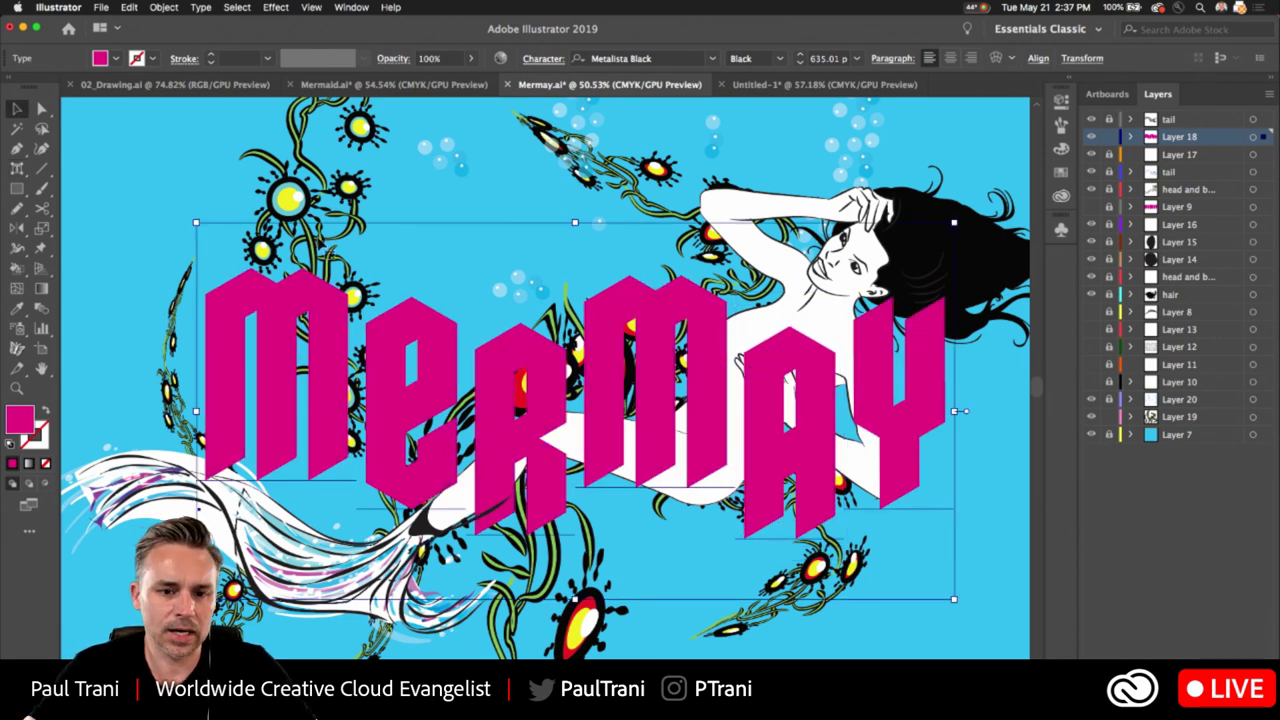
shift+click(500, 245)
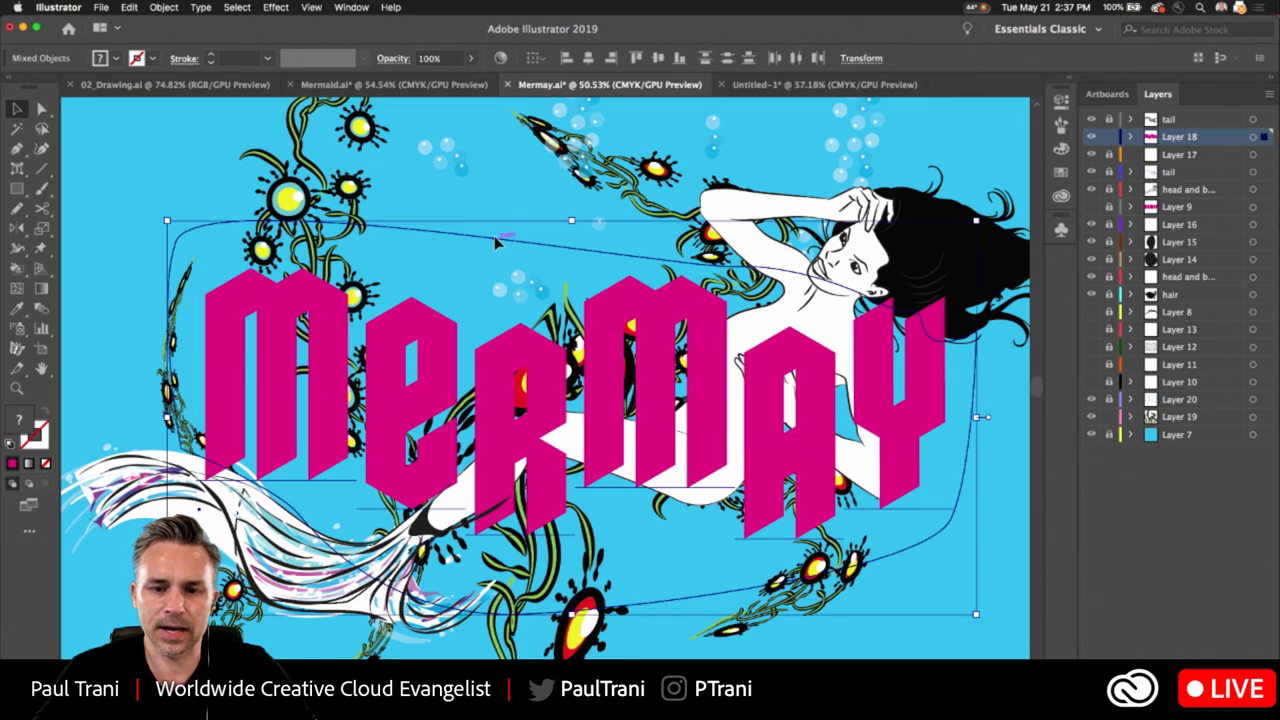
right_click(497, 241)
click(512, 337)
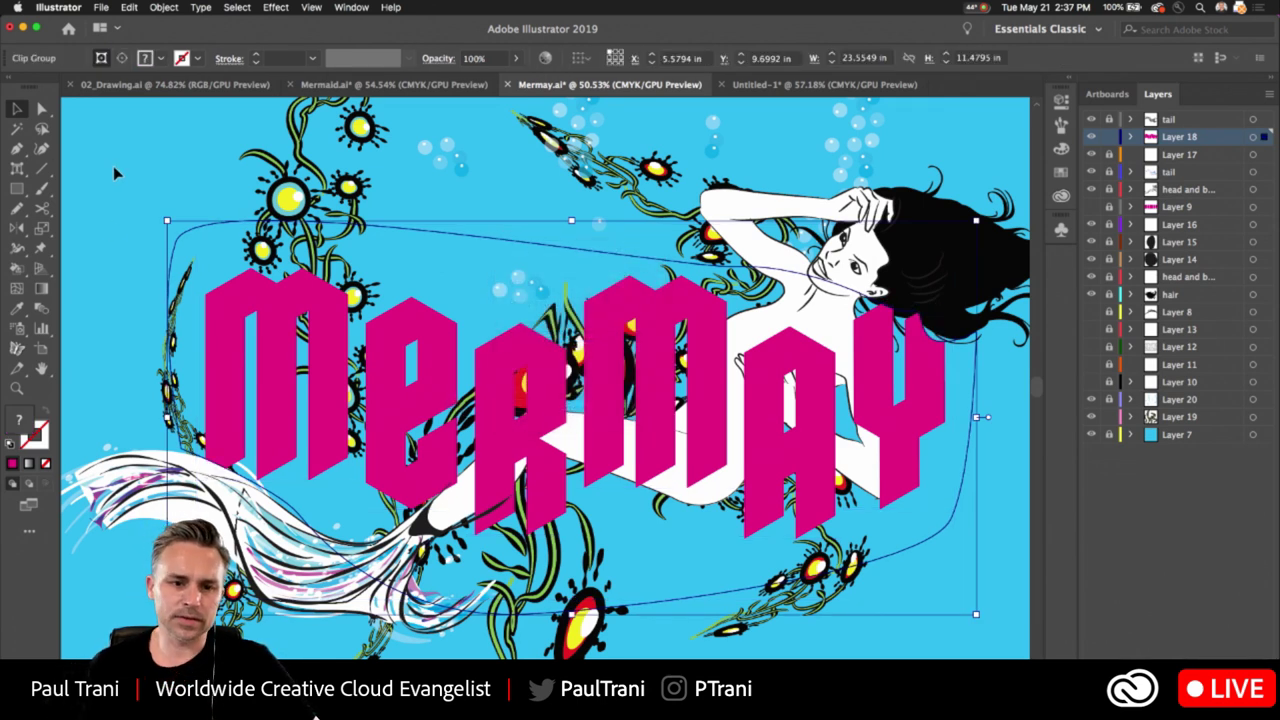
click(113, 166)
drag(158, 268, 166, 256)
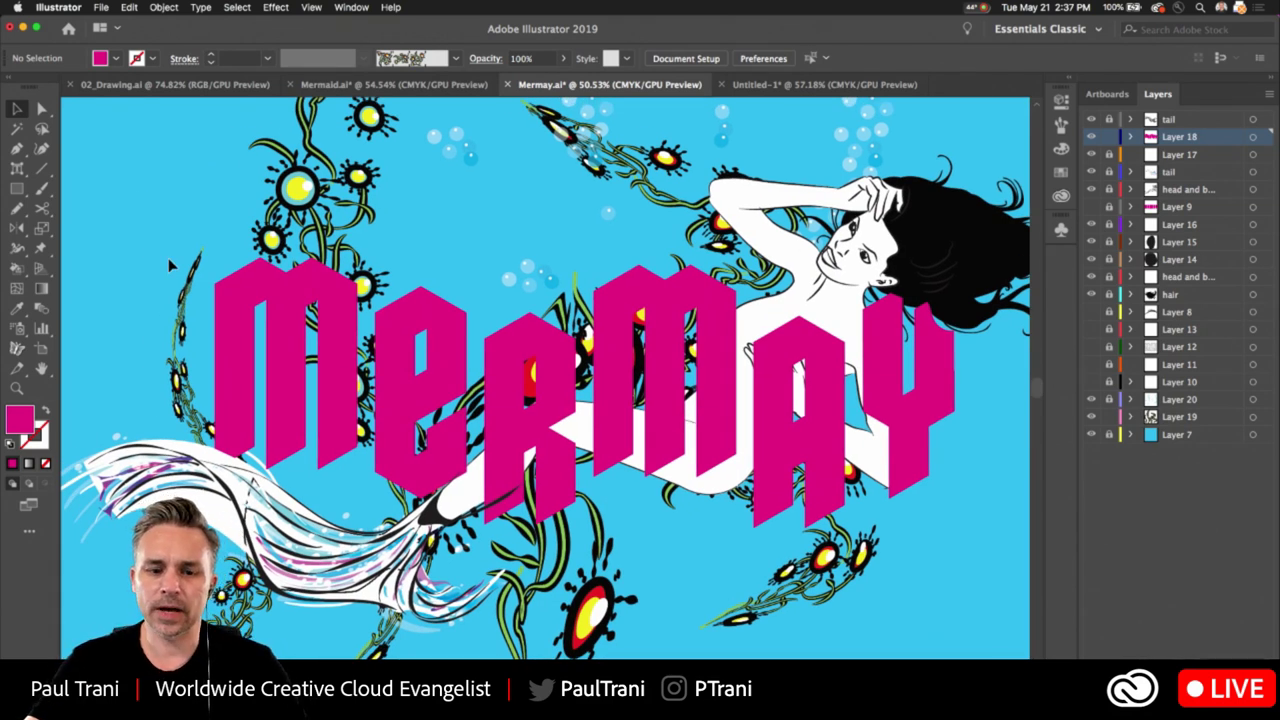
Compare the lettering with and without its clipping mask by undoing and redoing the mask
key(super+z)
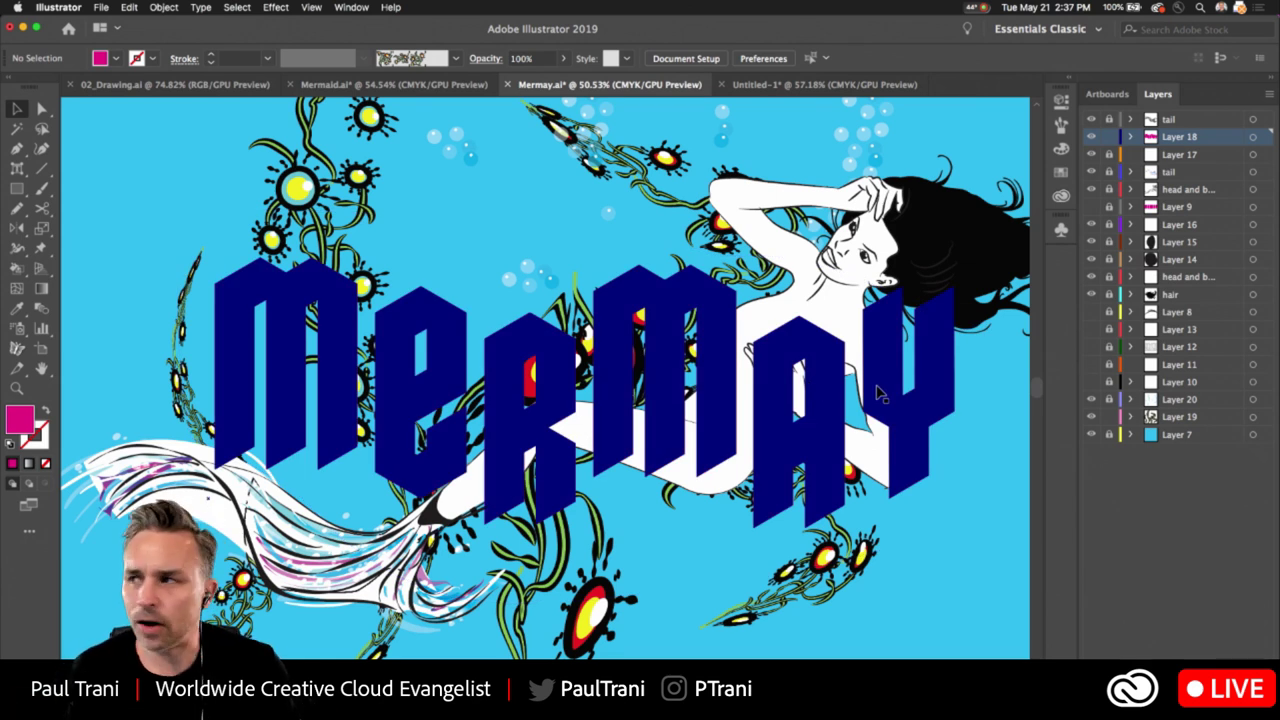
key(super+shift+z)
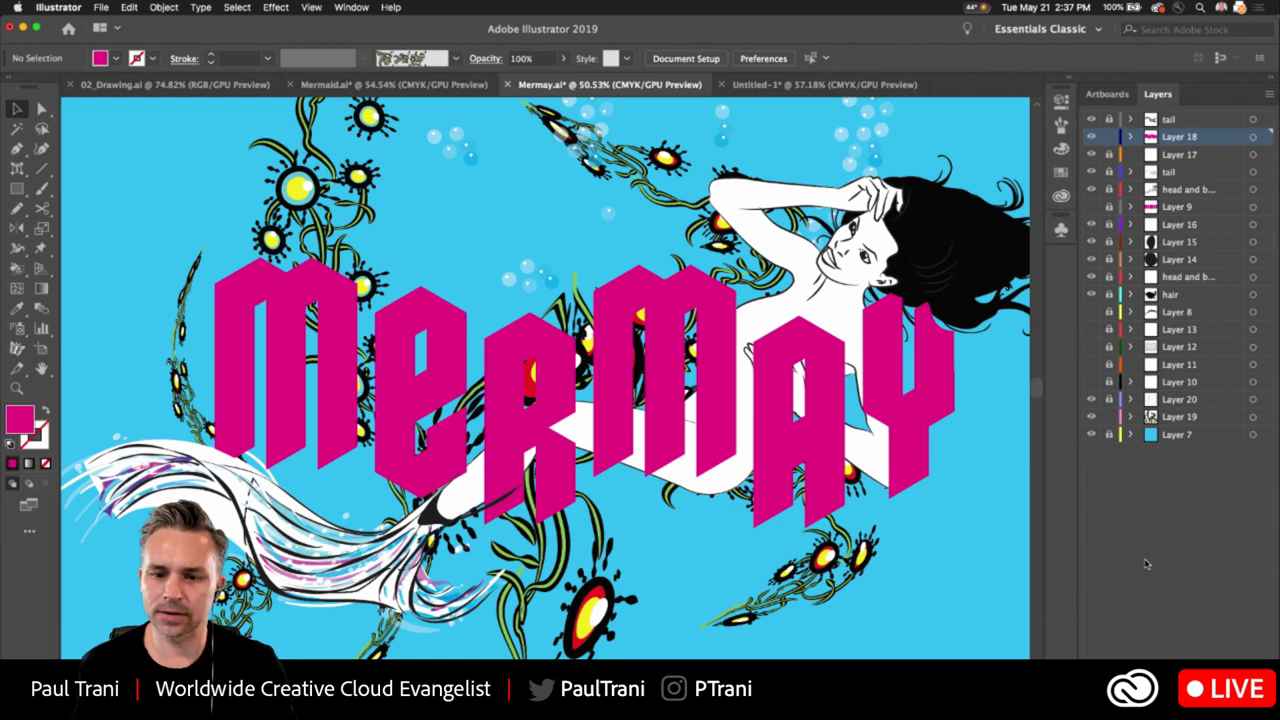
key(super+z)
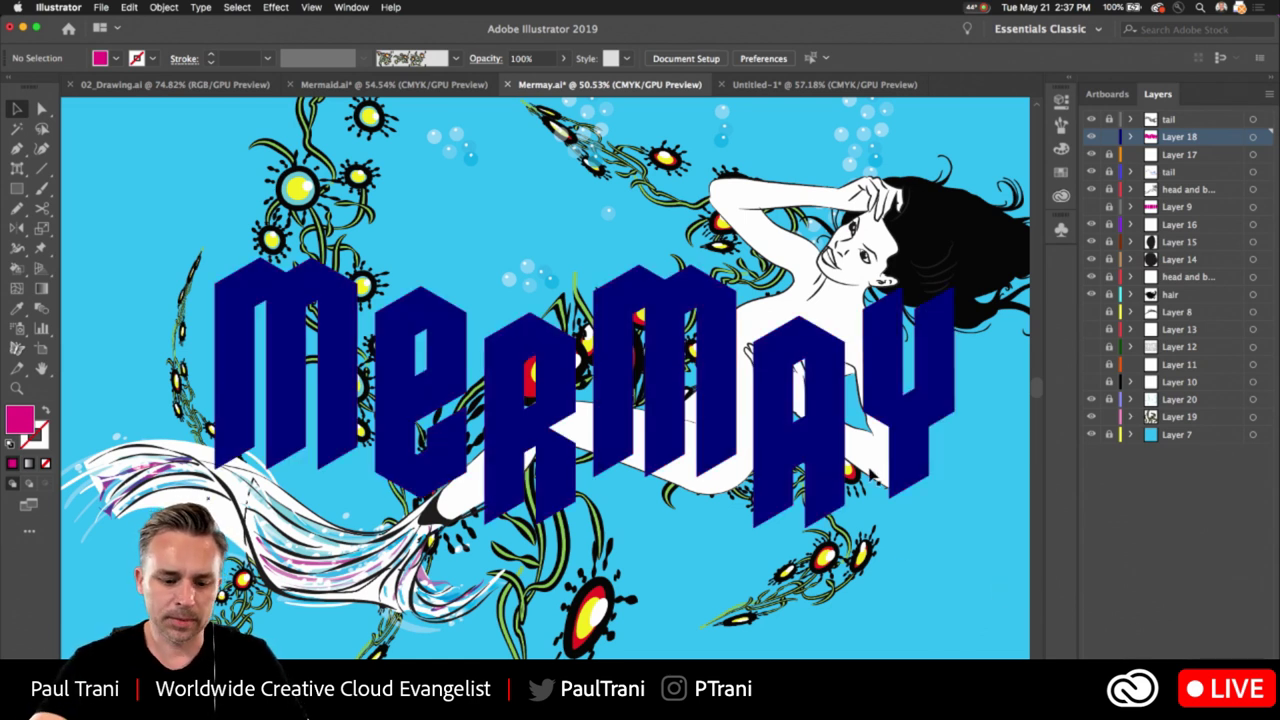
key(super+shift+z)
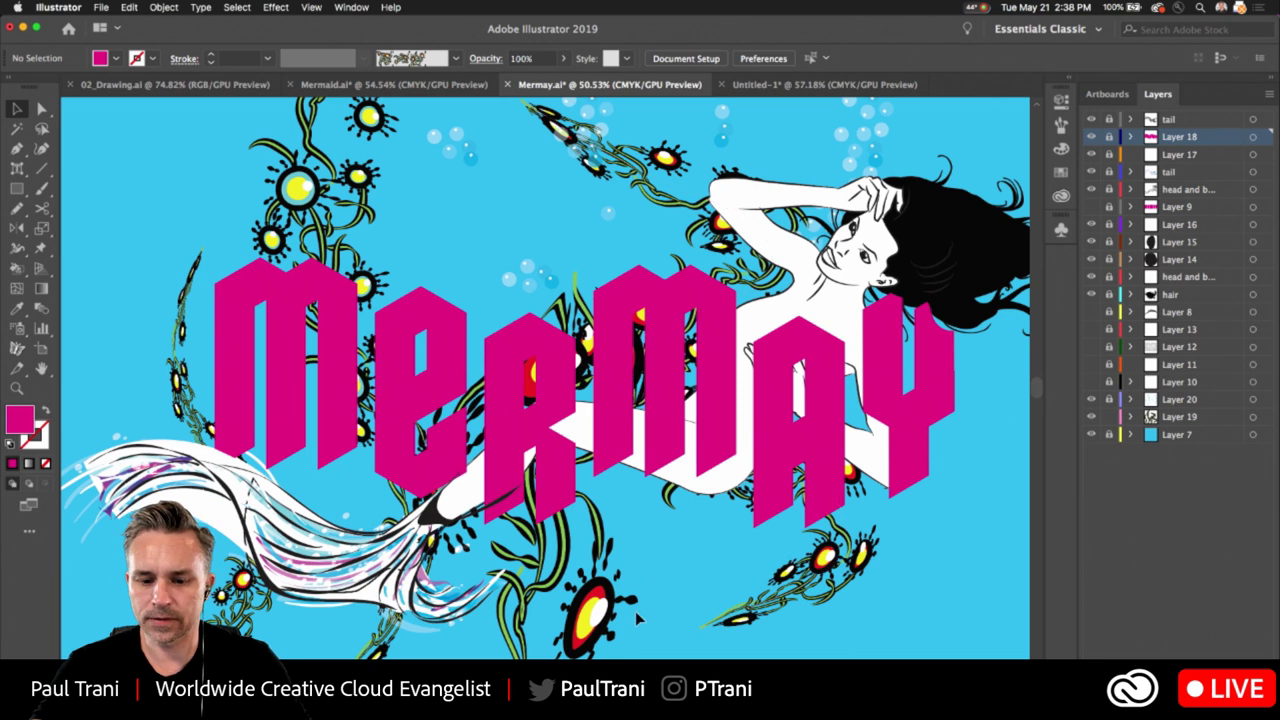
Switch to Chrome and load the artist's Instagram profile page
key(super+Tab)
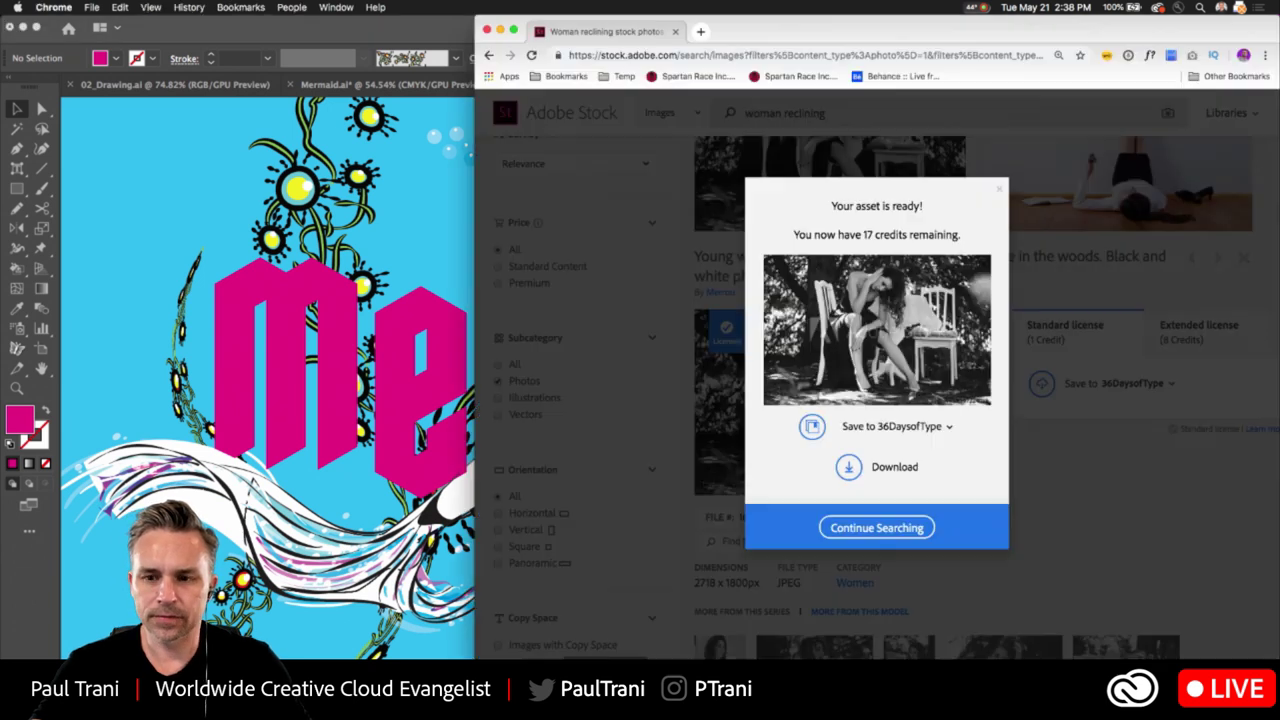
click(644, 56)
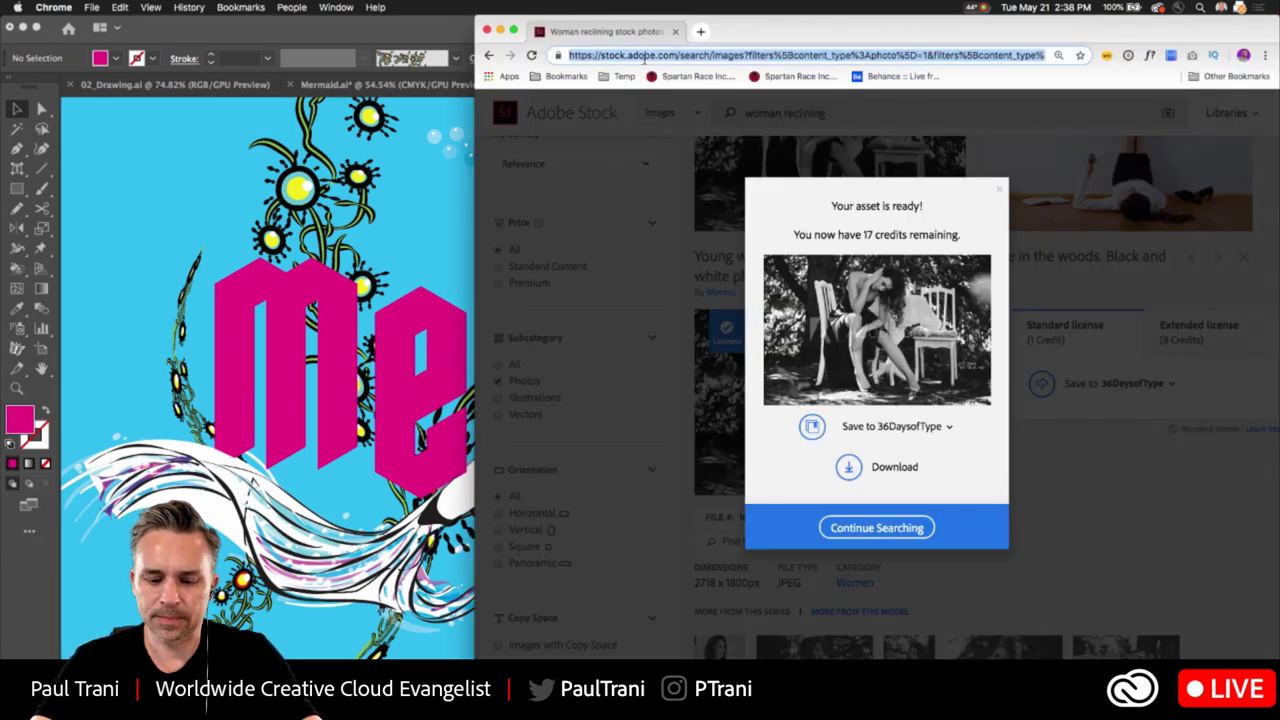
text(INS)
key(Return)
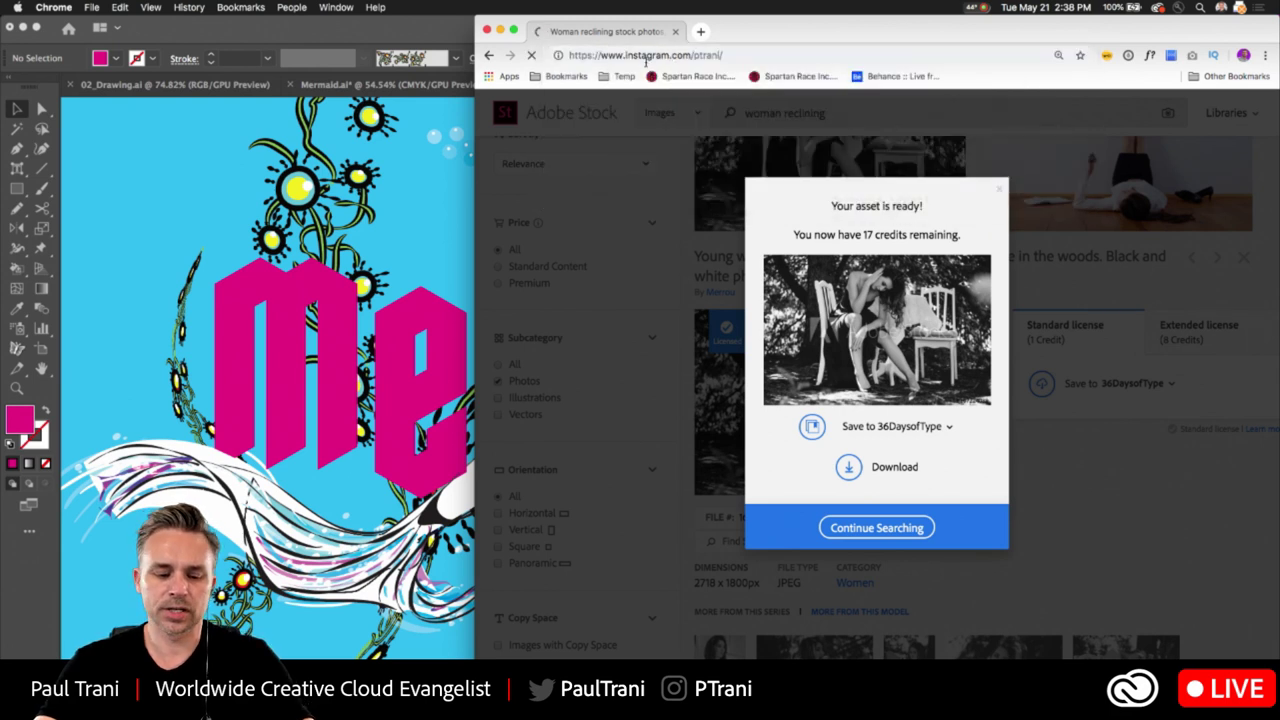
Open the blue portrait post, play its video and return to the Mermay artwork in Illustrator
scroll(631, 329, down, 3)
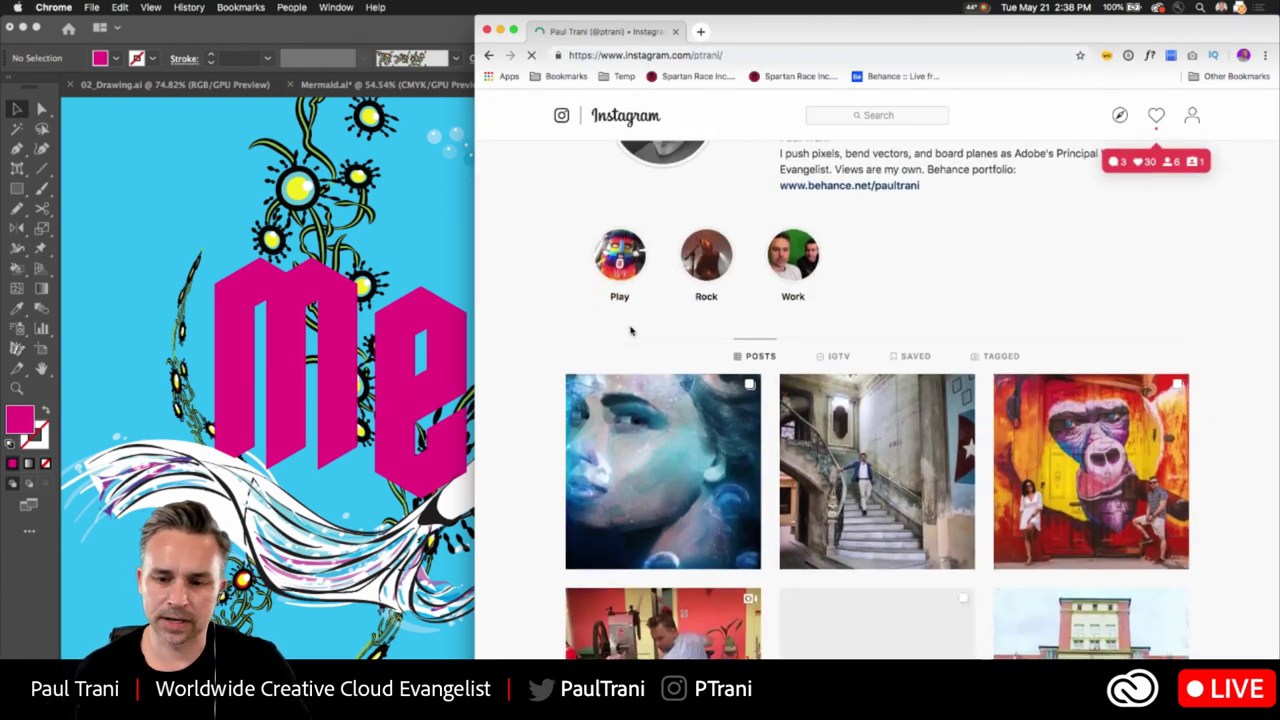
click(656, 395)
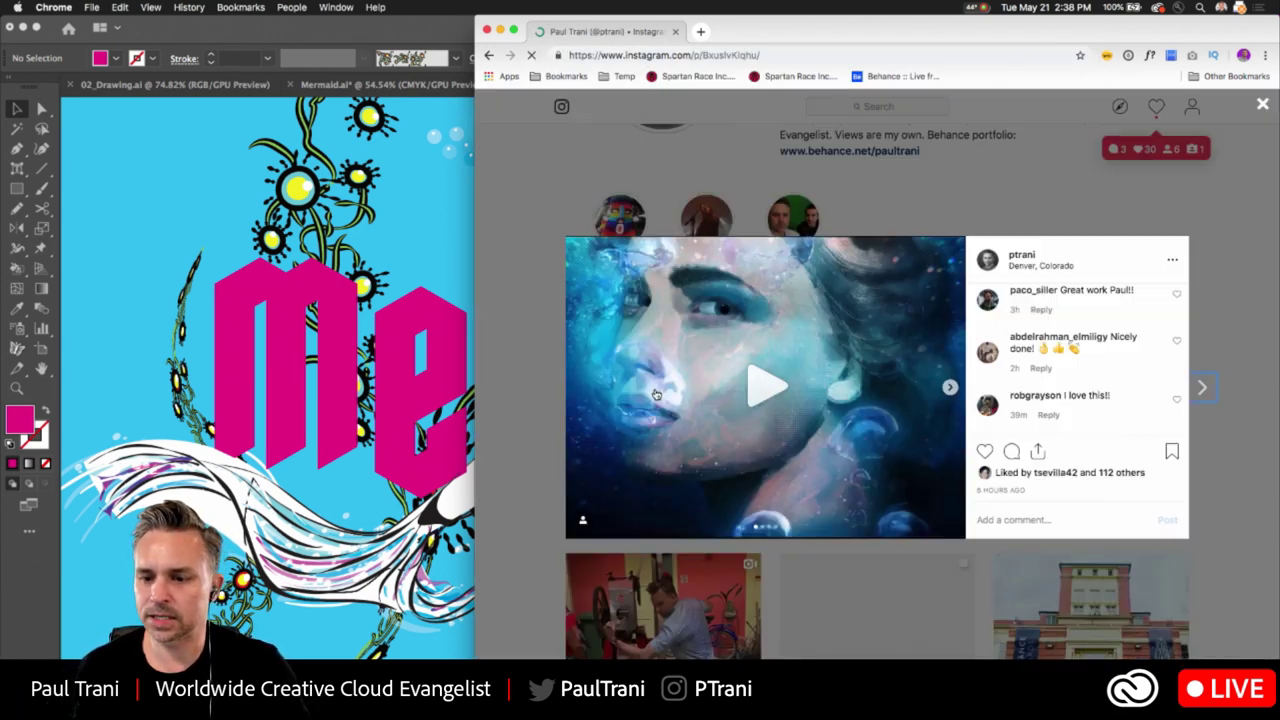
click(762, 396)
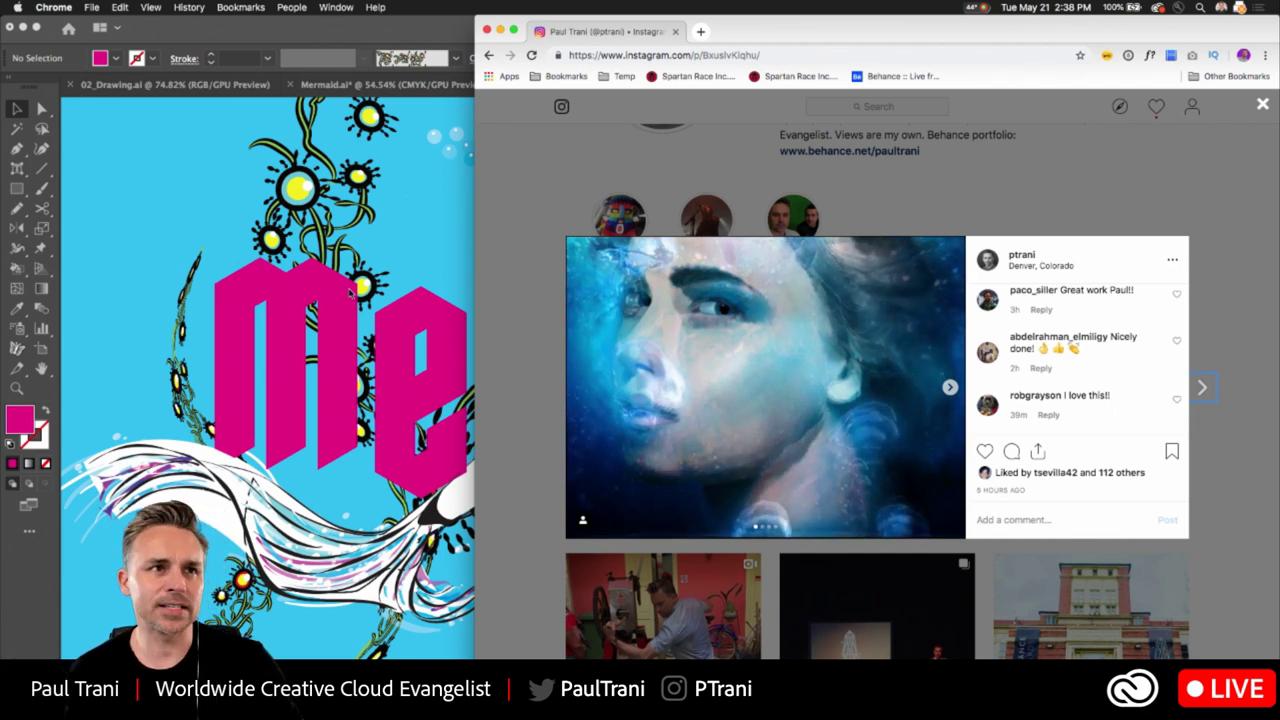
click(350, 292)
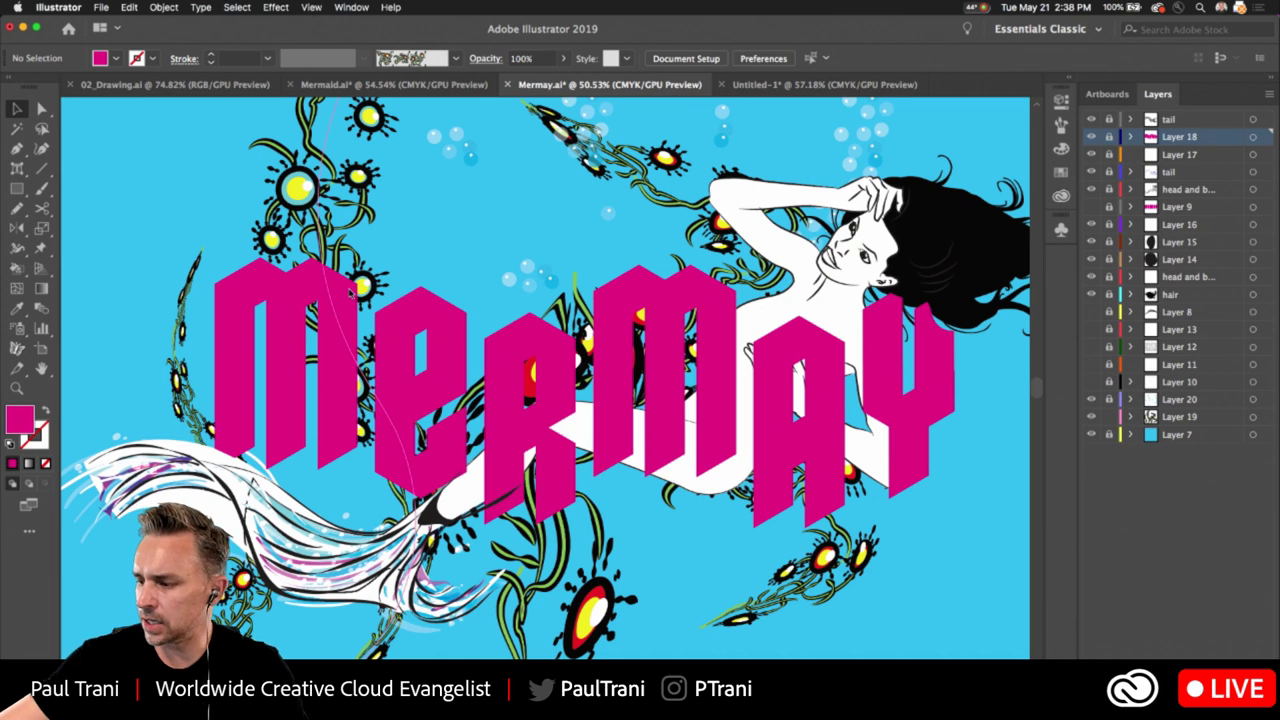